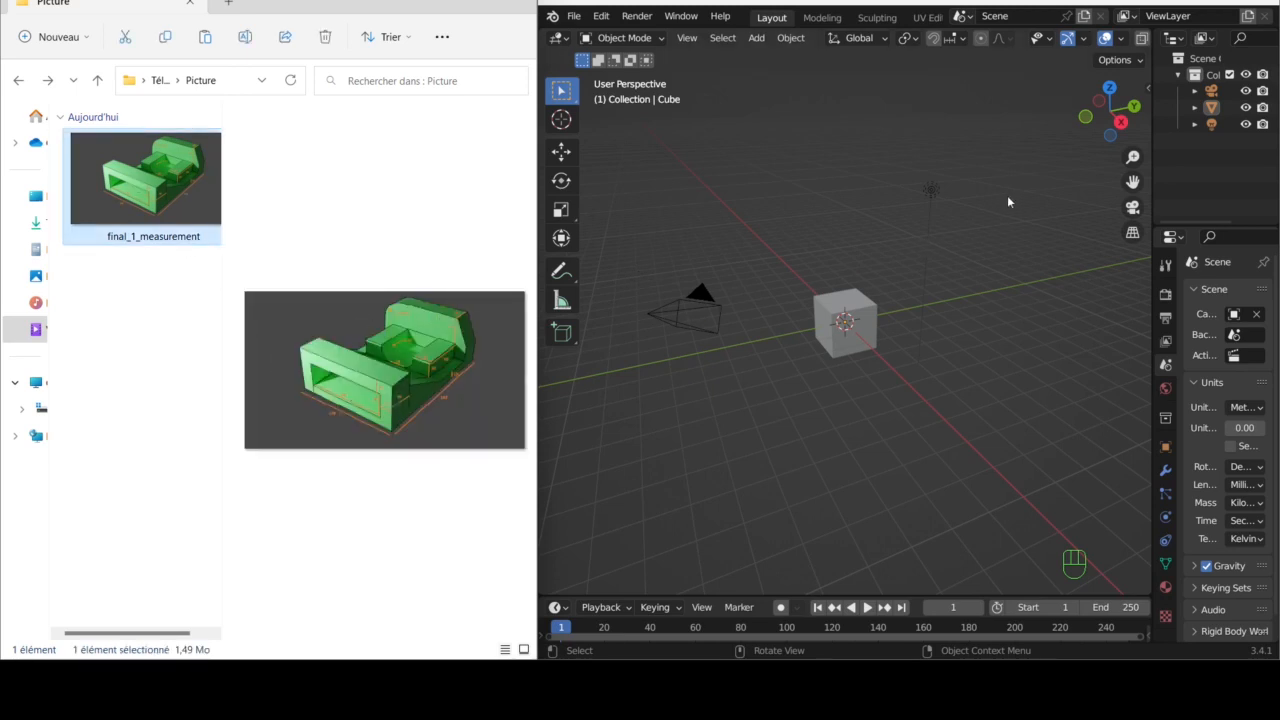
# - Split the 3D viewport vertically and change the new narrower area to an Image Editor
pyautogui.rightClick(1152, 84)
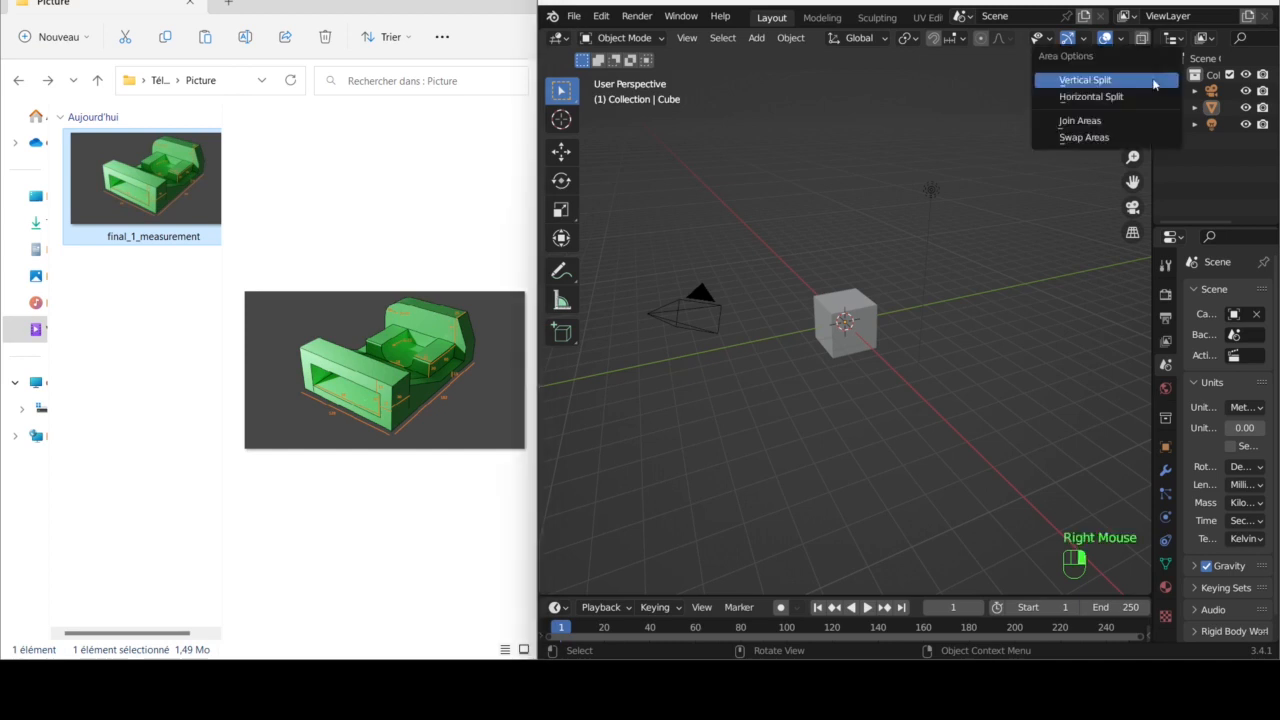
pyautogui.click(1121, 80)
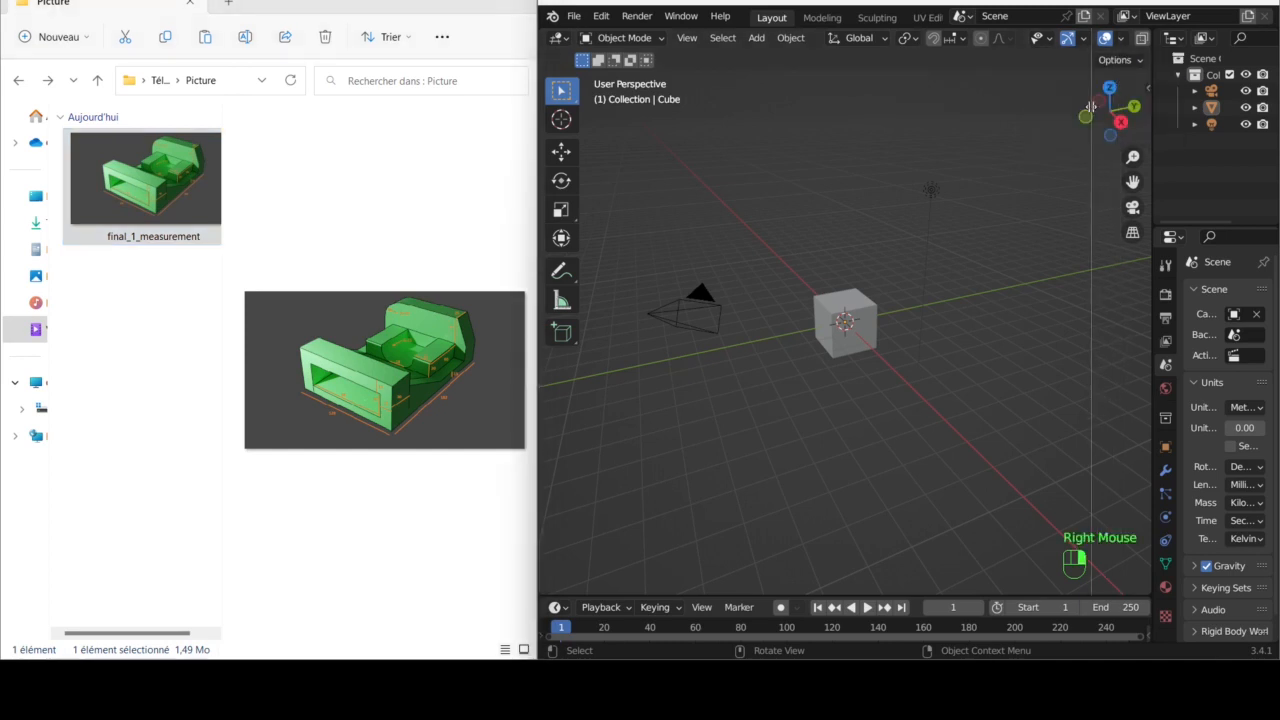
pyautogui.click(958, 134)
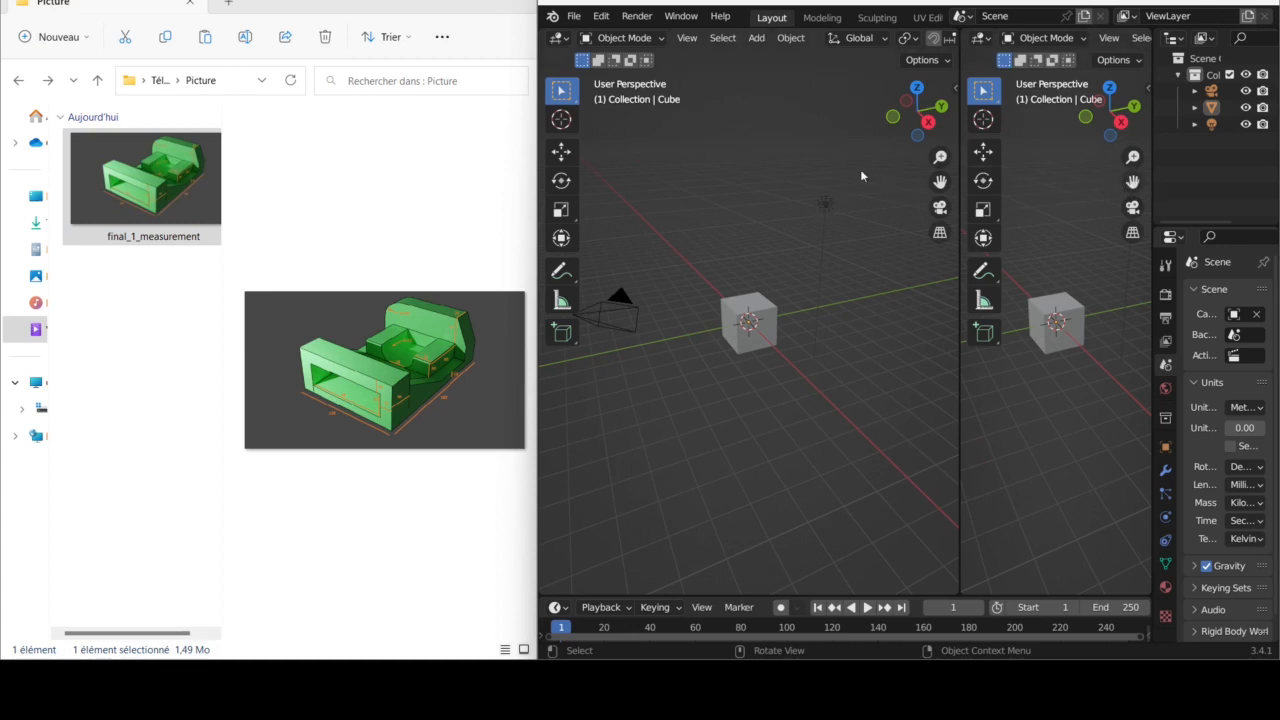
pyautogui.click(981, 40)
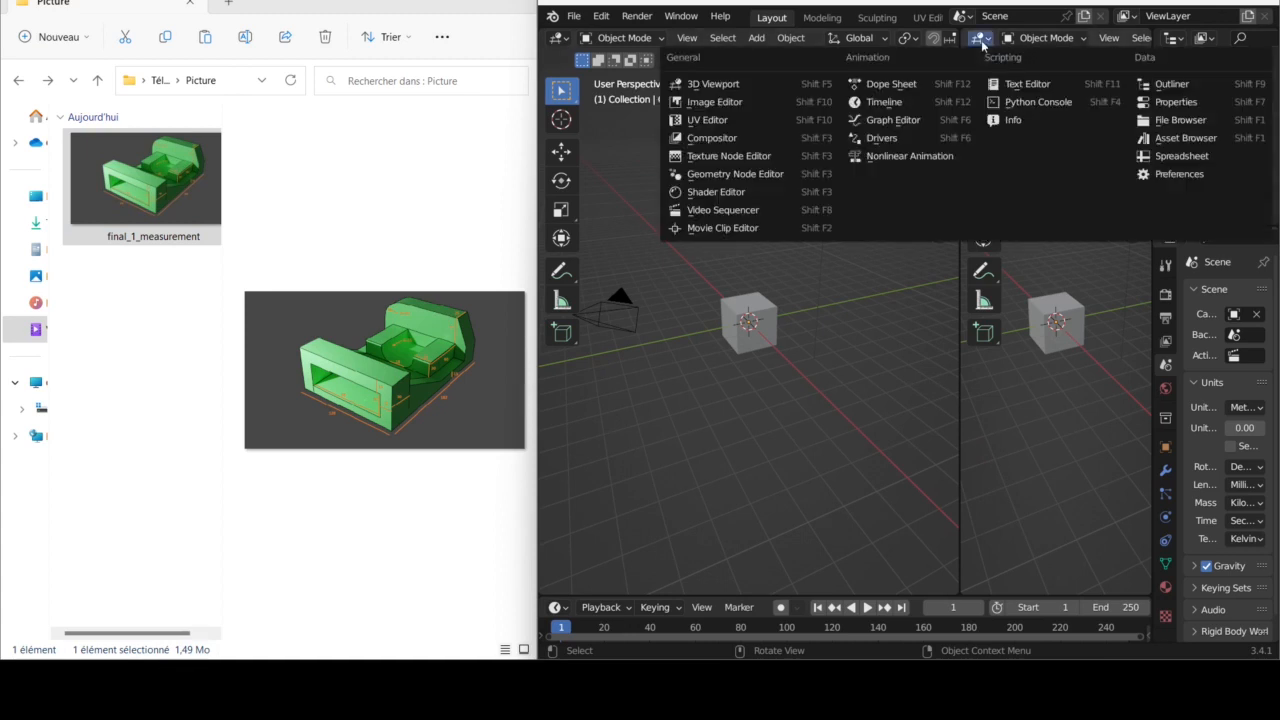
pyautogui.click(764, 101)
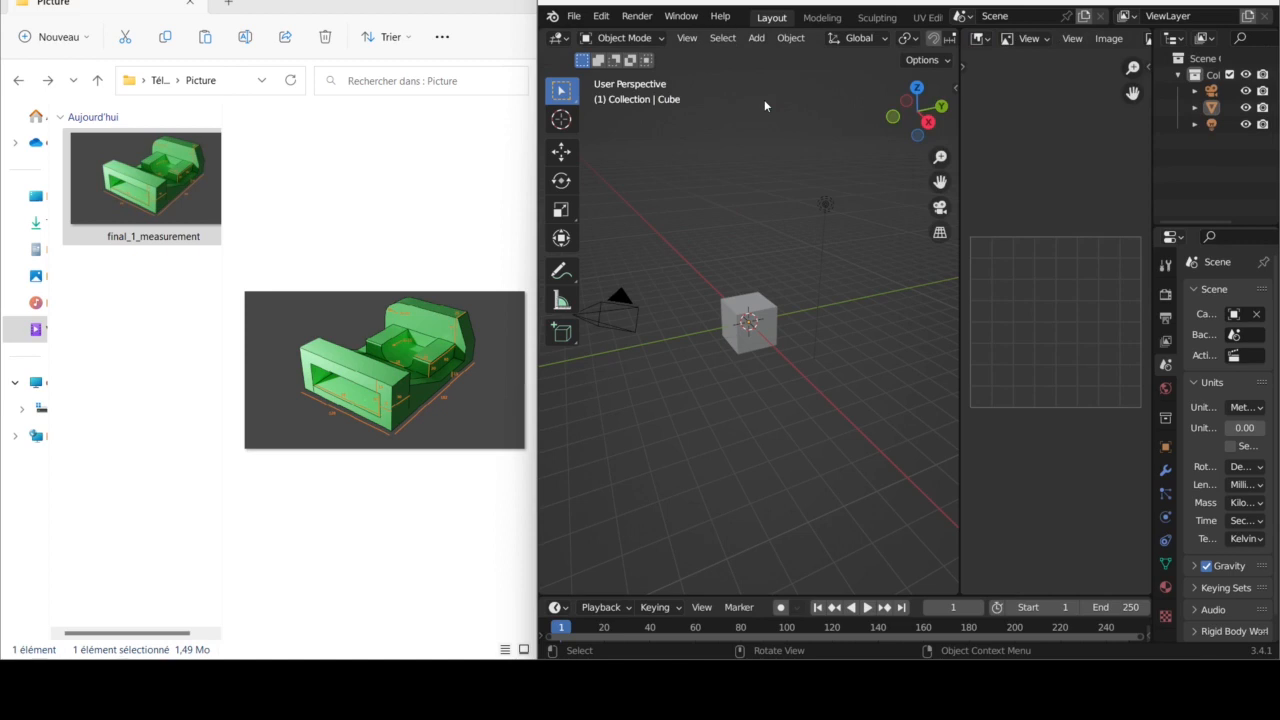
# - Load the final_1_measurement picture from the file explorer window into the Image Editor
pyautogui.click(167, 170)
pyautogui.moveTo(167, 175); pyautogui.dragTo(1031, 314)
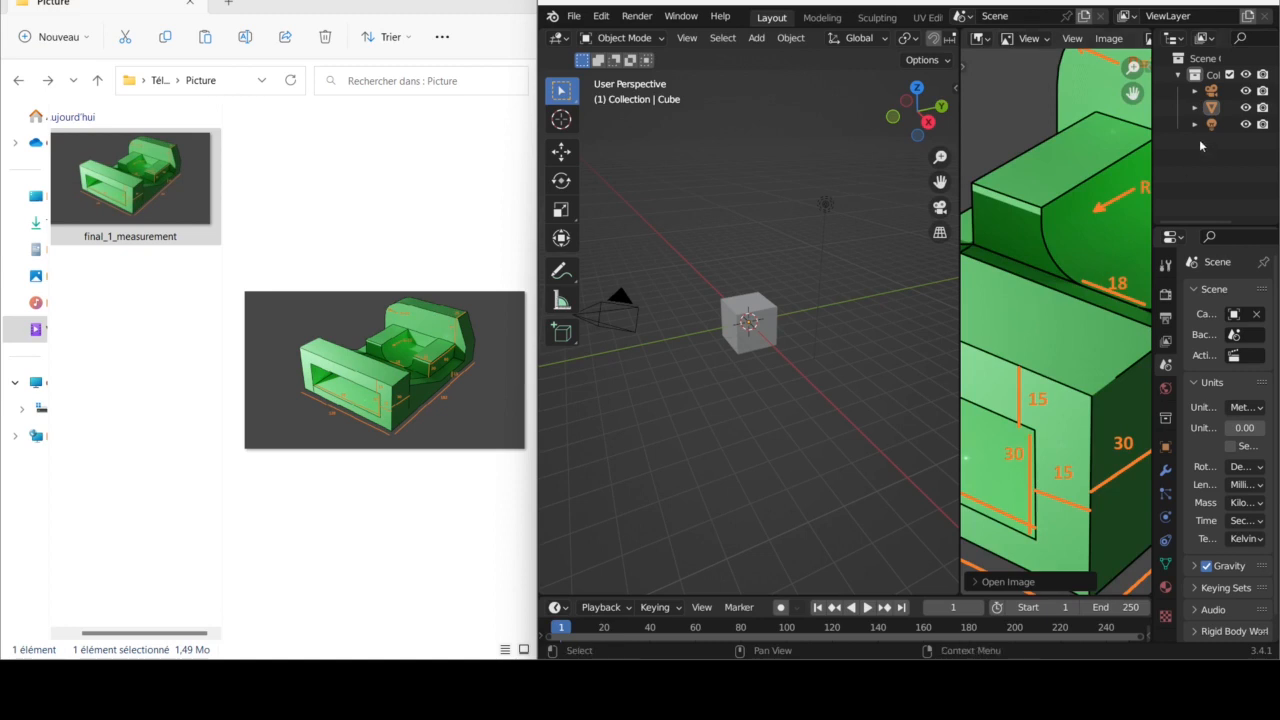
pyautogui.scroll(-3, 1116, 204)
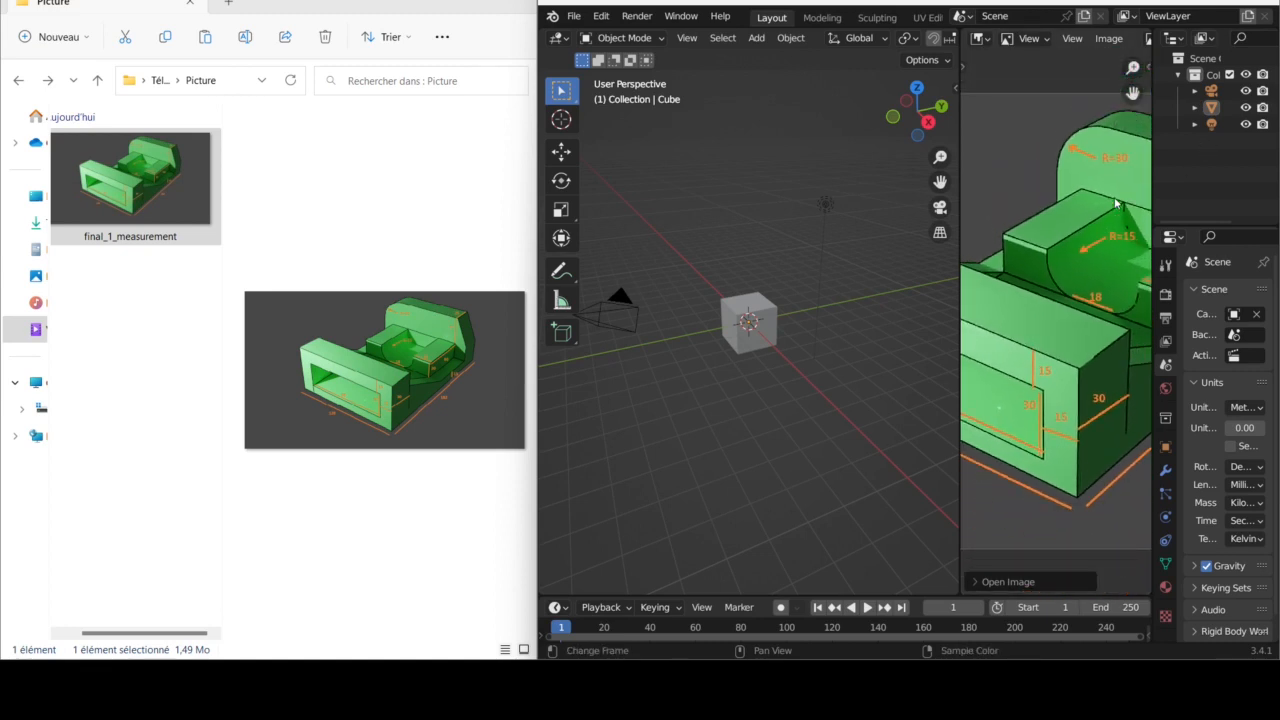
# - Maximize the modelling window and widen the Image Editor so the whole dimensioned reference fits
pyautogui.click(1225, 8)
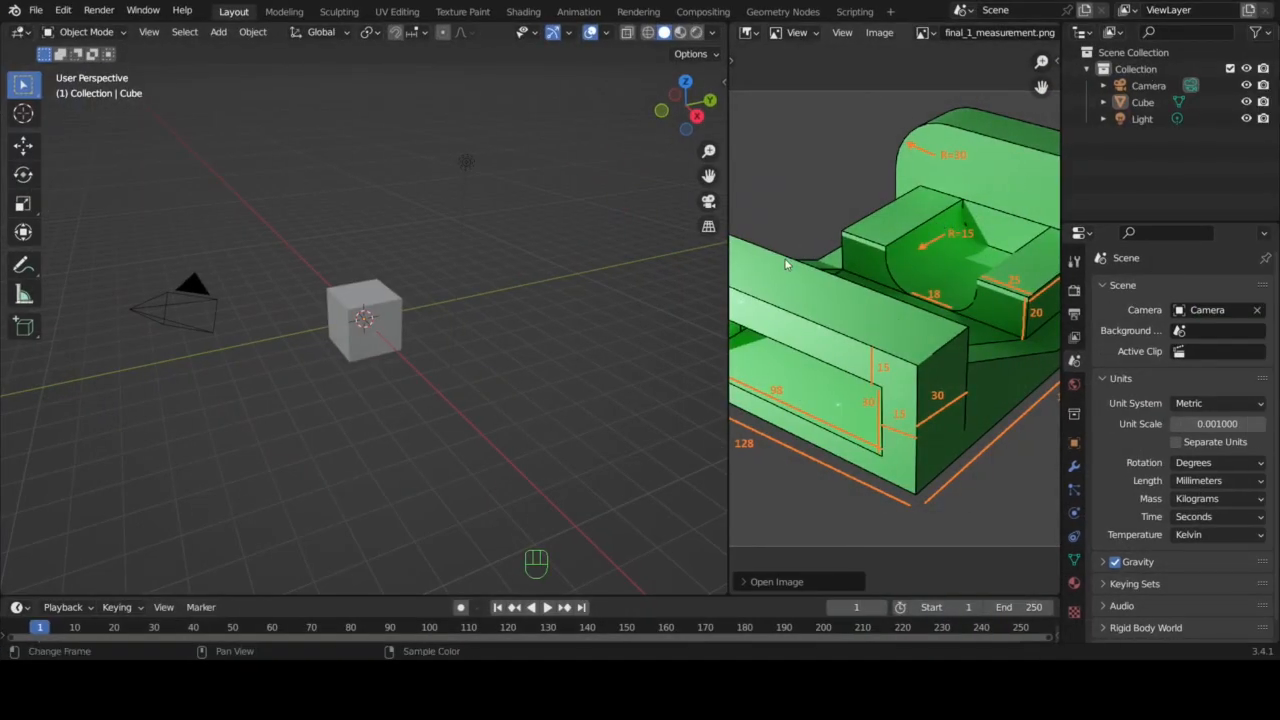
pyautogui.scroll(-4, 785, 265)
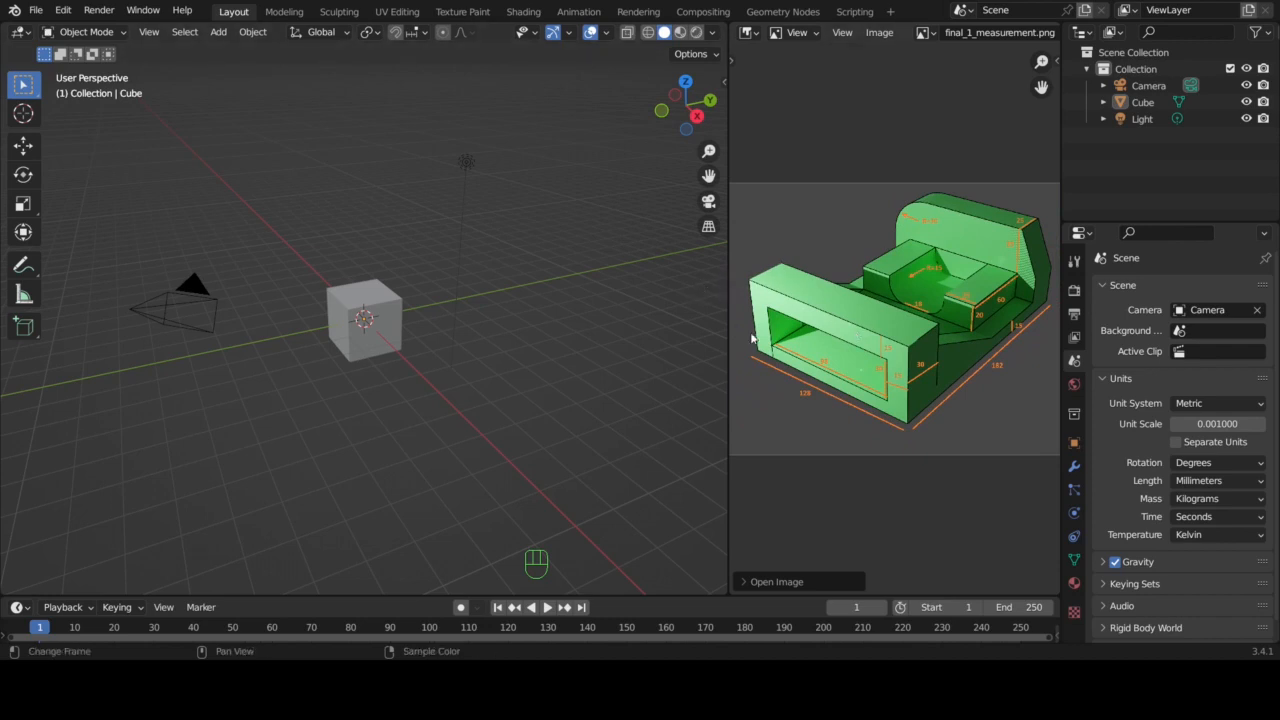
pyautogui.moveTo(730, 336); pyautogui.dragTo(697, 345)
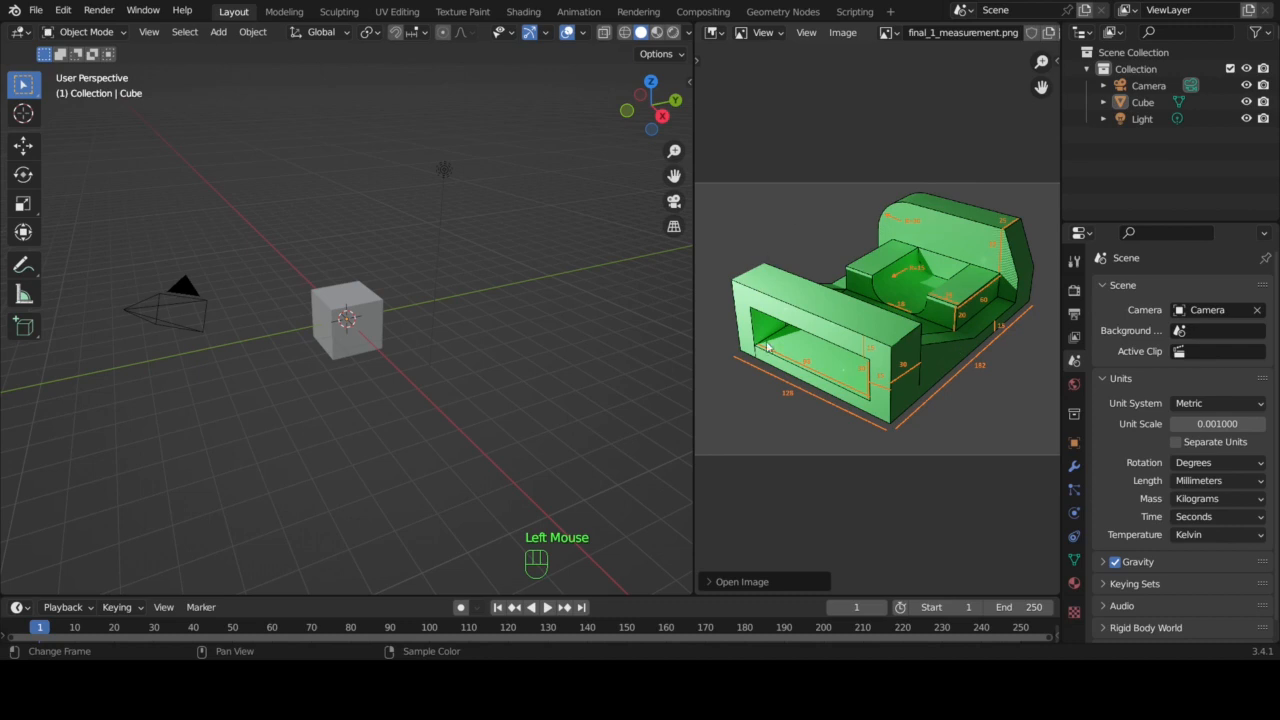
pyautogui.scroll(1, 860, 362)
pyautogui.scroll(1, 860, 362)
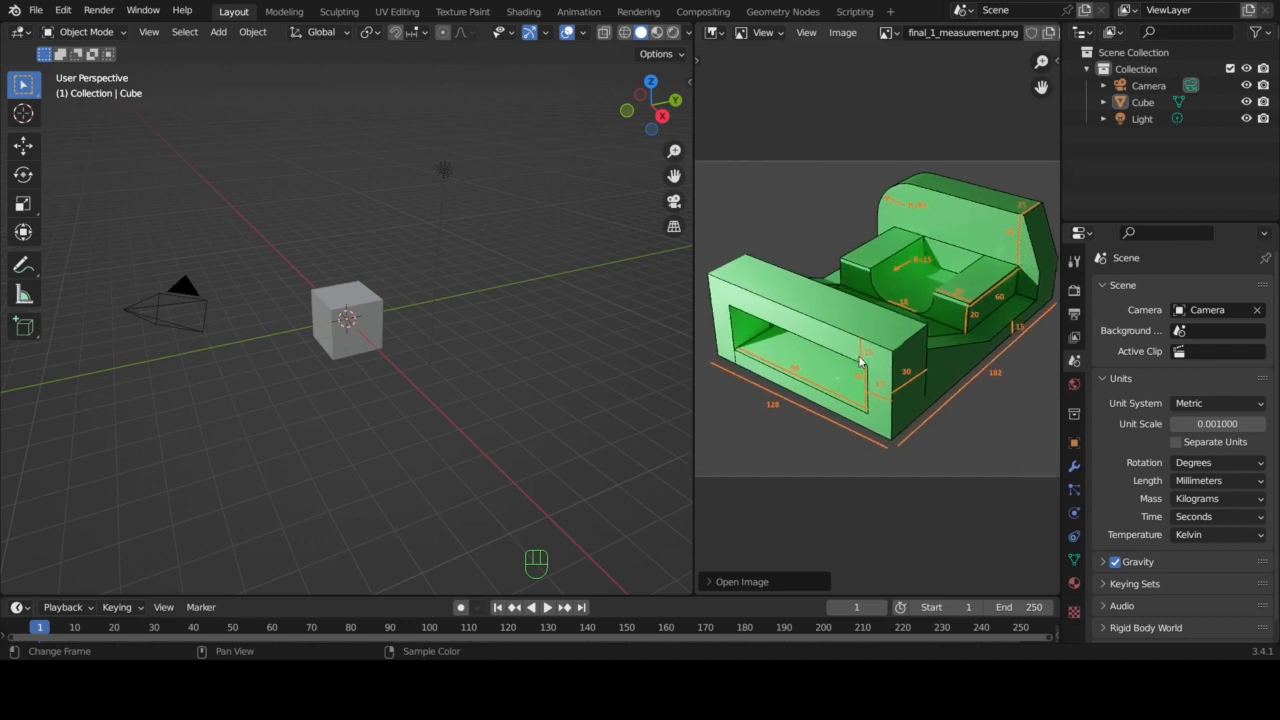
# - Delete the default cube, camera and light from the scene
pyautogui.click(373, 293)
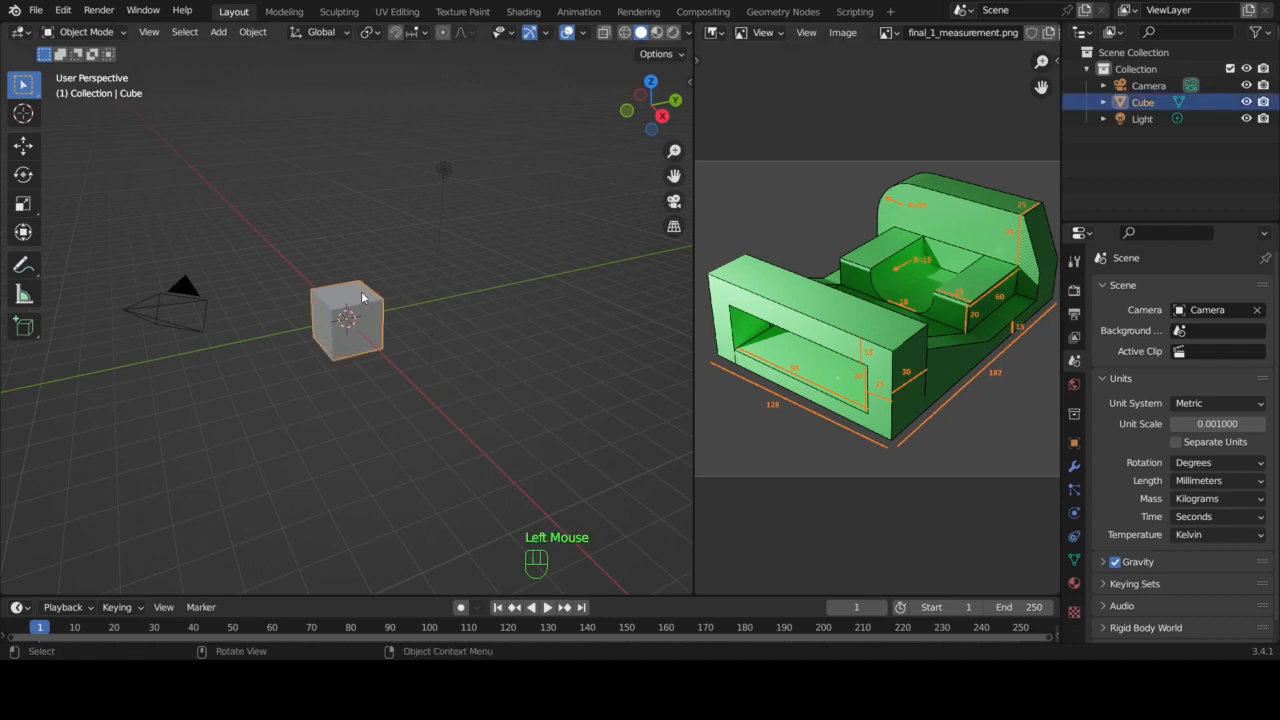
pyautogui.press('Delete')
pyautogui.click(185, 311)
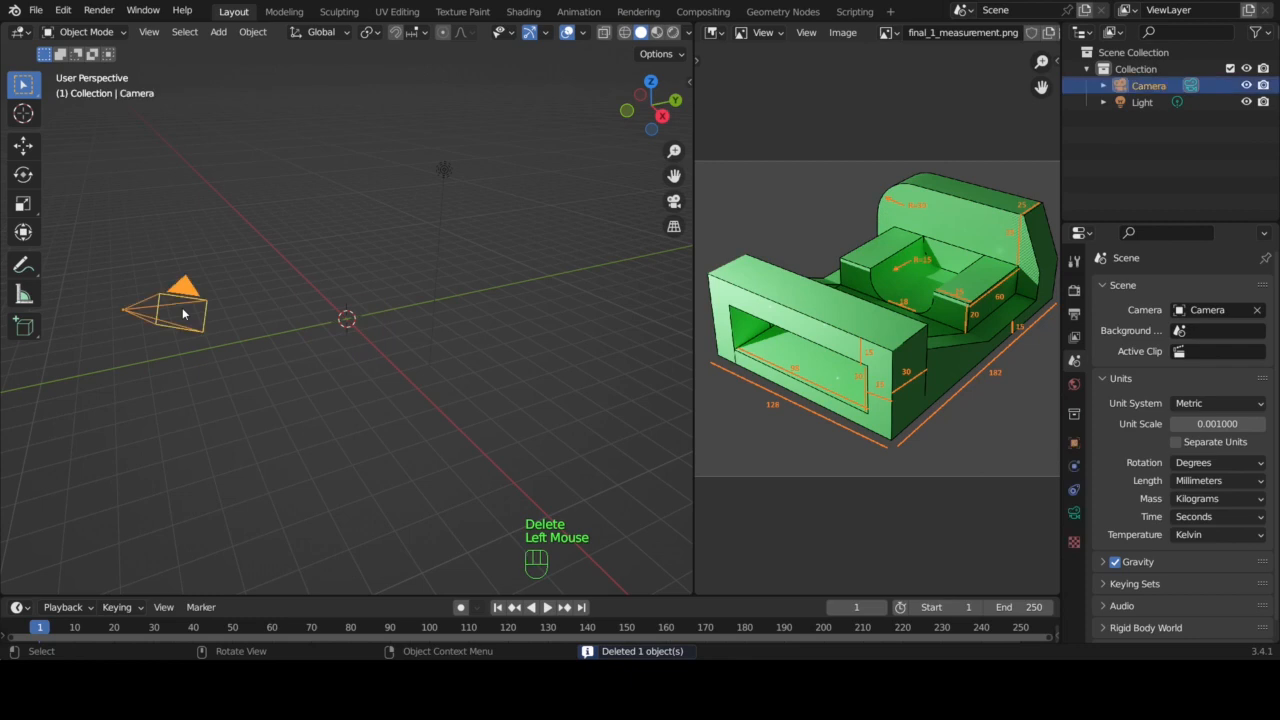
pyautogui.keyDown('shift'); pyautogui.click(433, 174); pyautogui.keyUp('shift')
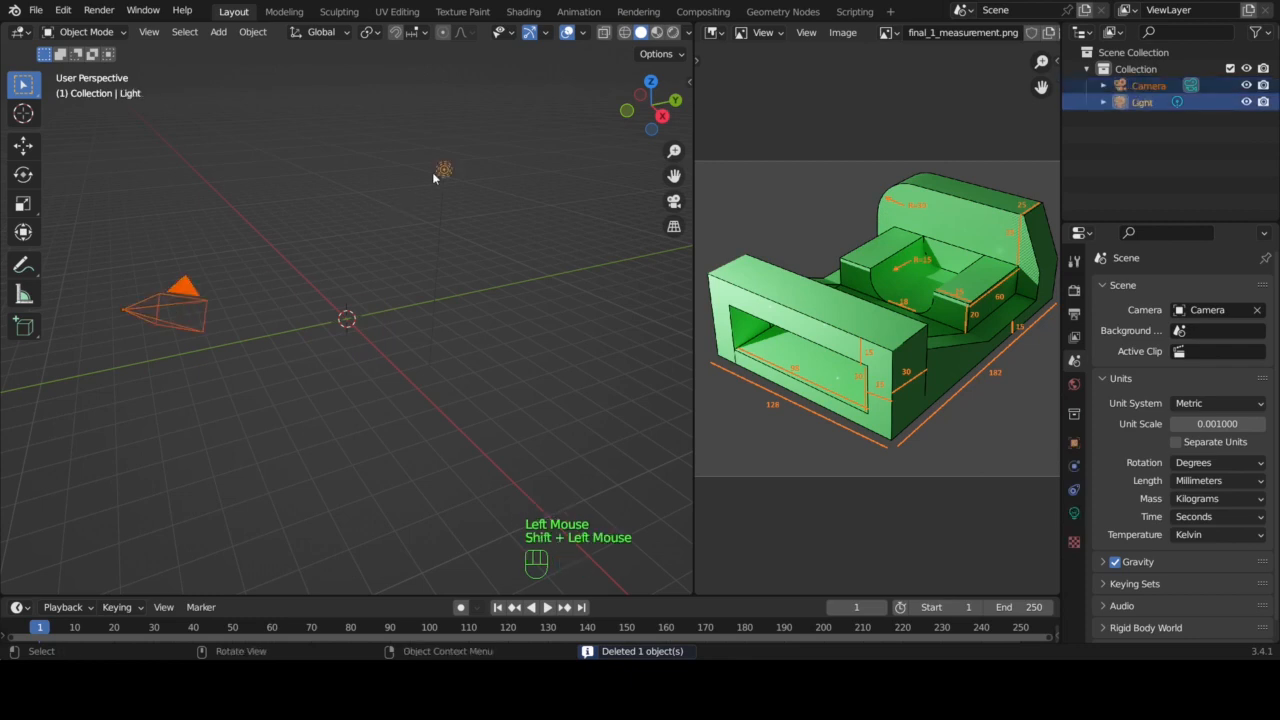
pyautogui.press('Delete')
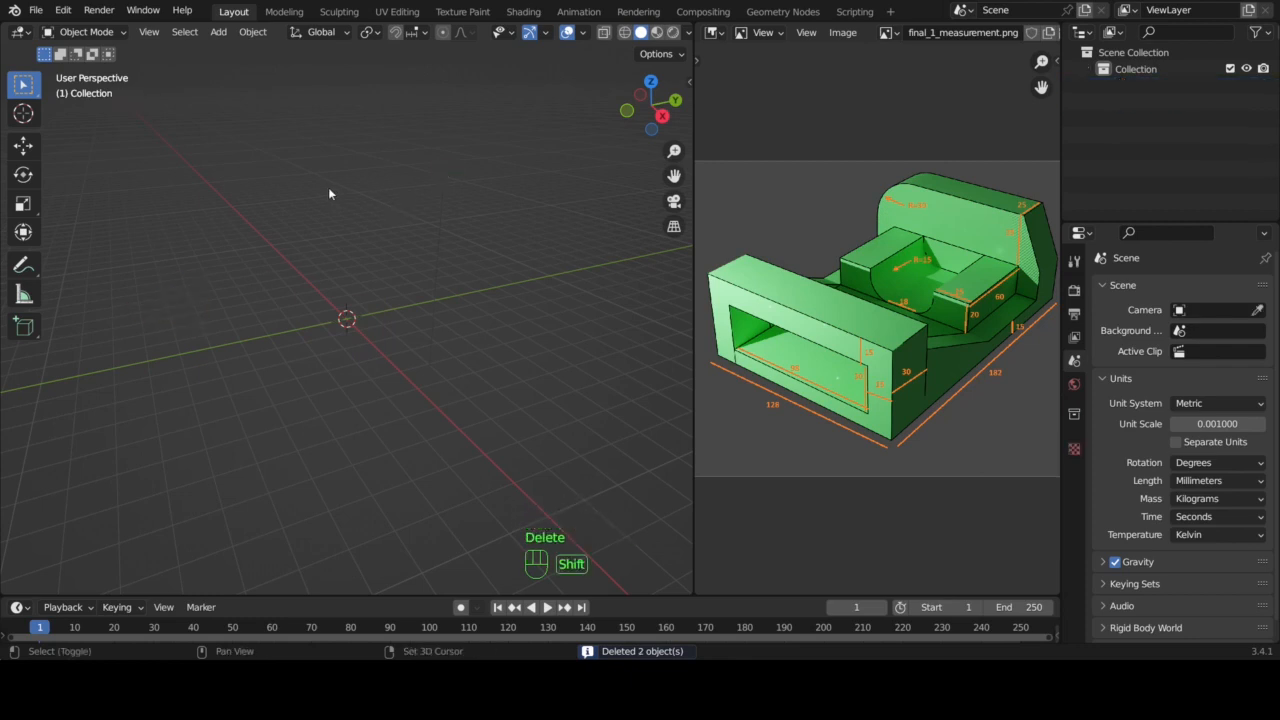
# - Add a cube mesh at the world origin with a size of 15 mm
pyautogui.hotkey('shift', 'a')
pyautogui.click(397, 206)
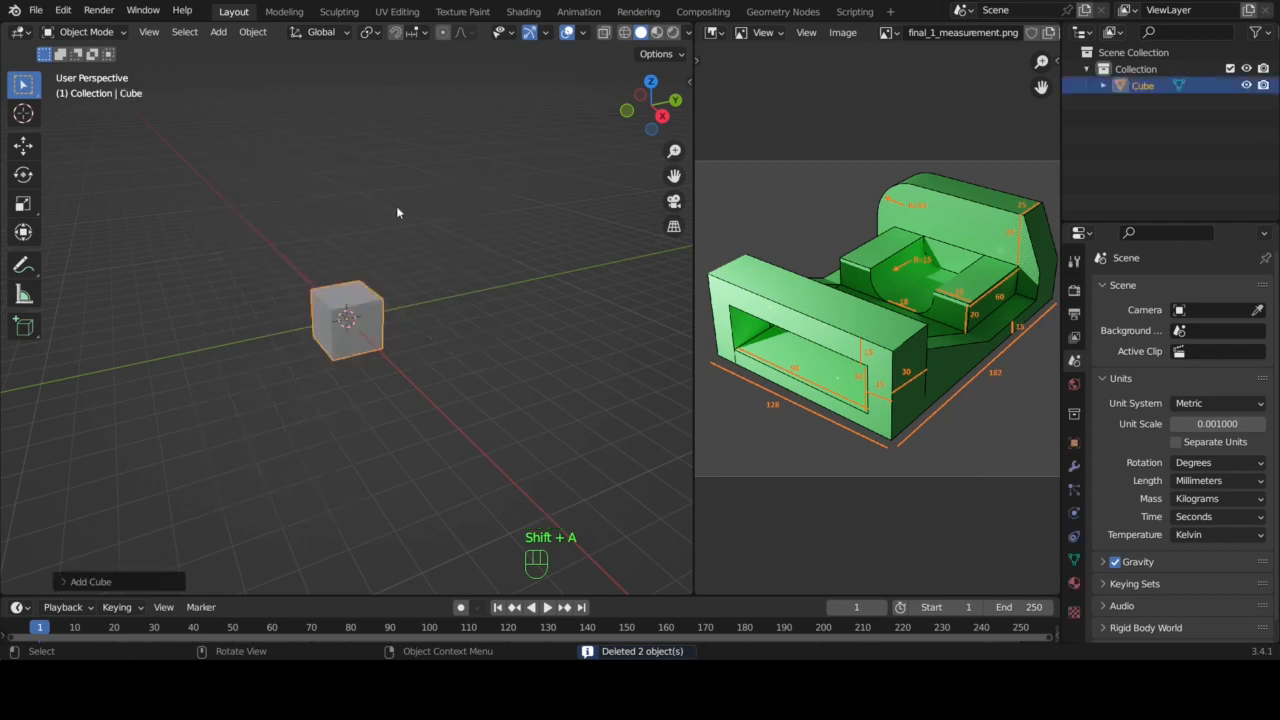
pyautogui.click(114, 576)
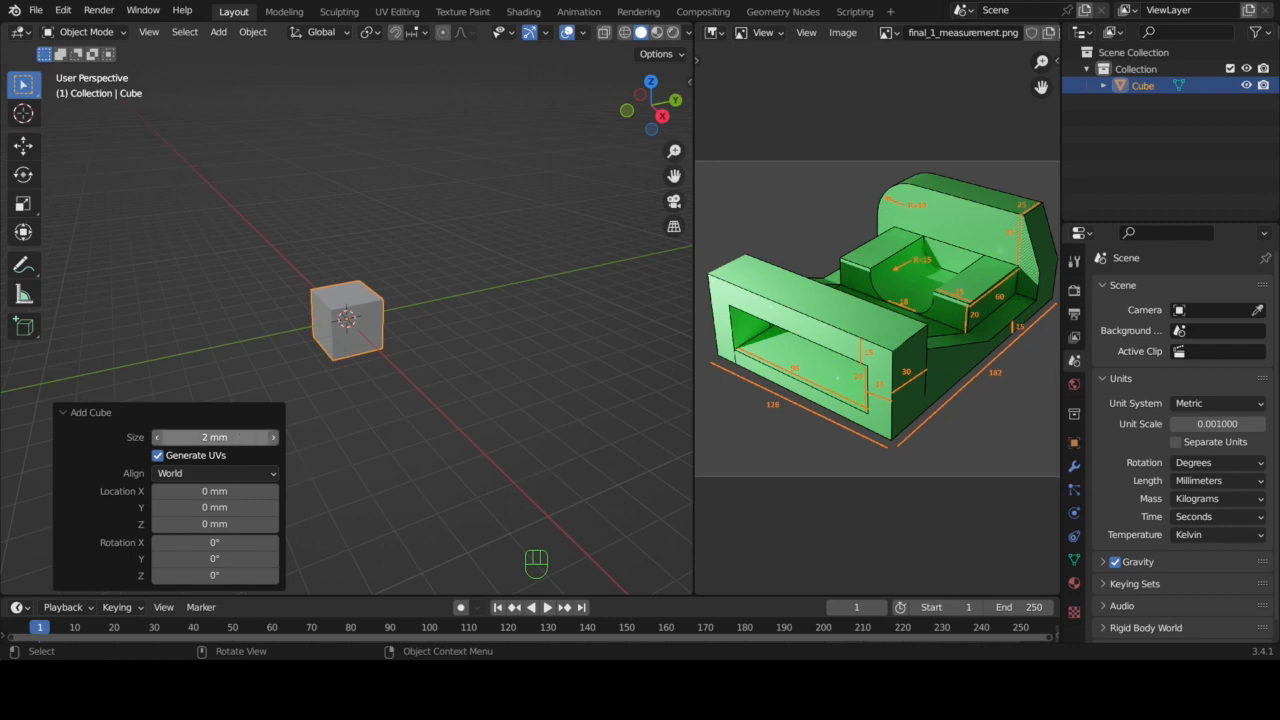
pyautogui.click(244, 436)
pyautogui.write('15')
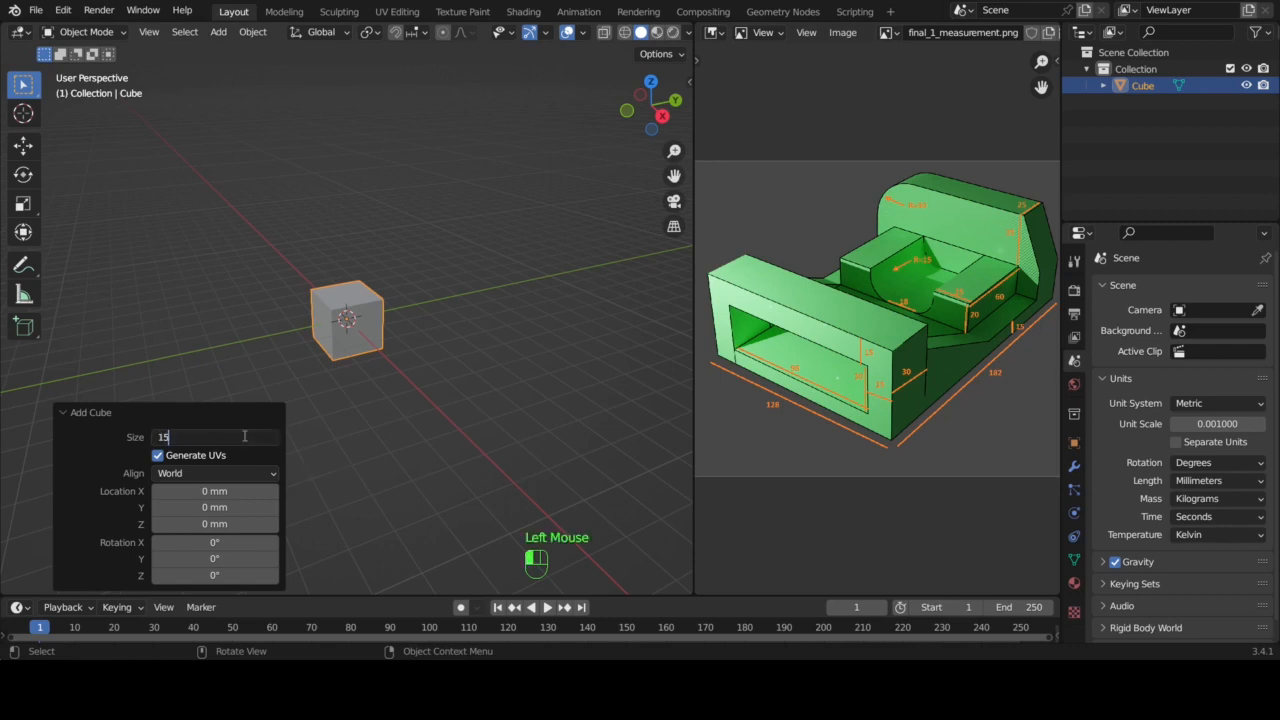
pyautogui.press('Return')
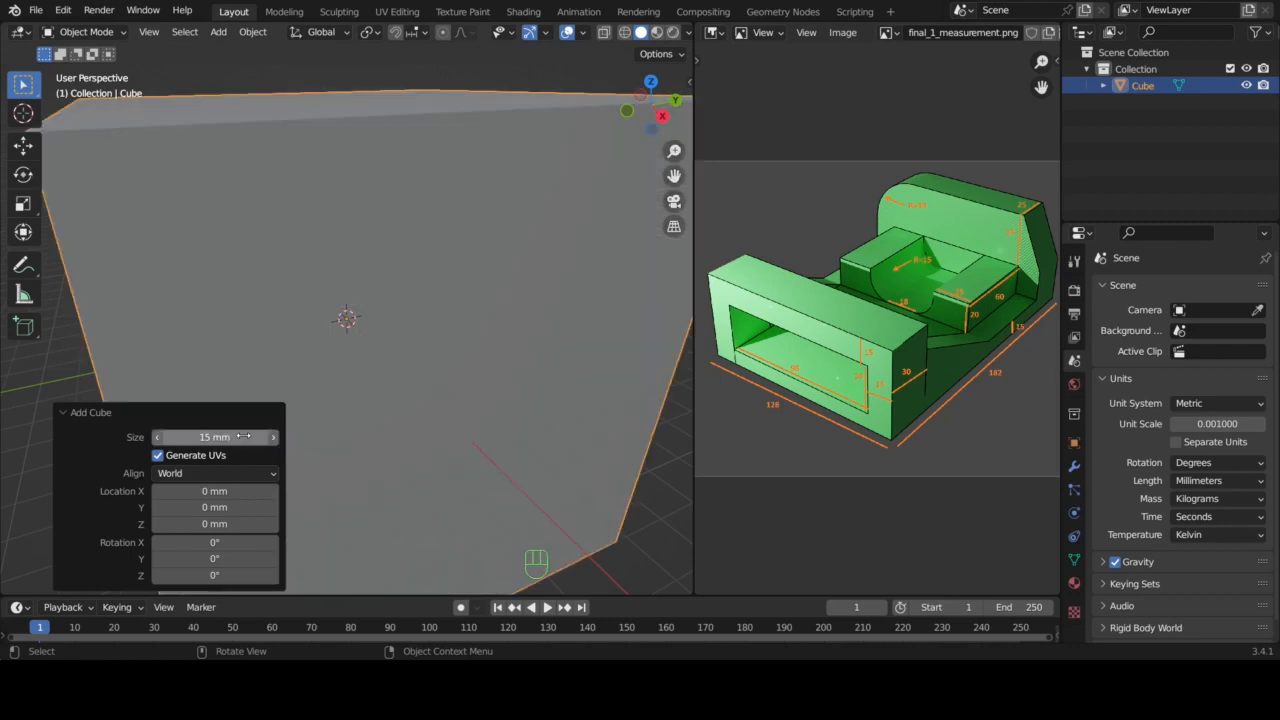
pyautogui.scroll(-4, 538, 250)
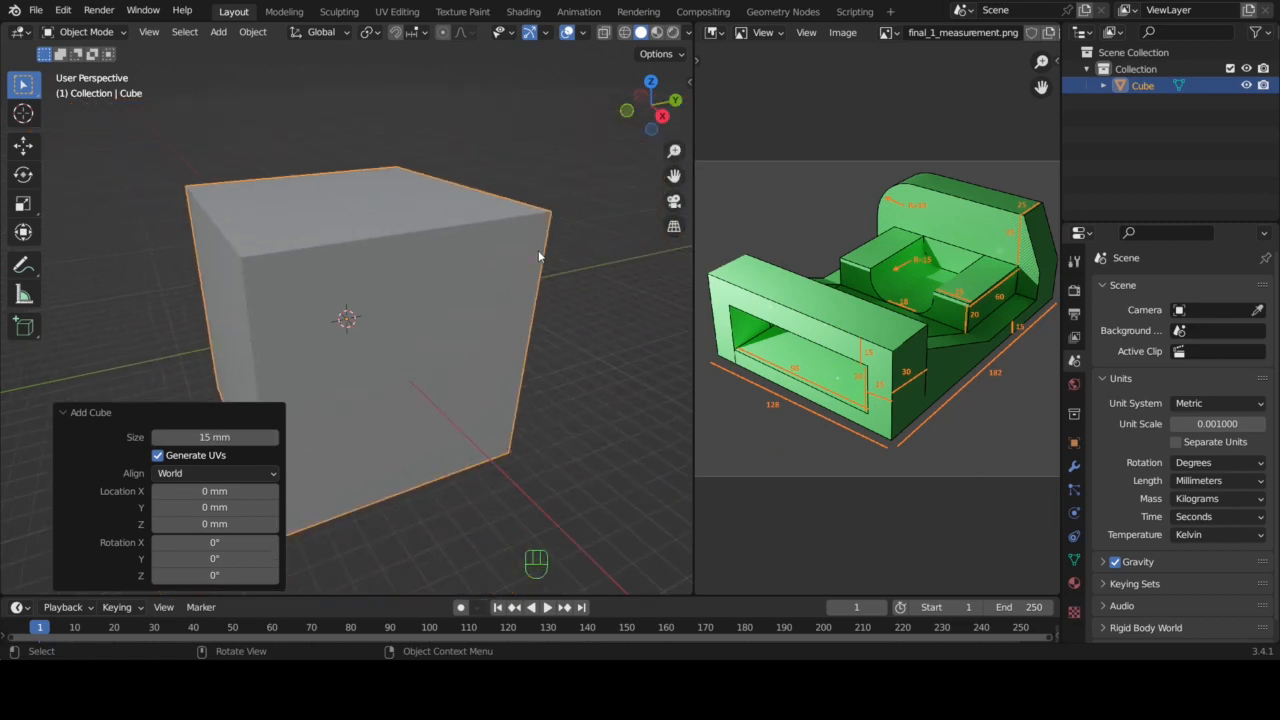
pyautogui.scroll(-2, 538, 257)
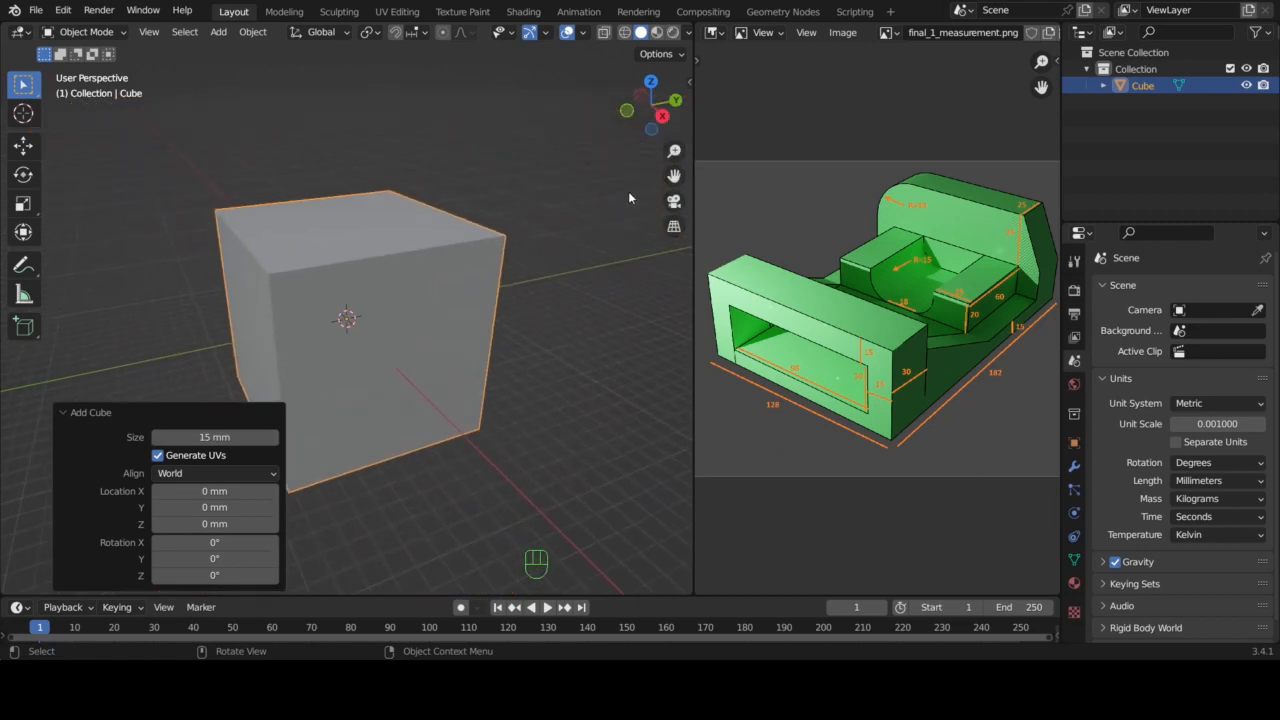
# - Set the cube's dimensions to 128 mm in X and 182 mm in Y, and deselect it
pyautogui.press('n')
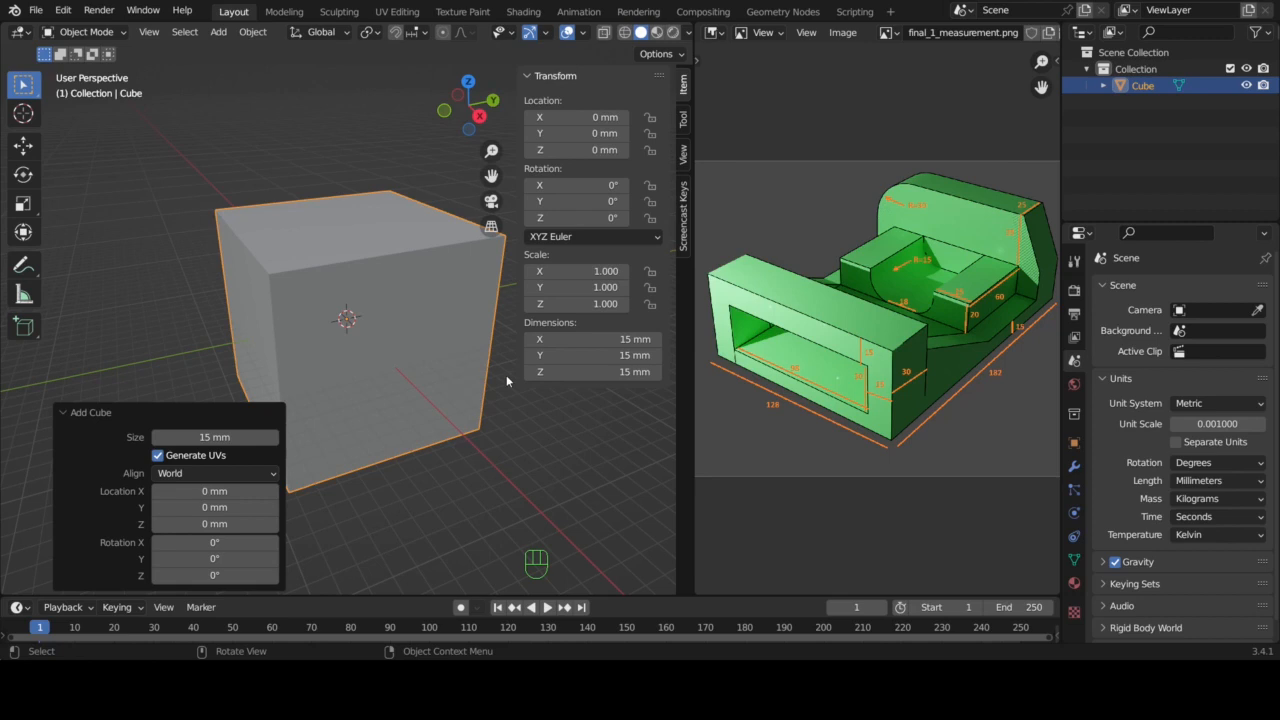
pyautogui.click(622, 340)
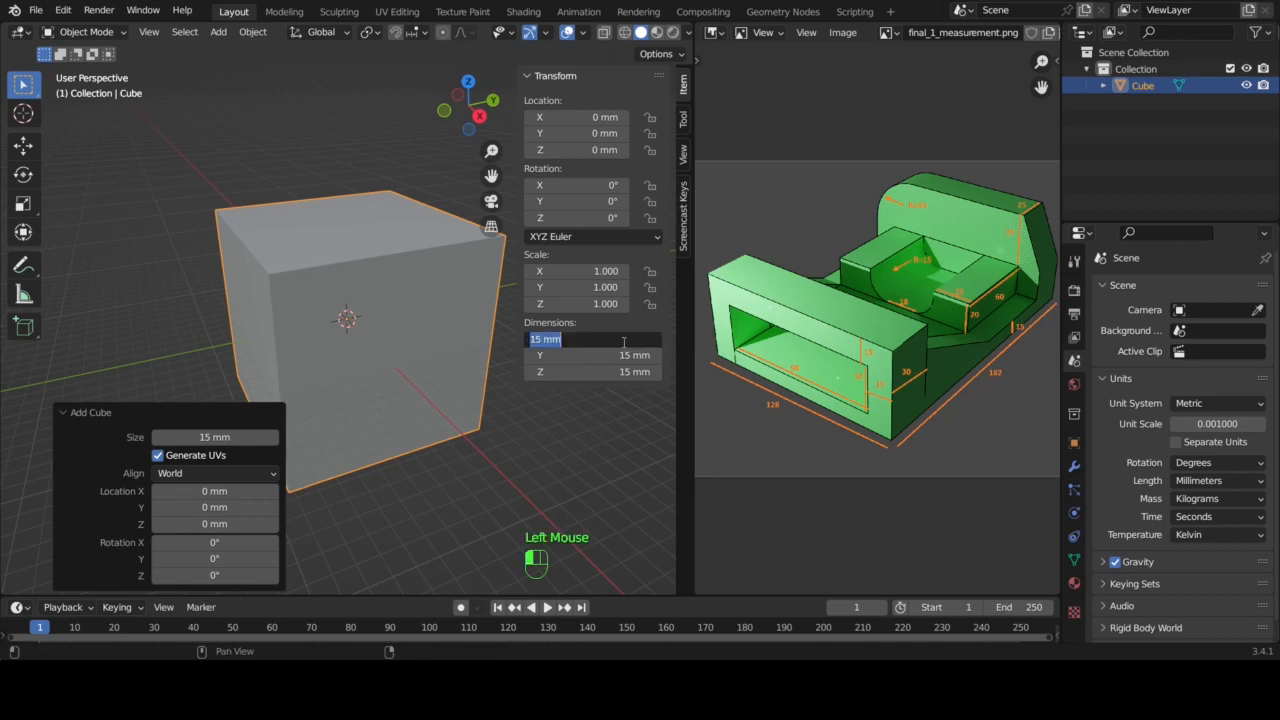
pyautogui.write('128')
pyautogui.press('Return')
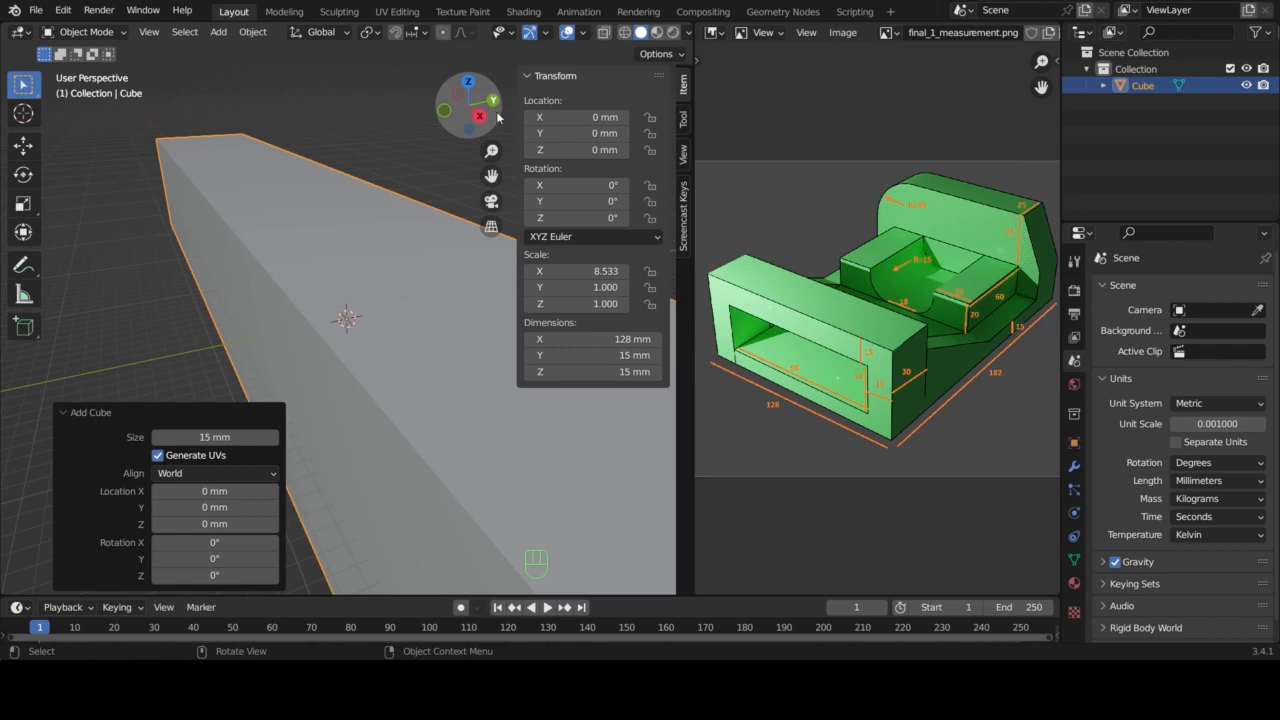
pyautogui.click(627, 355)
pyautogui.write('182')
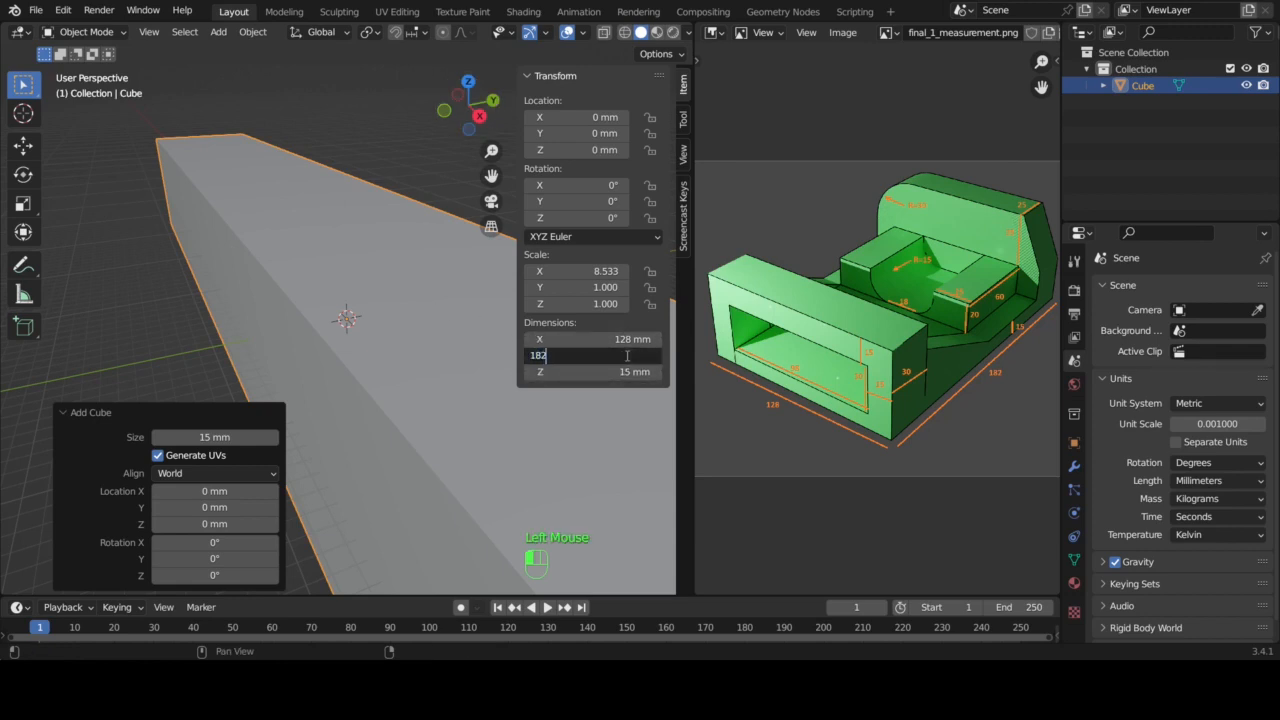
pyautogui.press('Return')
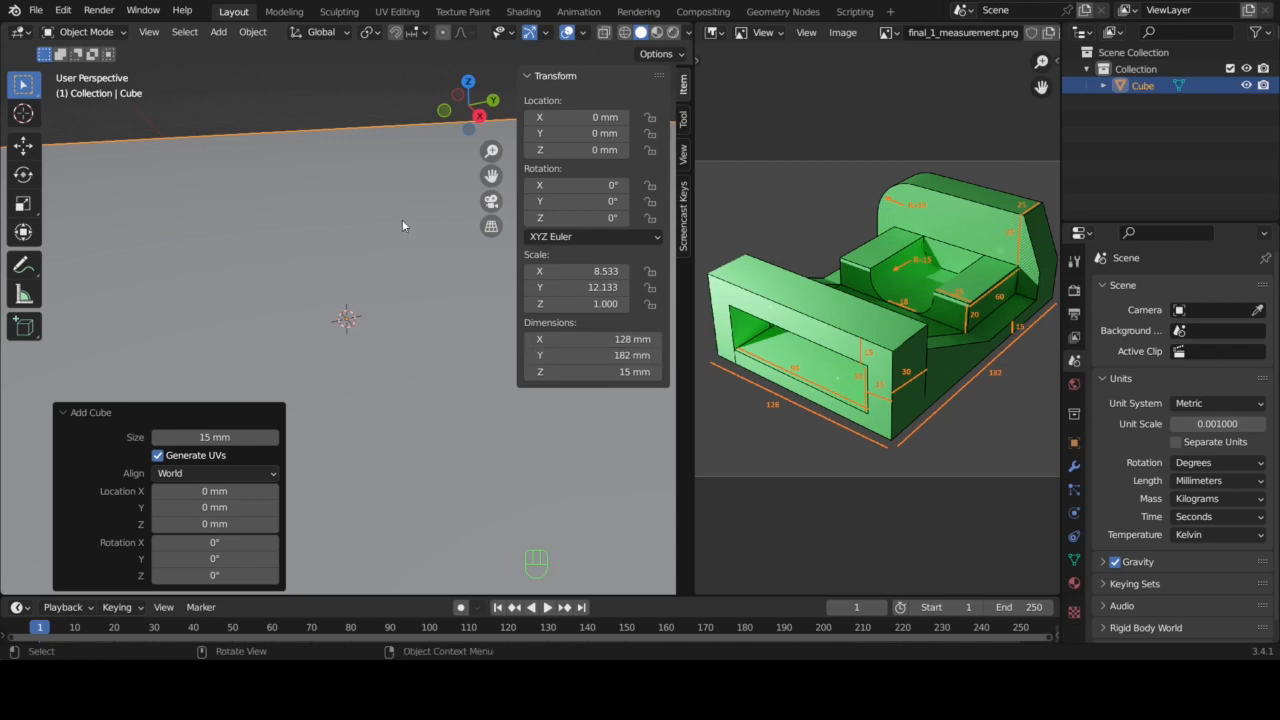
pyautogui.scroll(-5, 402, 219)
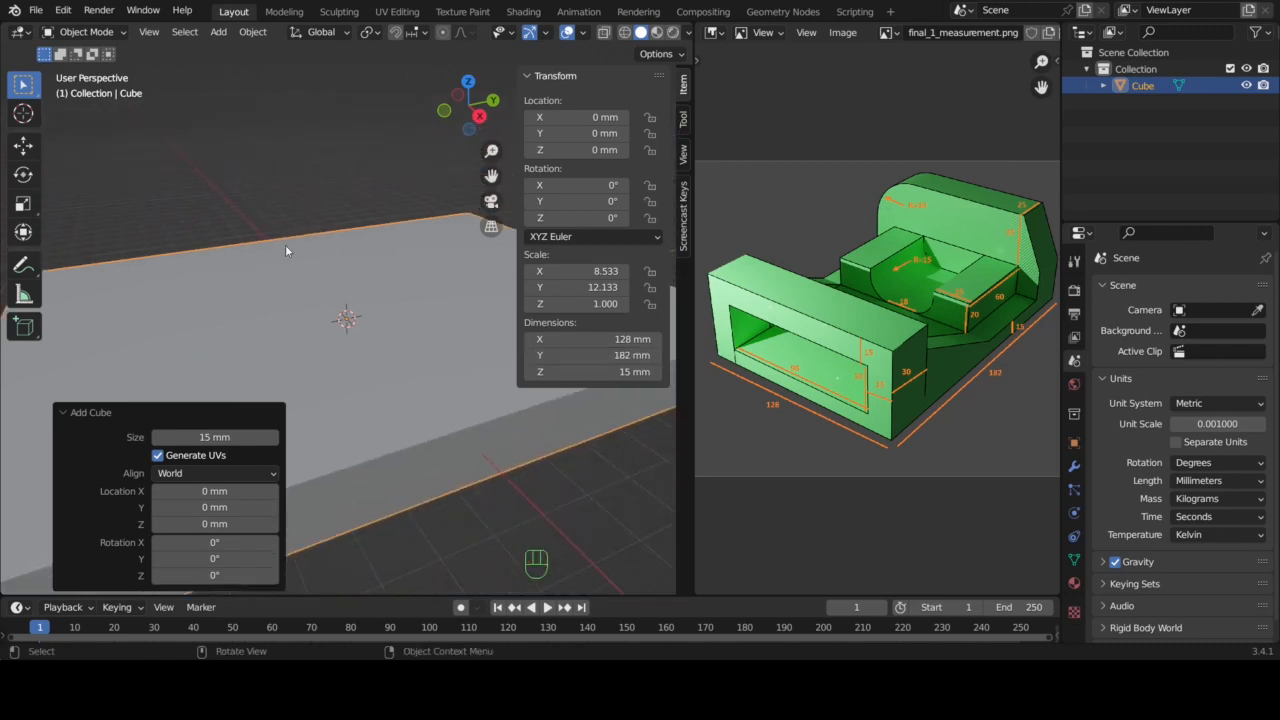
pyautogui.scroll(-4, 413, 240)
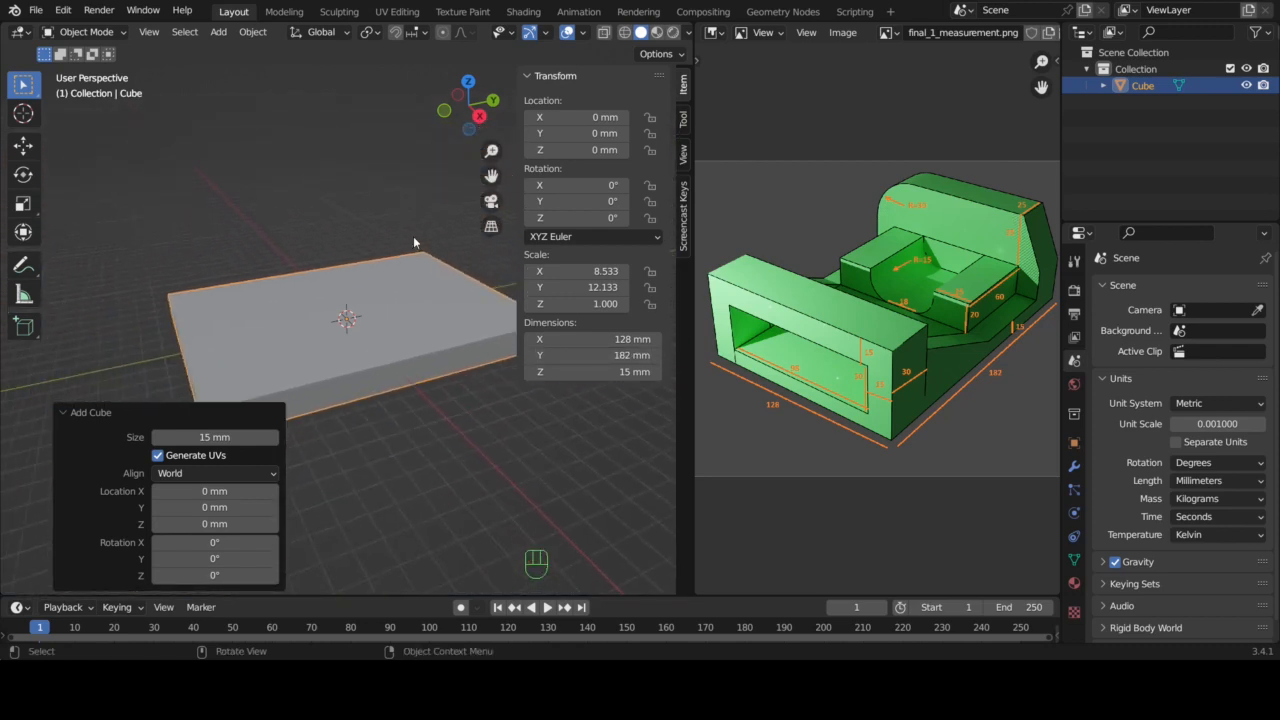
pyautogui.click(381, 422)
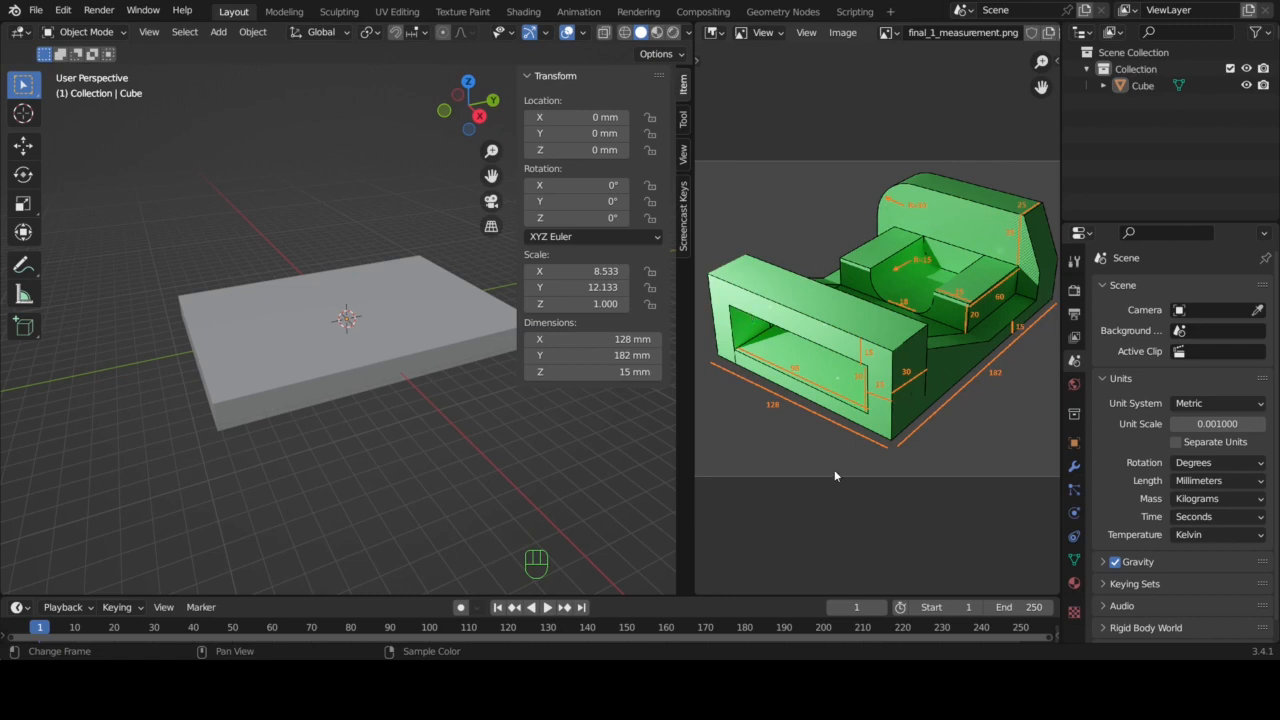
pyautogui.click(352, 424)
# - In Edit Mode, loop cut across the plate's width, slide the loop to the +Y end and move it -25 mm along Y
pyautogui.moveTo(365, 356); pyautogui.dragTo(366, 362, button='middle')
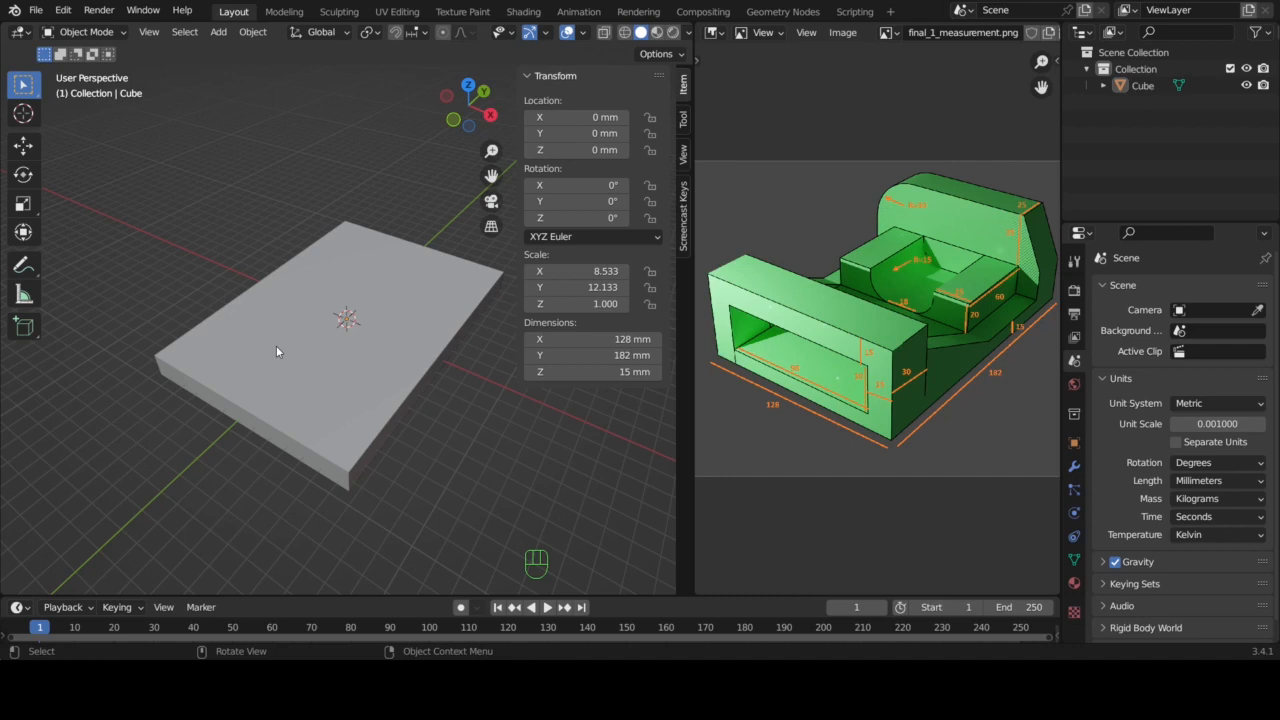
pyautogui.click(86, 33)
pyautogui.click(86, 69)
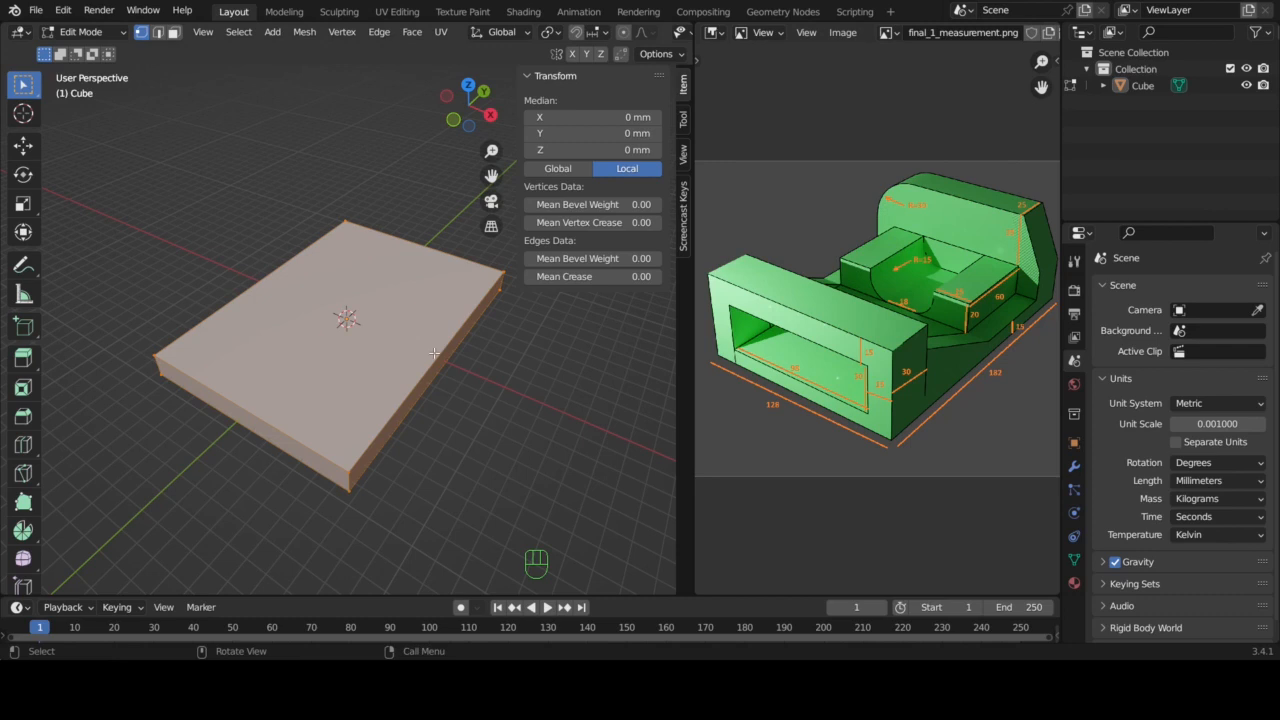
pyautogui.hotkey('ctrl', 'r')
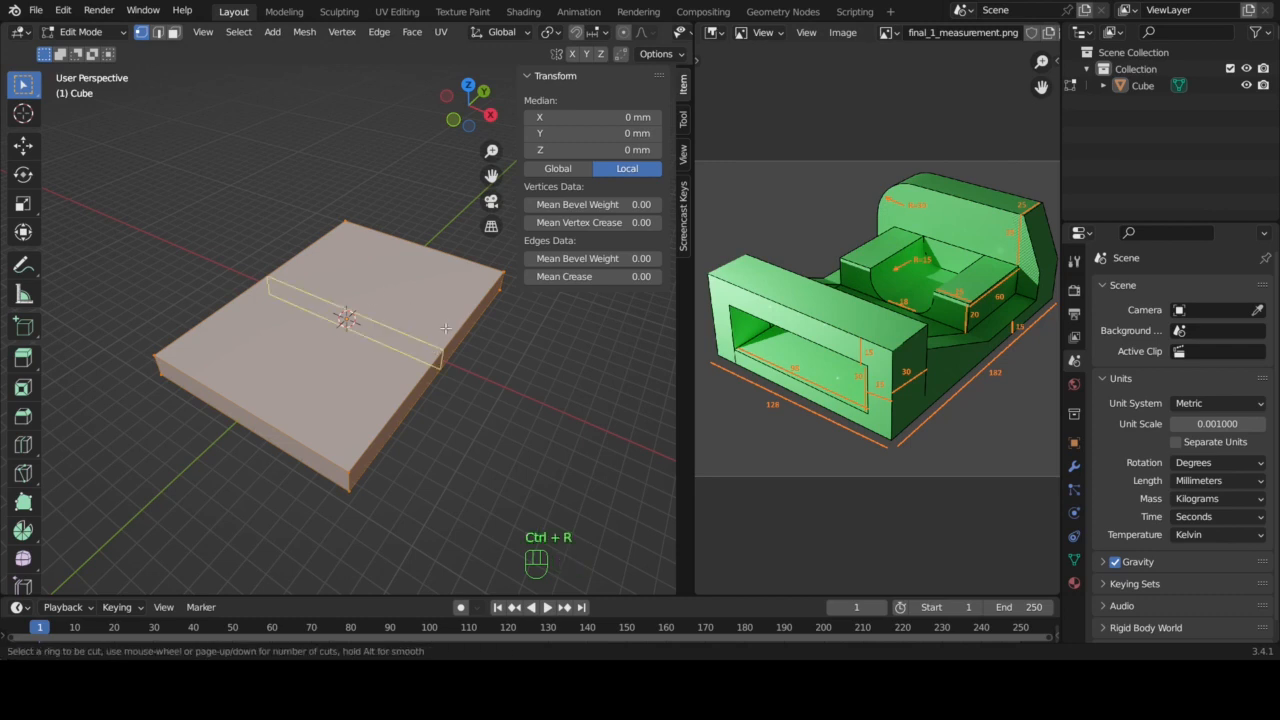
pyautogui.click(449, 326)
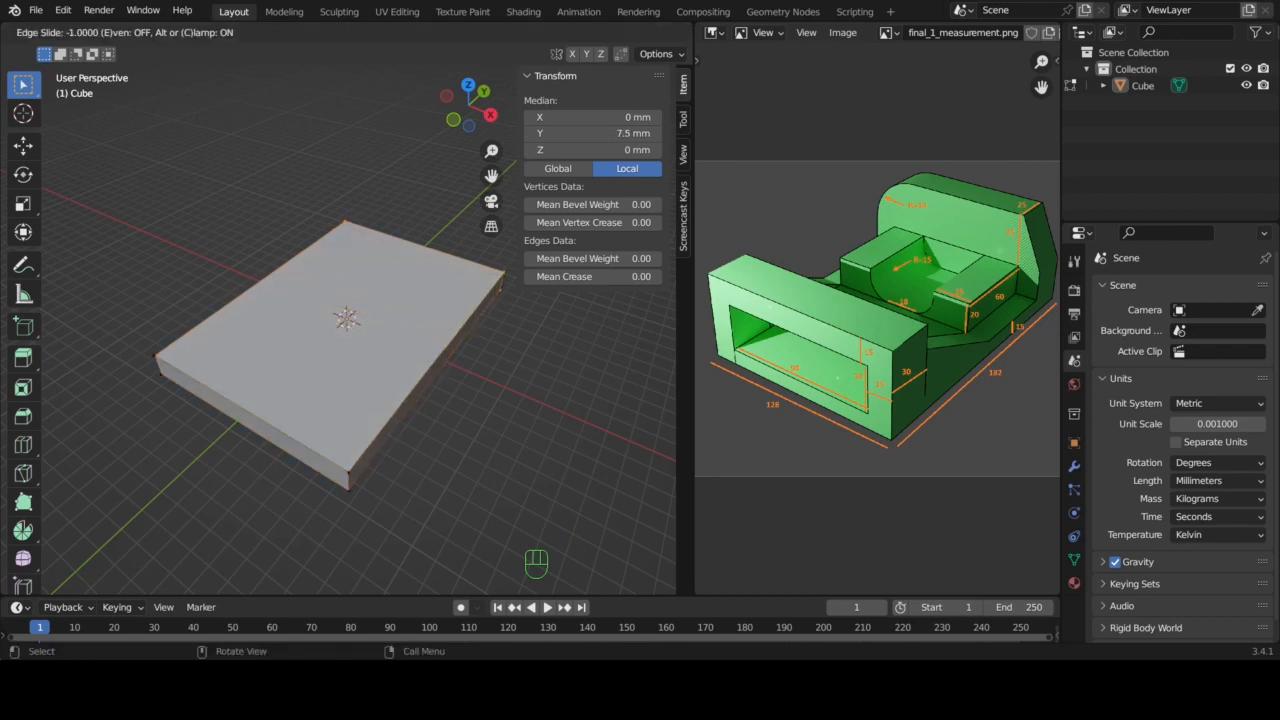
pyautogui.click(546, 224)
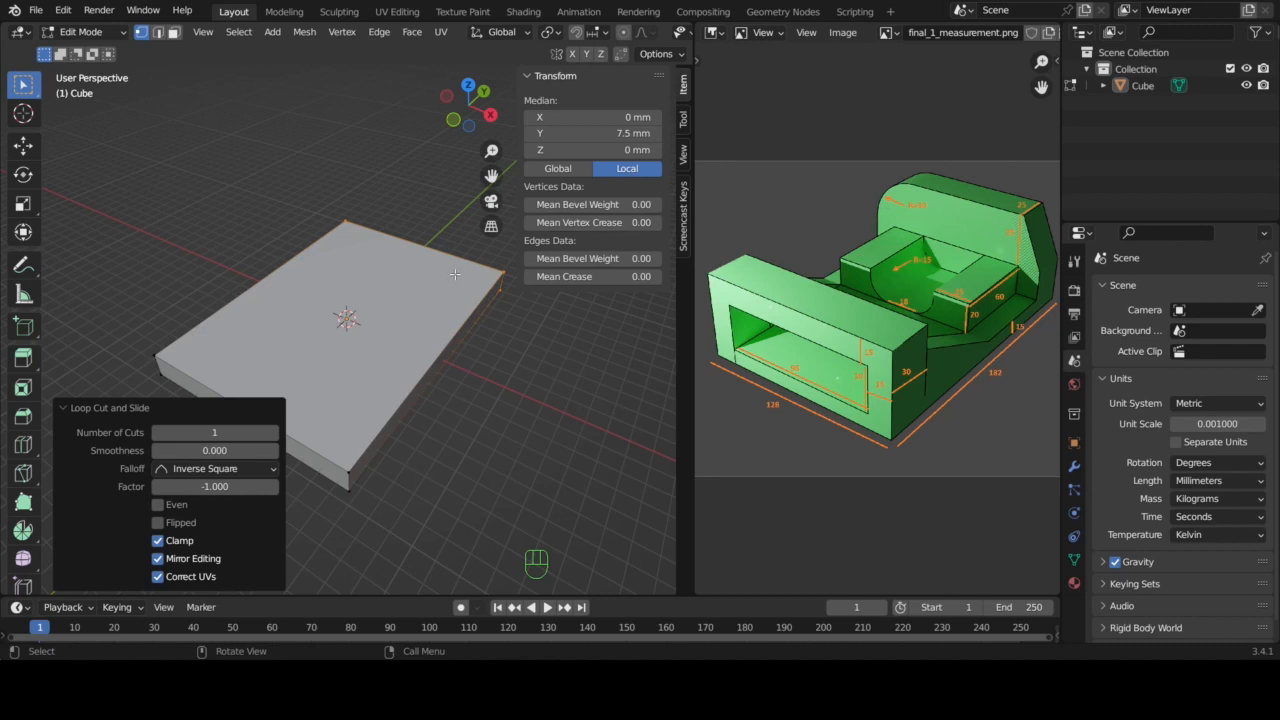
pyautogui.press('g')
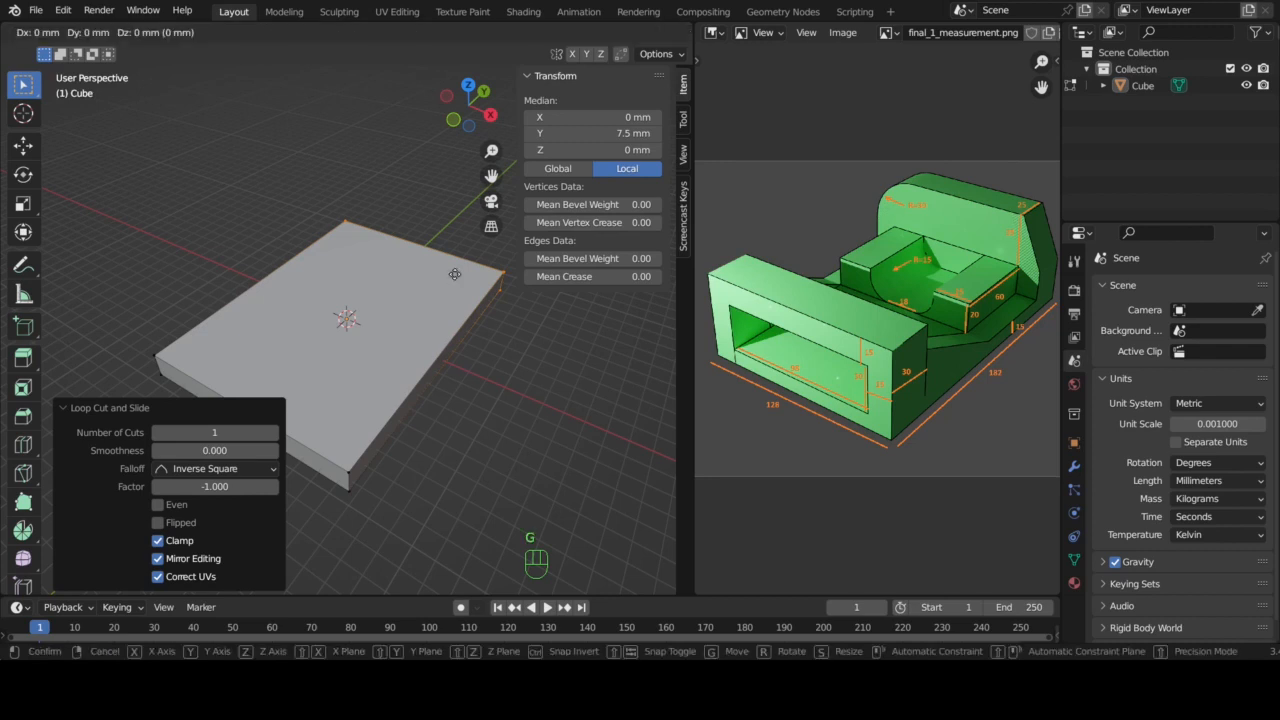
pyautogui.press('y')
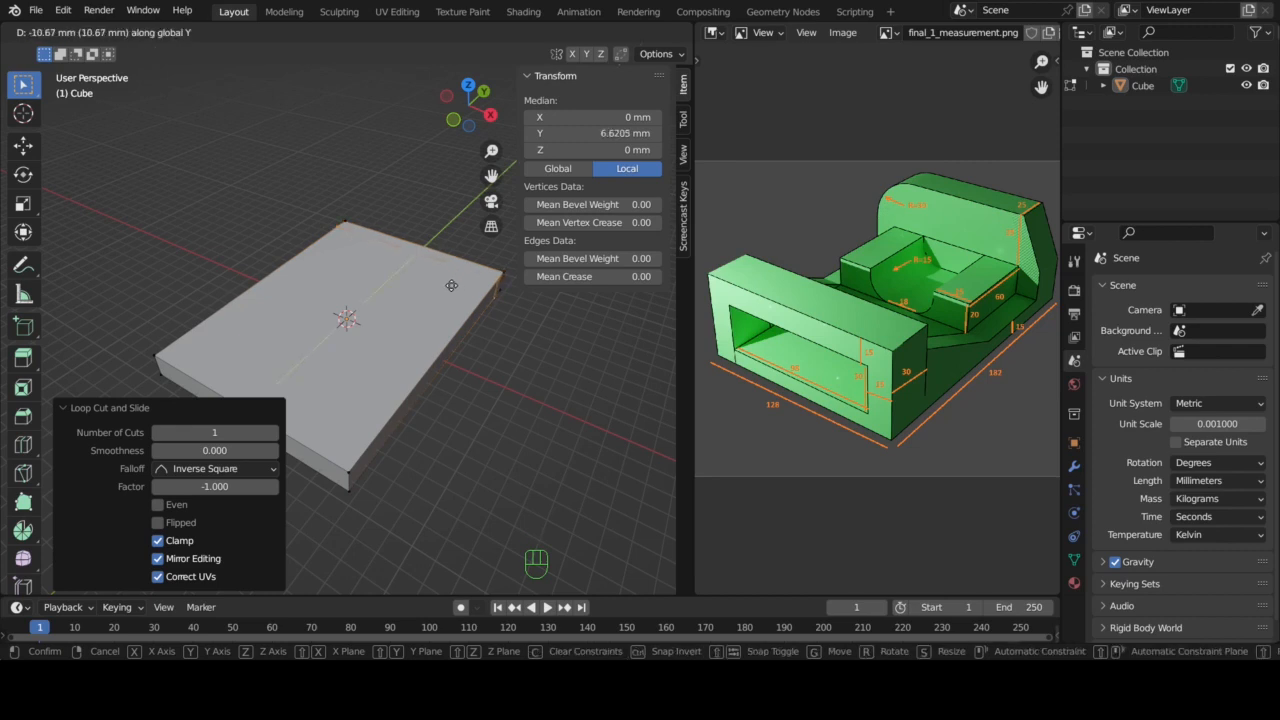
pyautogui.click(439, 326)
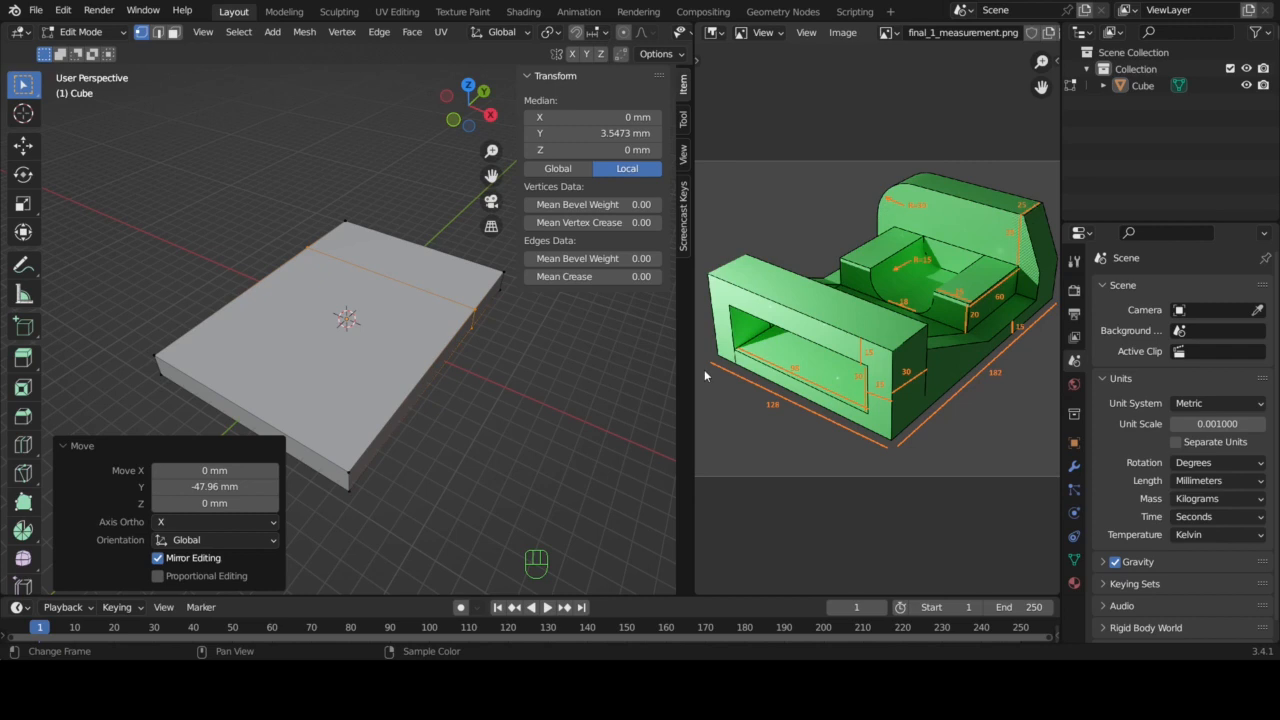
pyautogui.click(247, 487)
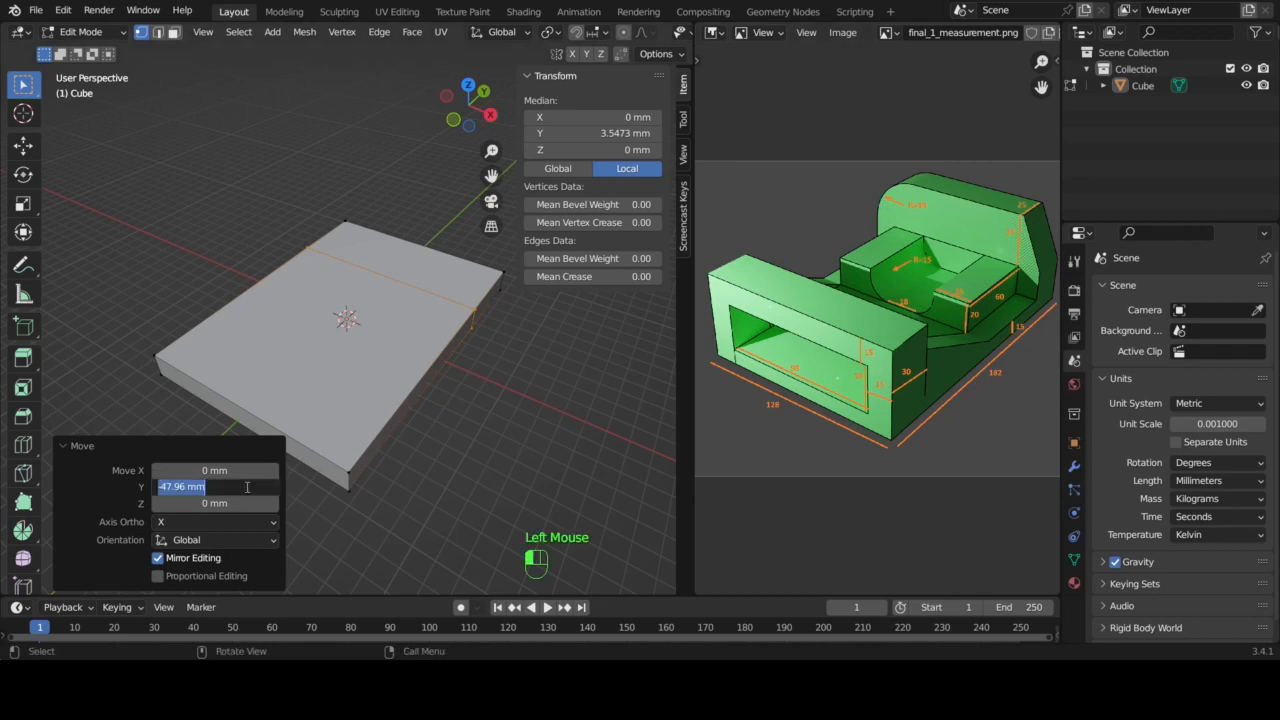
pyautogui.write('-25')
pyautogui.press('Return')
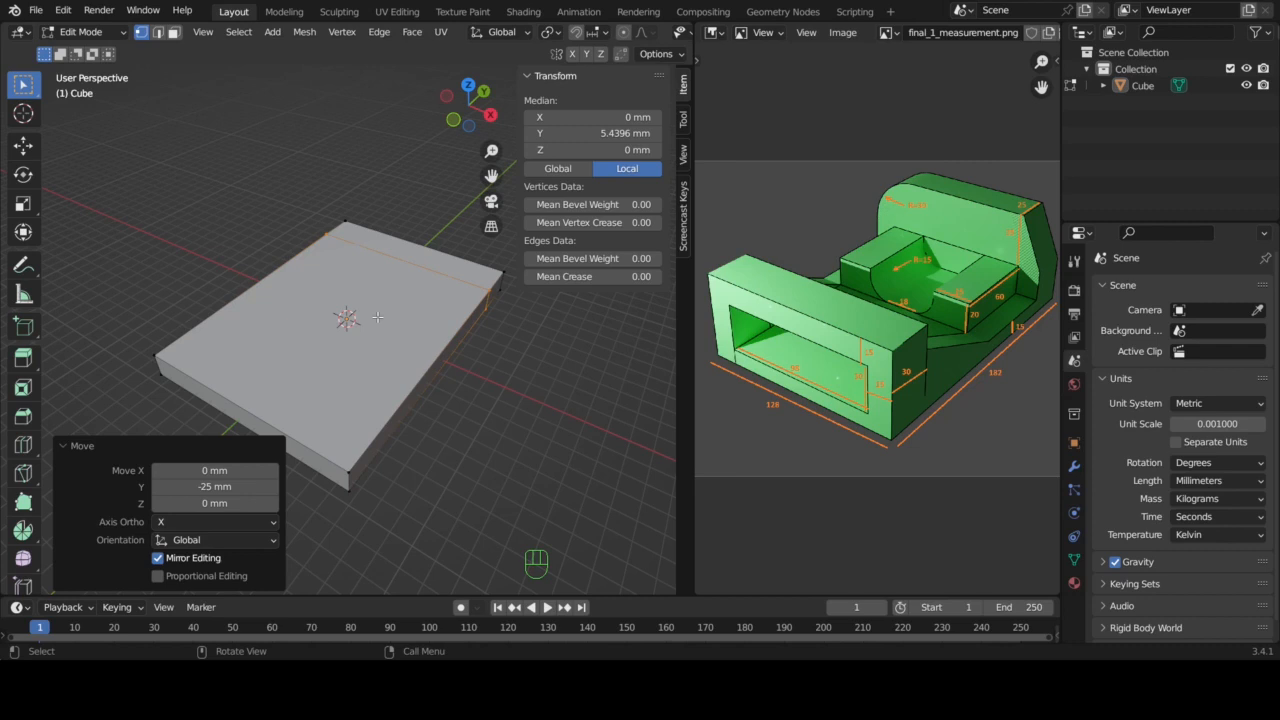
# - Add a second crosswise loop cut slid onto the first one, move it -60 mm along Y, and deselect it
pyautogui.hotkey('ctrl', 'r')
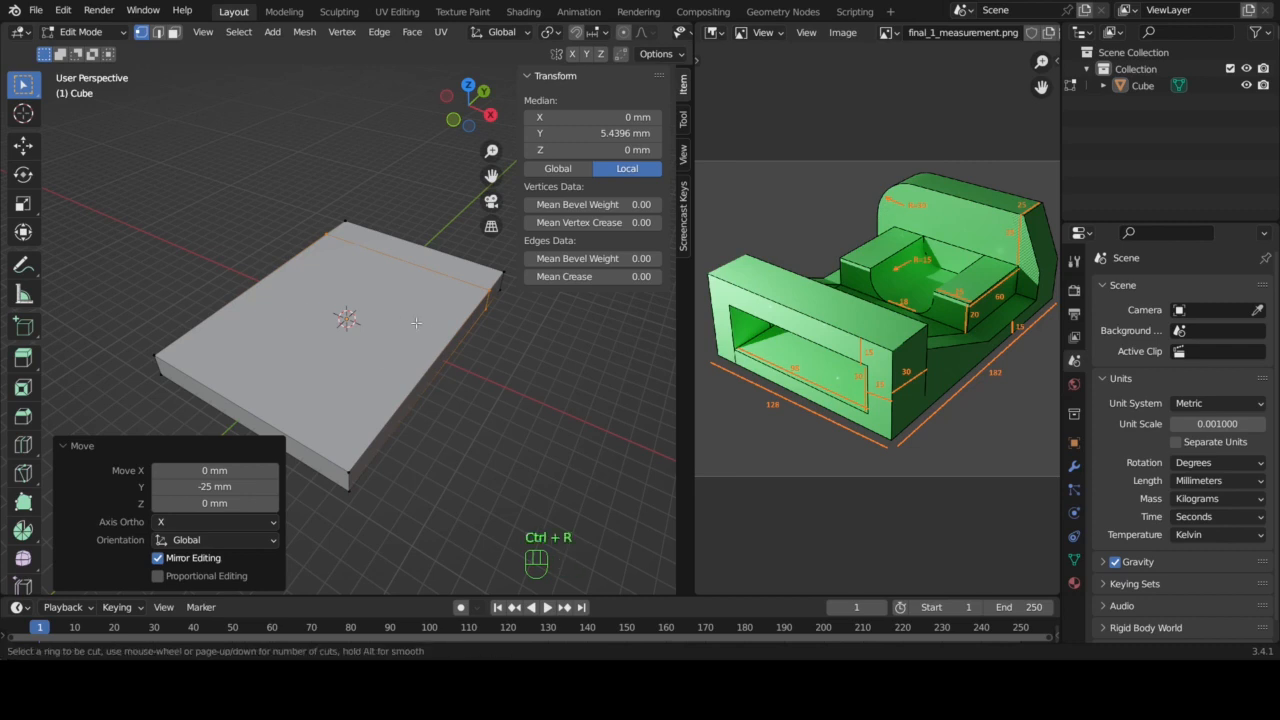
pyautogui.click(437, 331)
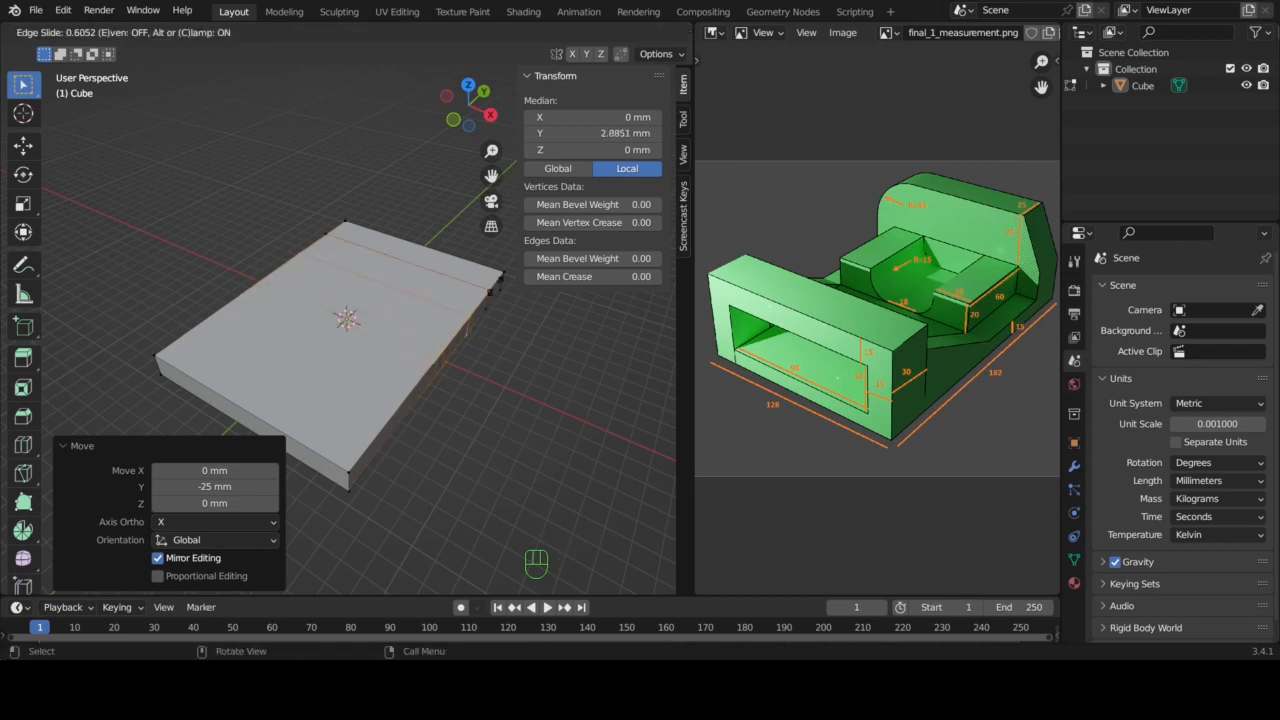
pyautogui.click(531, 252)
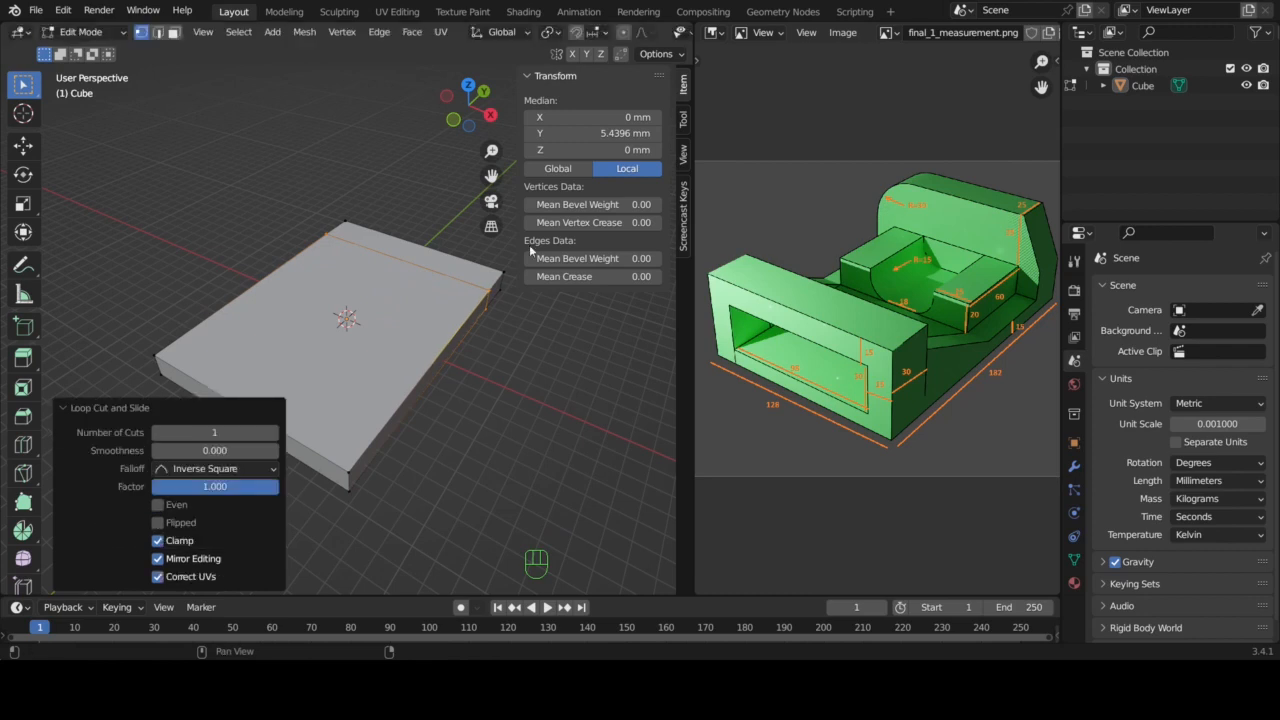
pyautogui.press('g')
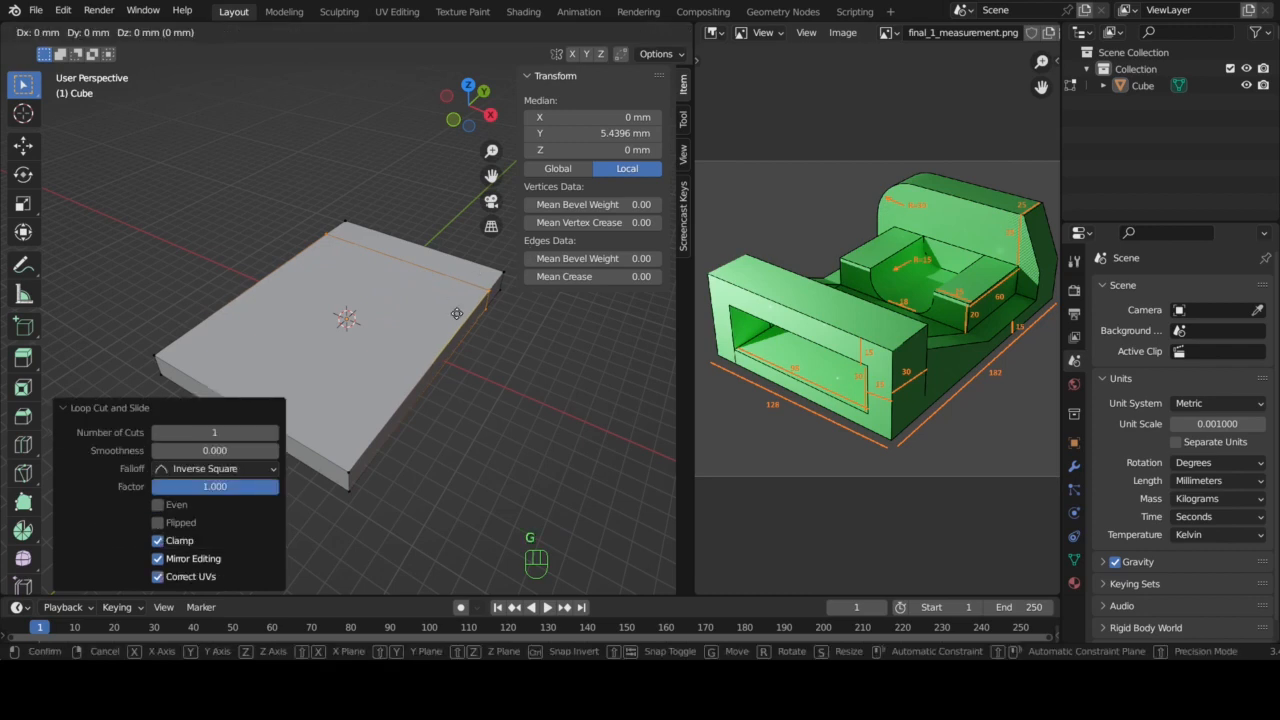
pyautogui.press('y')
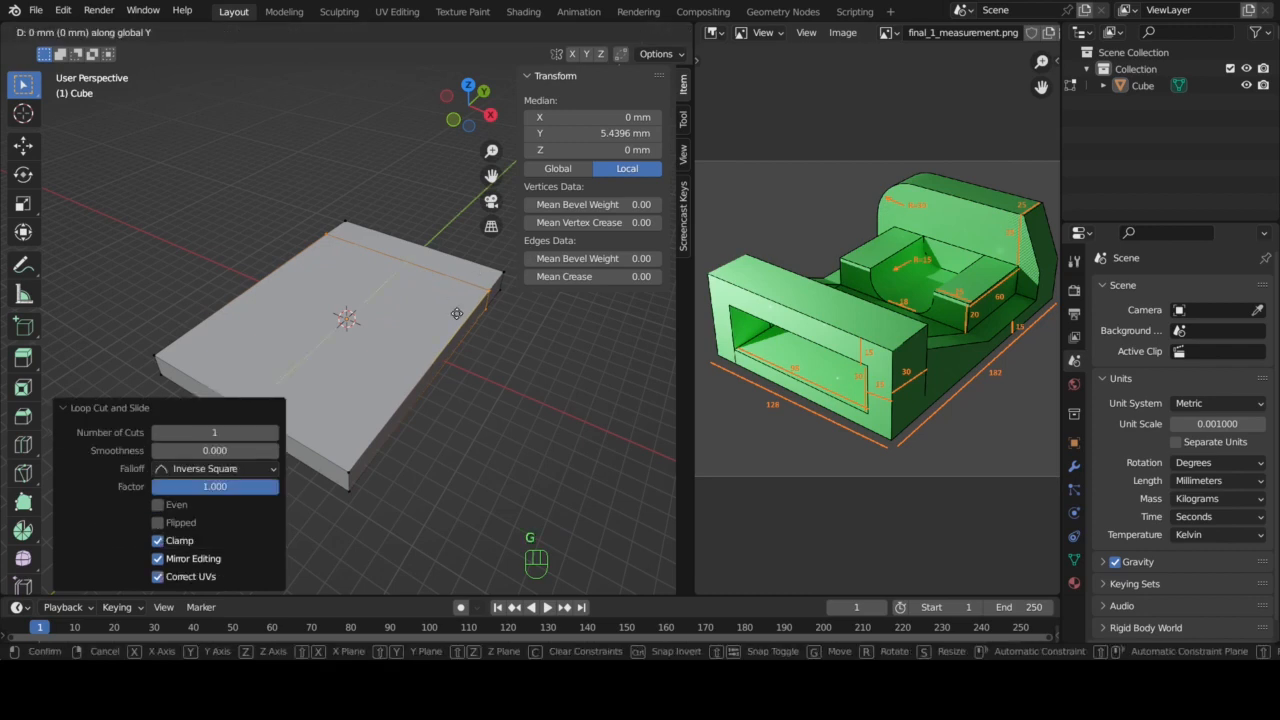
pyautogui.click(430, 375)
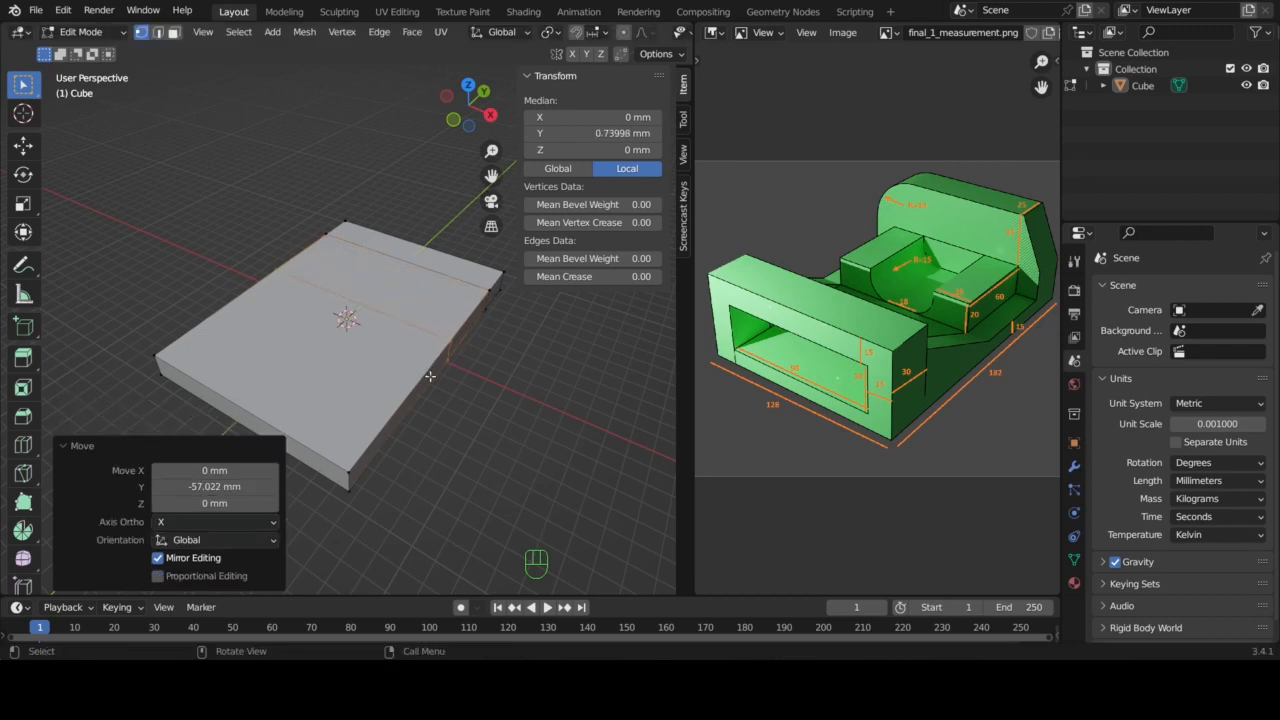
pyautogui.click(232, 487)
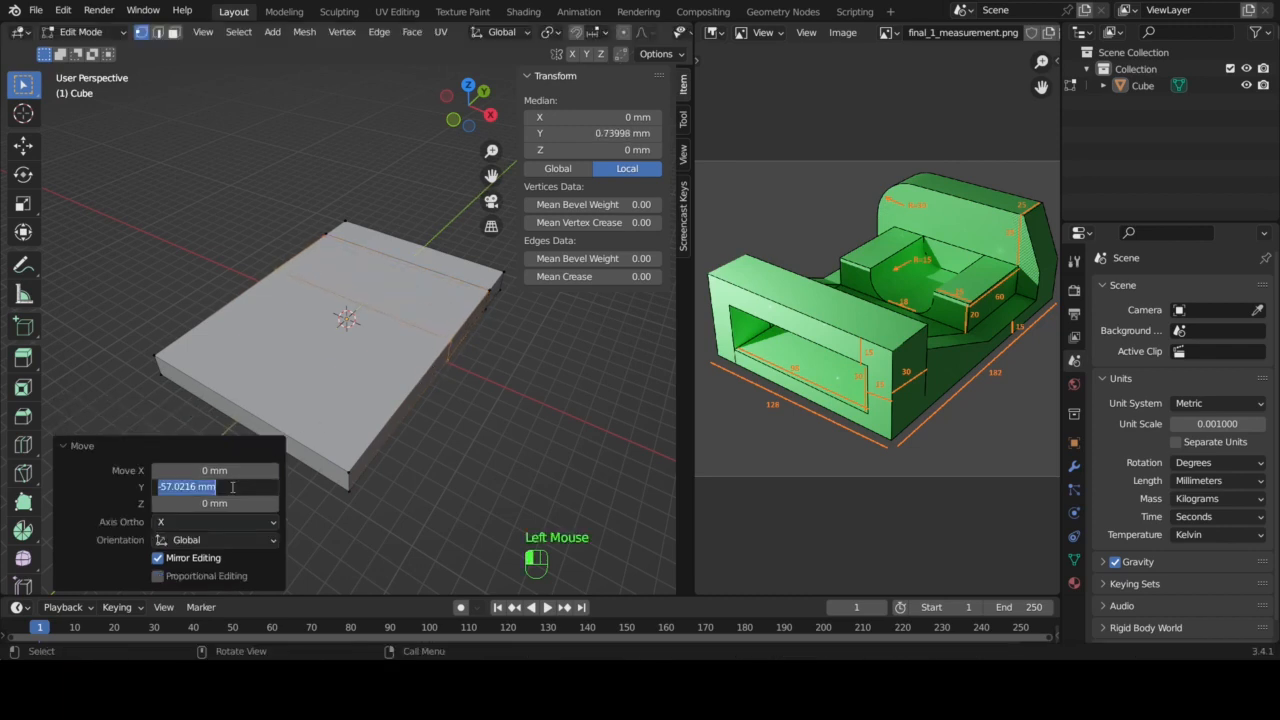
pyautogui.press('BackSpace')
pyautogui.write('0')
pyautogui.press('Return')
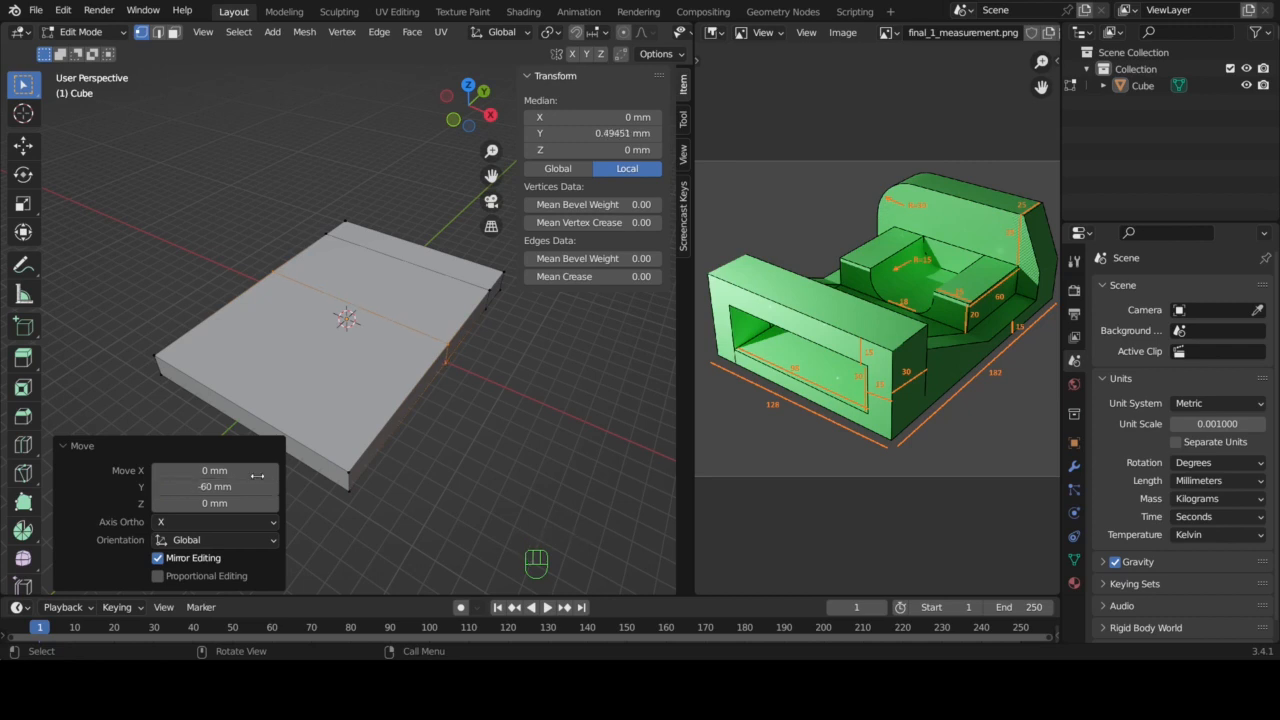
pyautogui.click(500, 428)
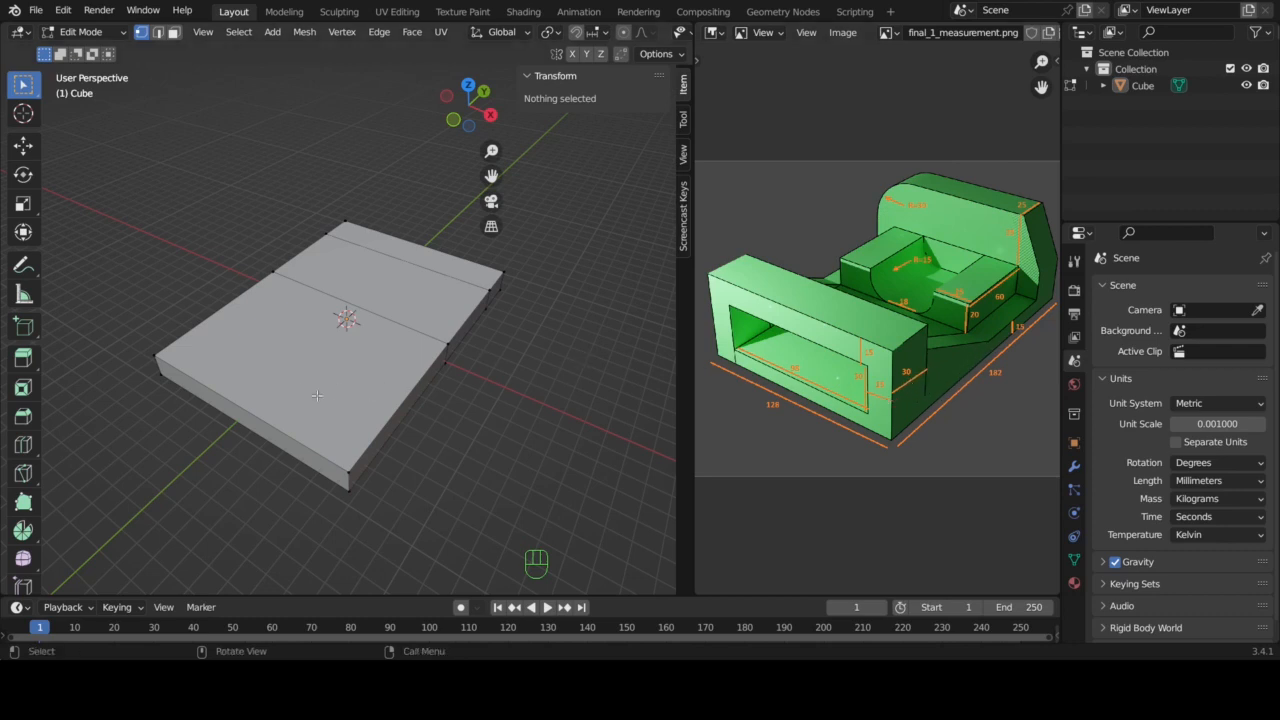
# - Add a third crosswise loop cut slid to the plate's -Y end, move it 30 mm along Y, and deselect it
pyautogui.hotkey('ctrl', 'r')
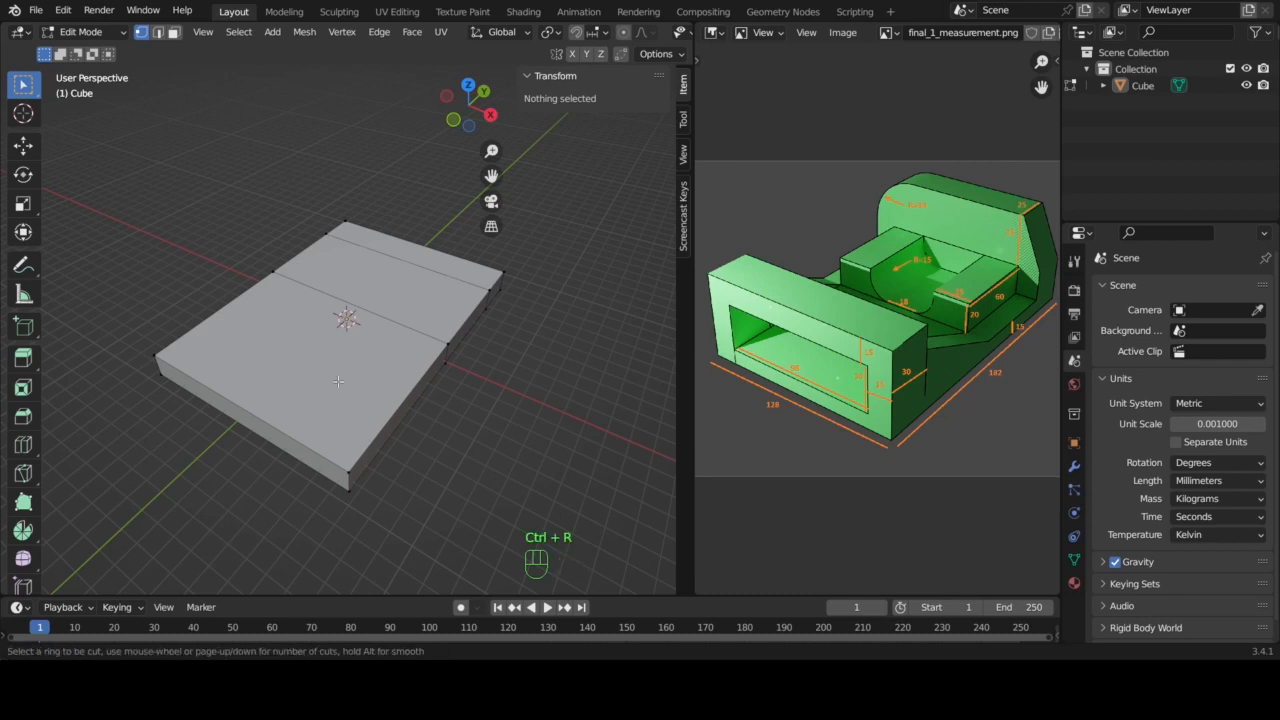
pyautogui.click(397, 397)
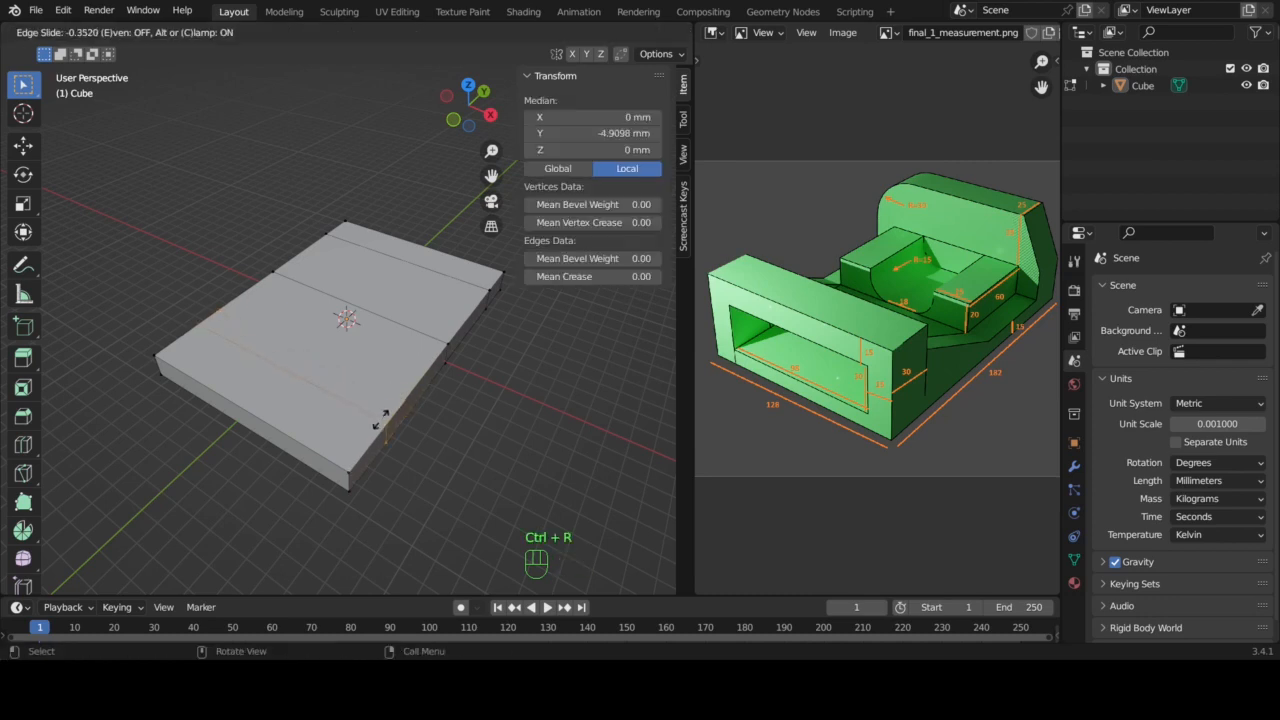
pyautogui.click(347, 470)
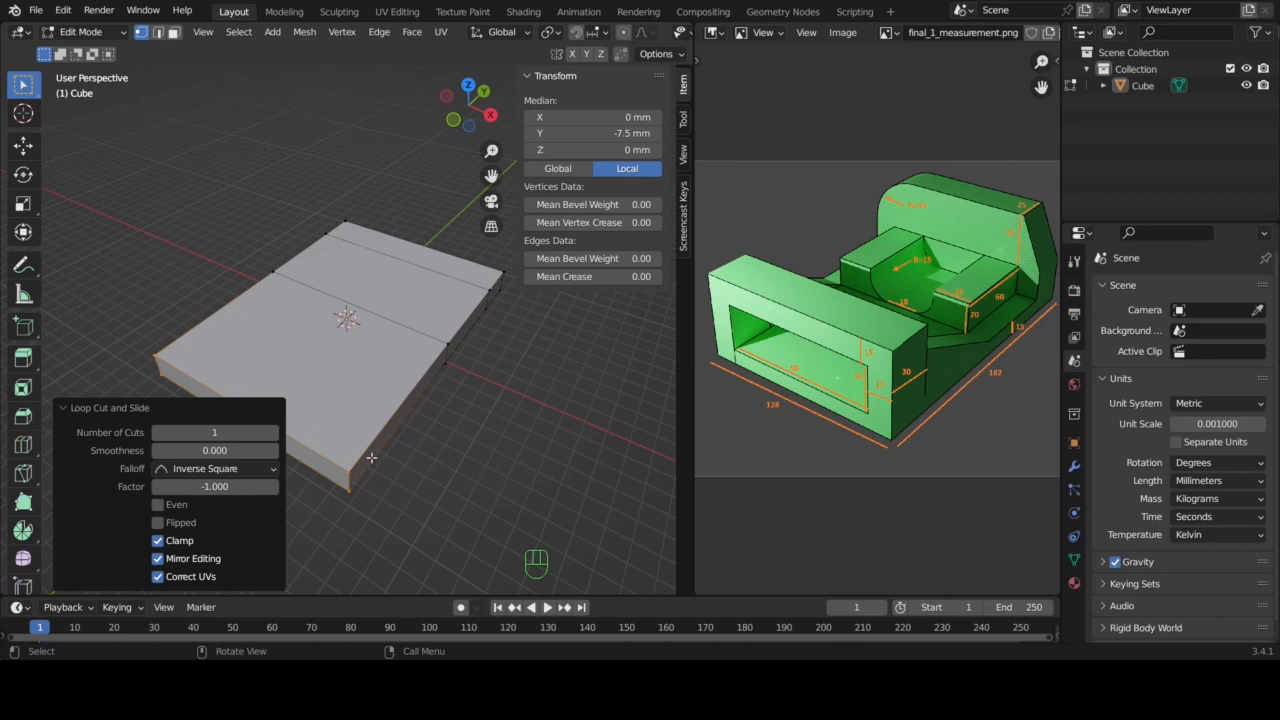
pyautogui.press('g')
pyautogui.press('y')
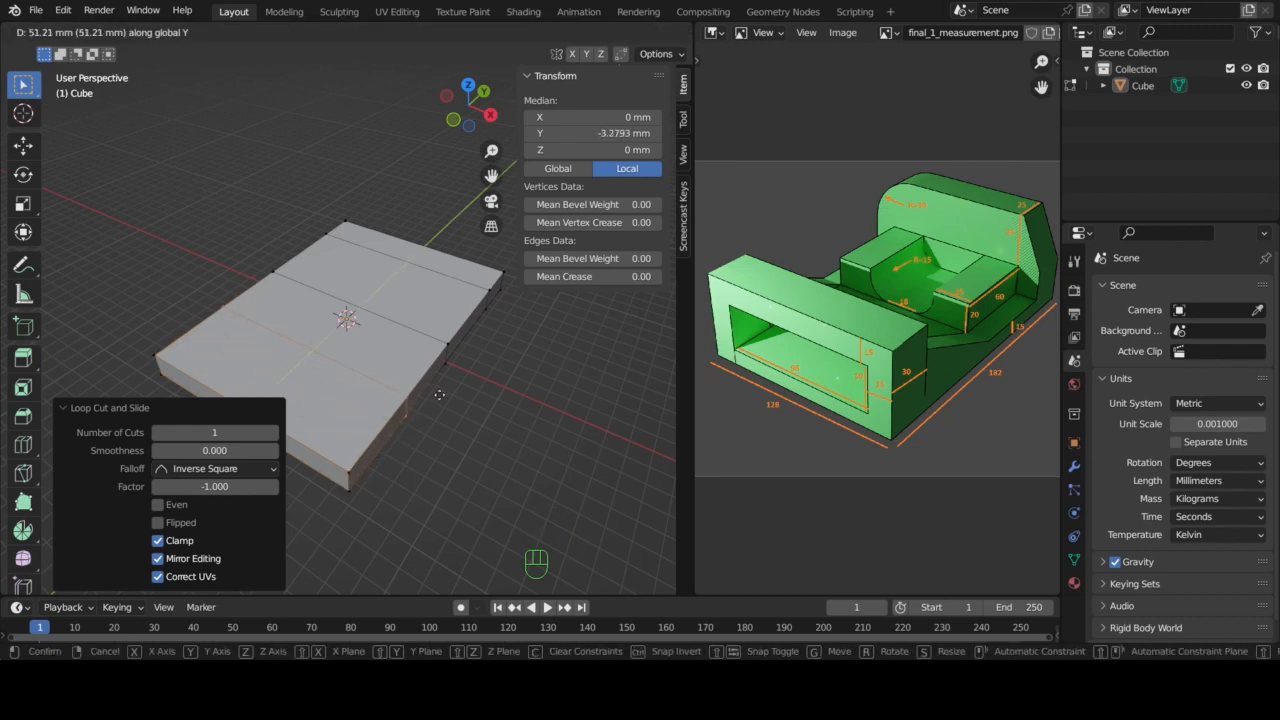
pyautogui.click(439, 395)
pyautogui.click(245, 486)
pyautogui.write('30')
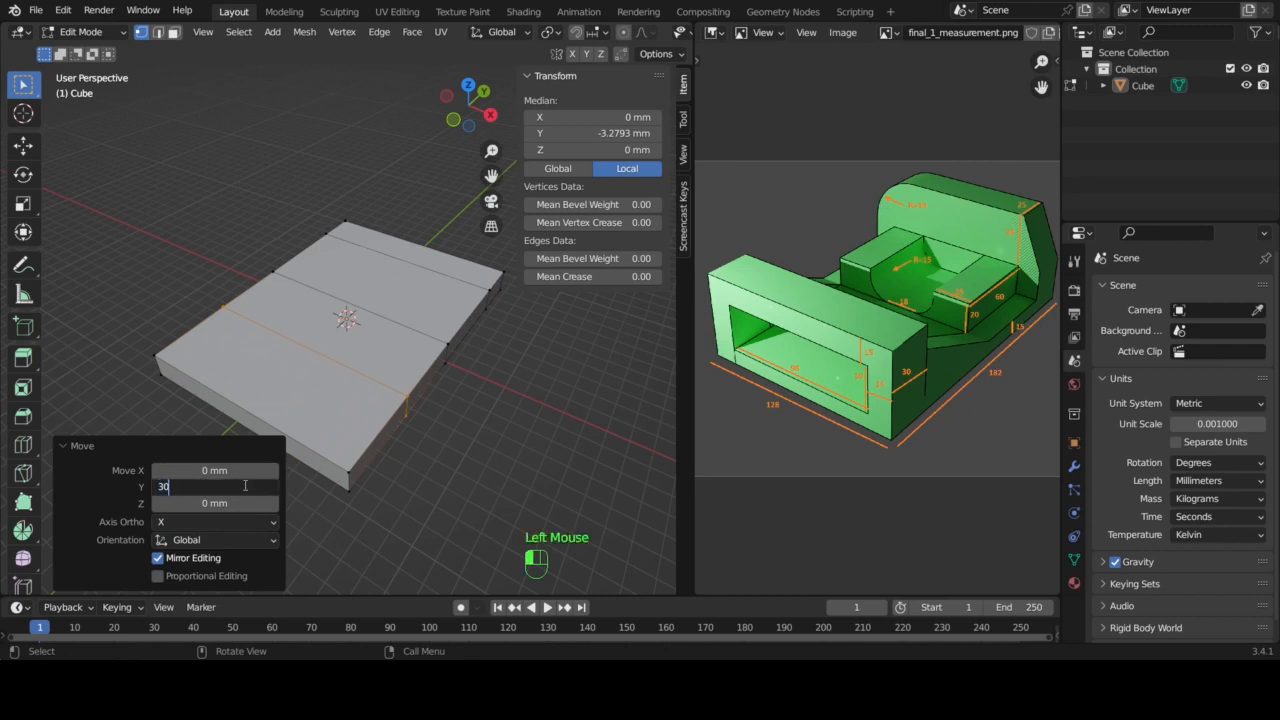
pyautogui.press('Return')
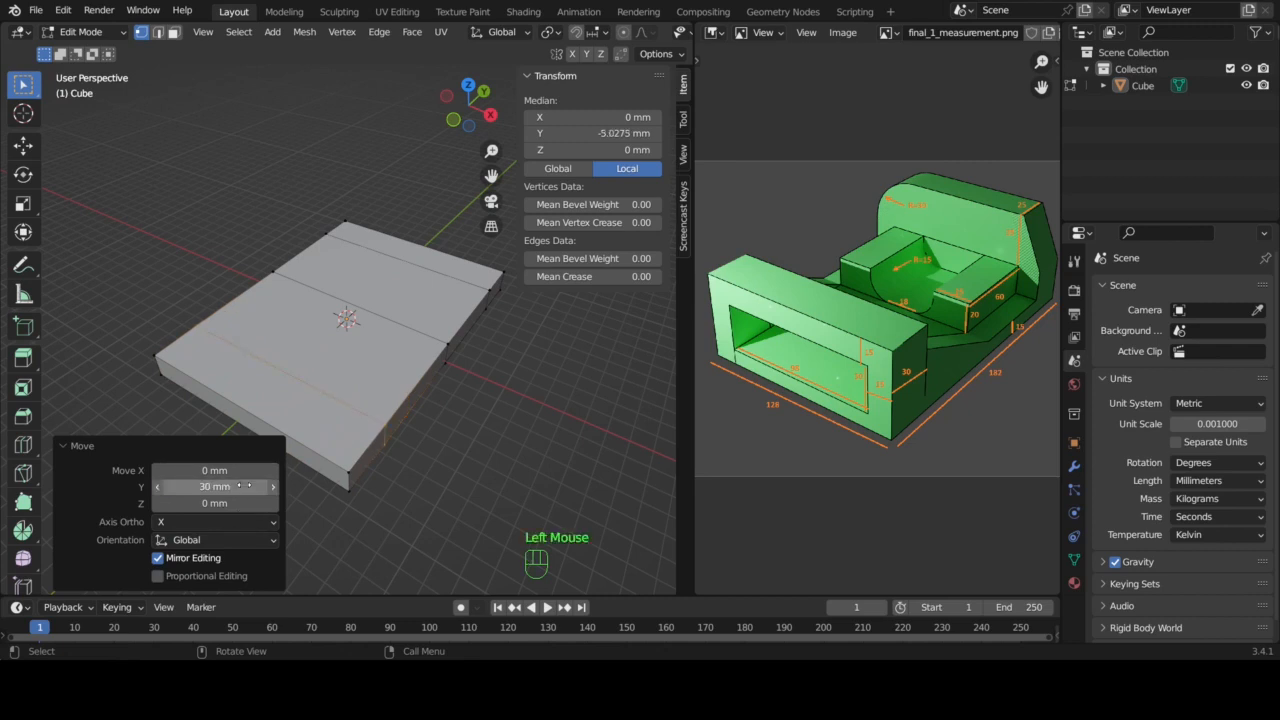
pyautogui.click(428, 449)
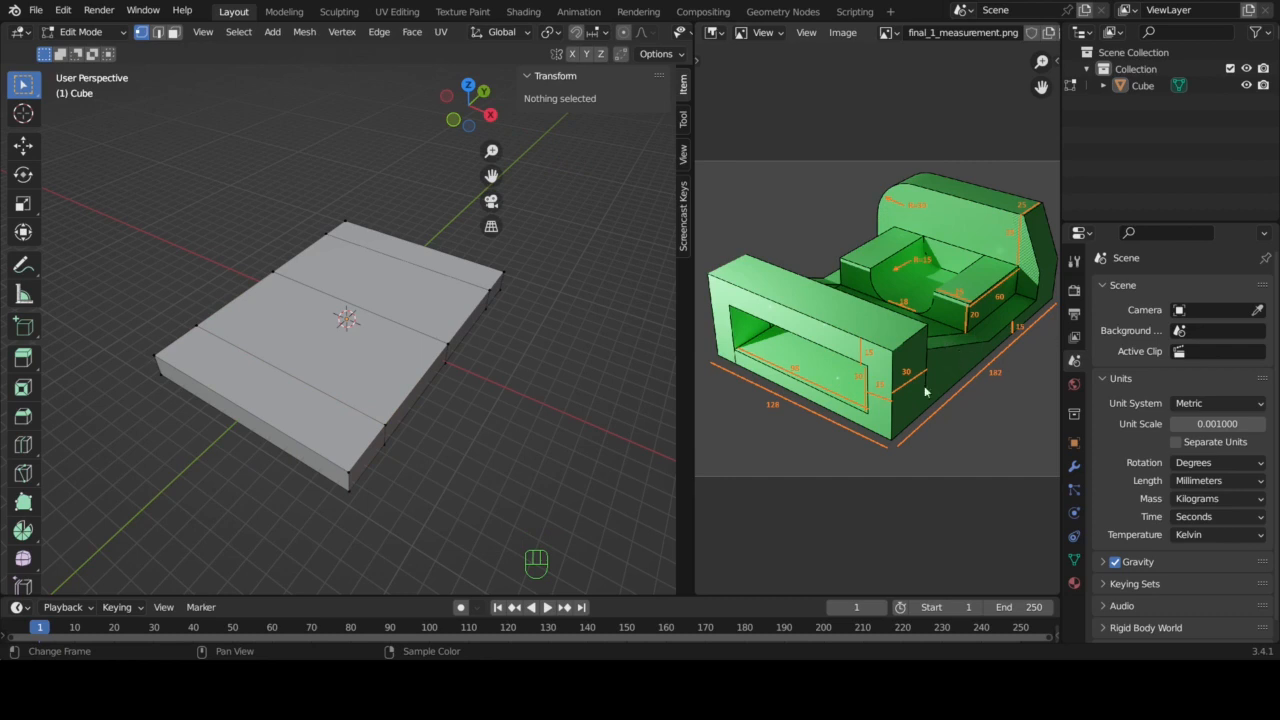
# - Loop cut along the plate's length, slide the loop to the +X side edge and move it -15 mm along X
pyautogui.hotkey('ctrl', 'r')
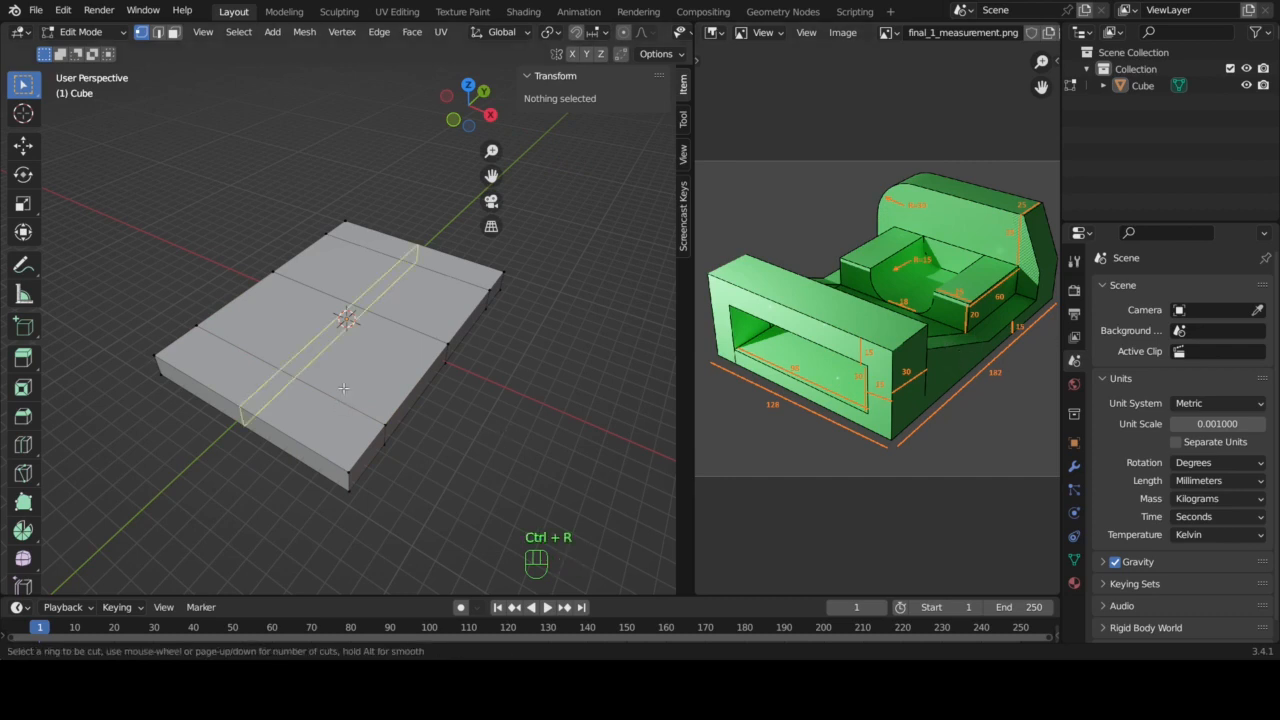
pyautogui.click(343, 388)
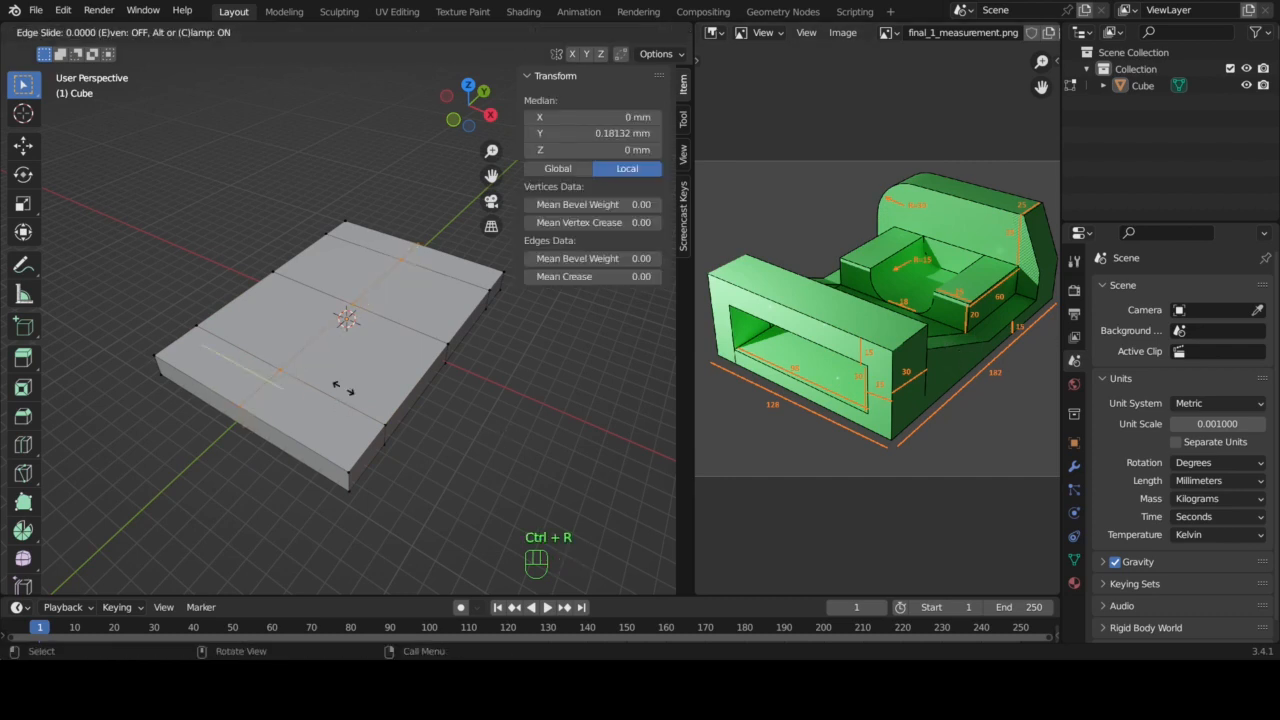
pyautogui.click(448, 437)
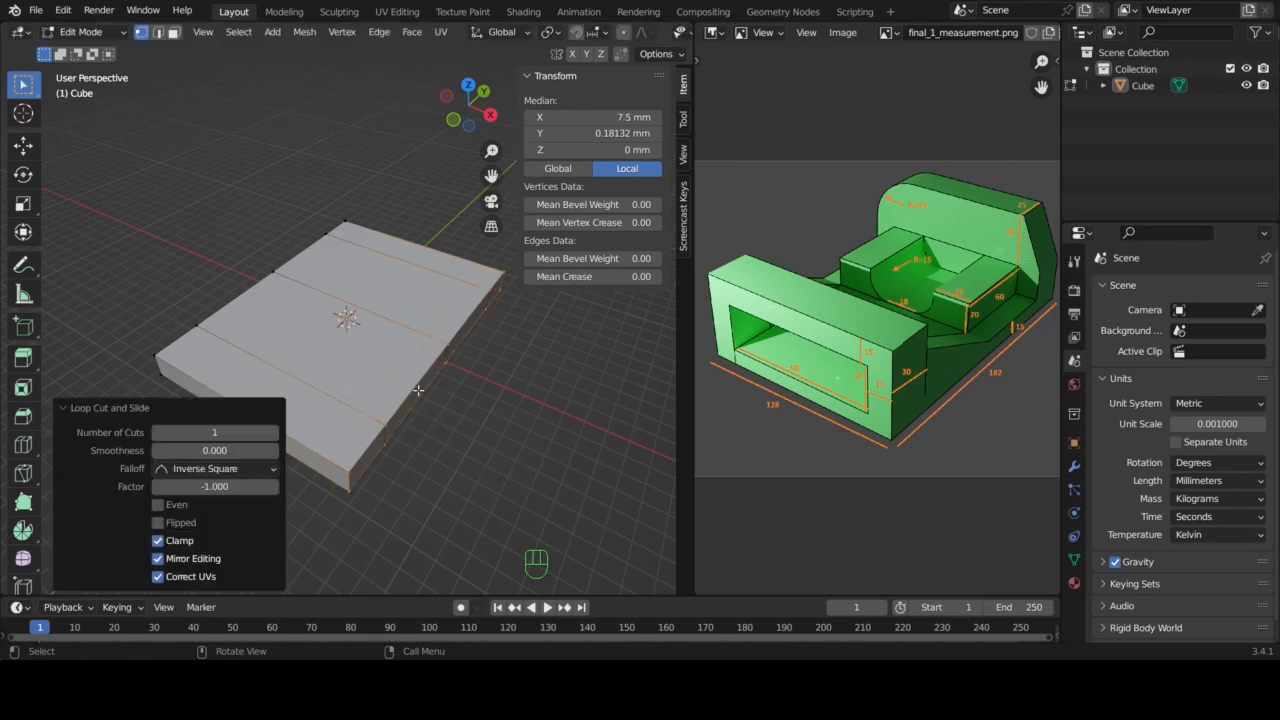
pyautogui.press('g')
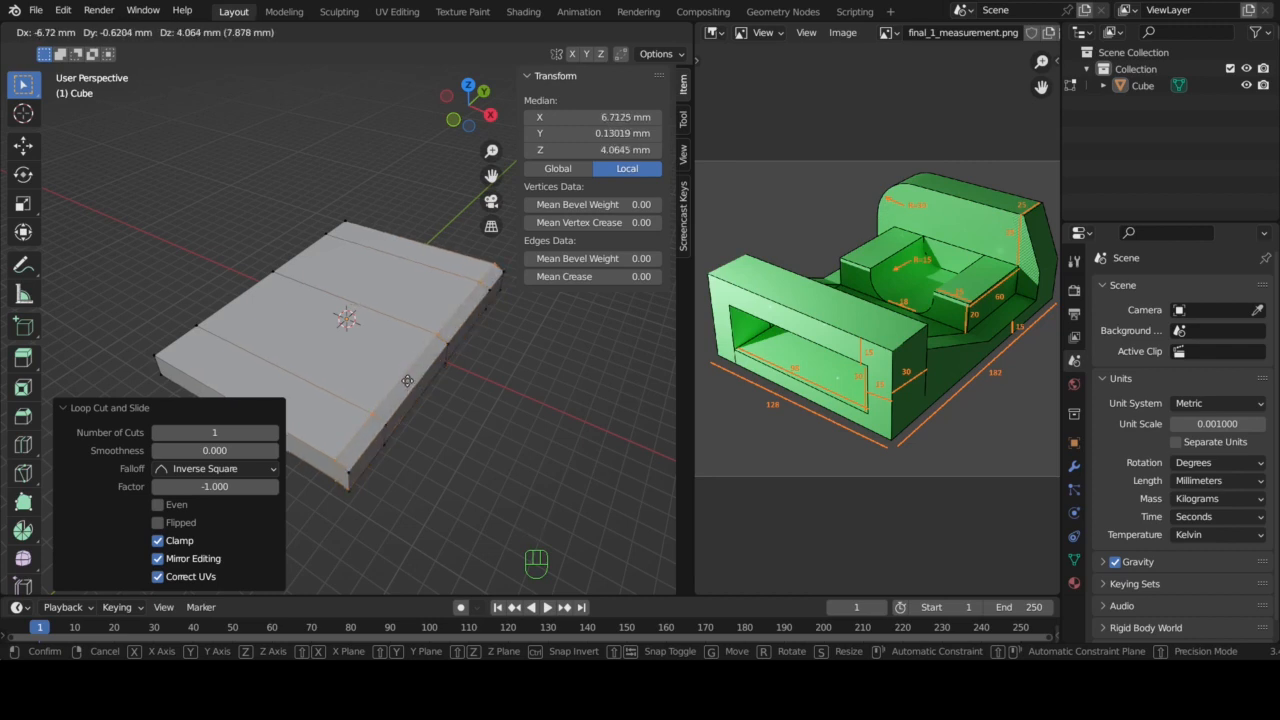
pyautogui.press('x')
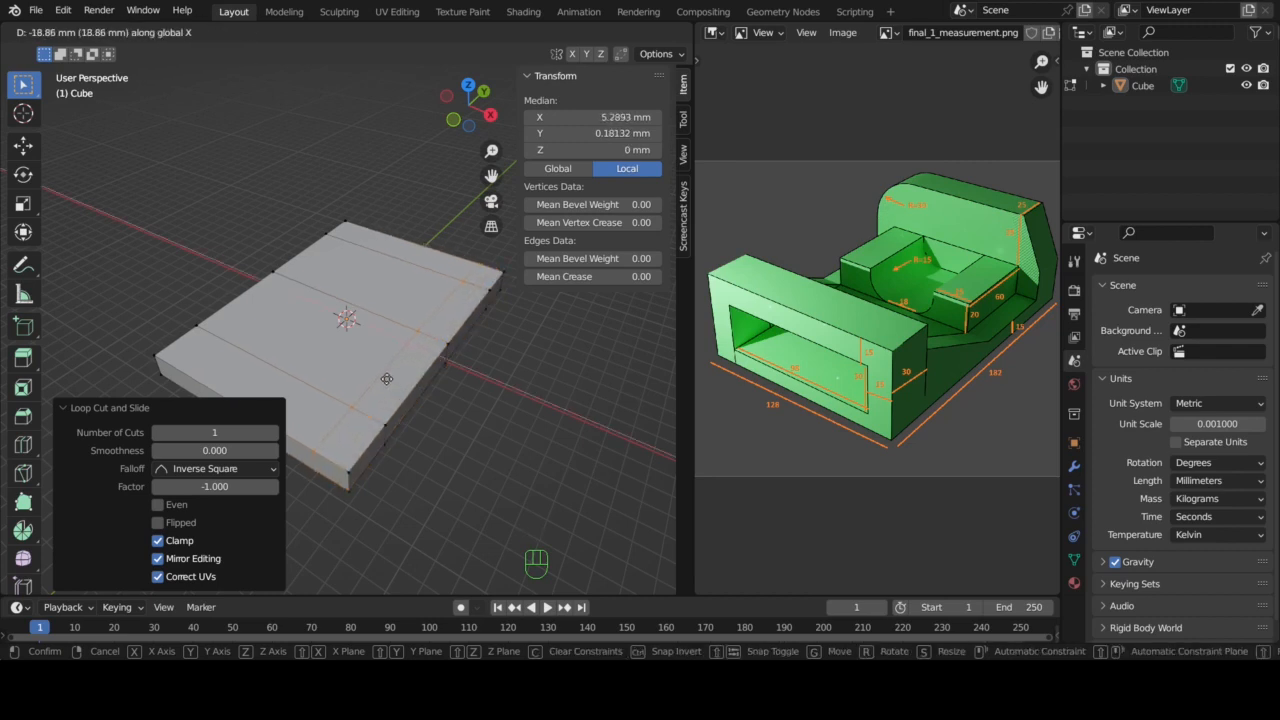
pyautogui.click(375, 375)
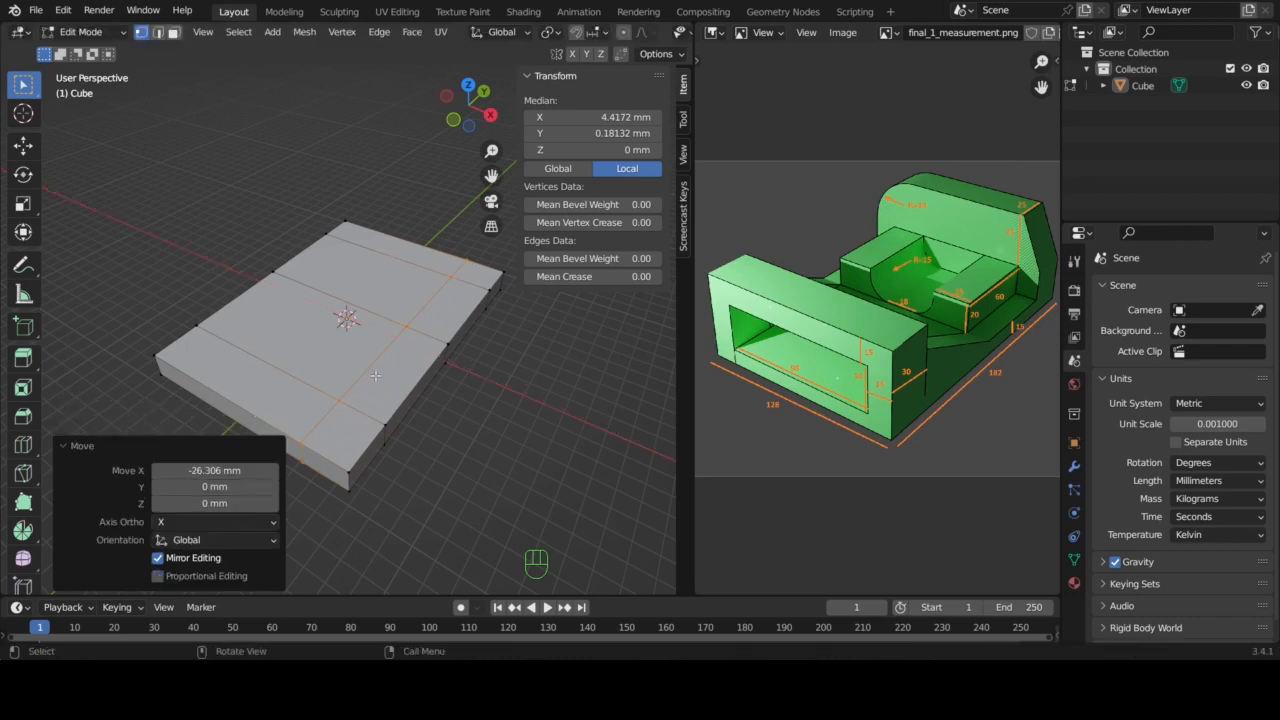
pyautogui.click(239, 472)
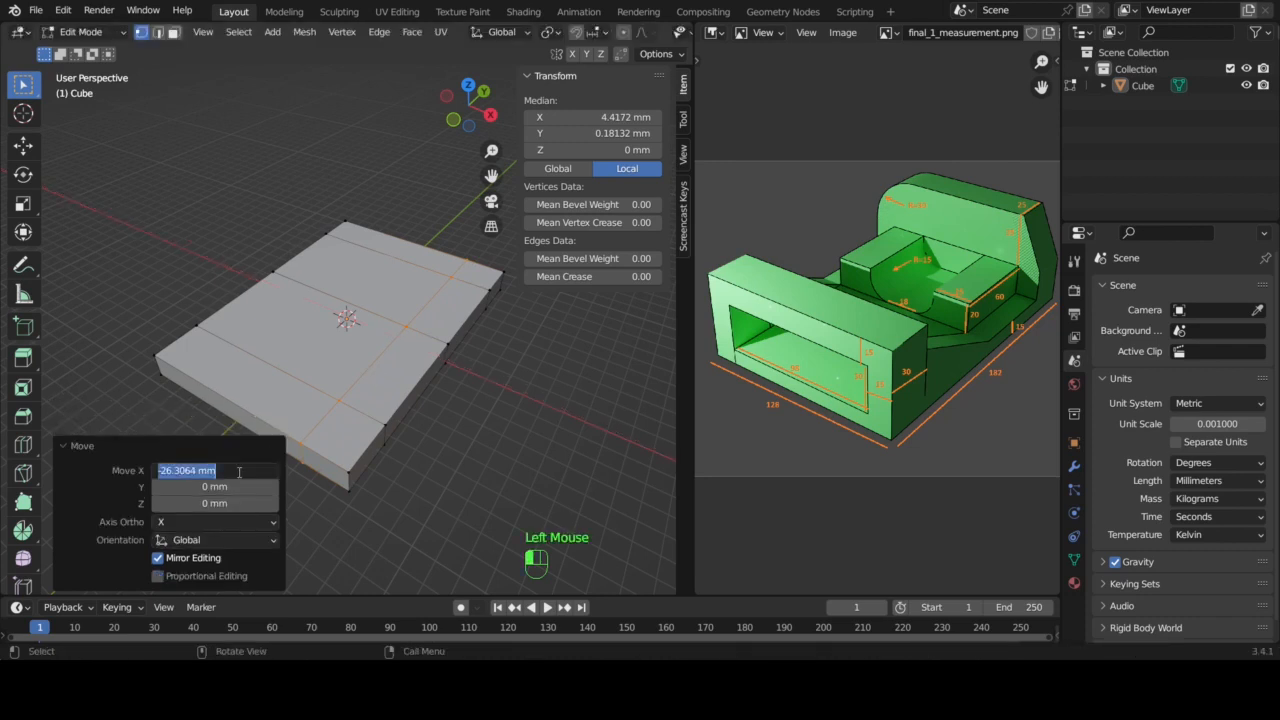
pyautogui.write('-15')
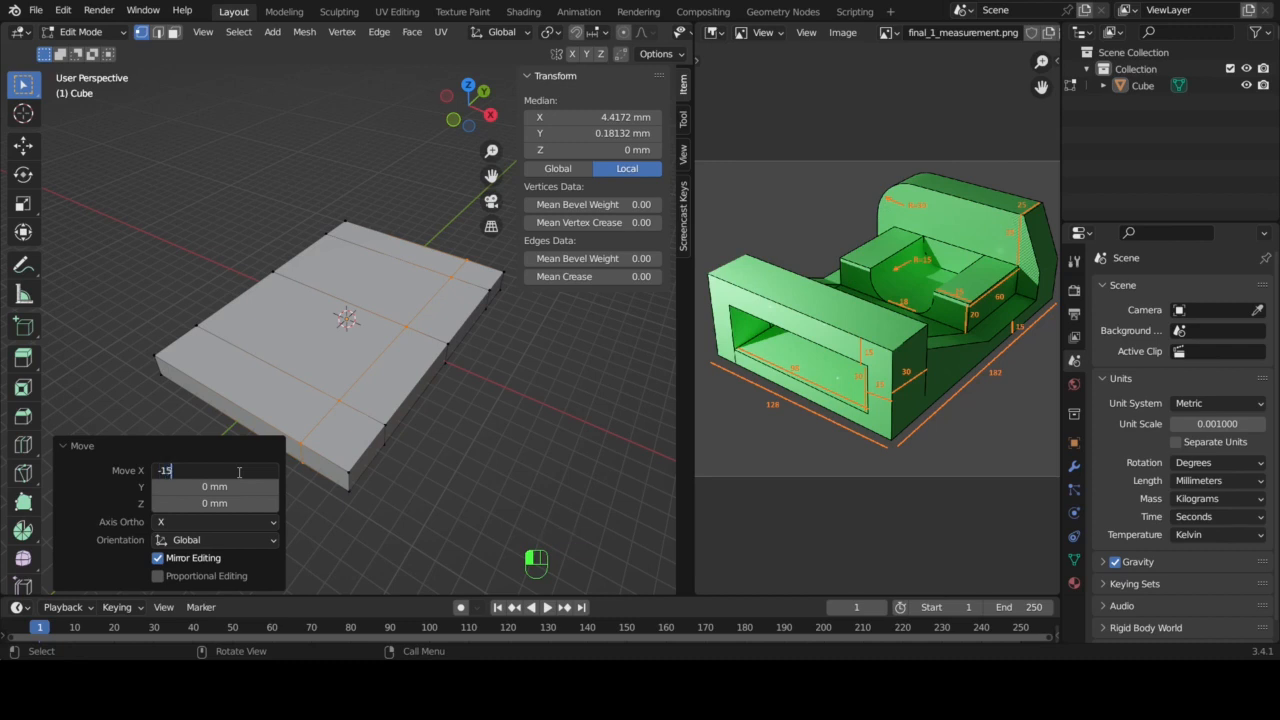
pyautogui.press('Return')
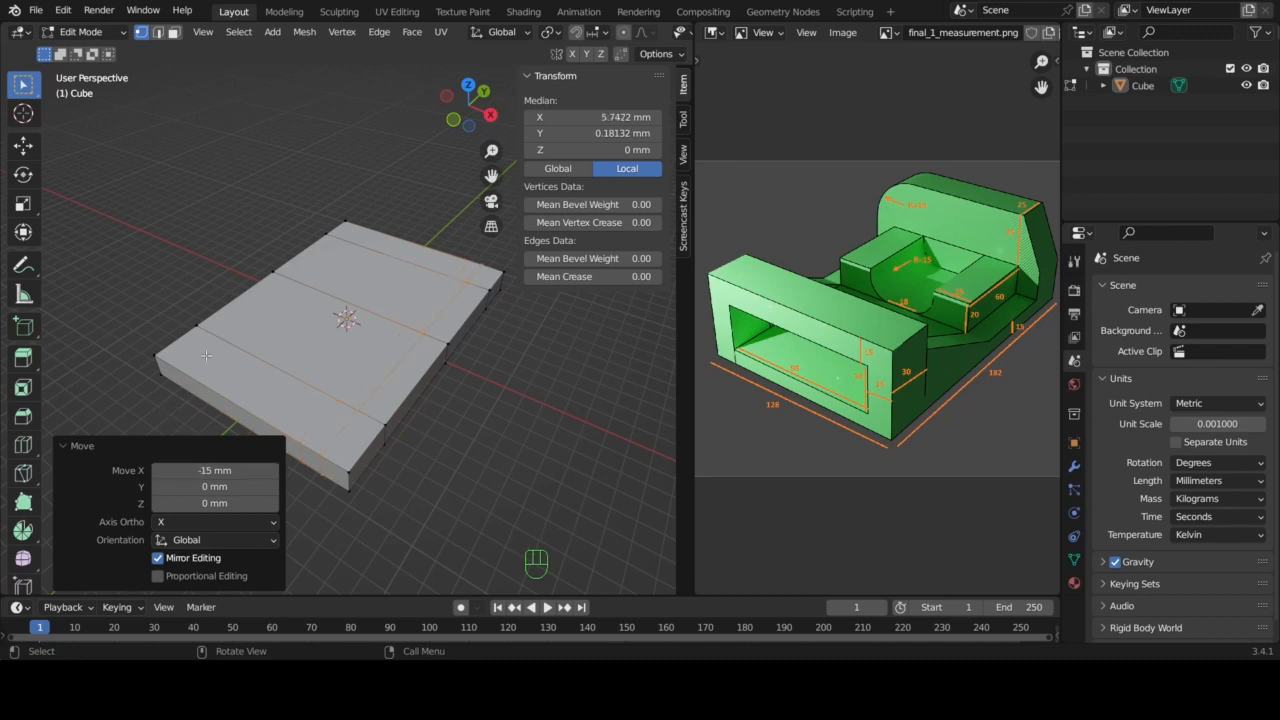
# - Loop cut along the plate's length, slide the loop to the -X side edge and move it 15 mm along X
pyautogui.hotkey('ctrl', 'r')
pyautogui.click(205, 348)
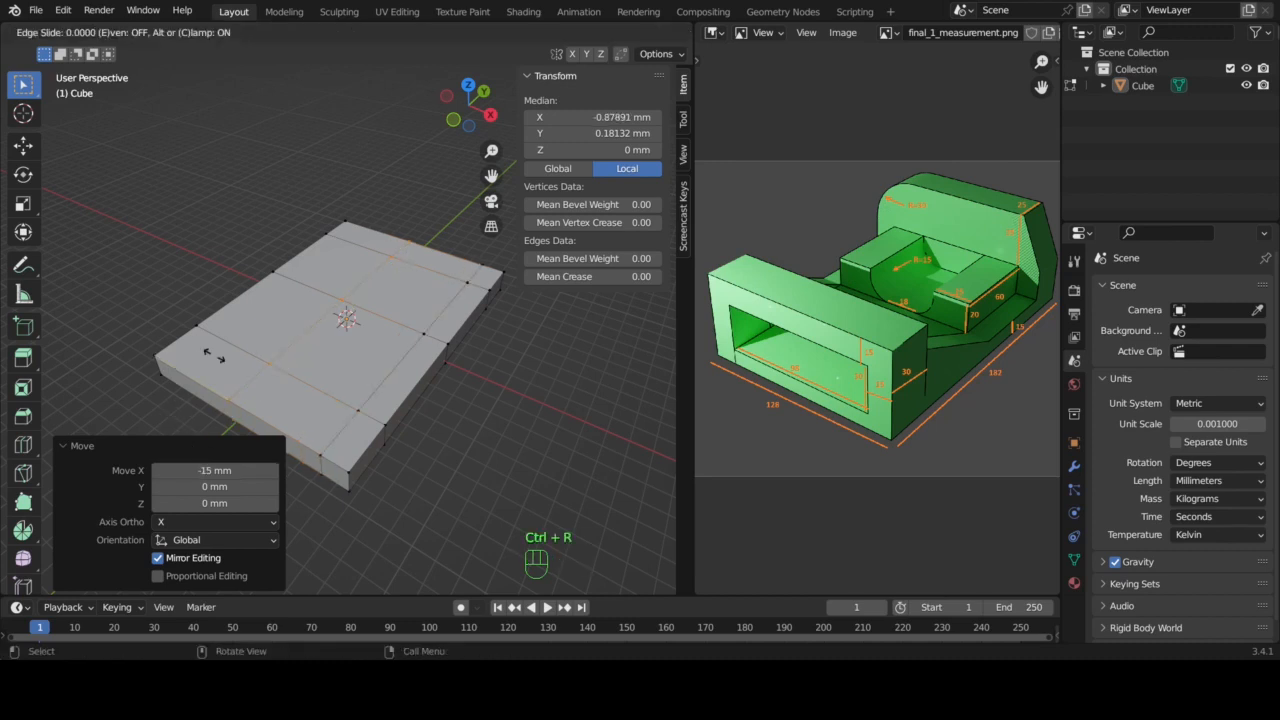
pyautogui.click(126, 299)
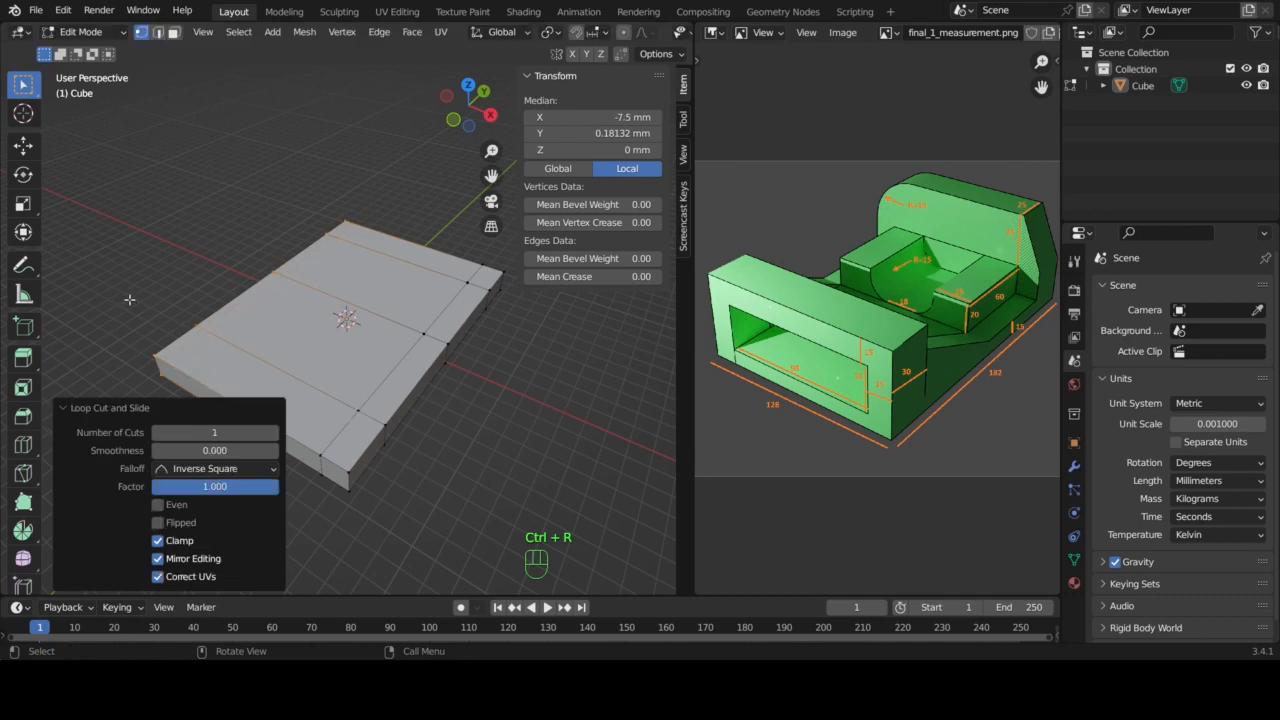
pyautogui.press('g')
pyautogui.press('x')
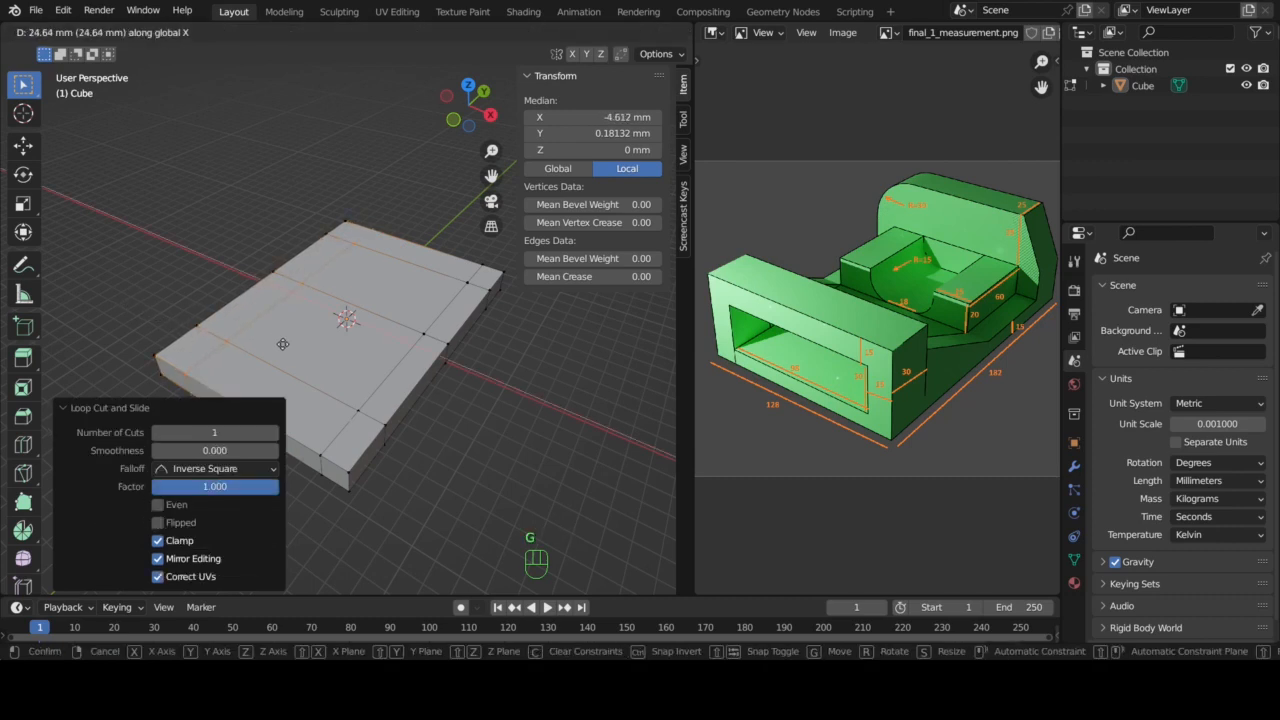
pyautogui.click(270, 340)
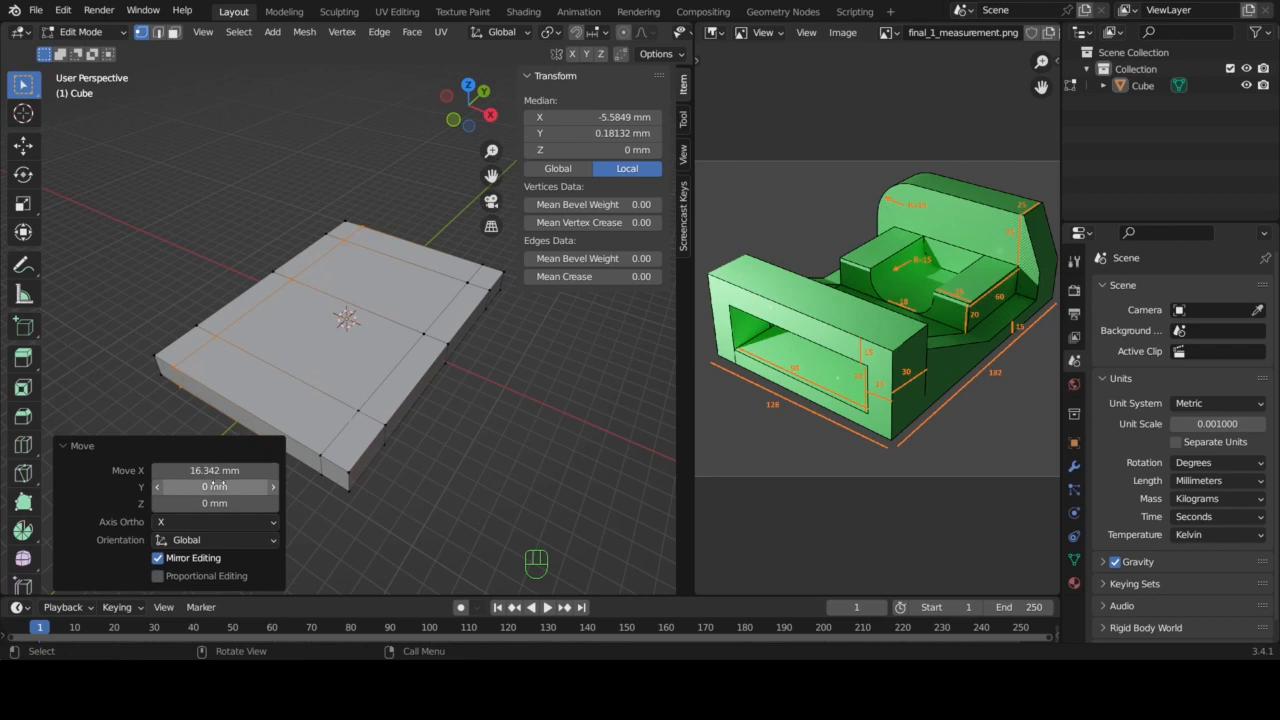
pyautogui.click(222, 470)
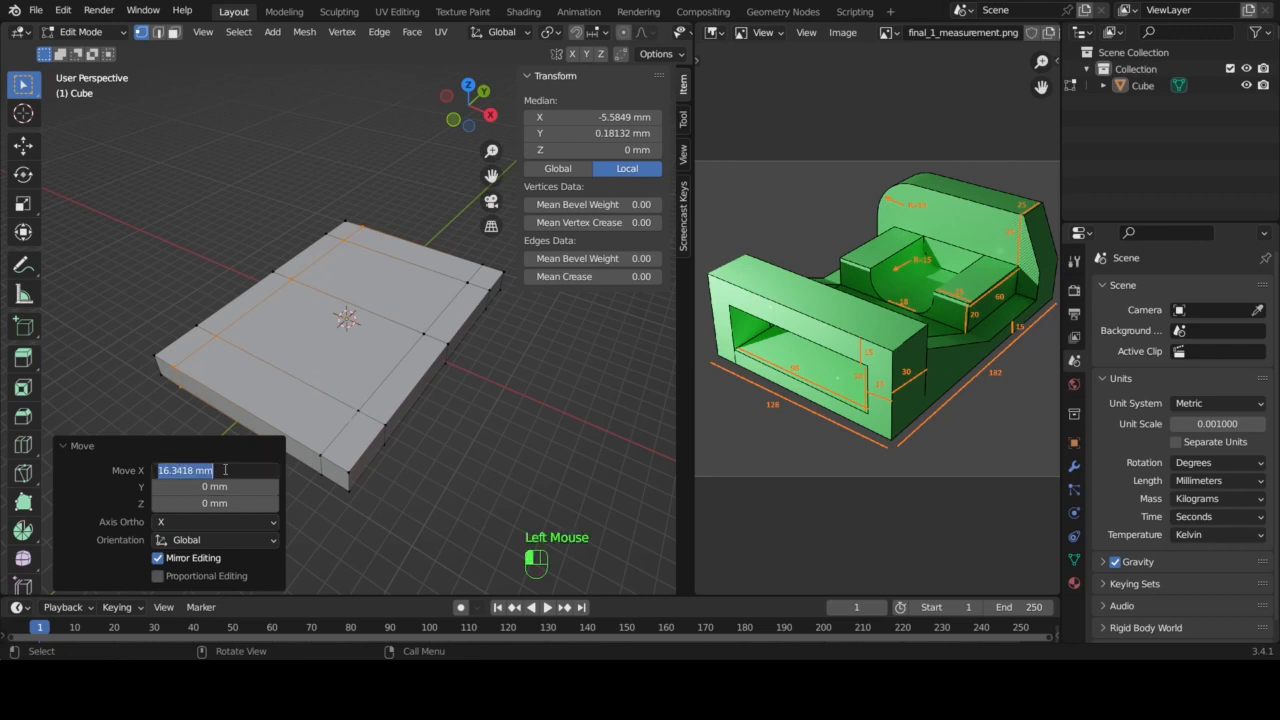
pyautogui.write('15')
pyautogui.press('Return')
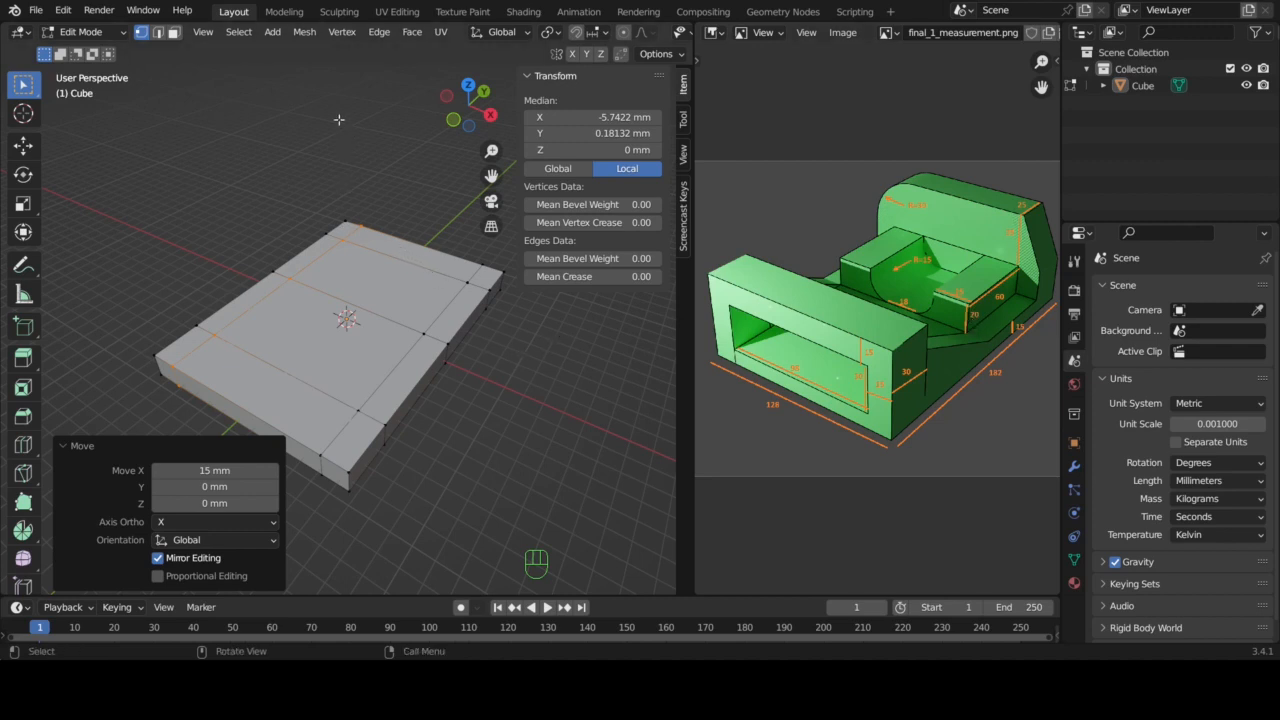
# - In face selection, select the +Y end strip's top faces and the adjacent central face, and extrude them 20 mm along Z
pyautogui.click(174, 34)
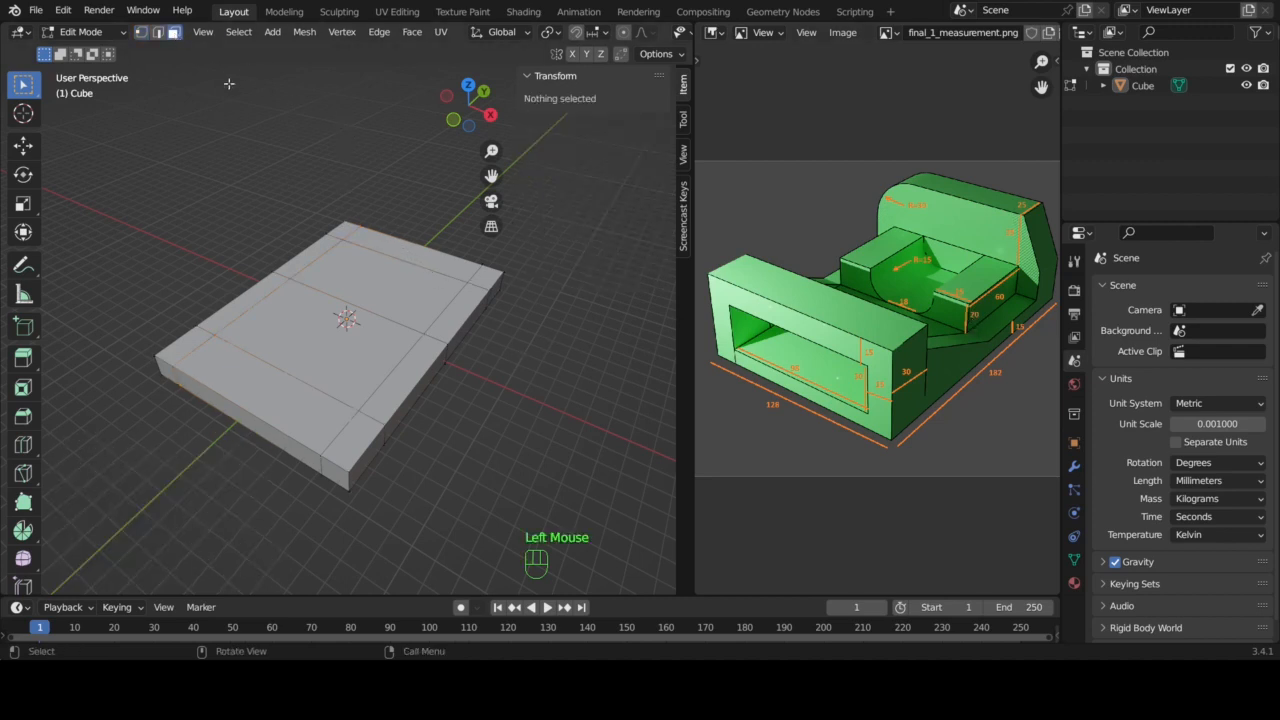
pyautogui.doubleClick(345, 229)
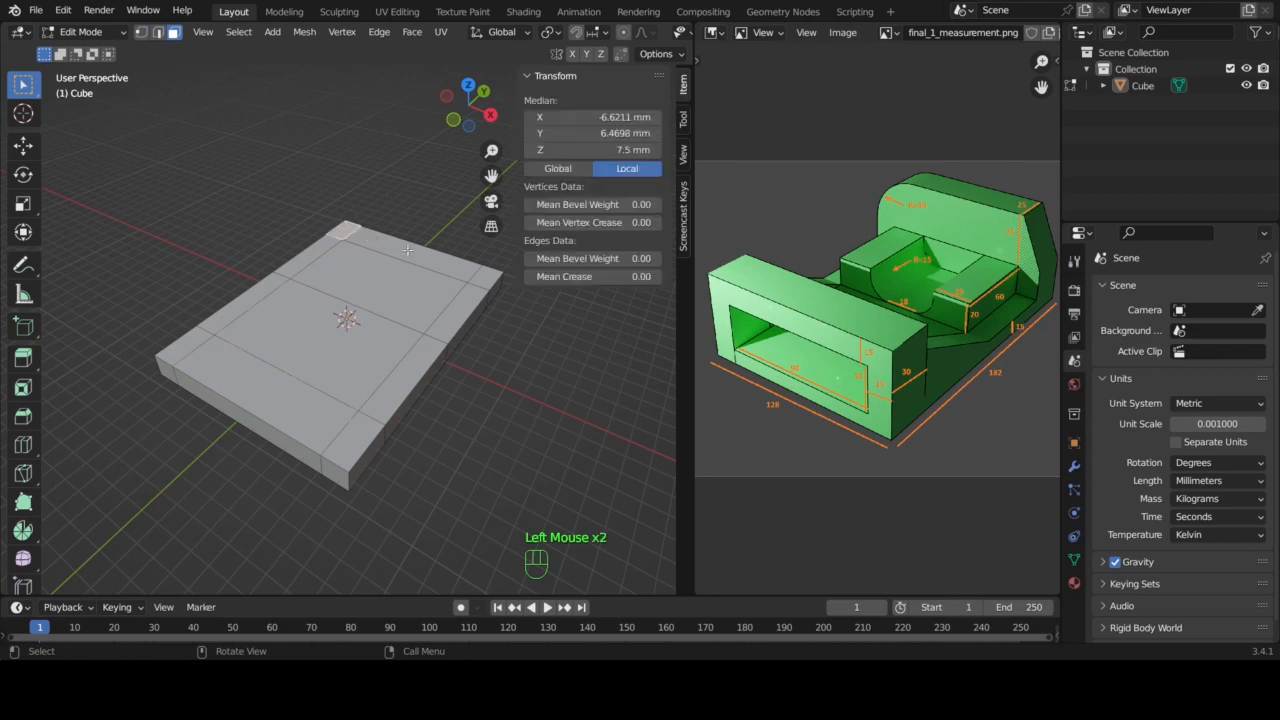
pyautogui.keyDown('ctrl'); pyautogui.click(480, 275); pyautogui.keyUp('ctrl')
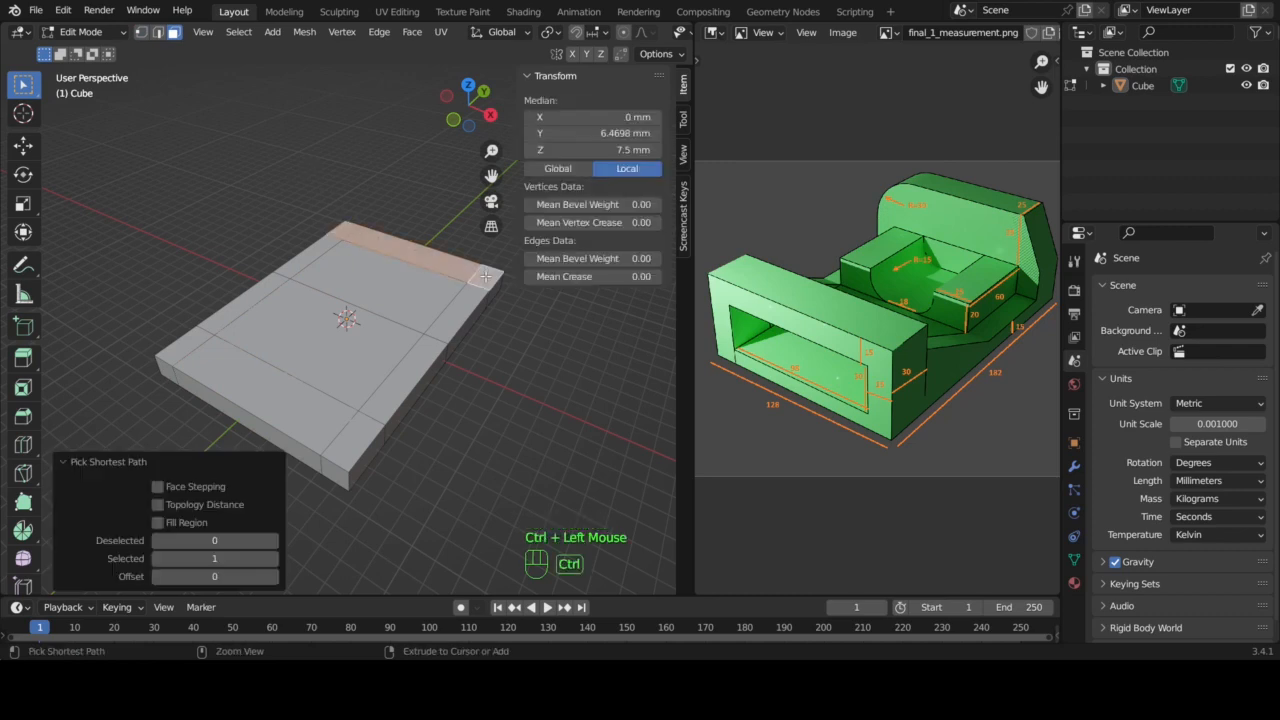
pyautogui.keyDown('shift'); pyautogui.click(385, 296); pyautogui.keyUp('shift')
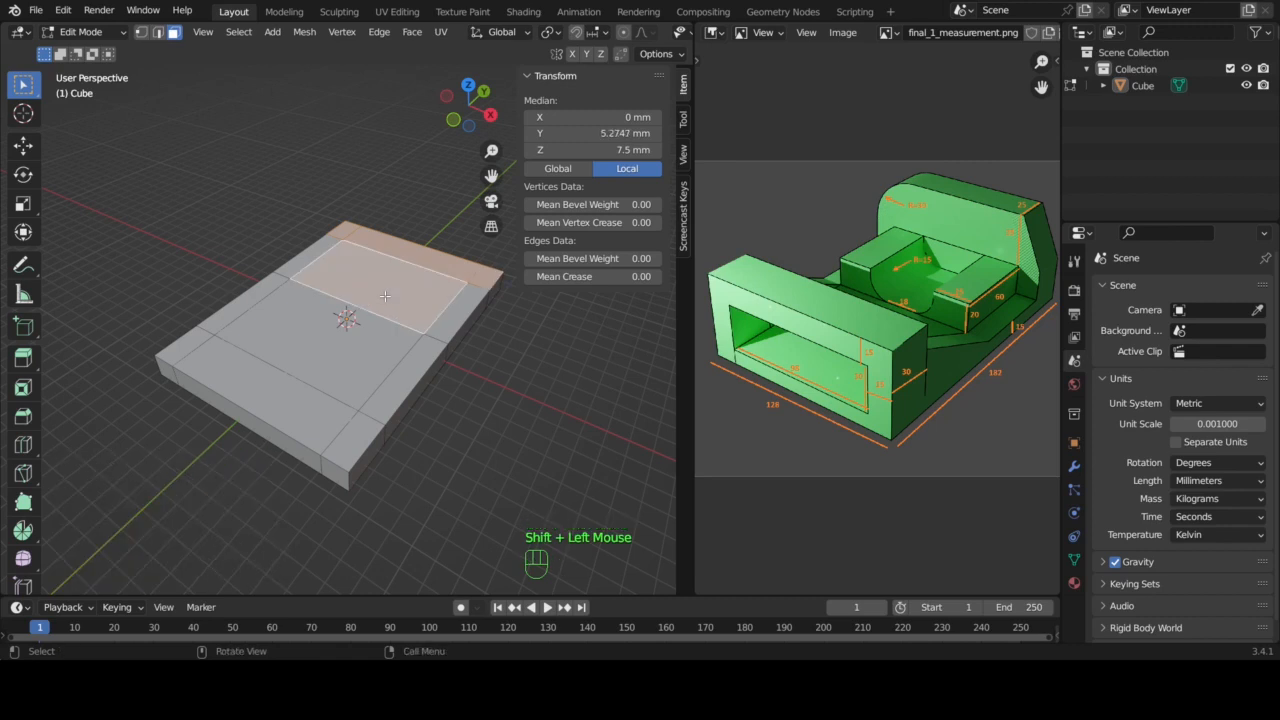
pyautogui.press('e')
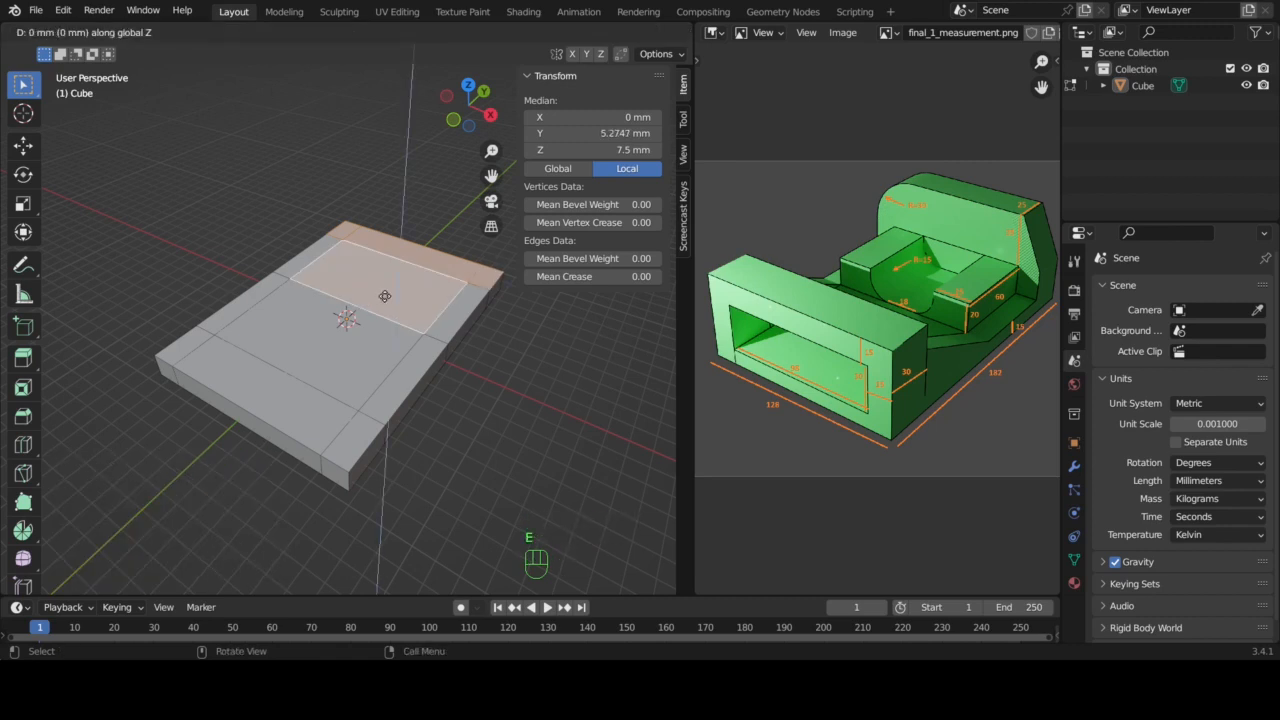
pyautogui.click(404, 252)
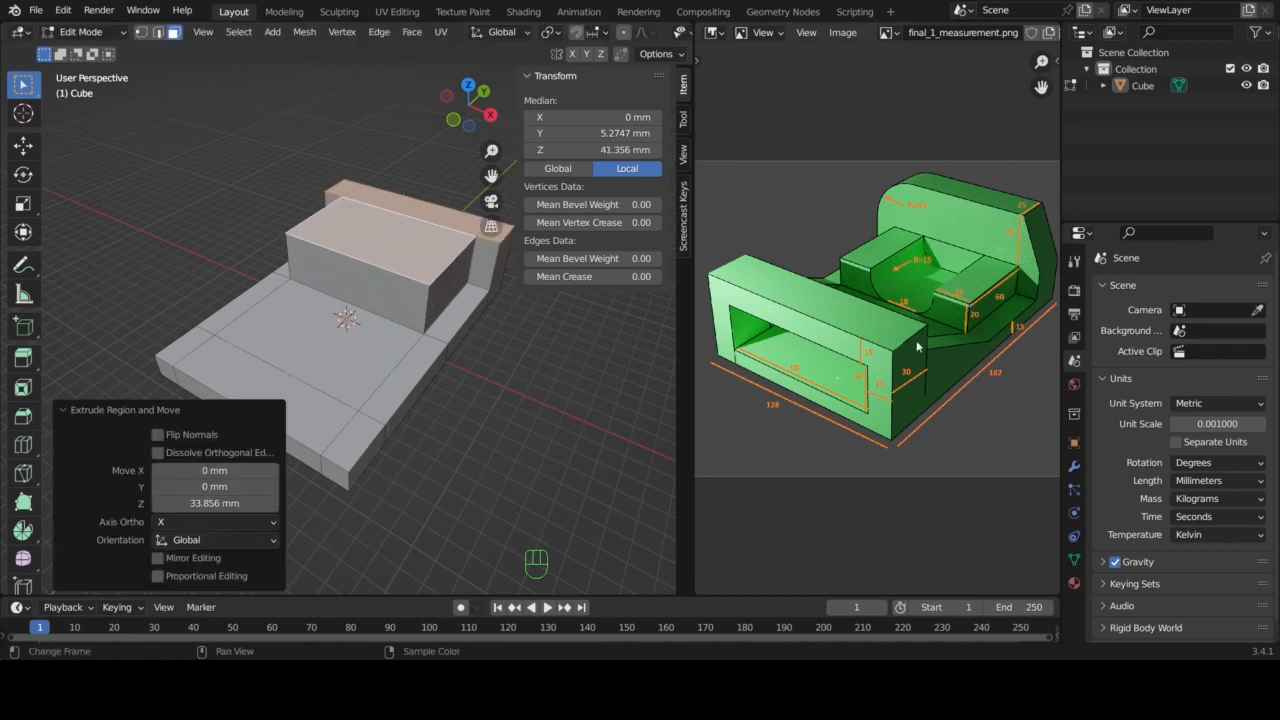
pyautogui.click(240, 503)
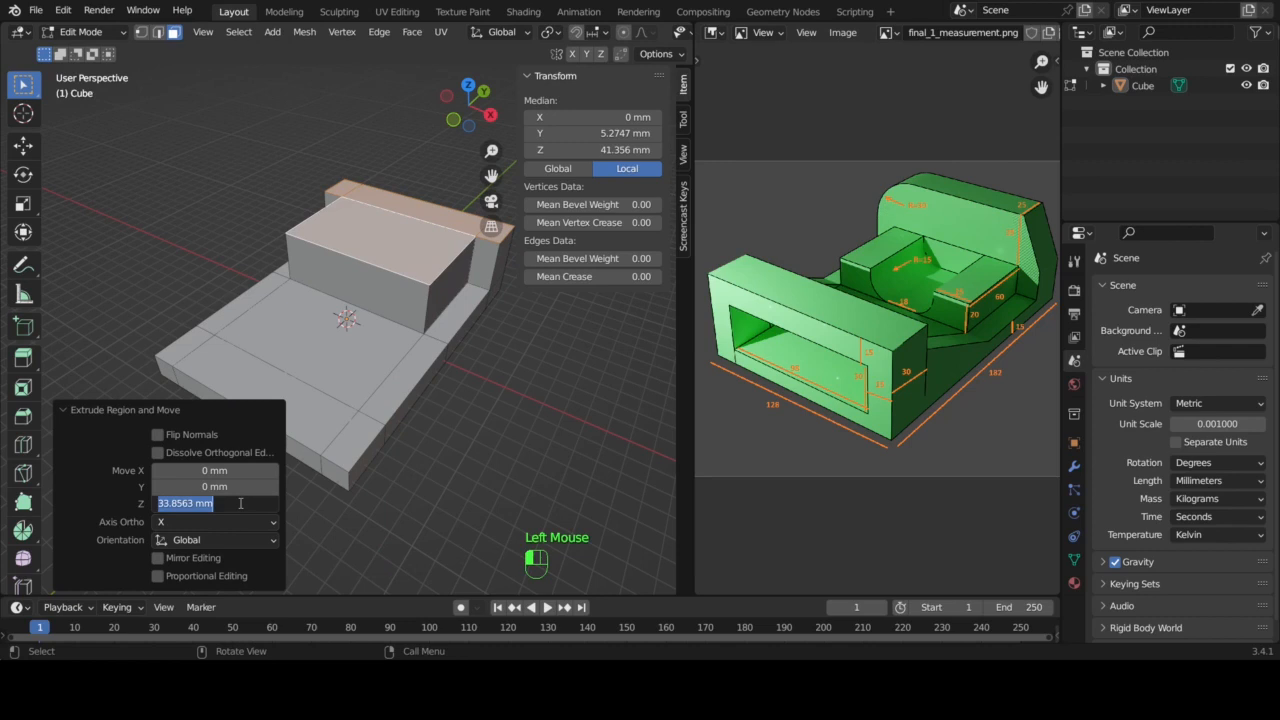
pyautogui.write('20')
pyautogui.press('Return')
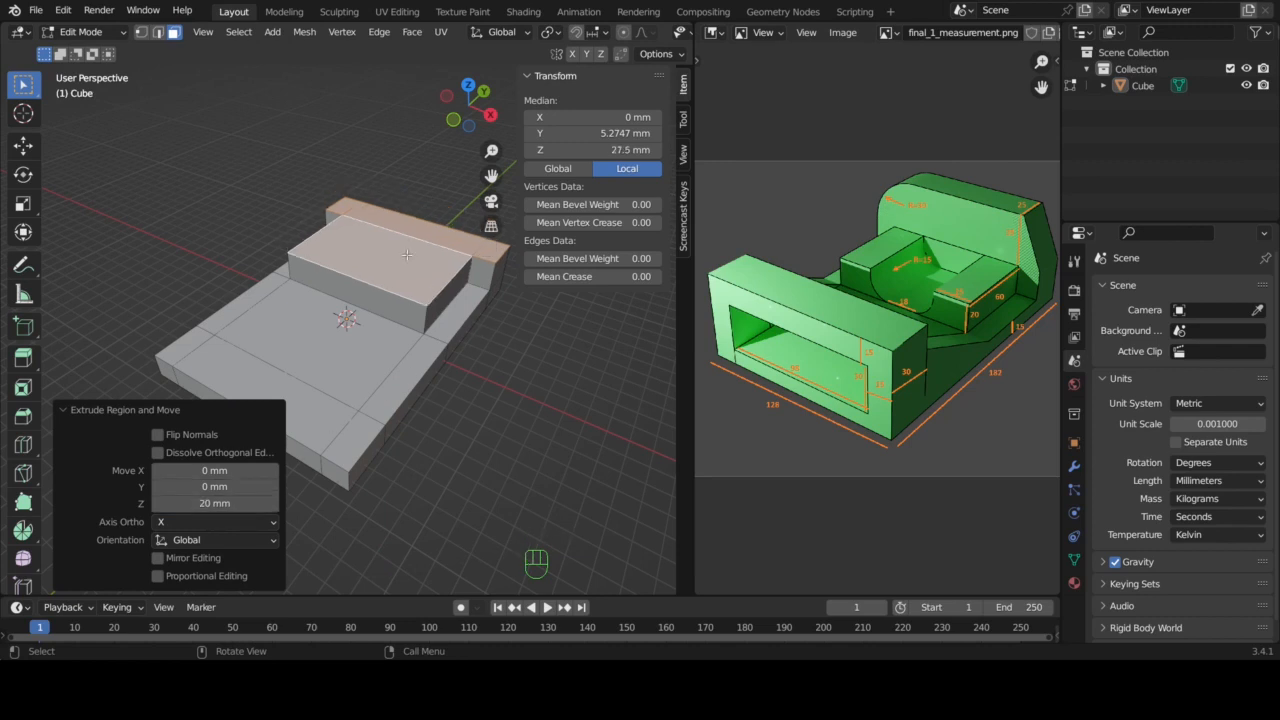
# - Select the three top faces of the raised +Y end strip and extrude them 35 mm along Z
pyautogui.click(340, 207)
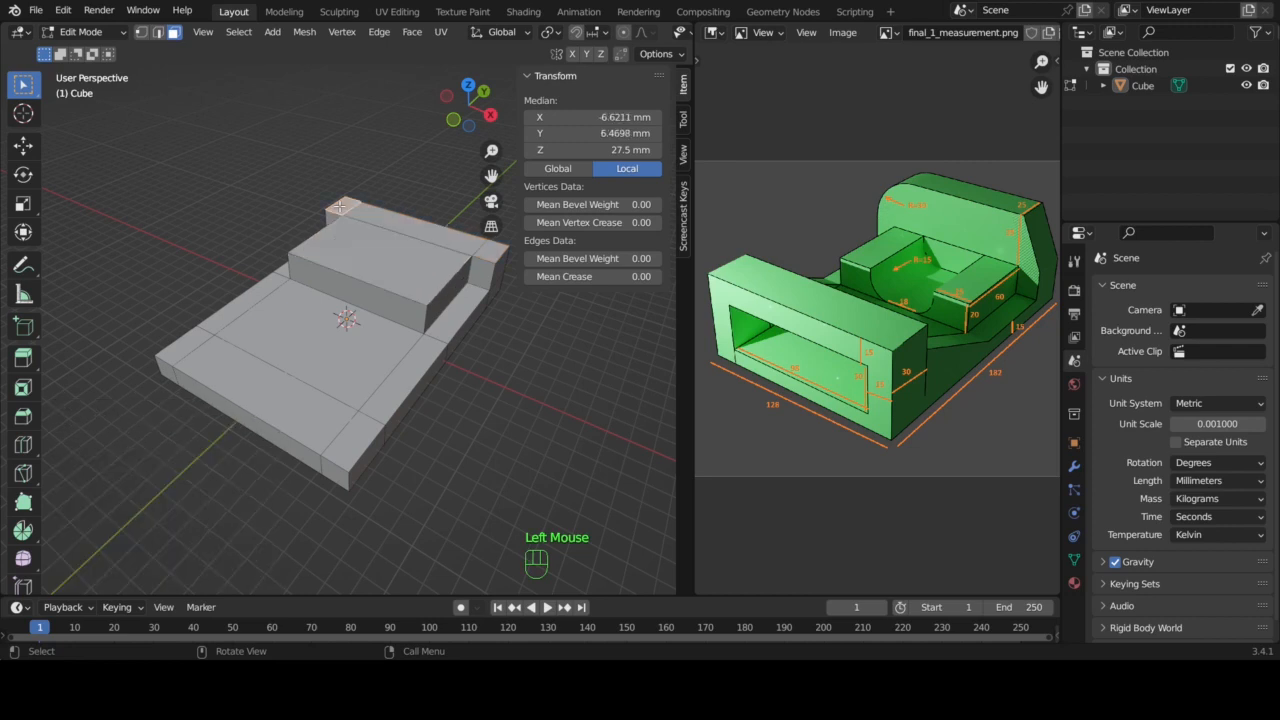
pyautogui.keyDown('ctrl'); pyautogui.click(491, 252); pyautogui.keyUp('ctrl')
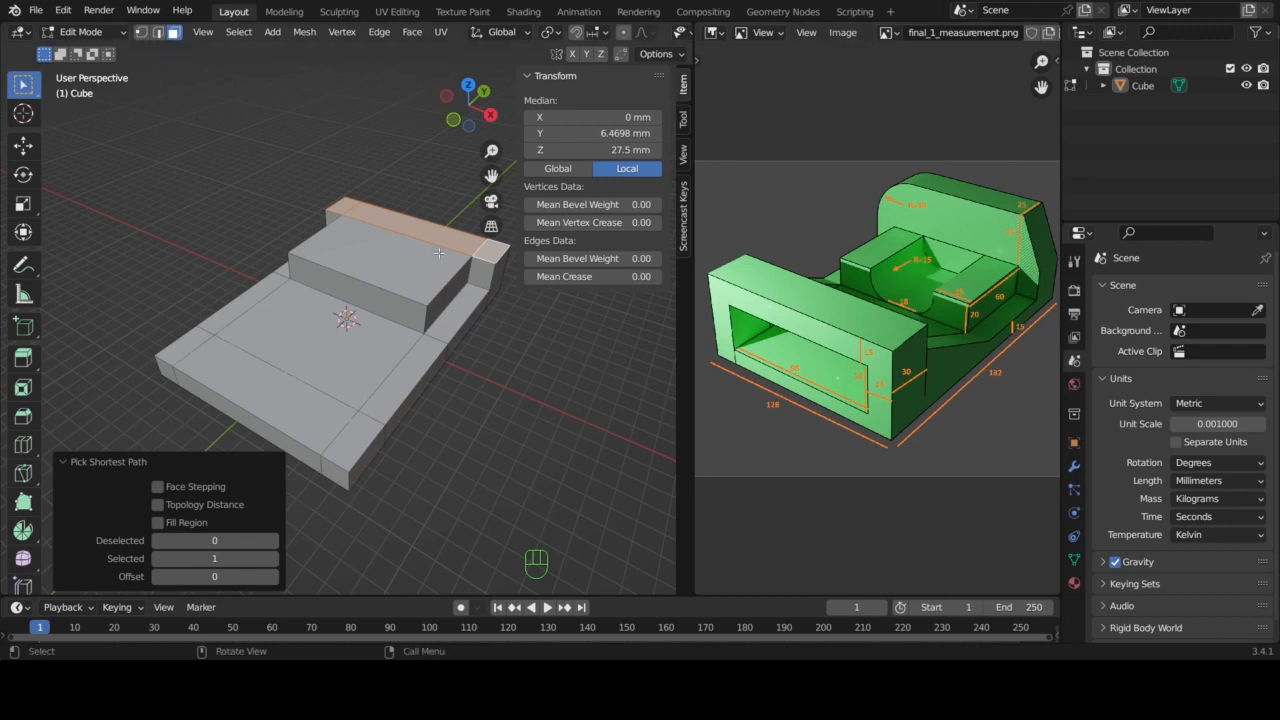
pyautogui.press('e')
pyautogui.press('z')
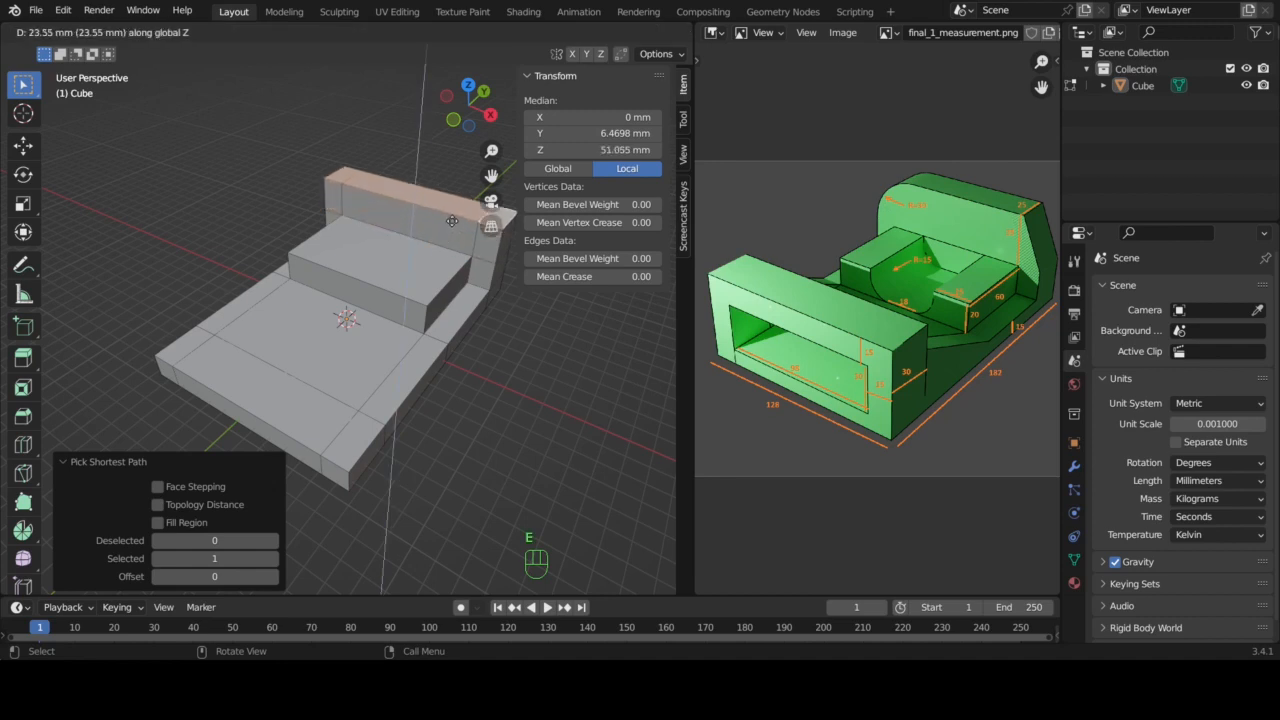
pyautogui.click(453, 202)
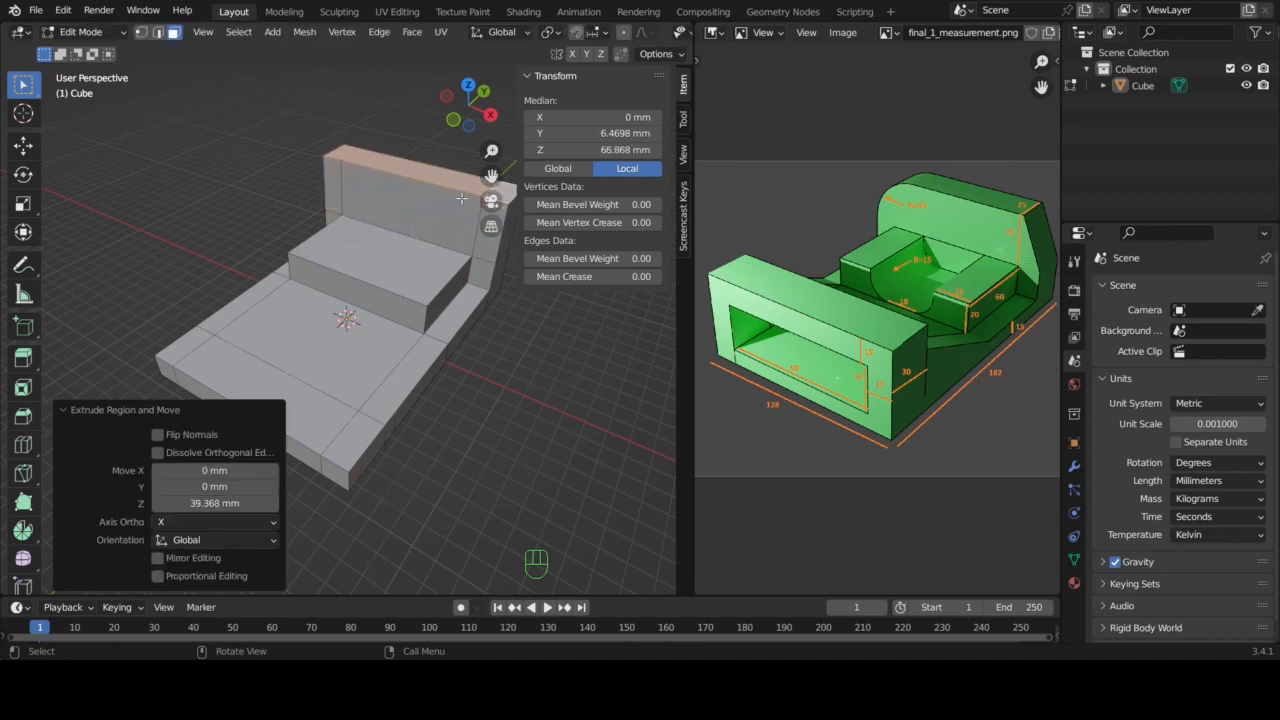
pyautogui.click(234, 503)
pyautogui.write('3')
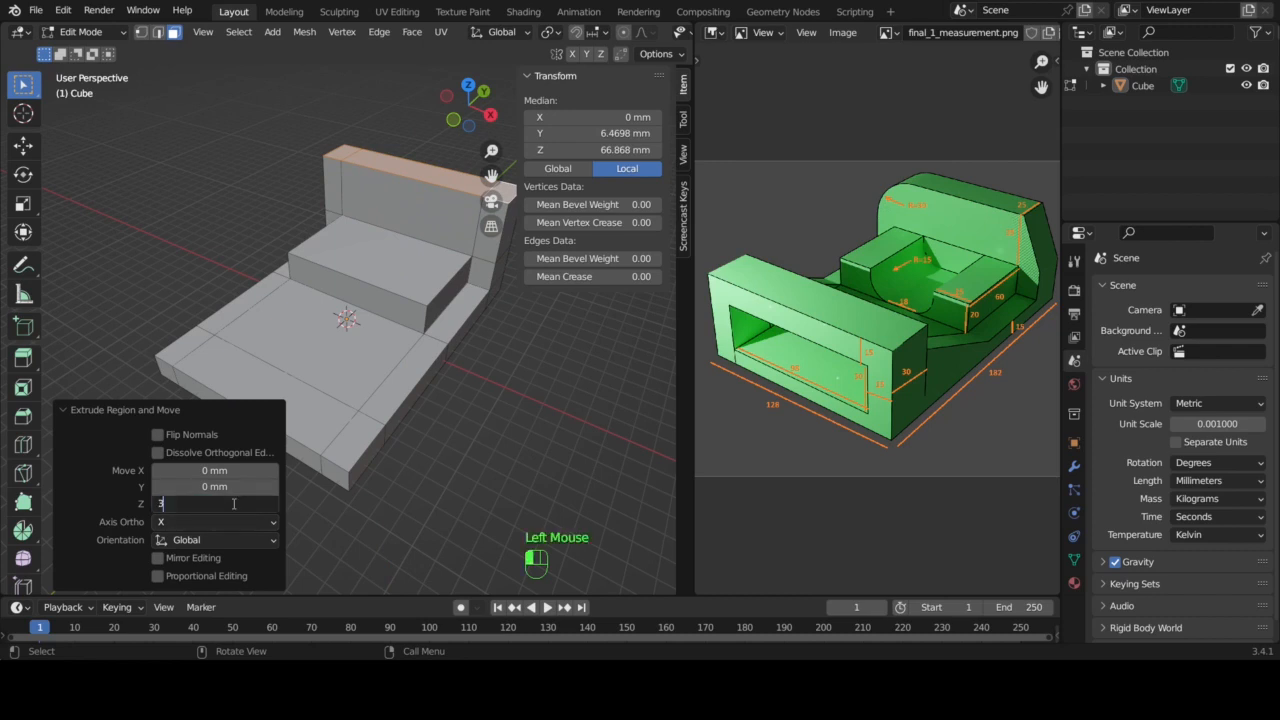
pyautogui.press('Return')
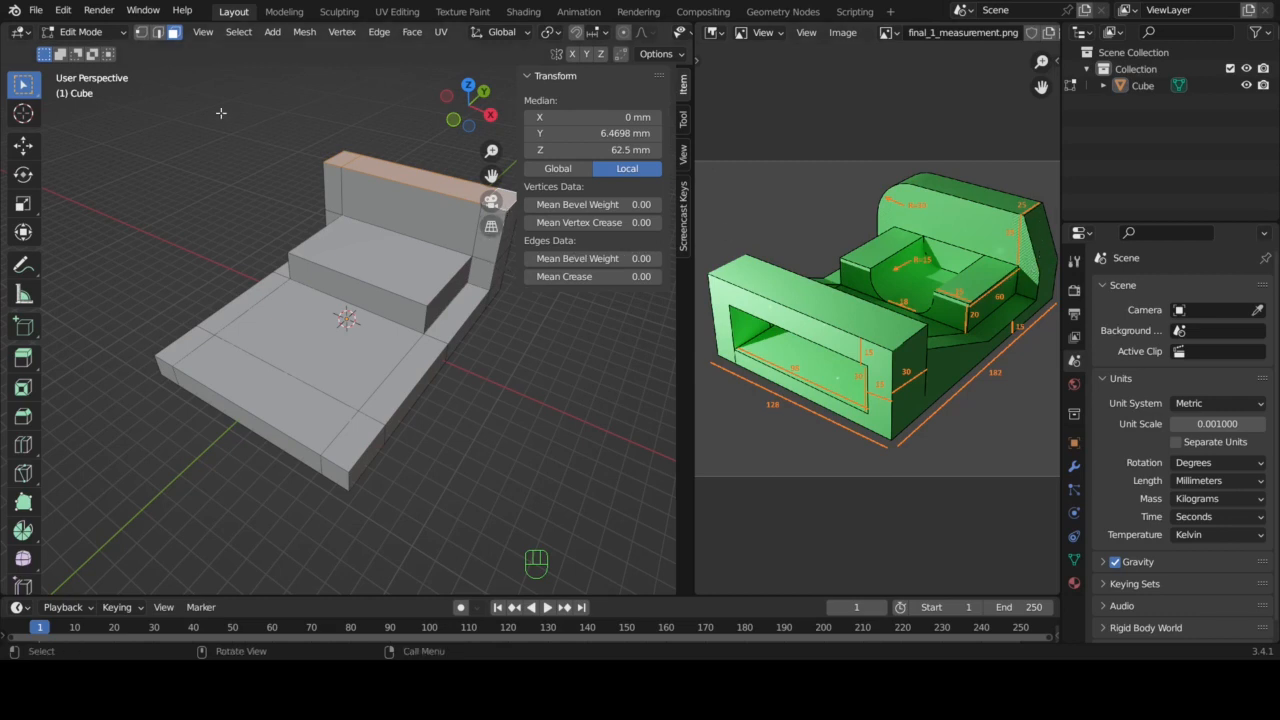
# - Slope the upright wall's +X end by merging its two top corner vertices At Last into the vertices directly below
pyautogui.click(141, 32)
pyautogui.moveTo(491, 176); pyautogui.dragTo(453, 222)
pyautogui.click(423, 209)
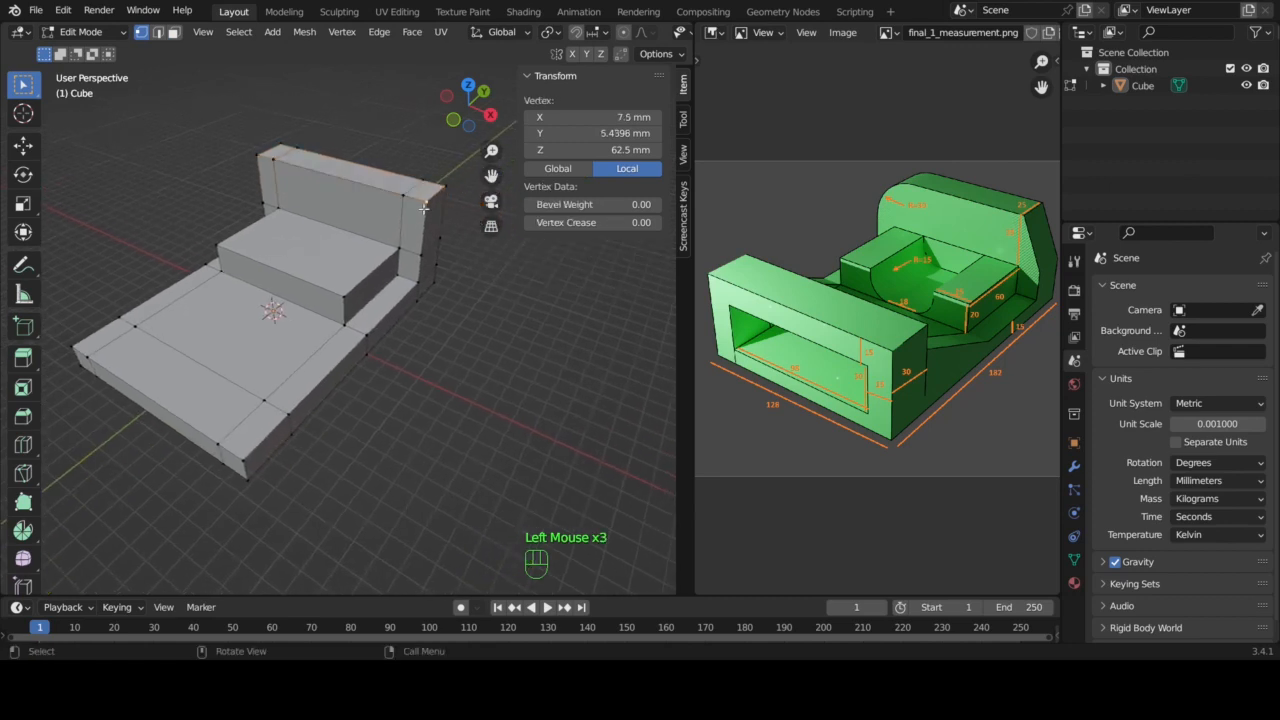
pyautogui.keyDown('shift'); pyautogui.click(420, 255); pyautogui.keyUp('shift')
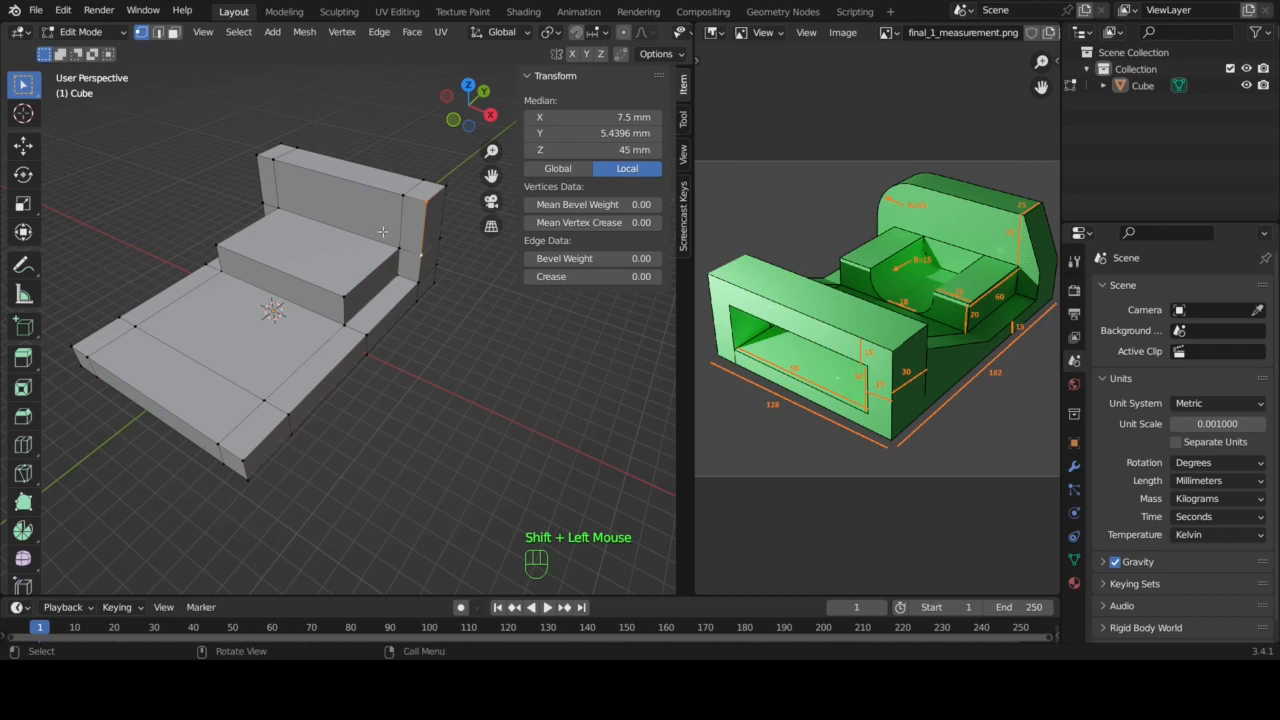
pyautogui.press('m')
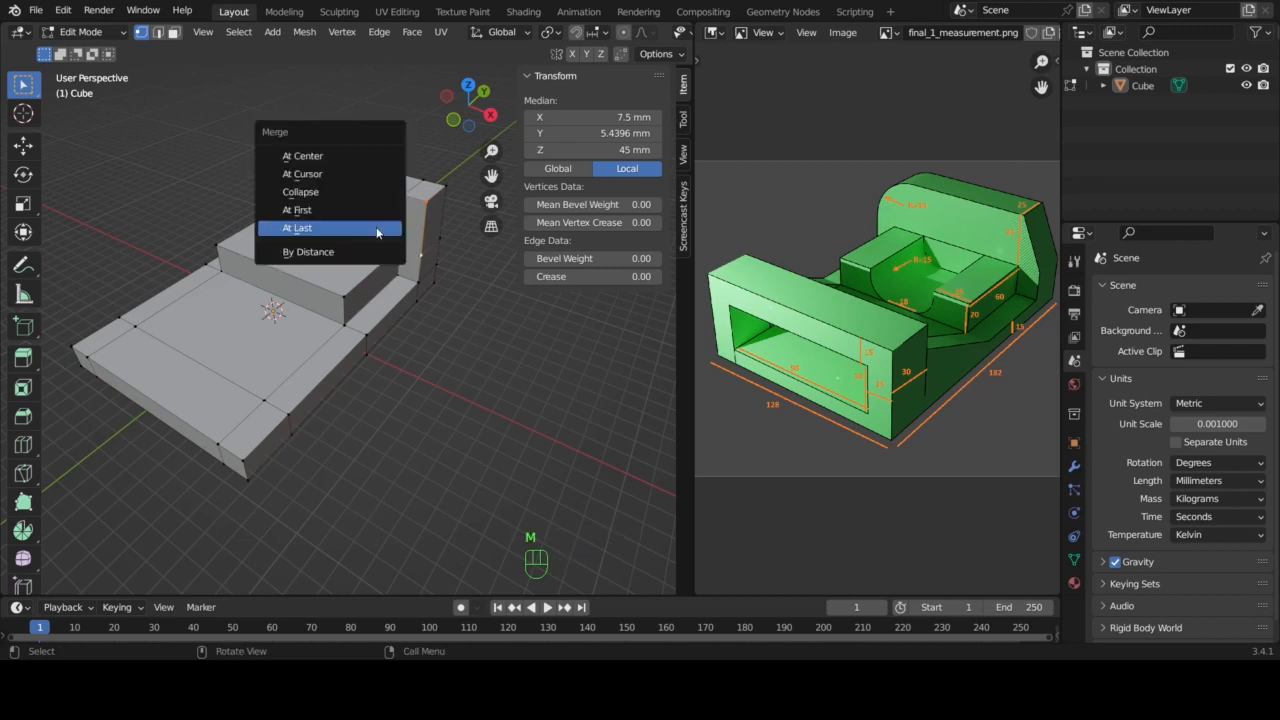
pyautogui.click(376, 231)
pyautogui.click(447, 188)
pyautogui.keyDown('shift'); pyautogui.click(440, 238); pyautogui.keyUp('shift')
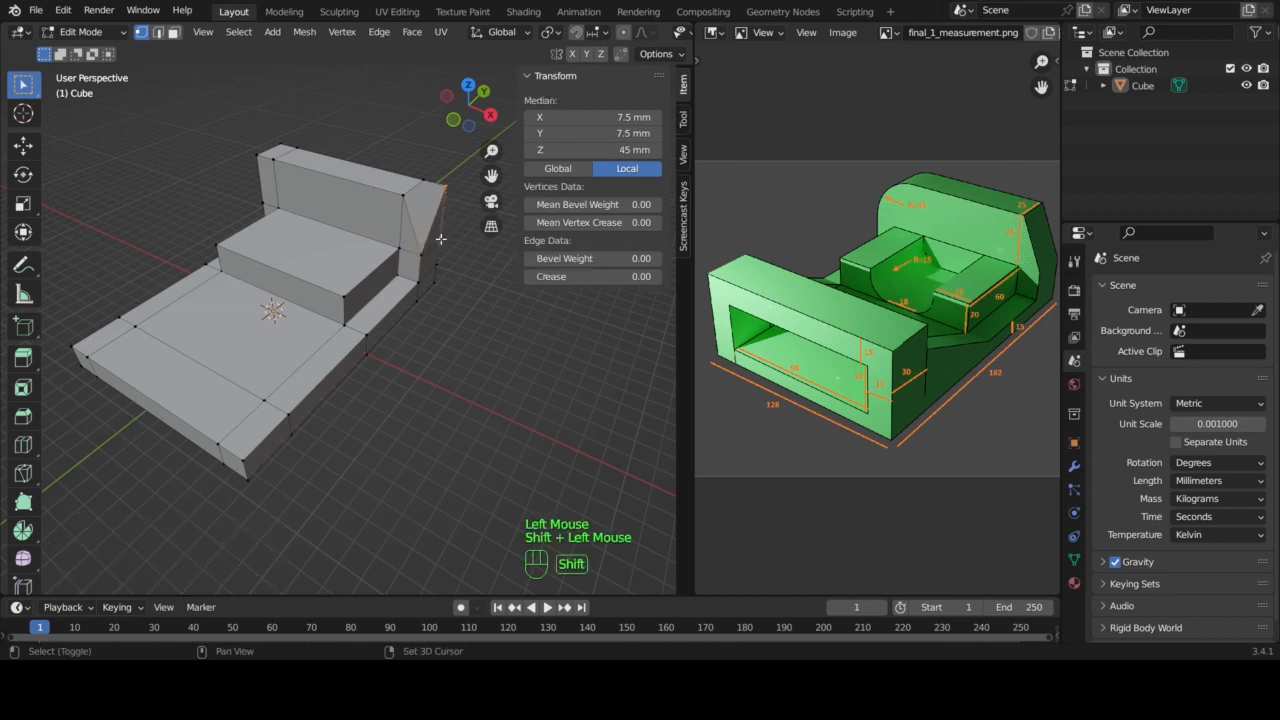
pyautogui.press('m')
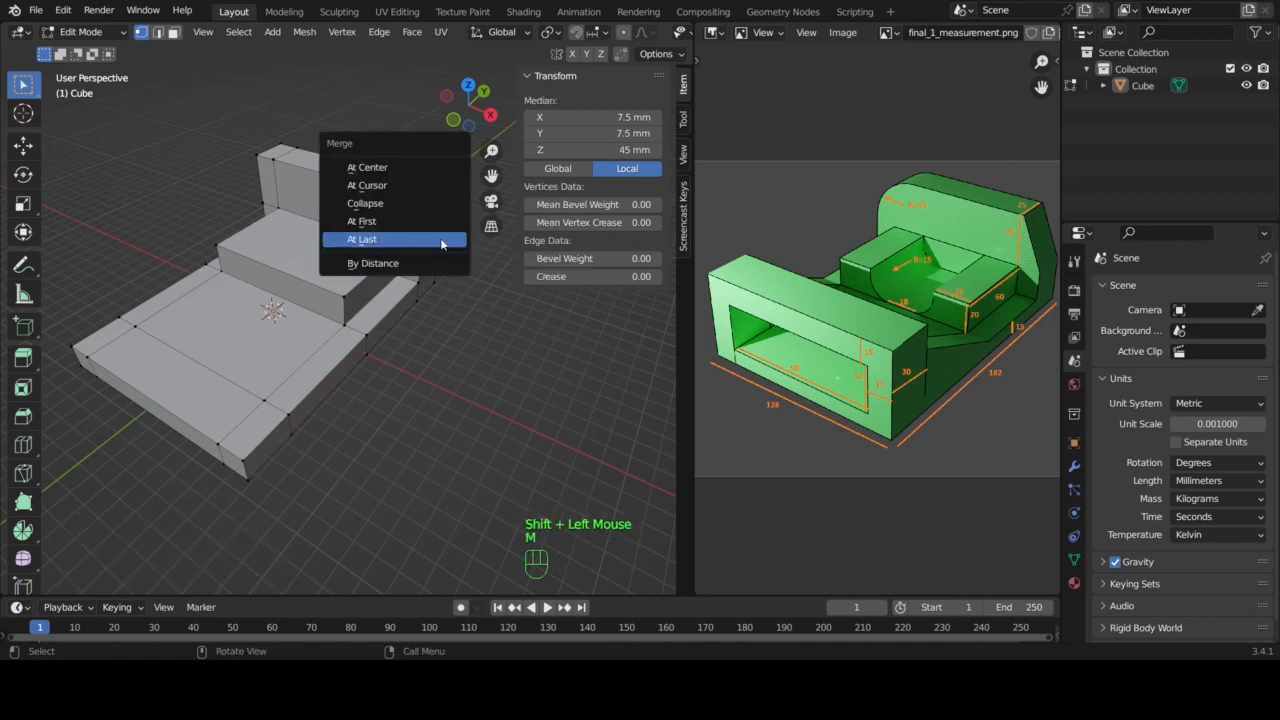
pyautogui.click(441, 240)
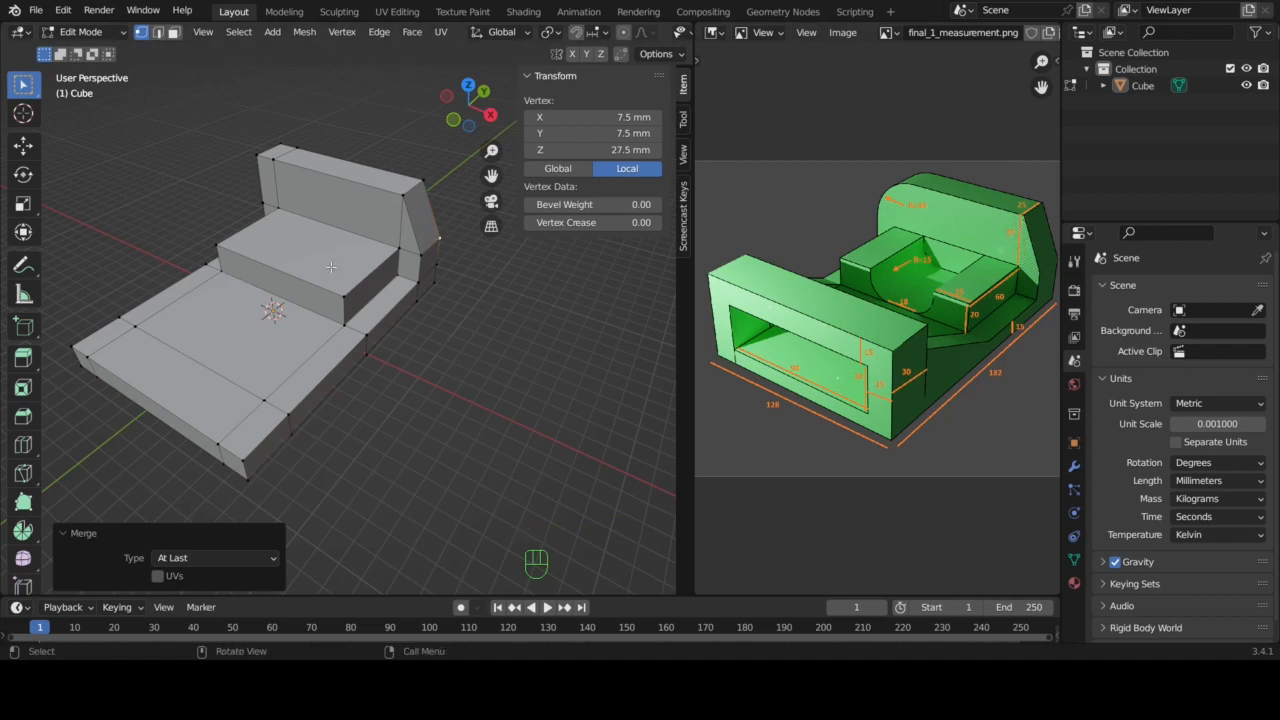
# - Try to bevel the top edge at the upright wall's -X end, and undo the bevels
pyautogui.click(260, 155)
pyautogui.keyDown('shift'); pyautogui.click(278, 145); pyautogui.keyUp('shift')
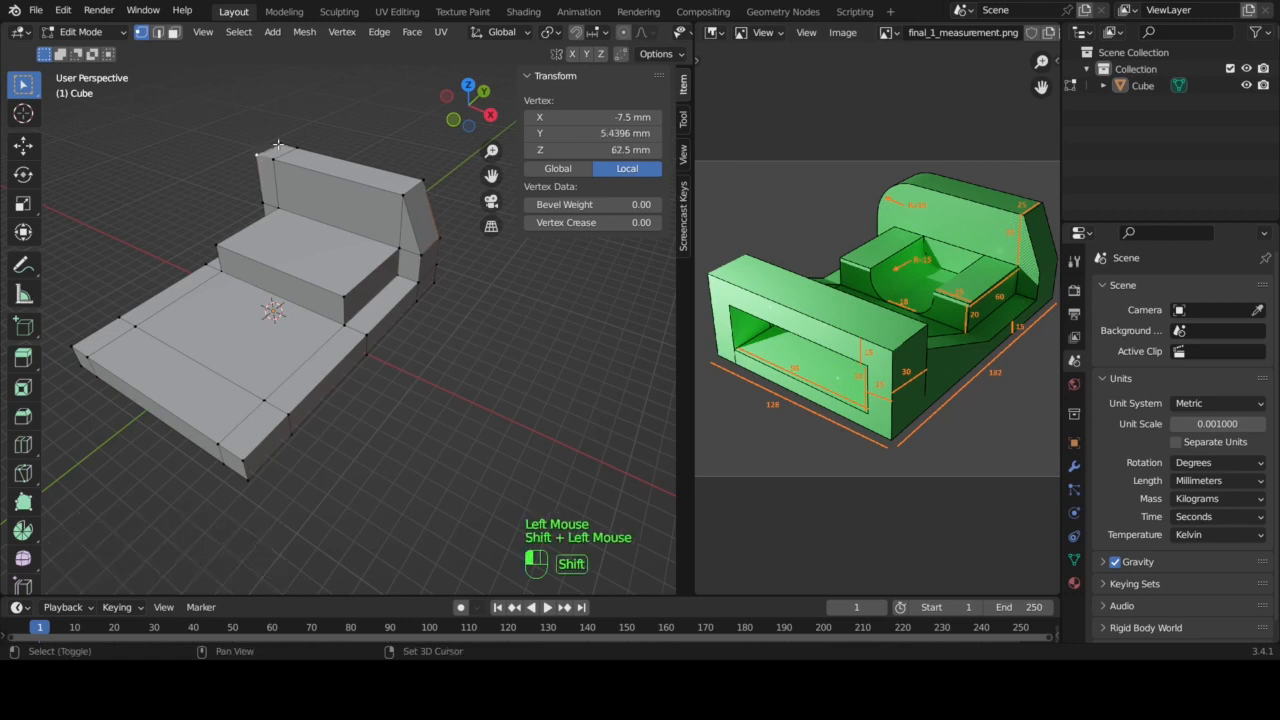
pyautogui.click(23, 418)
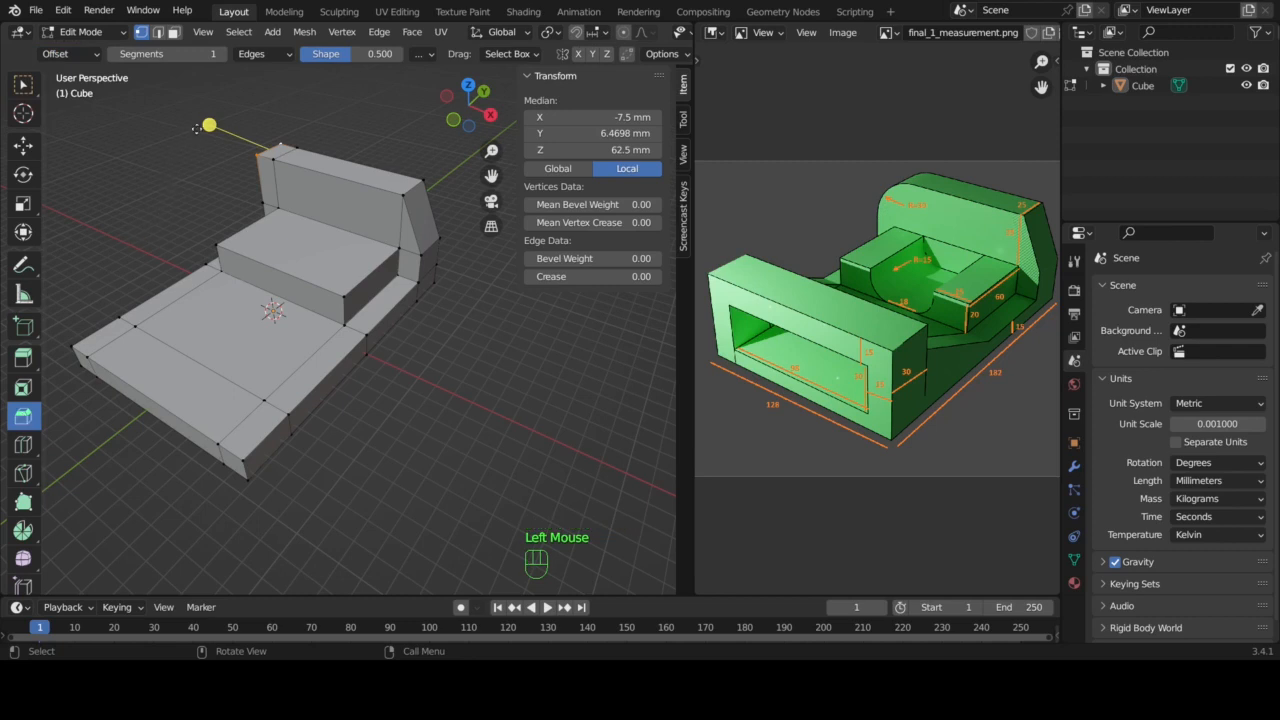
pyautogui.moveTo(209, 125); pyautogui.dragTo(169, 120)
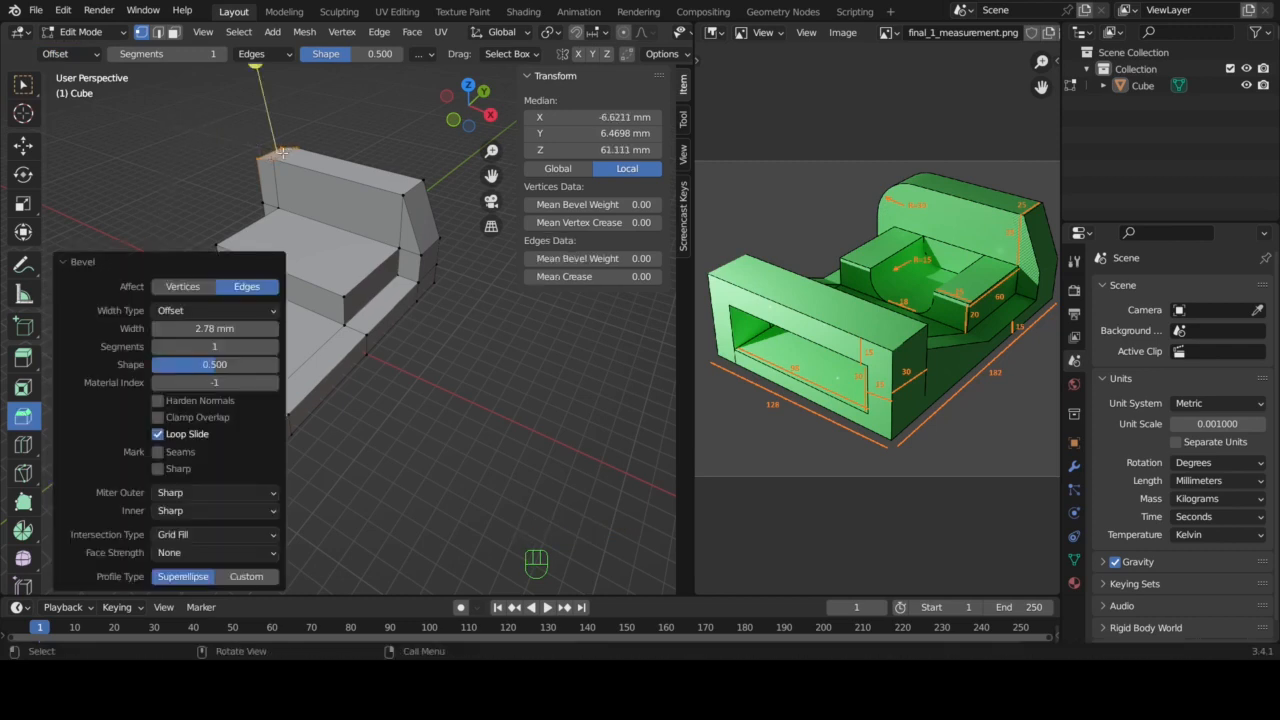
pyautogui.moveTo(259, 74); pyautogui.dragTo(218, 84)
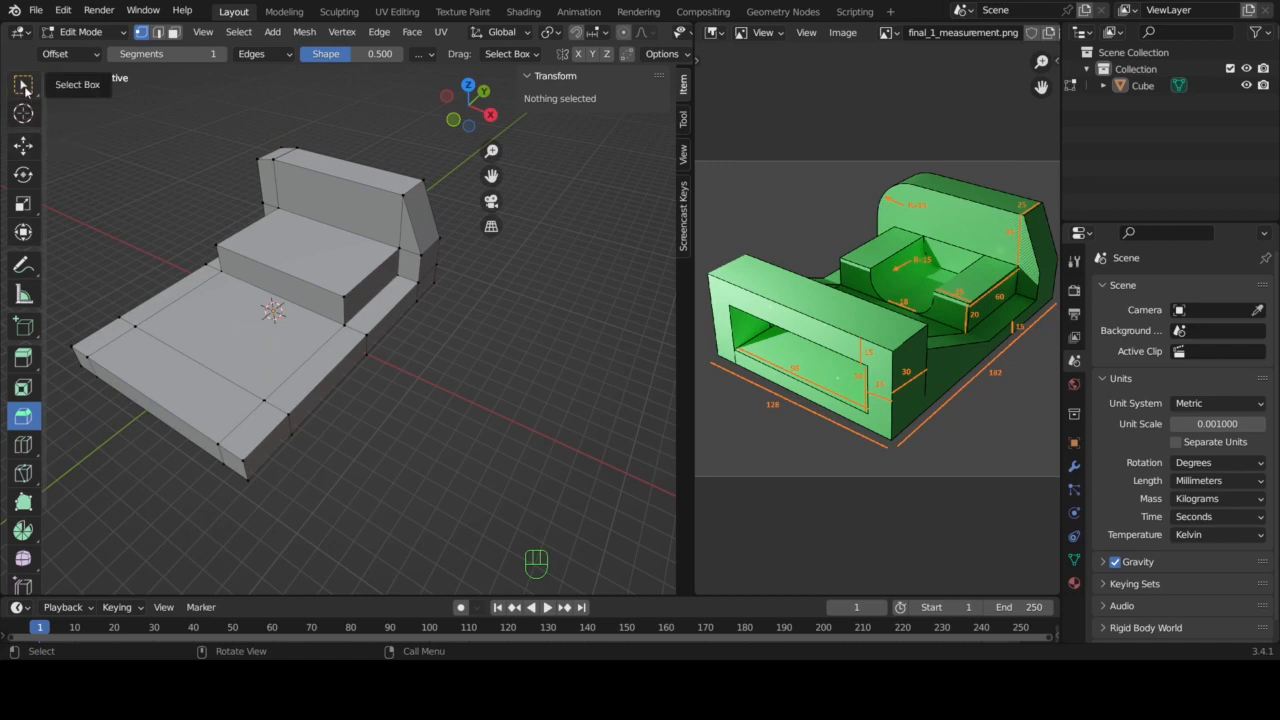
pyautogui.moveTo(24, 87); pyautogui.dragTo(86, 122)
pyautogui.hotkey('ctrl', 'z')
pyautogui.hotkey('ctrl', 'z')
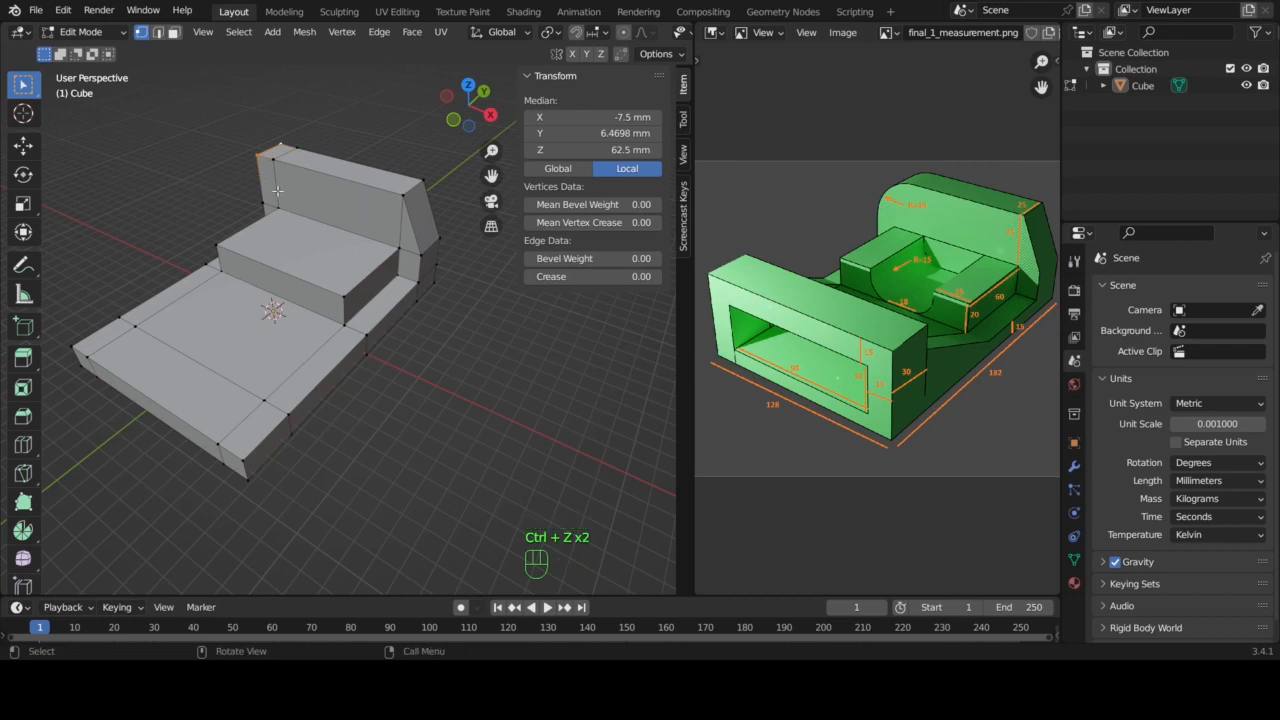
# - In edge selection, select the three inner loop-cut edges across the upright wall near its -X end and dissolve them
pyautogui.click(158, 32)
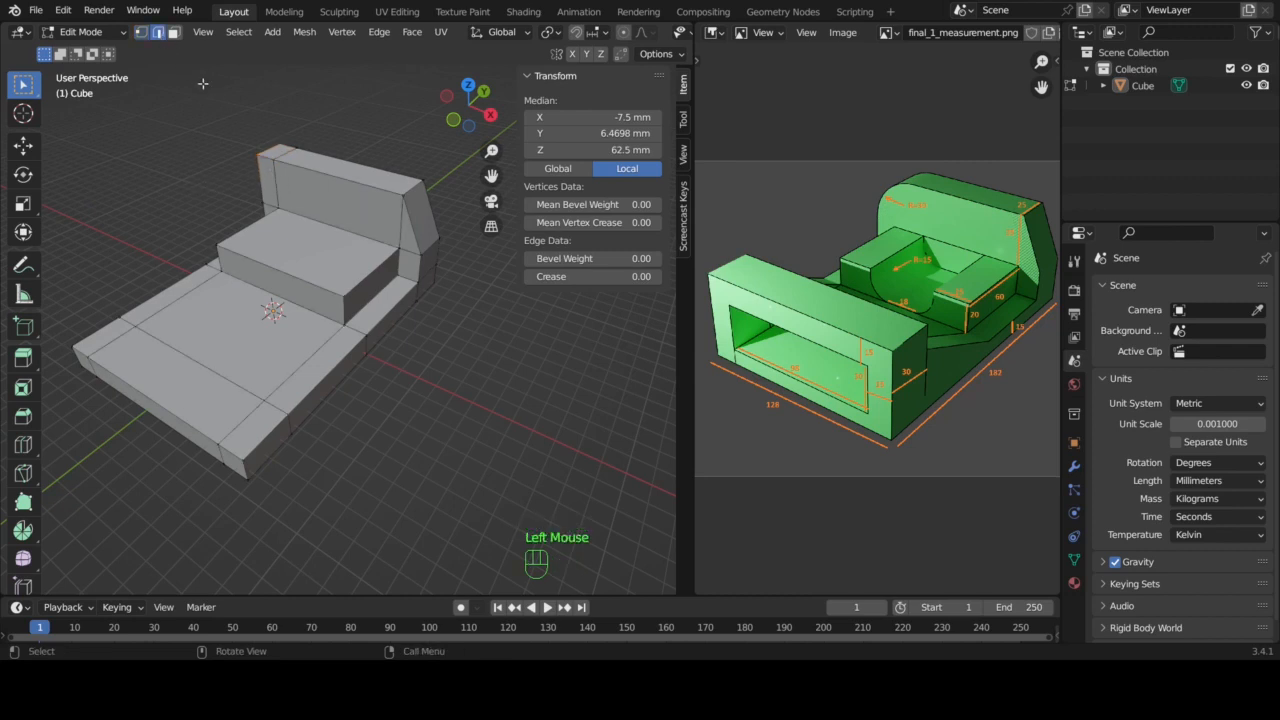
pyautogui.click(268, 183)
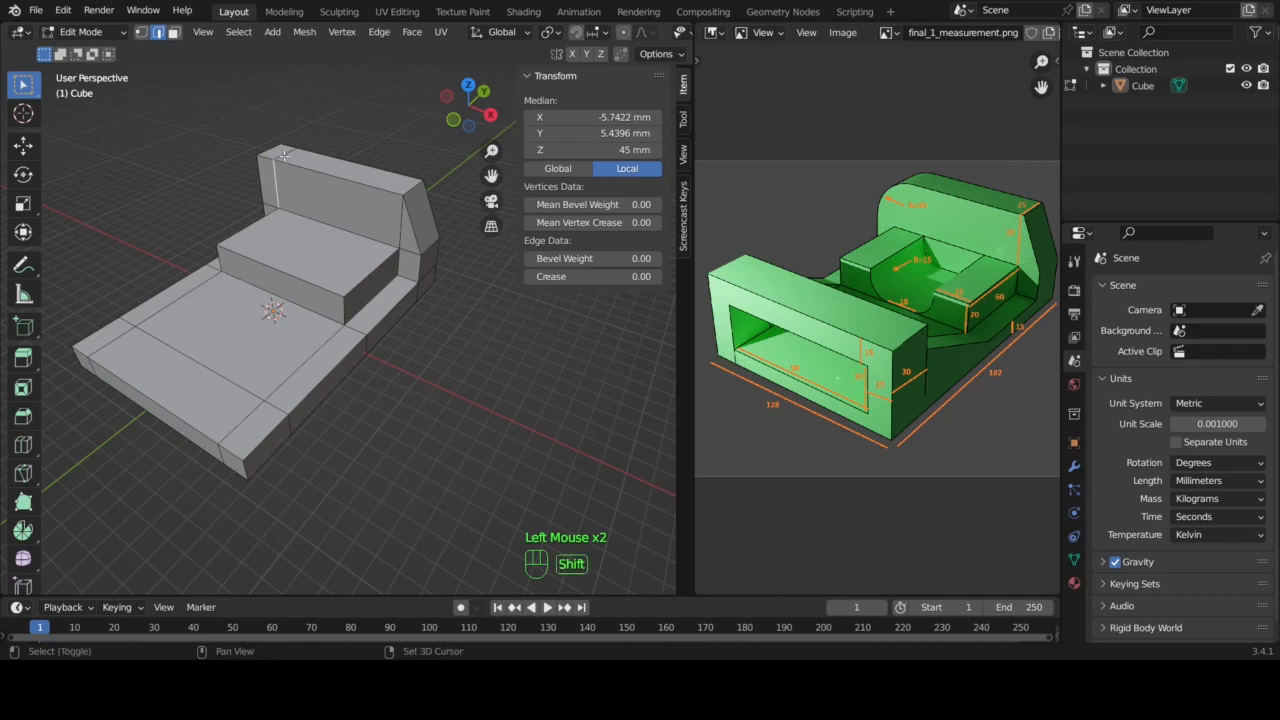
pyautogui.keyDown('shift'); pyautogui.click(284, 155); pyautogui.keyUp('shift')
pyautogui.press('KP_6')
pyautogui.press('KP_6')
pyautogui.press('KP_6')
pyautogui.press('KP_6')
pyautogui.press('KP_6')
pyautogui.press('KP_6')
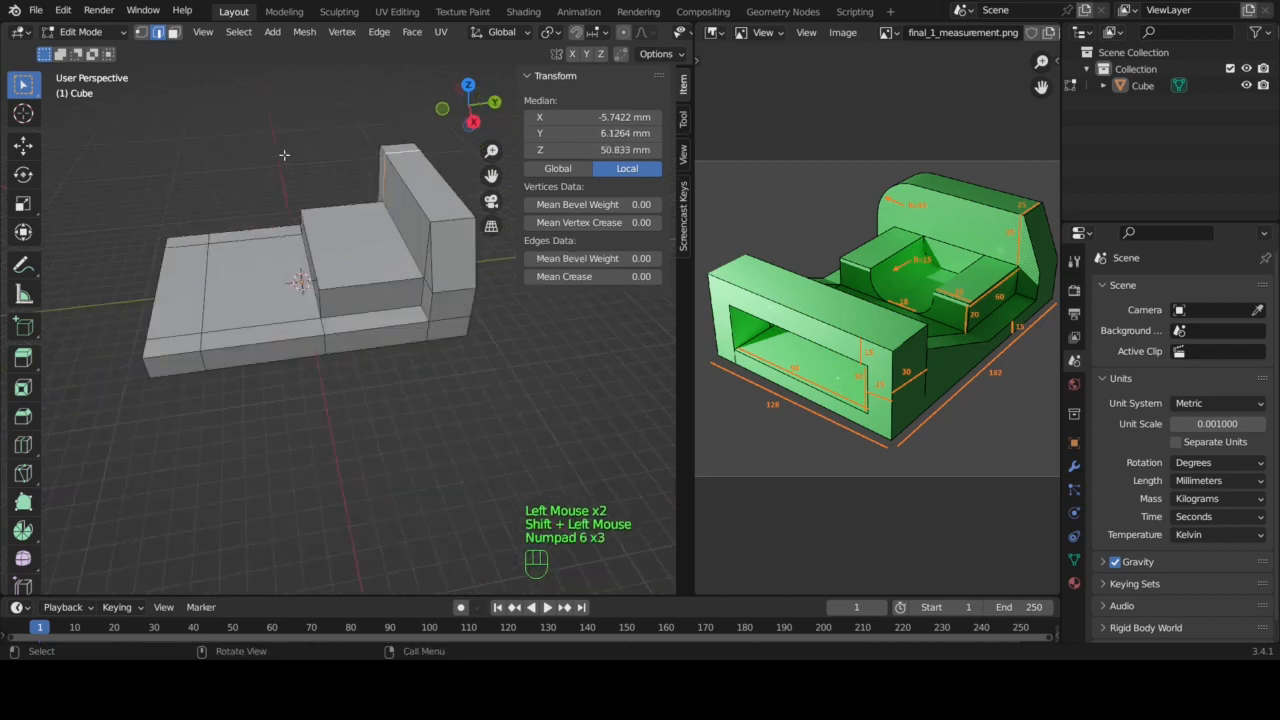
pyautogui.press('KP_6')
pyautogui.press('KP_6')
pyautogui.press('KP_6')
pyautogui.press('KP_6')
pyautogui.press('KP_6')
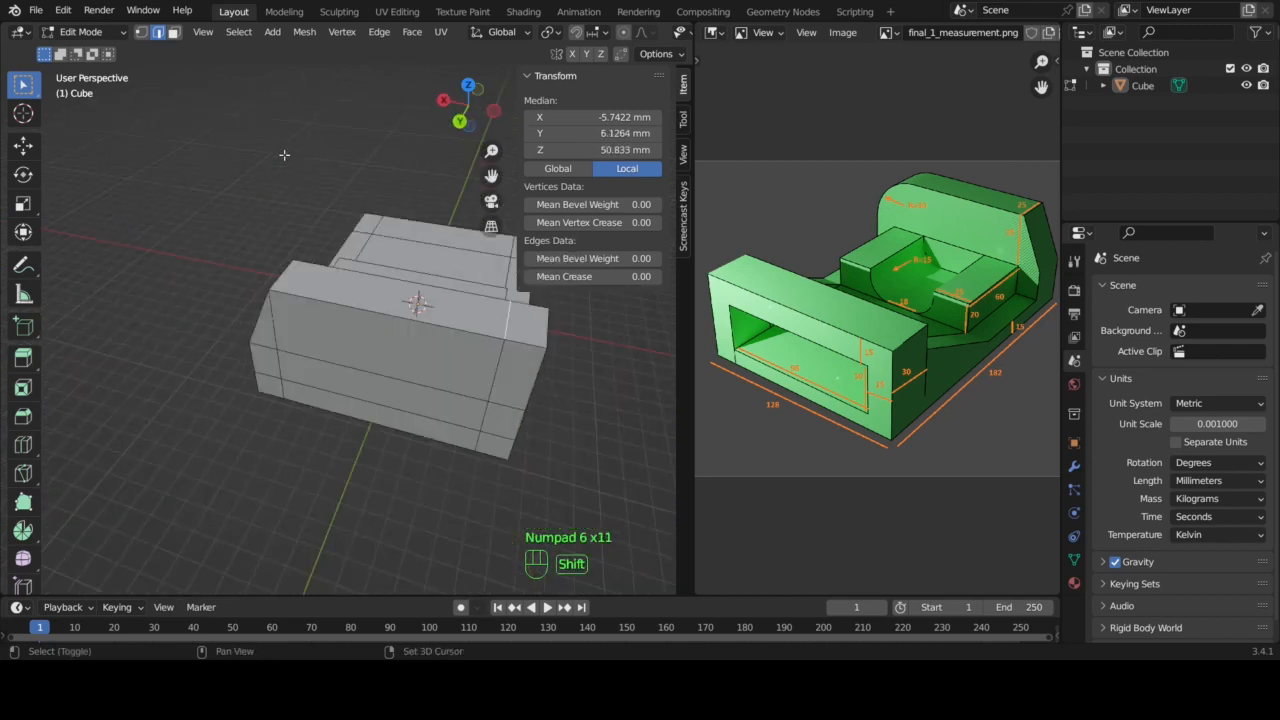
pyautogui.keyDown('shift'); pyautogui.click(497, 375); pyautogui.keyUp('shift')
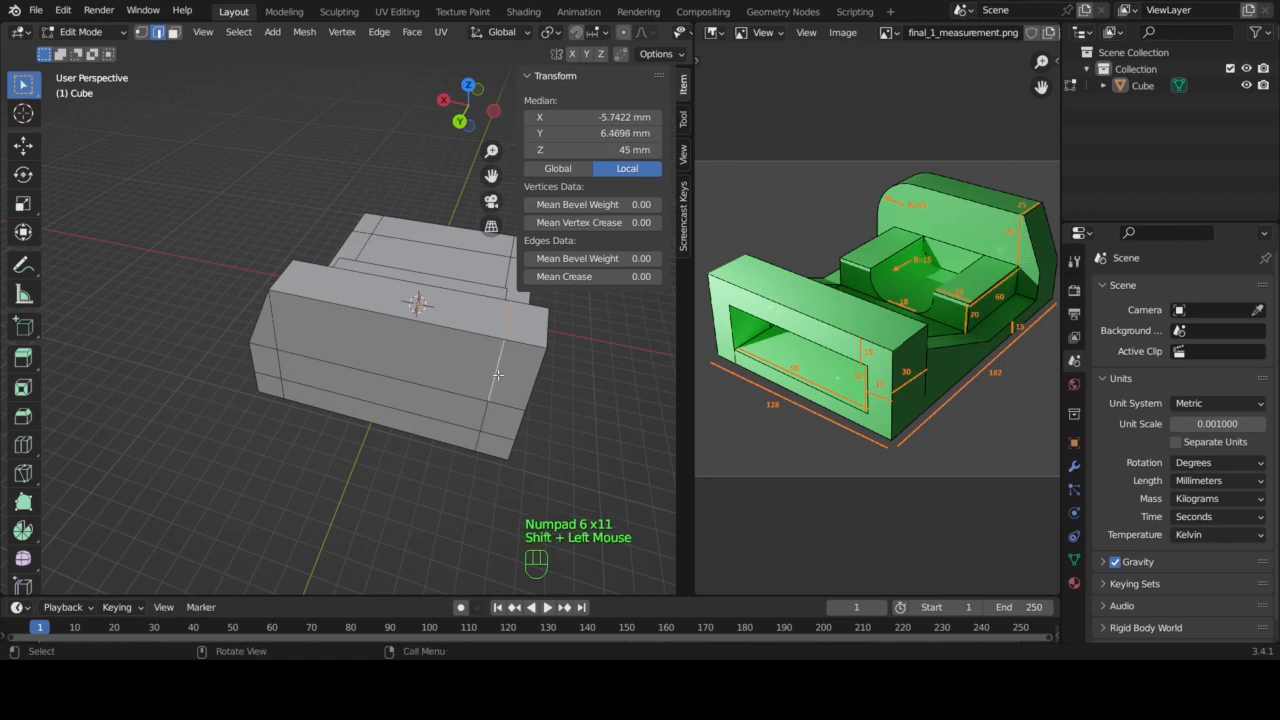
pyautogui.rightClick(231, 145)
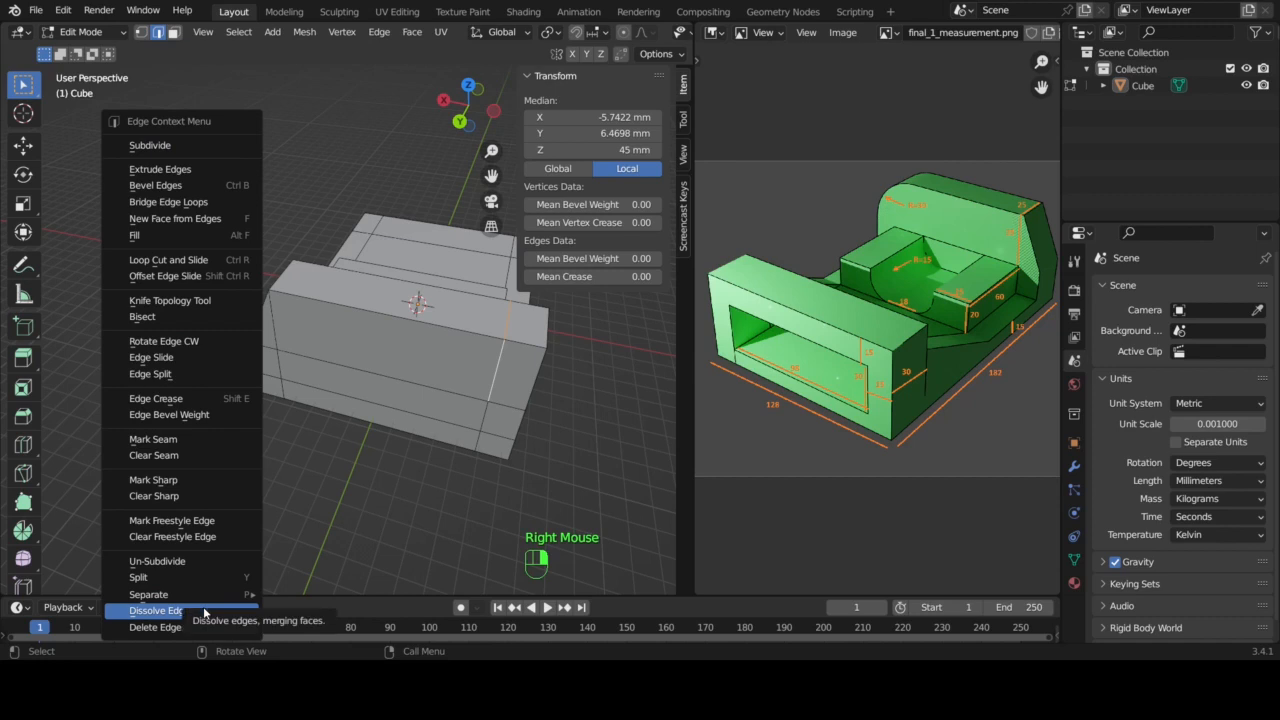
pyautogui.click(205, 612)
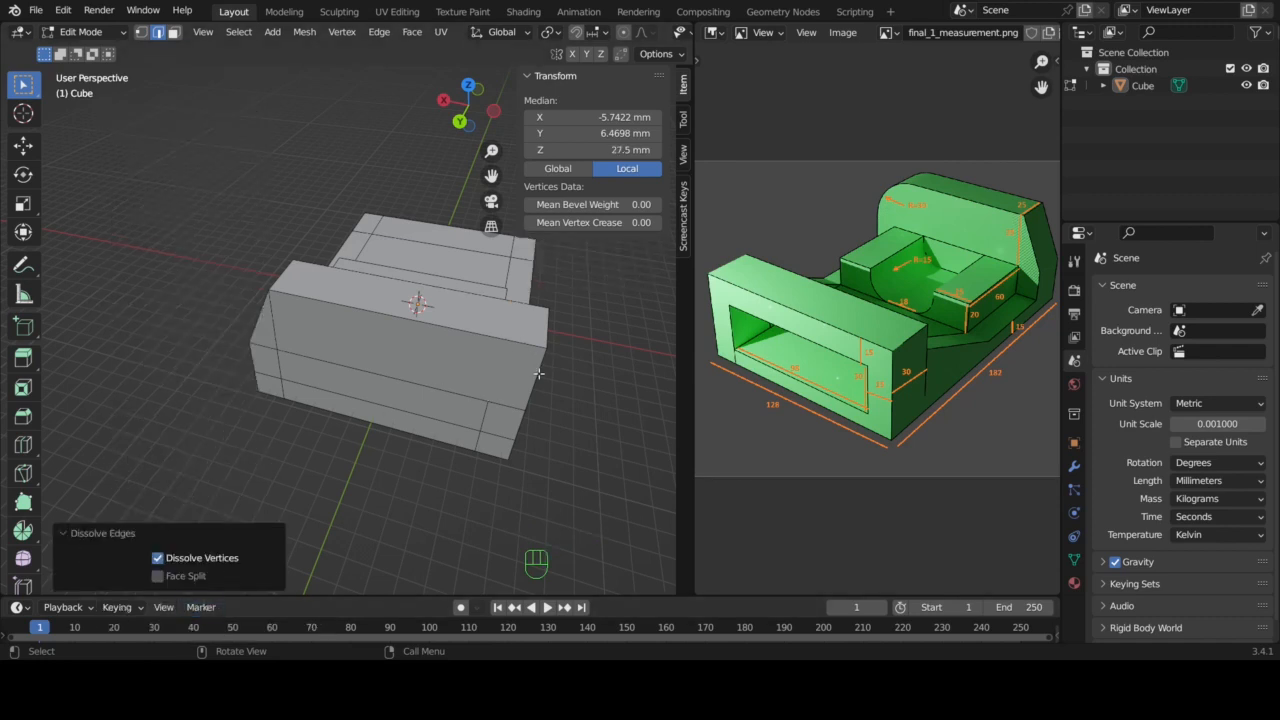
# - Try beveling the single top edge at the upright wall's -X end with the Bevel tool, and undo the bevel
pyautogui.press('KP_6')
pyautogui.press('KP_6')
pyautogui.press('KP_6')
pyautogui.press('KP_6')
pyautogui.press('KP_6')
pyautogui.press('KP_6')
pyautogui.press('KP_6')
pyautogui.press('KP_6')
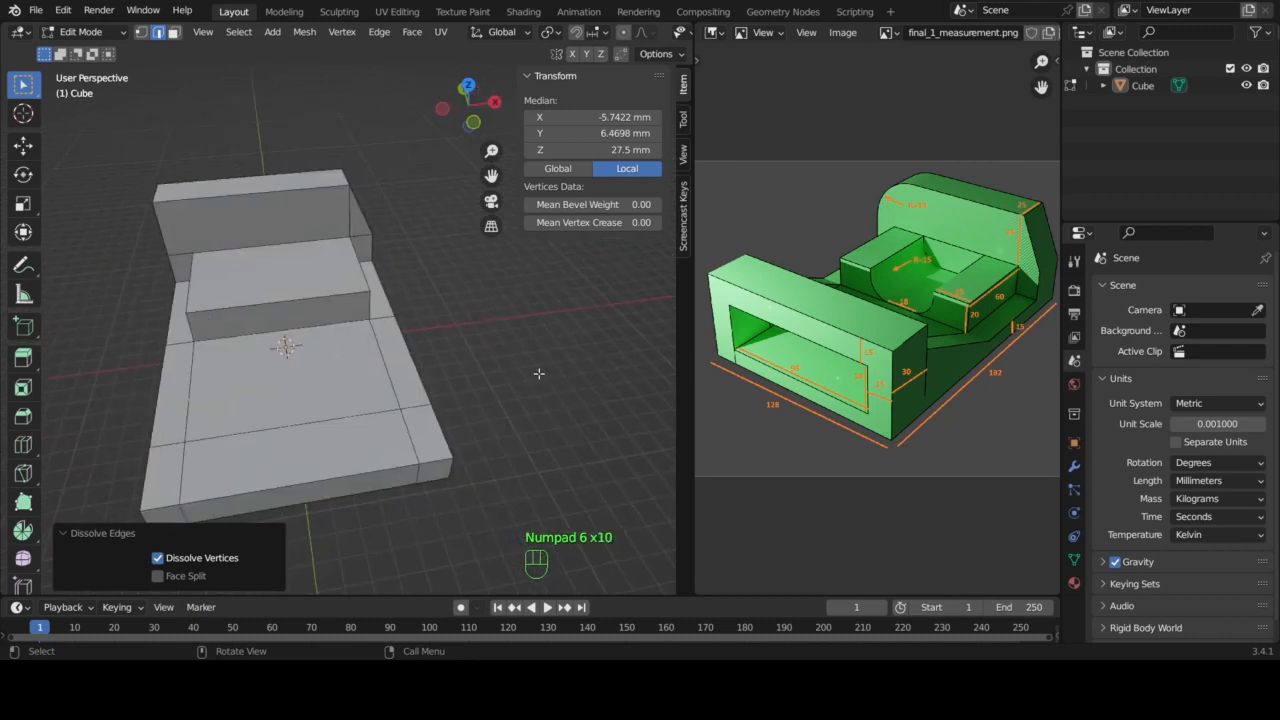
pyautogui.click(155, 190)
pyautogui.click(23, 418)
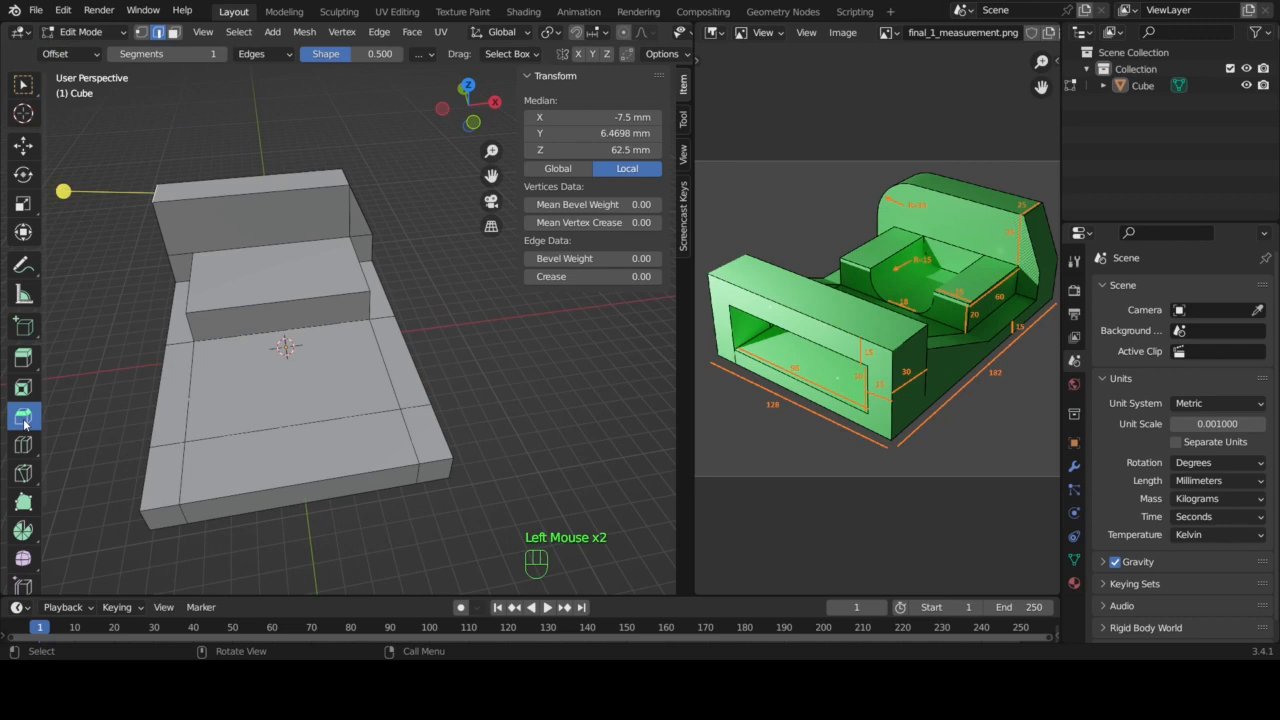
pyautogui.click(63, 190)
pyautogui.moveTo(63, 190); pyautogui.dragTo(606, 187)
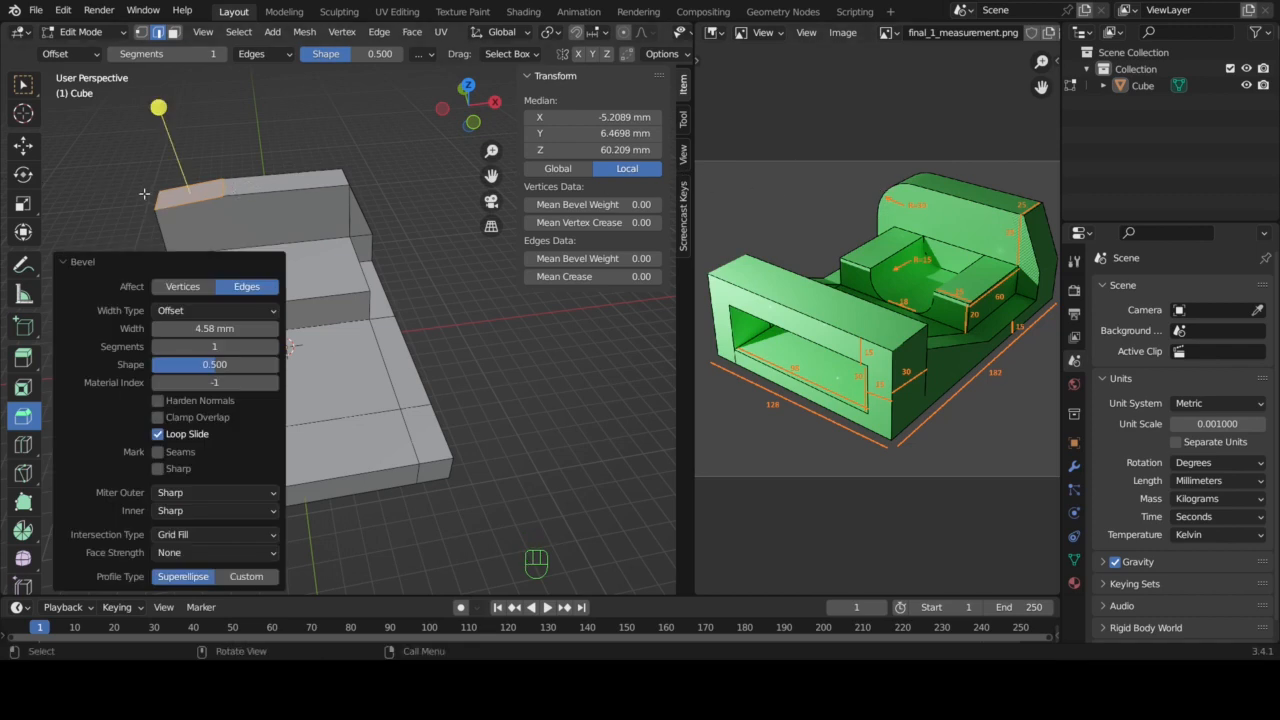
pyautogui.hotkey('ctrl', 'z')
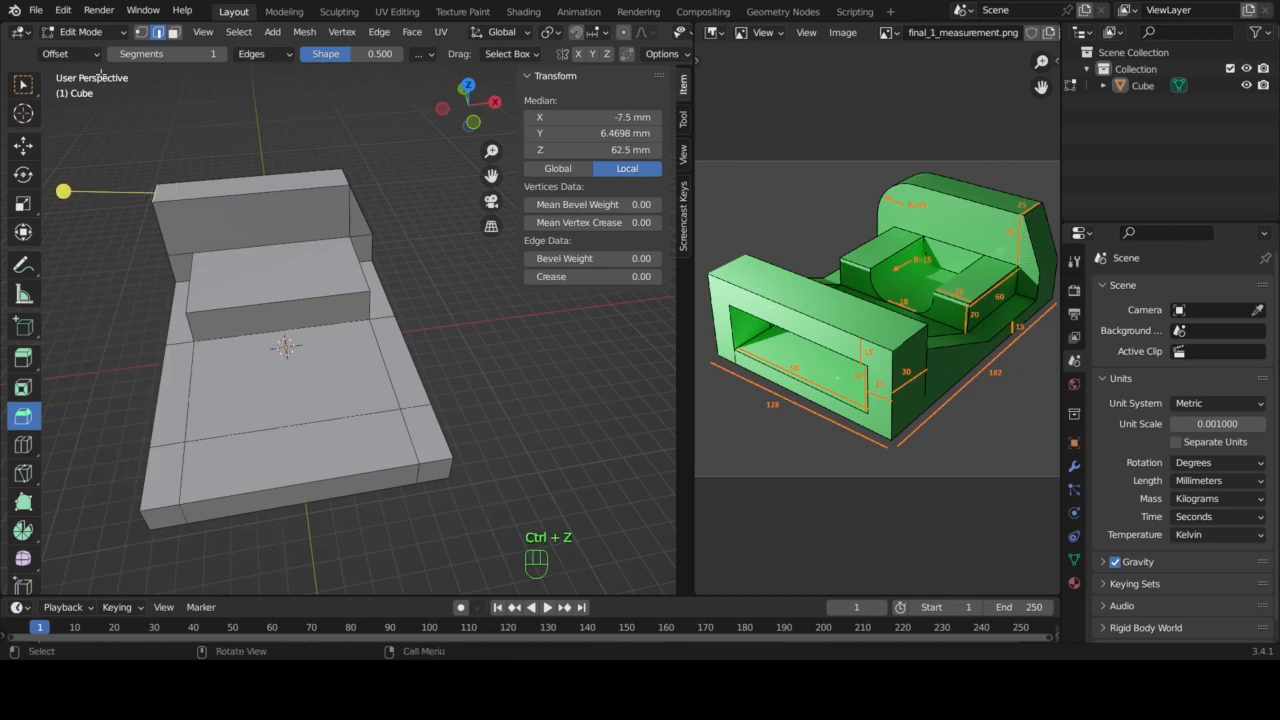
# - Switch to Object Mode, select the part and apply its scale
pyautogui.click(90, 35)
pyautogui.click(92, 52)
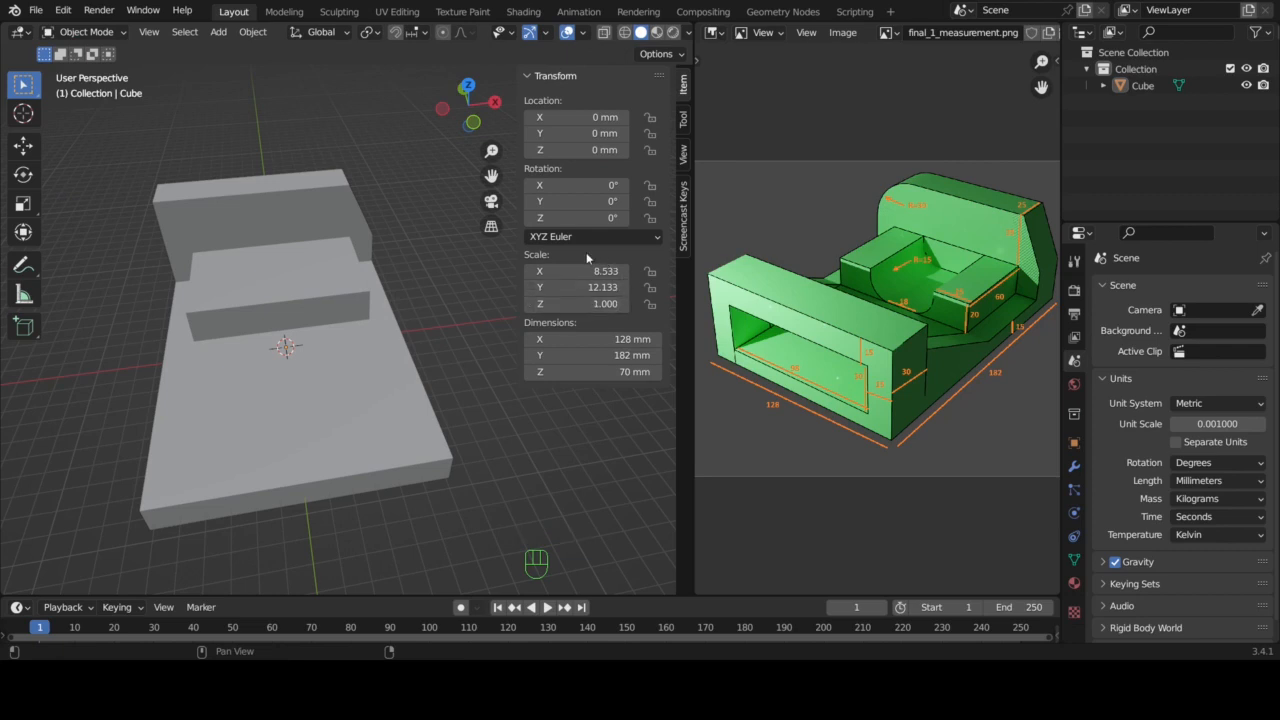
pyautogui.click(276, 254)
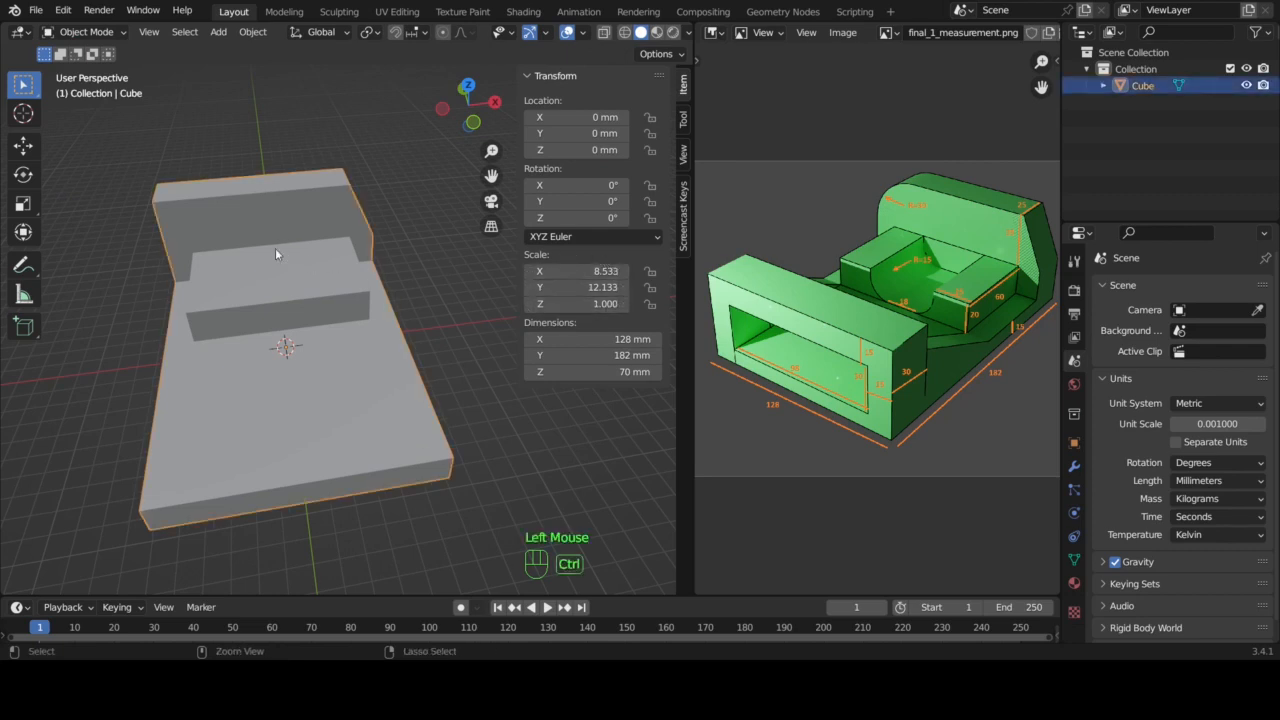
pyautogui.hotkey('ctrl', 'a')
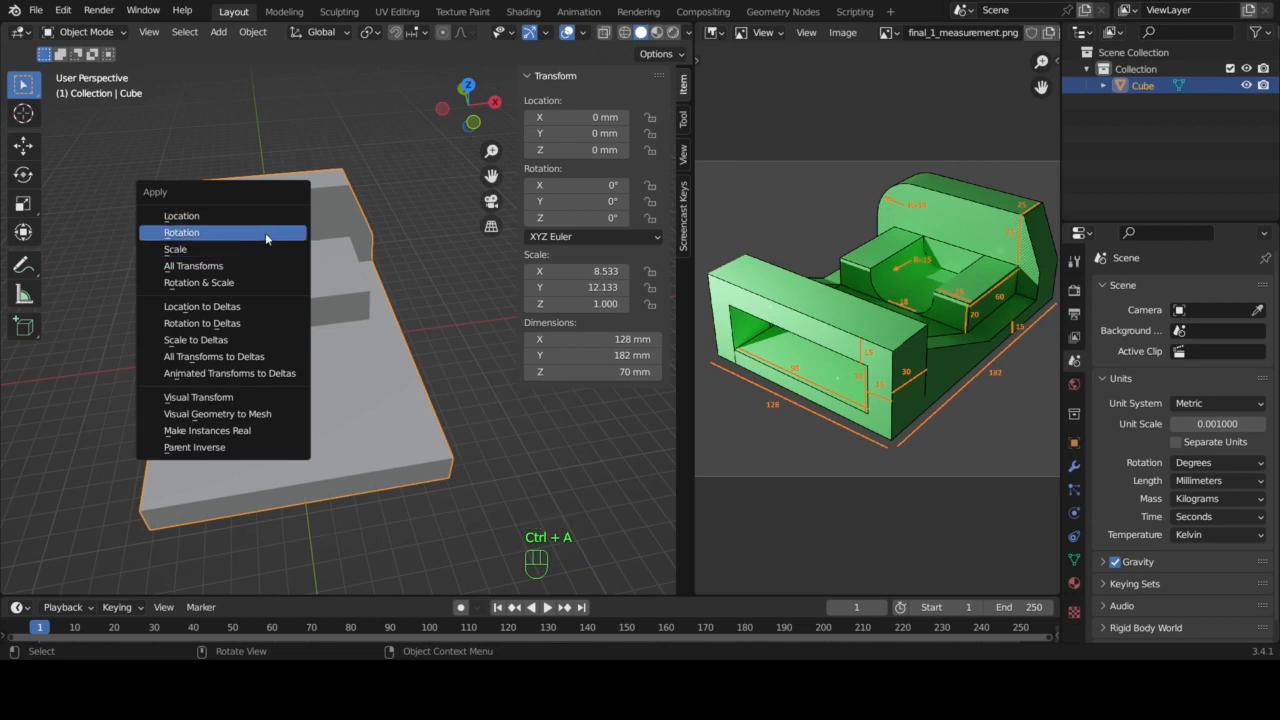
pyautogui.click(253, 258)
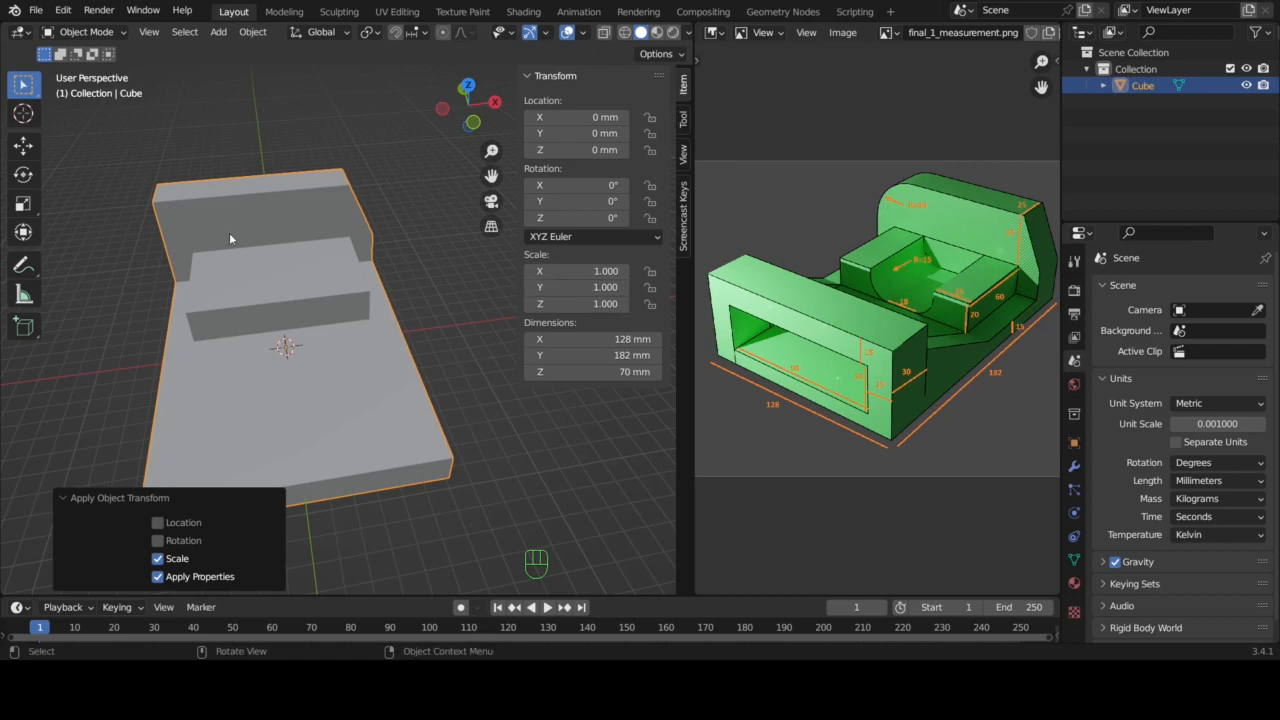
# - Return to Edit Mode and bevel the top edge at the upright wall's -X end with a width of 30 mm
pyautogui.click(85, 32)
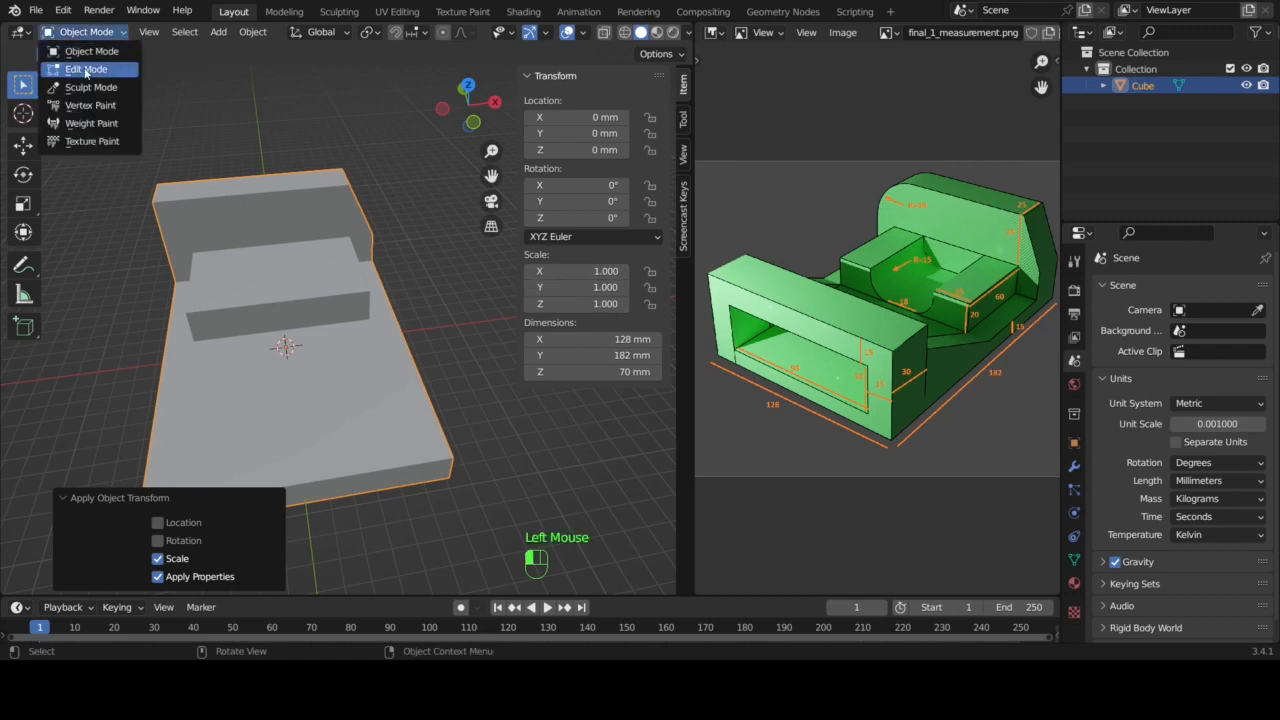
pyautogui.click(85, 66)
pyautogui.click(70, 138)
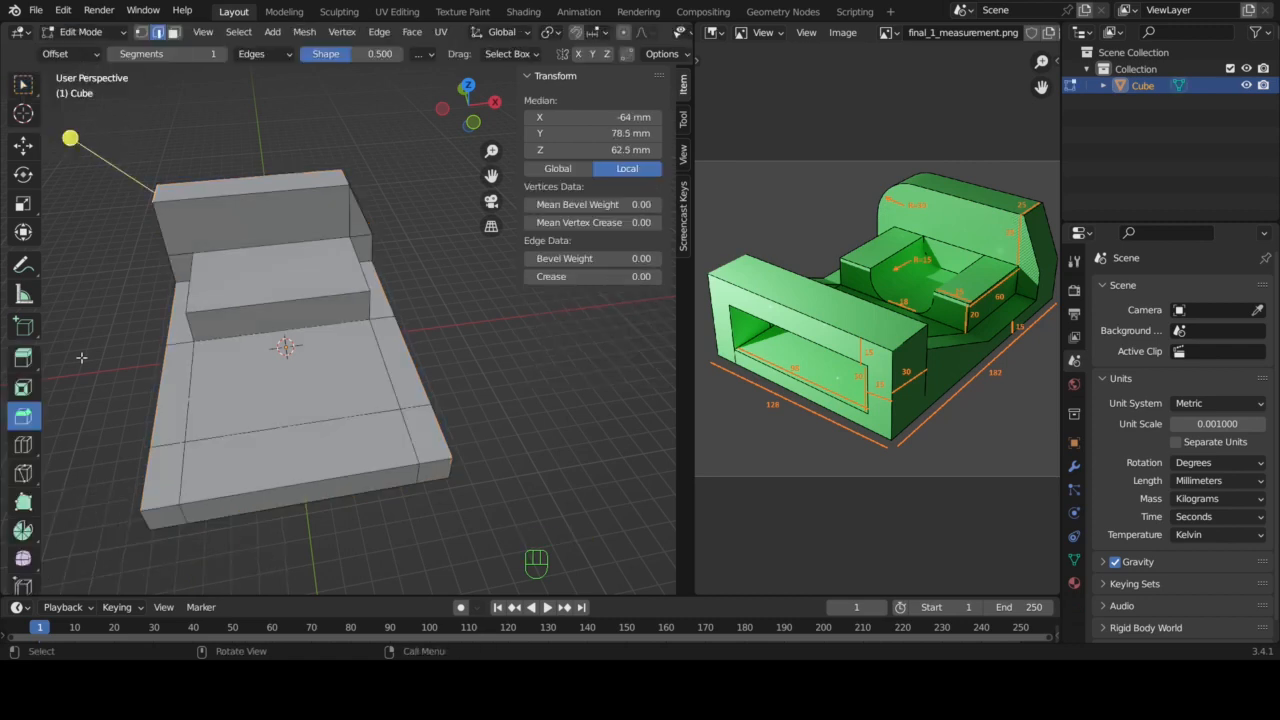
pyautogui.click(72, 150)
pyautogui.moveTo(491, 176); pyautogui.dragTo(577, 188)
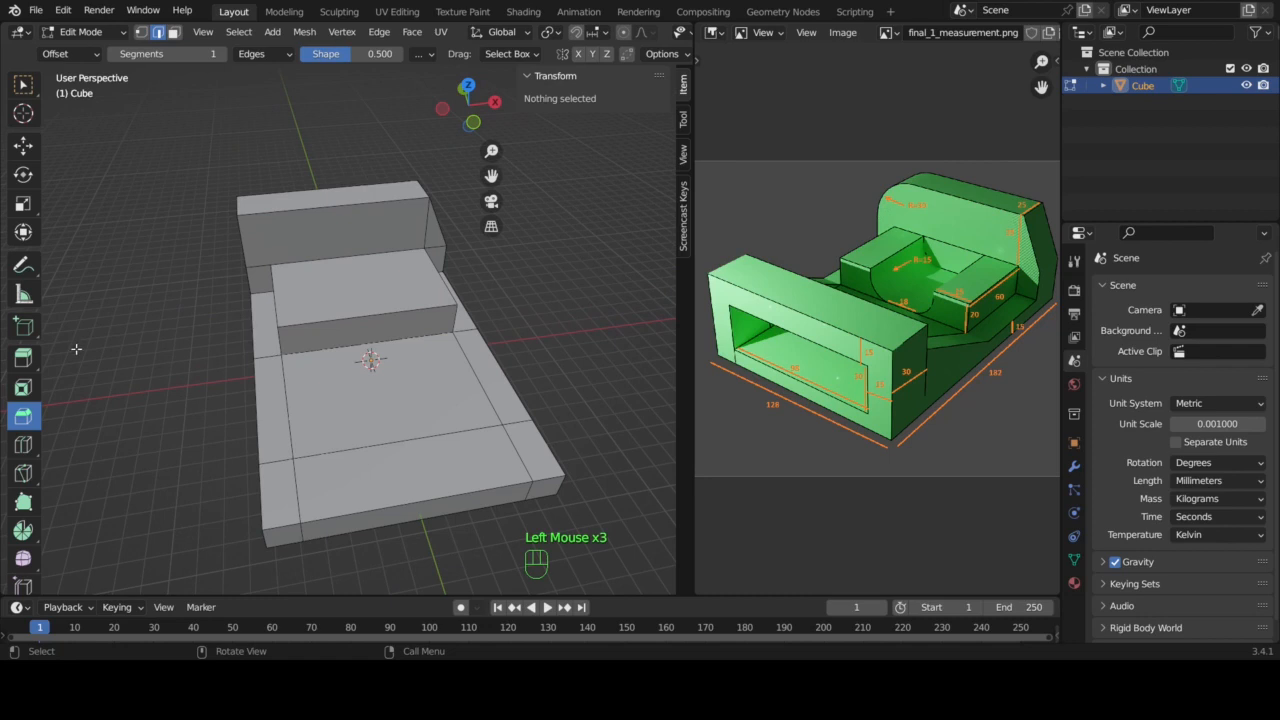
pyautogui.click(237, 211)
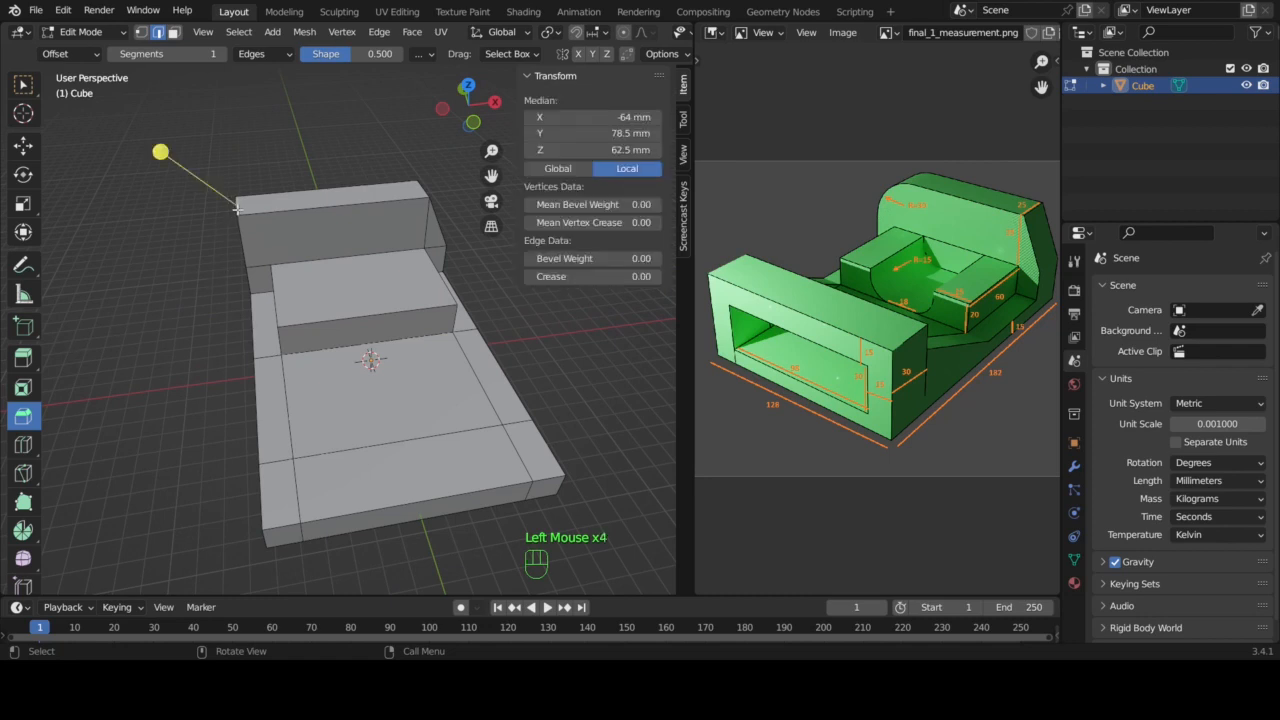
pyautogui.click(160, 153)
pyautogui.moveTo(160, 153); pyautogui.dragTo(101, 143)
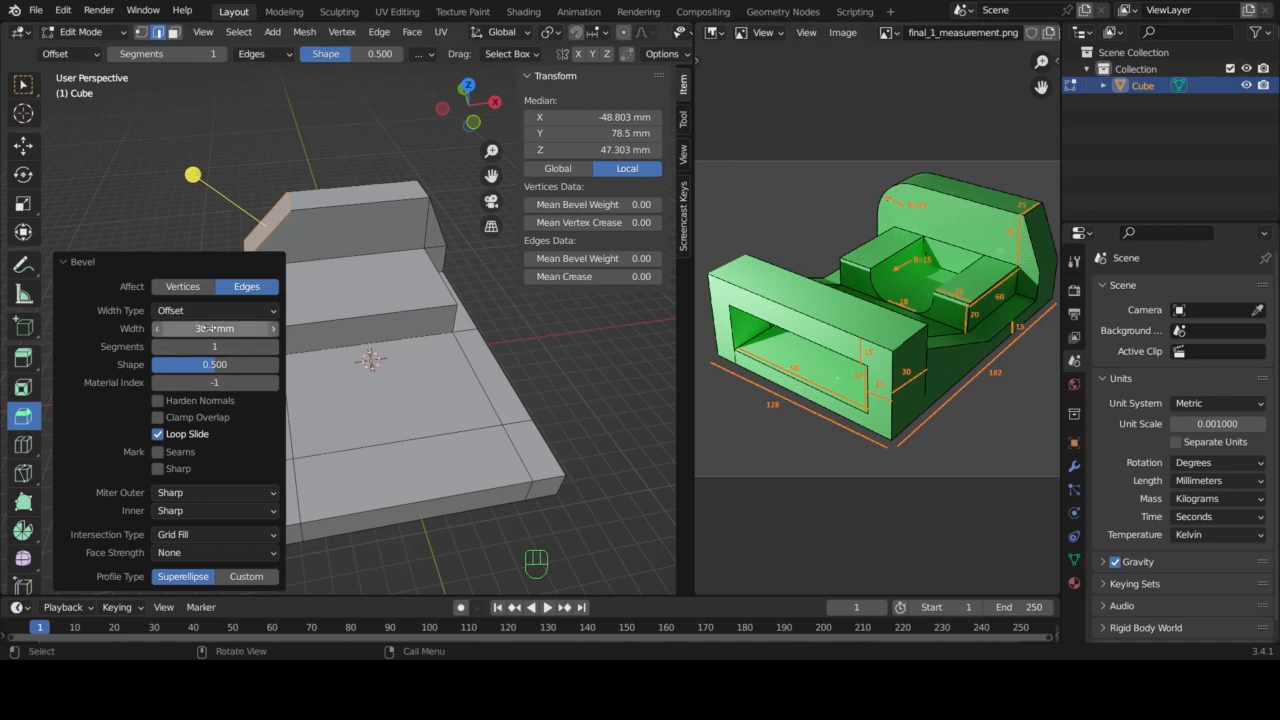
pyautogui.click(195, 328)
pyautogui.write('30')
pyautogui.press('Return')
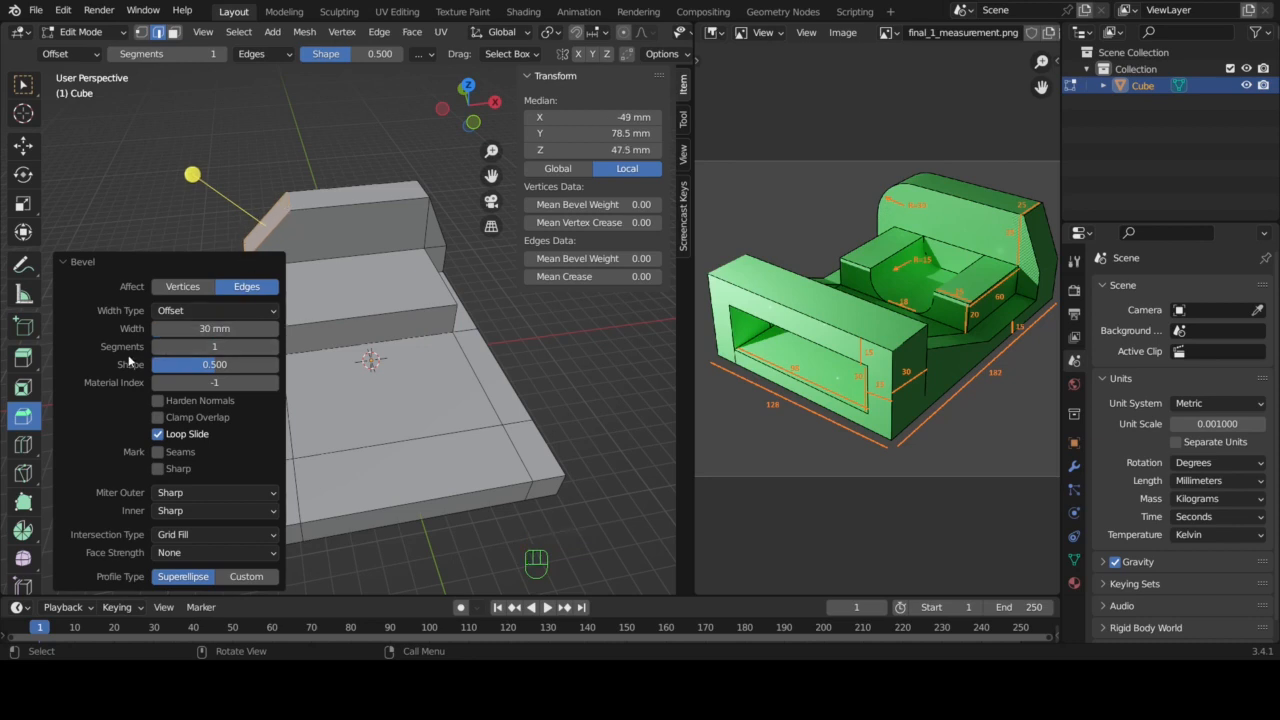
# - Round the wall's bevel by setting it to 15 segments, and return to the Select Box tool
pyautogui.click(271, 347)
pyautogui.click(271, 347)
pyautogui.click(271, 347)
pyautogui.click(271, 347)
pyautogui.click(272, 347)
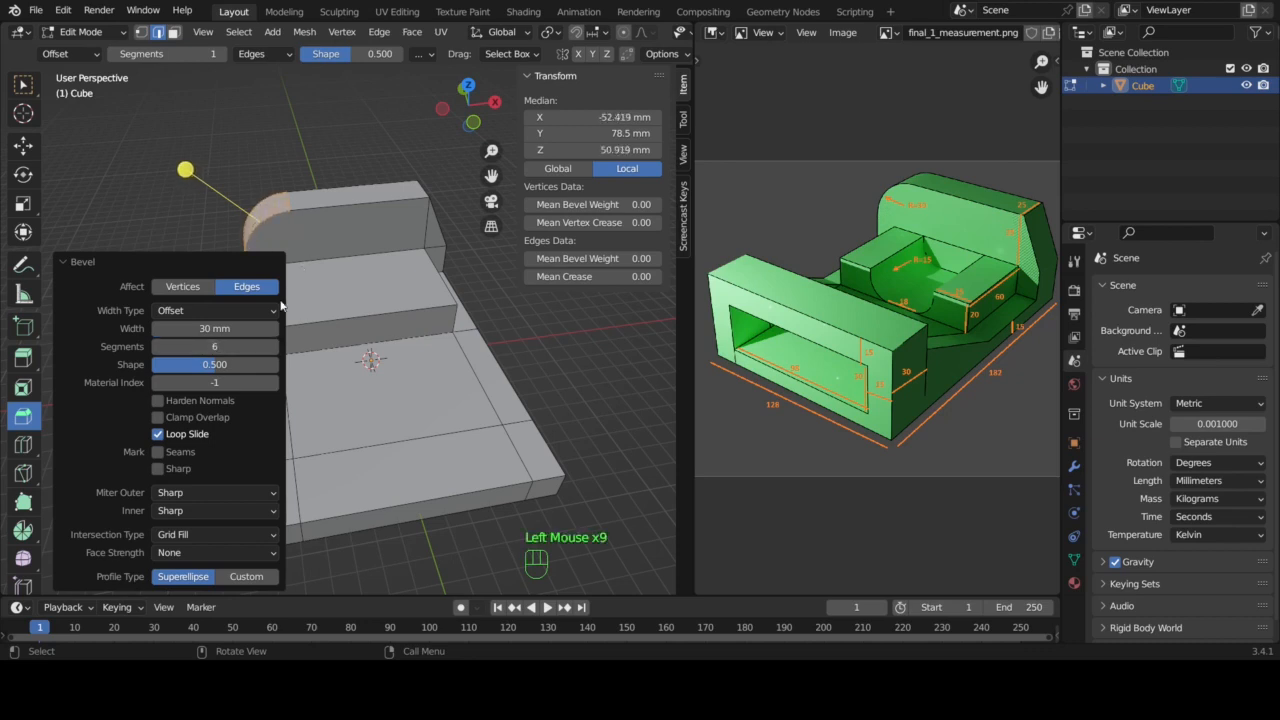
pyautogui.click(273, 347)
pyautogui.click(273, 347)
pyautogui.click(274, 347)
pyautogui.click(274, 347)
pyautogui.click(274, 347)
pyautogui.click(274, 347)
pyautogui.click(274, 347)
pyautogui.click(274, 347)
pyautogui.click(274, 347)
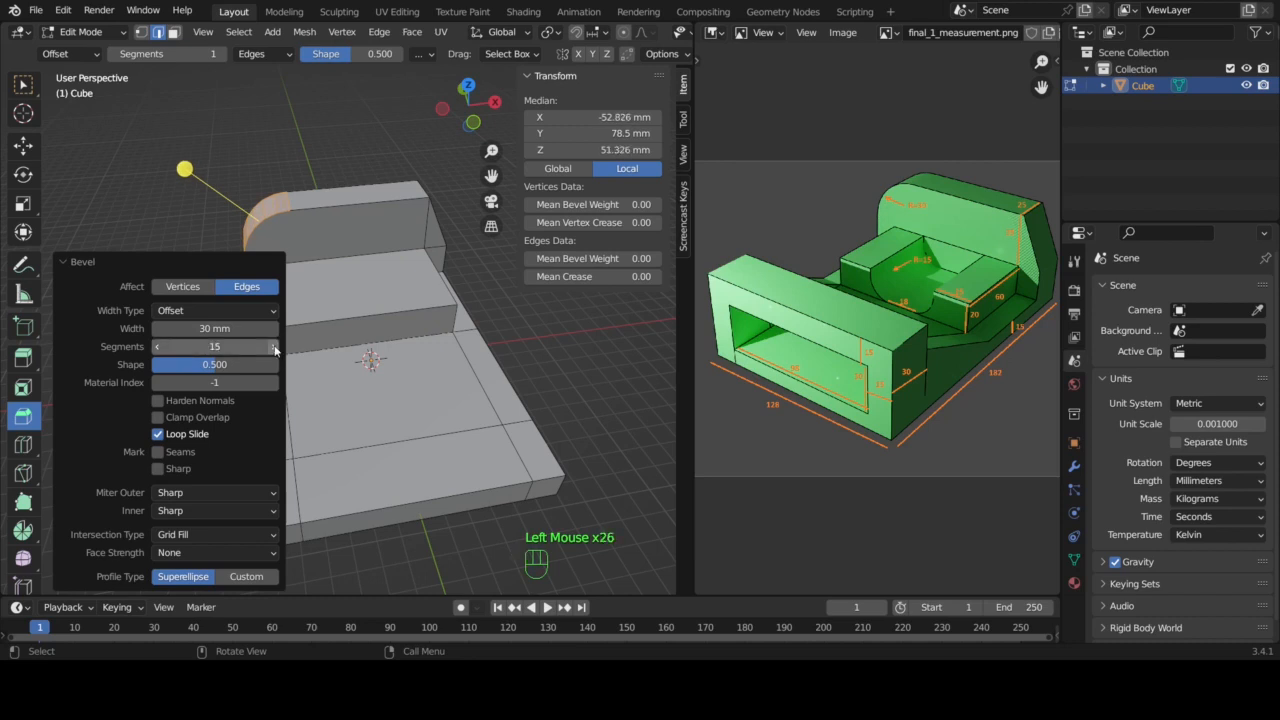
pyautogui.click(489, 287)
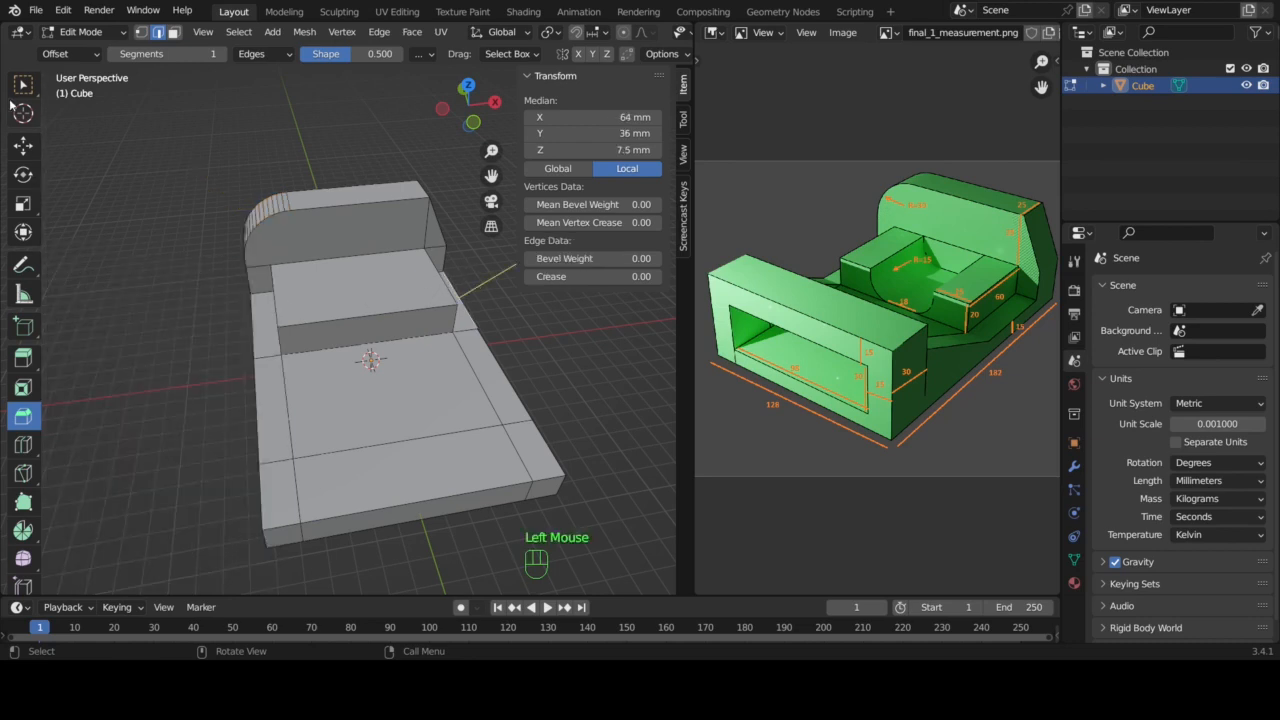
pyautogui.moveTo(23, 84); pyautogui.dragTo(107, 119)
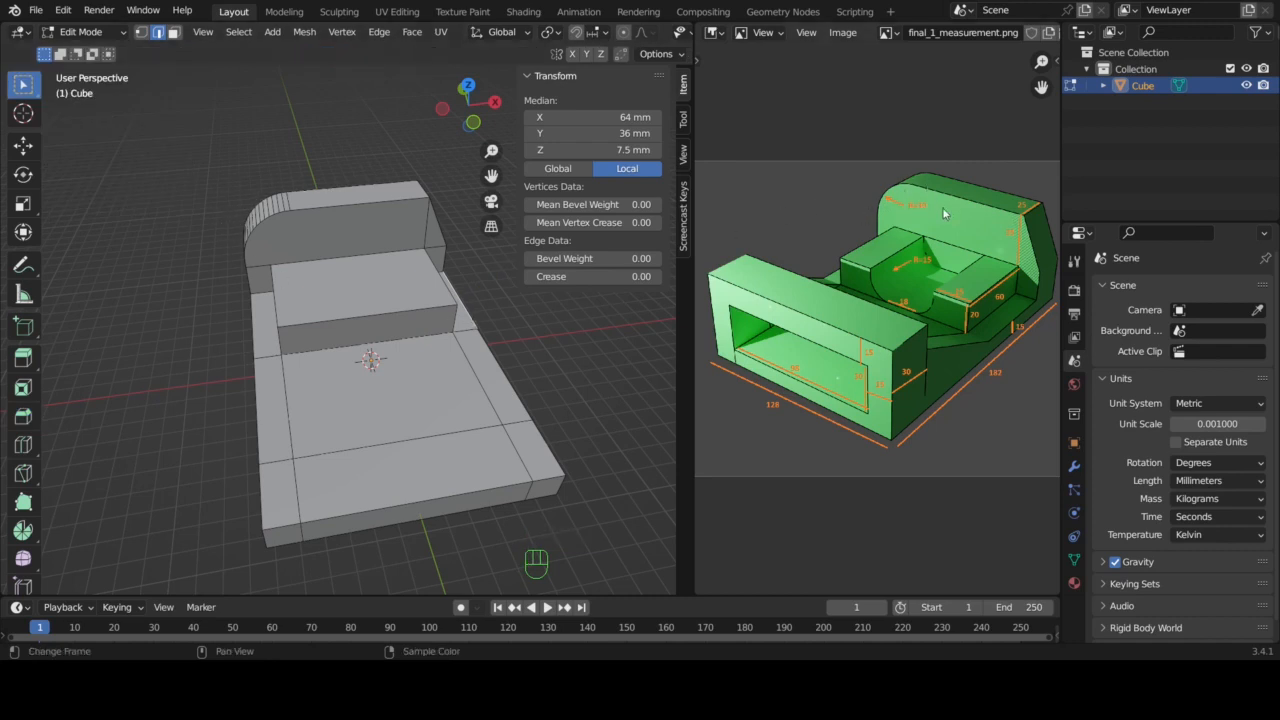
# - Add a lengthwise loop cut through the central block, slide it fully to the block's +X edge, and move it -25 mm along X
pyautogui.moveTo(417, 320); pyautogui.dragTo(416, 320, button='middle')
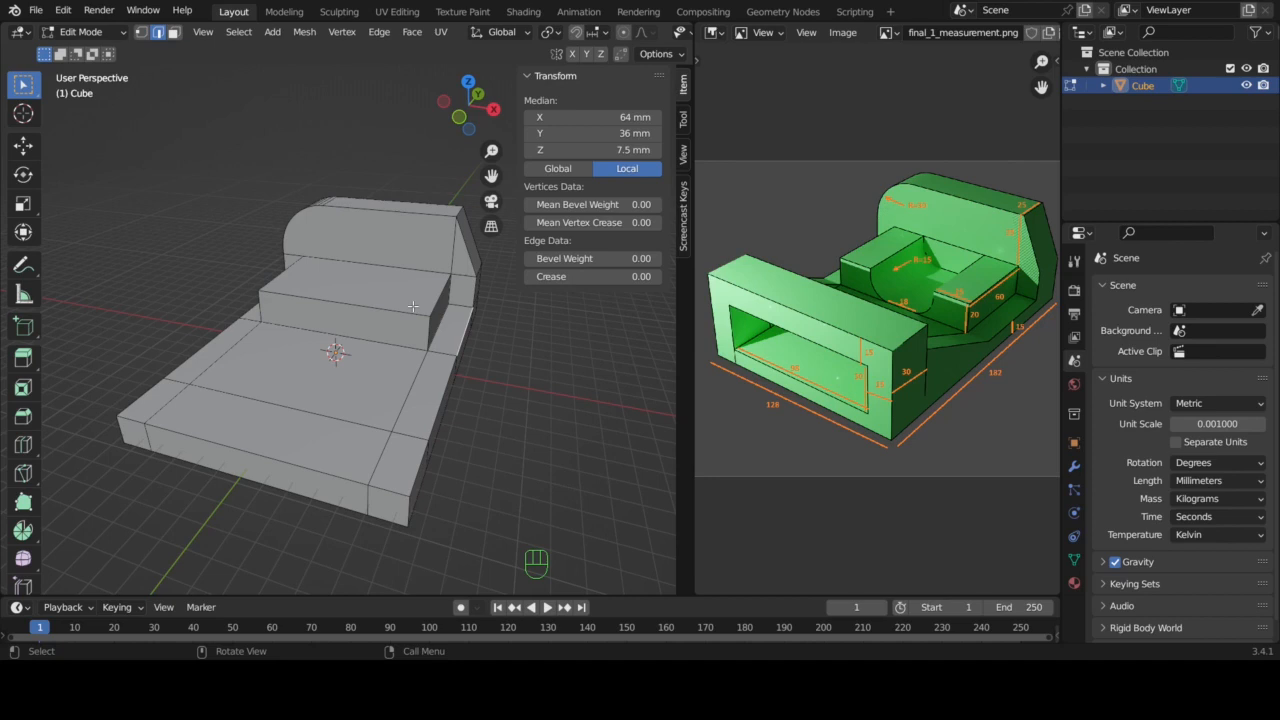
pyautogui.hotkey('ctrl', 'r')
pyautogui.click(413, 306)
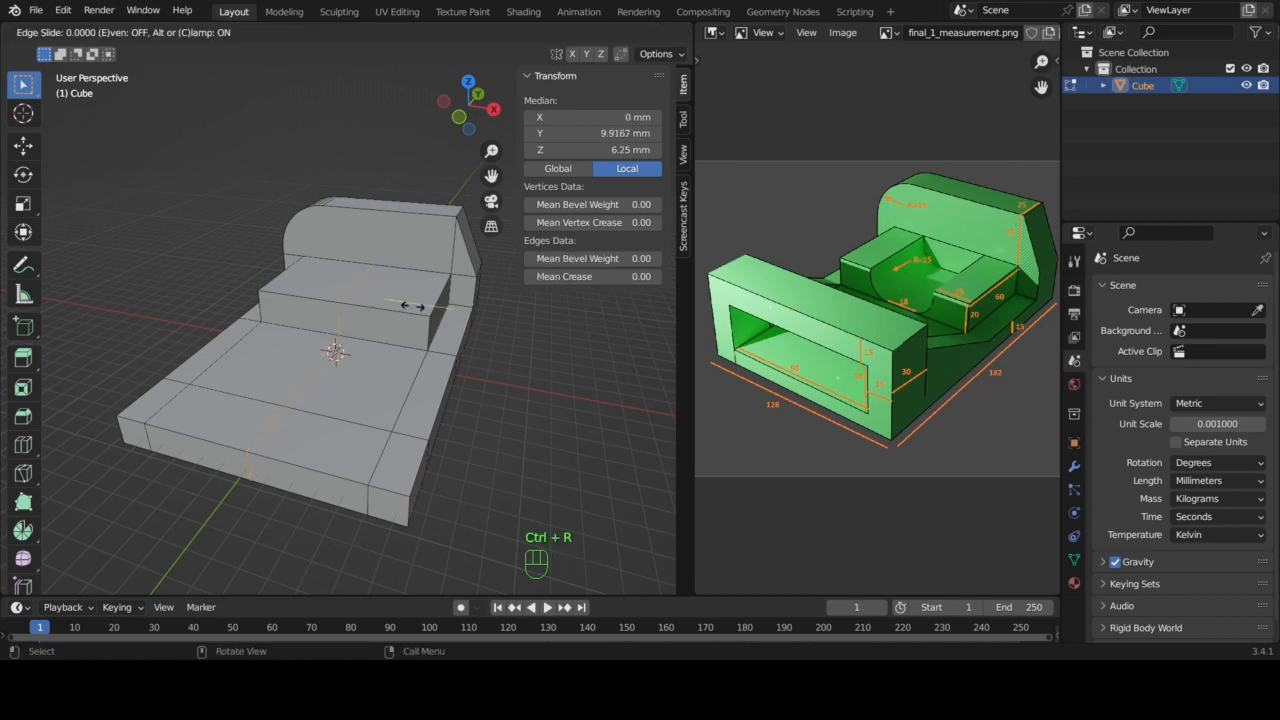
pyautogui.click(505, 325)
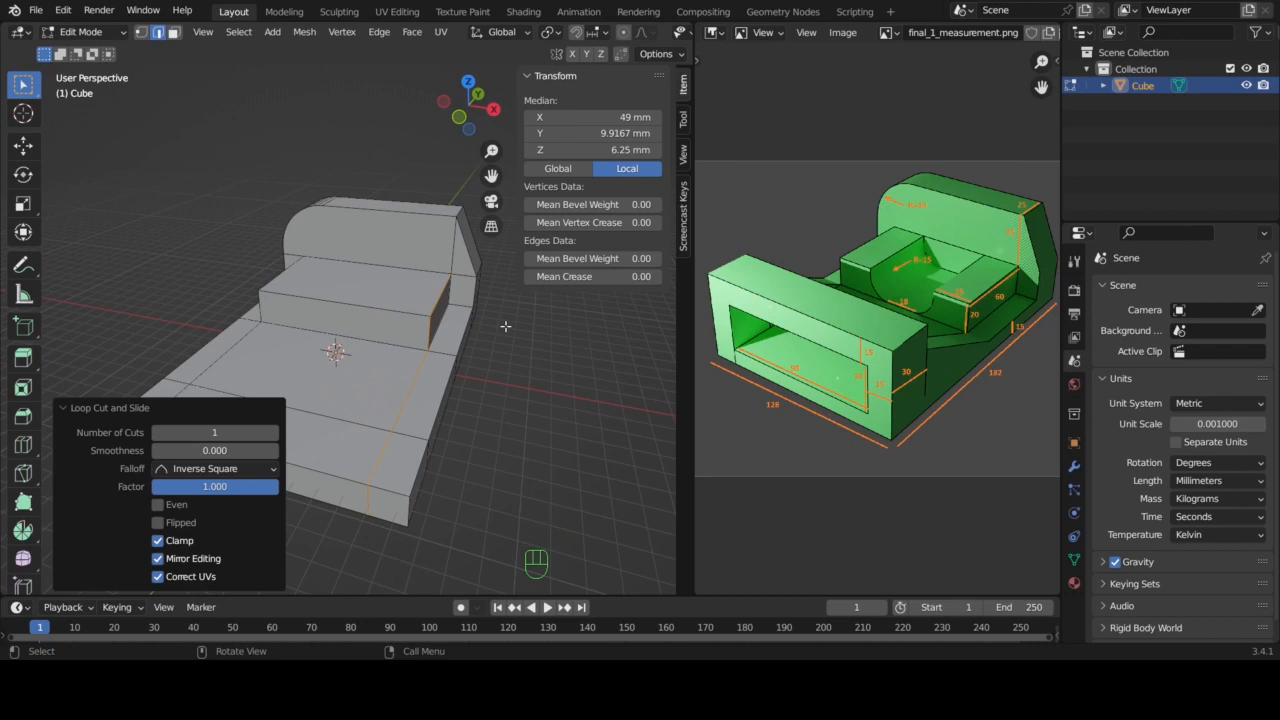
pyautogui.press('g')
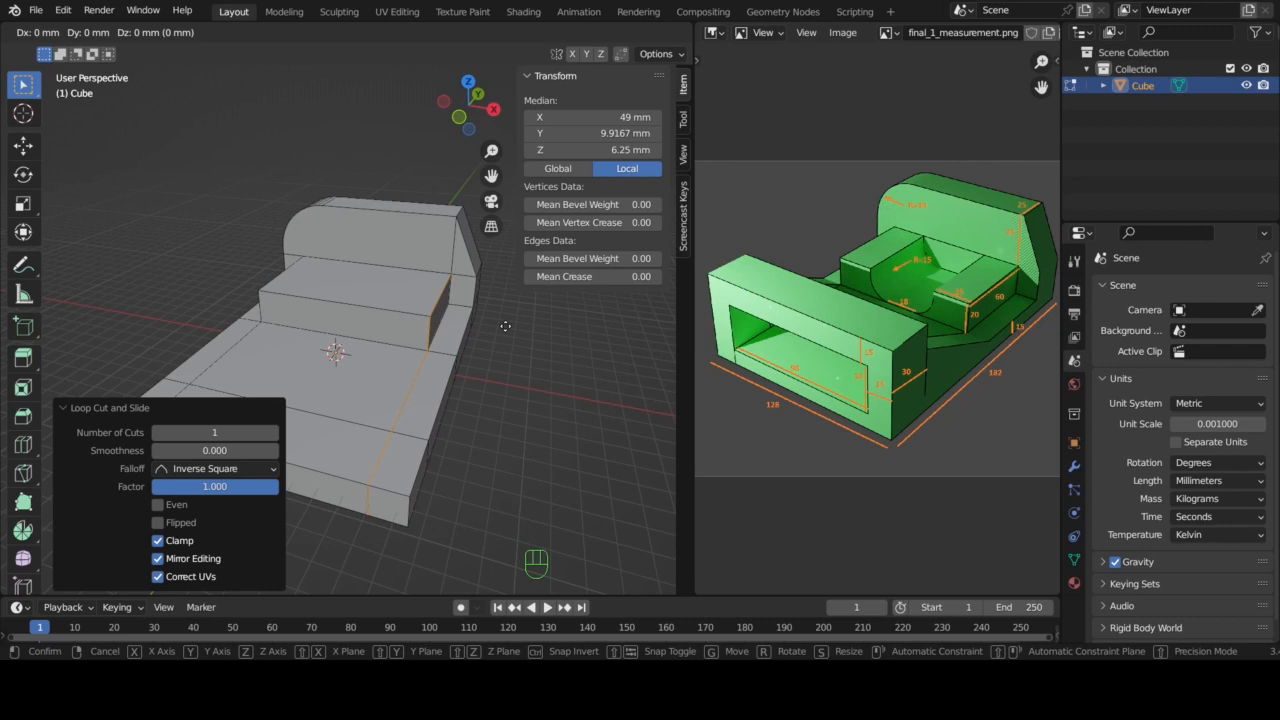
pyautogui.press('x')
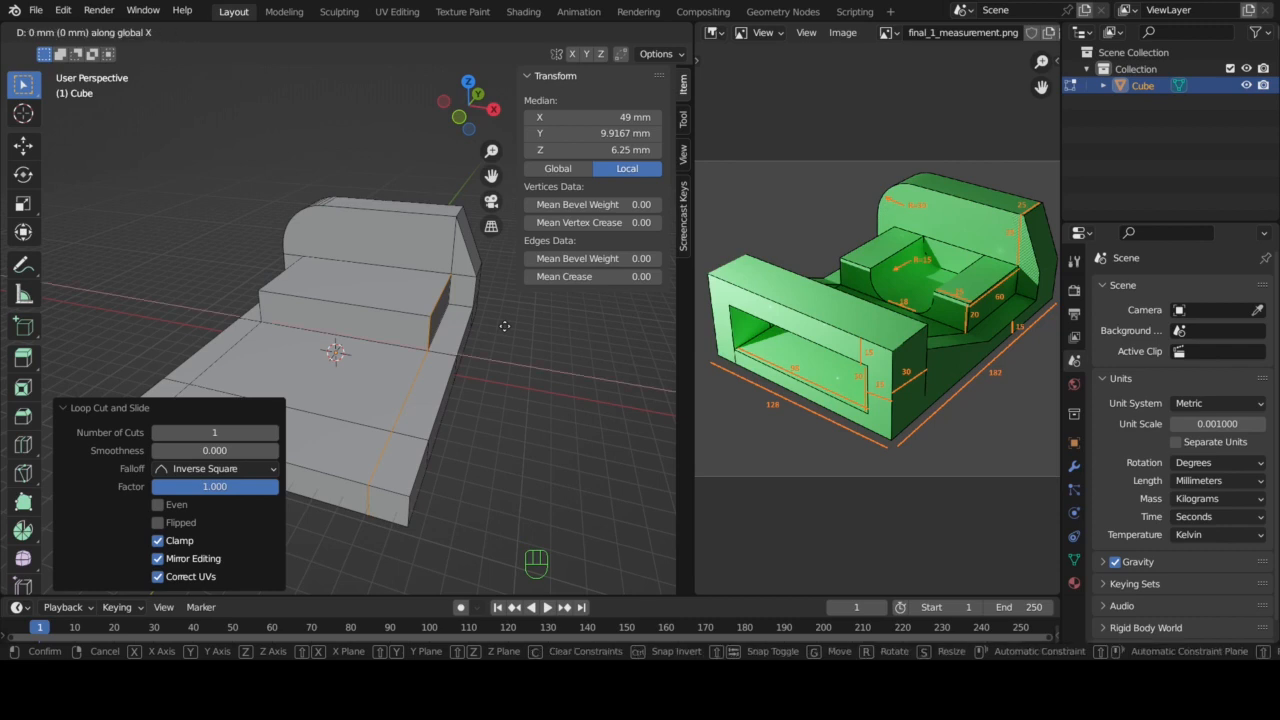
pyautogui.click(470, 326)
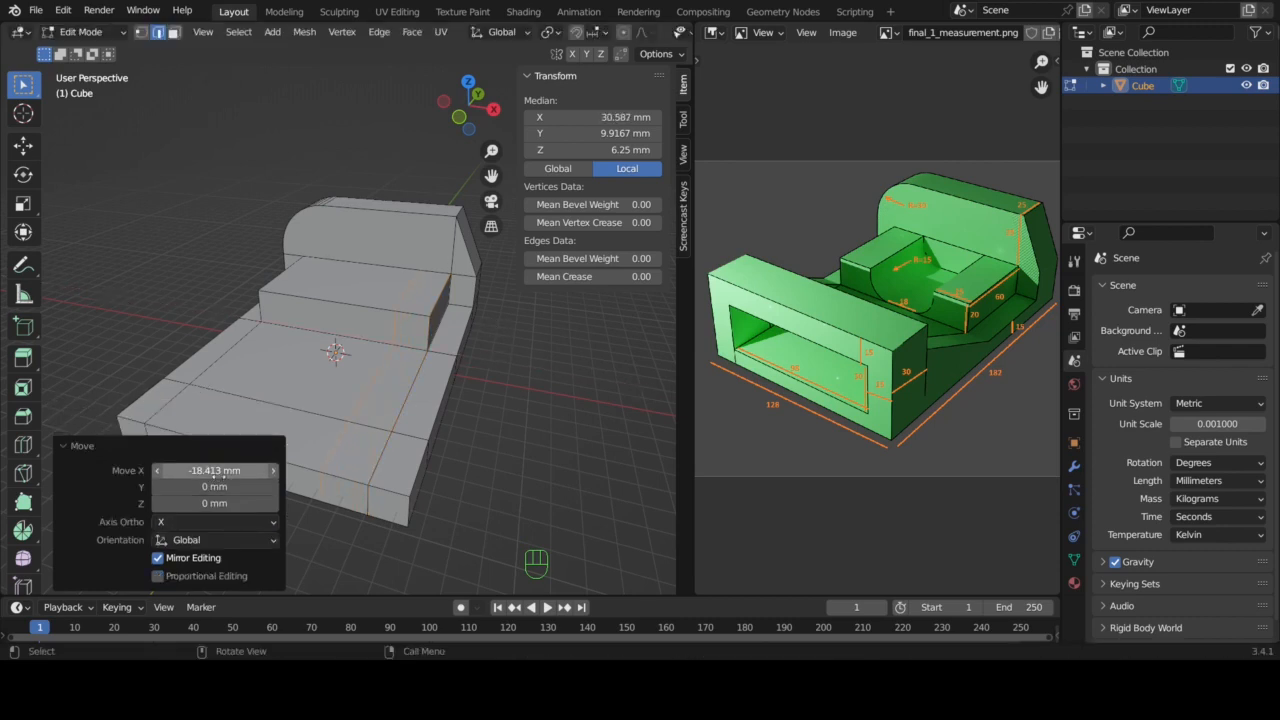
pyautogui.click(213, 470)
pyautogui.write('-25')
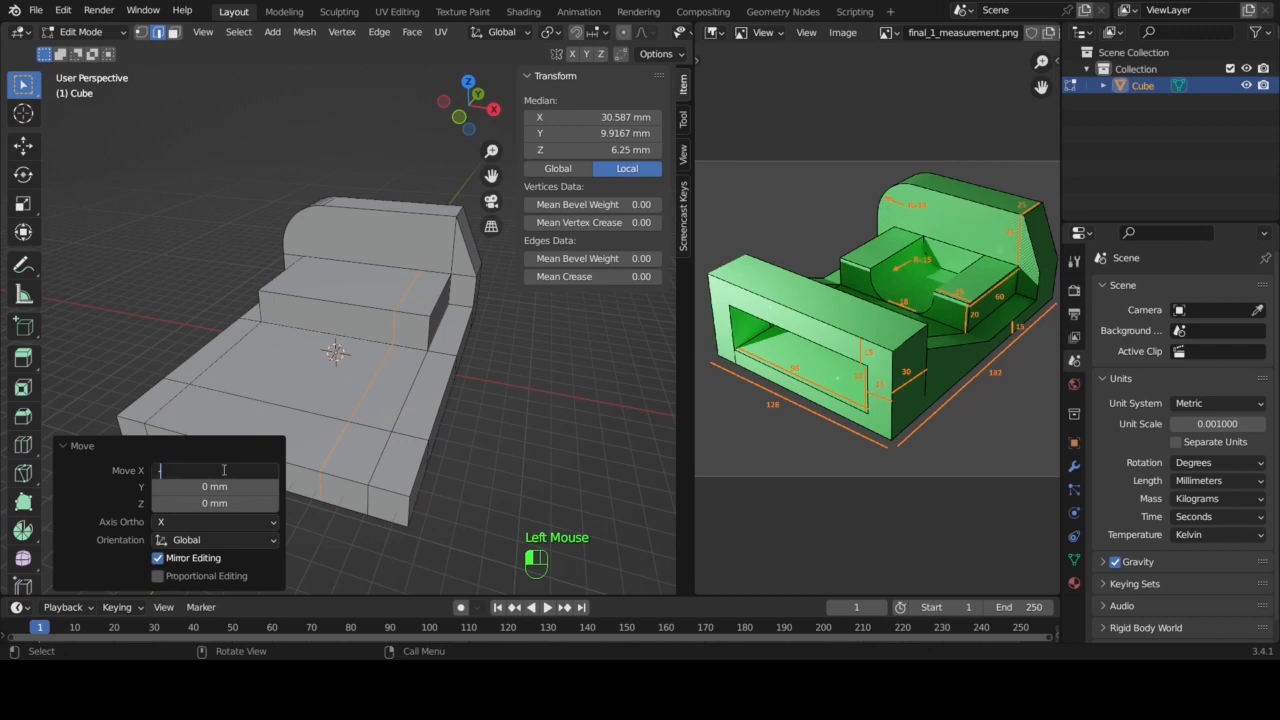
pyautogui.press('Return')
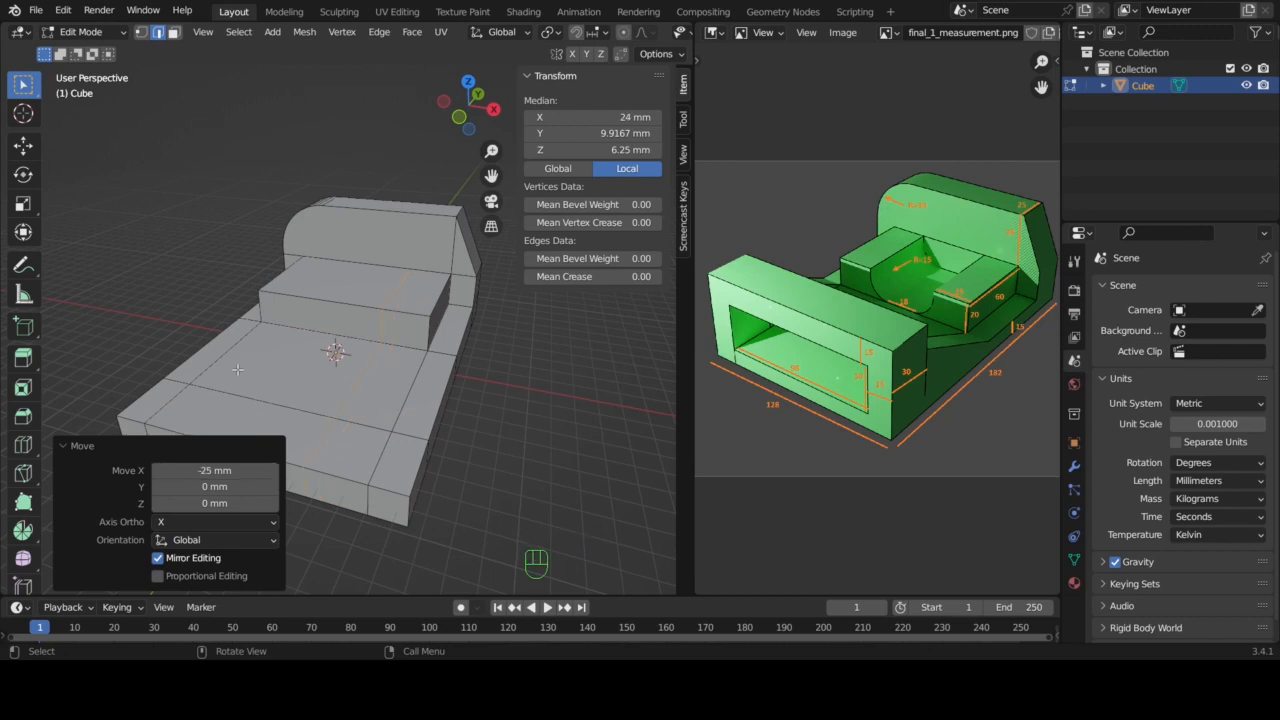
# - Add a second lengthwise loop cut through the central block, slide it fully to the block's -X edge, and move it 25 mm along X
pyautogui.hotkey('ctrl', 'r')
pyautogui.click(286, 300)
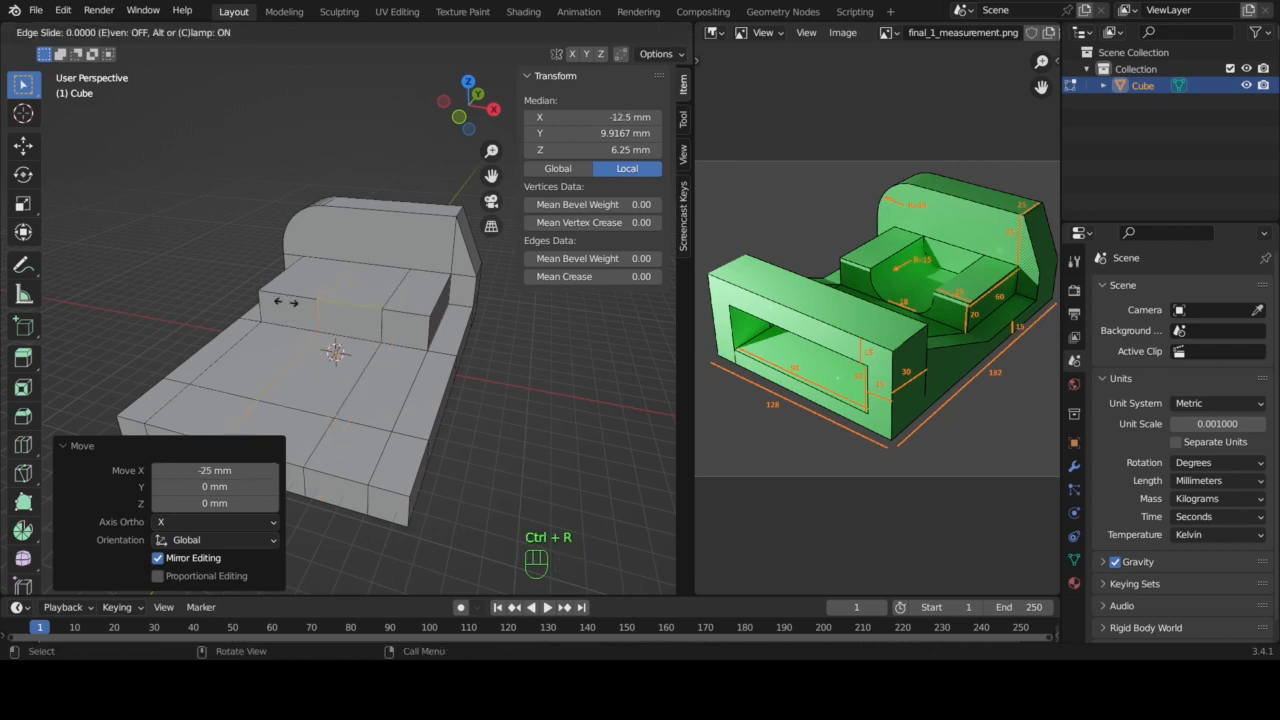
pyautogui.click(200, 277)
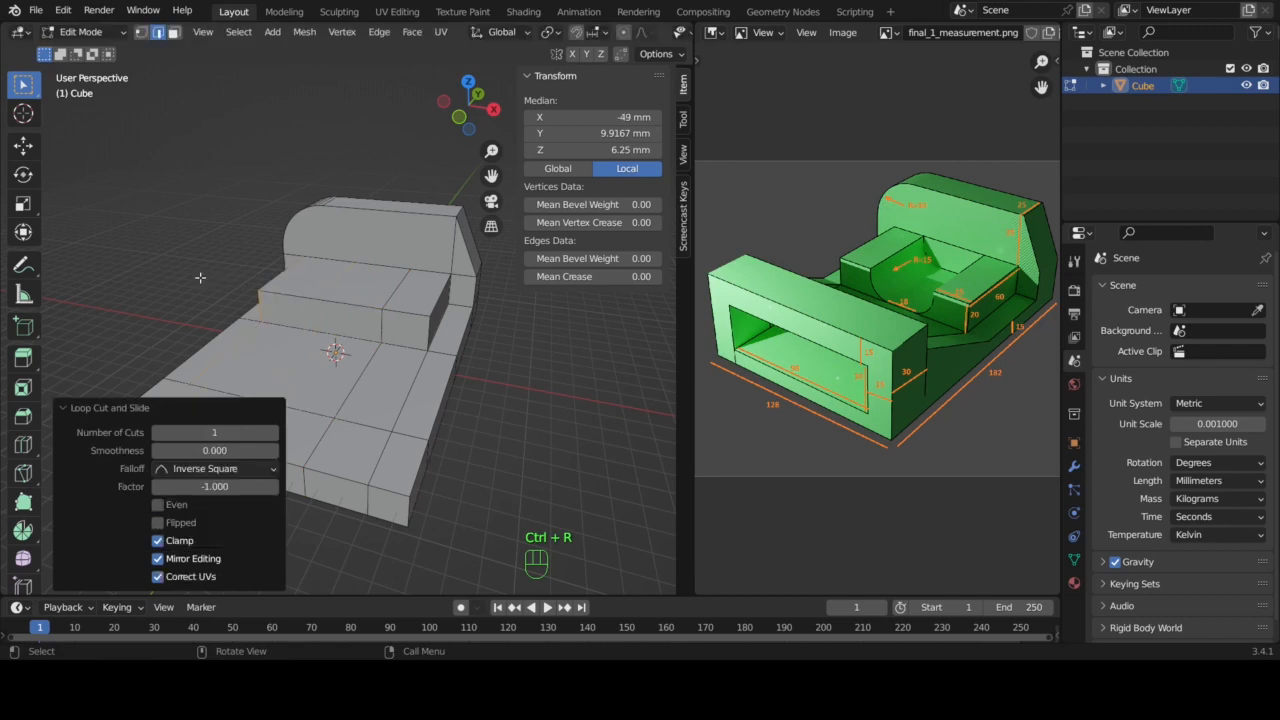
pyautogui.press('g')
pyautogui.press('x')
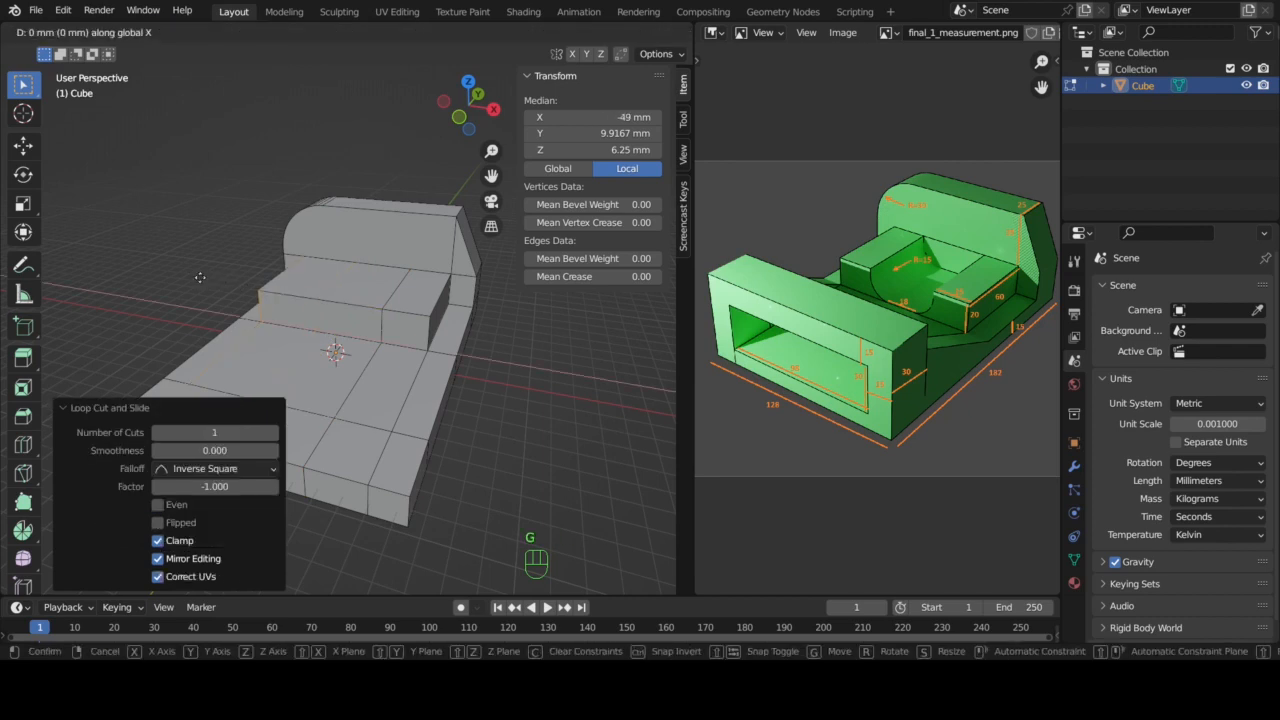
pyautogui.click(236, 287)
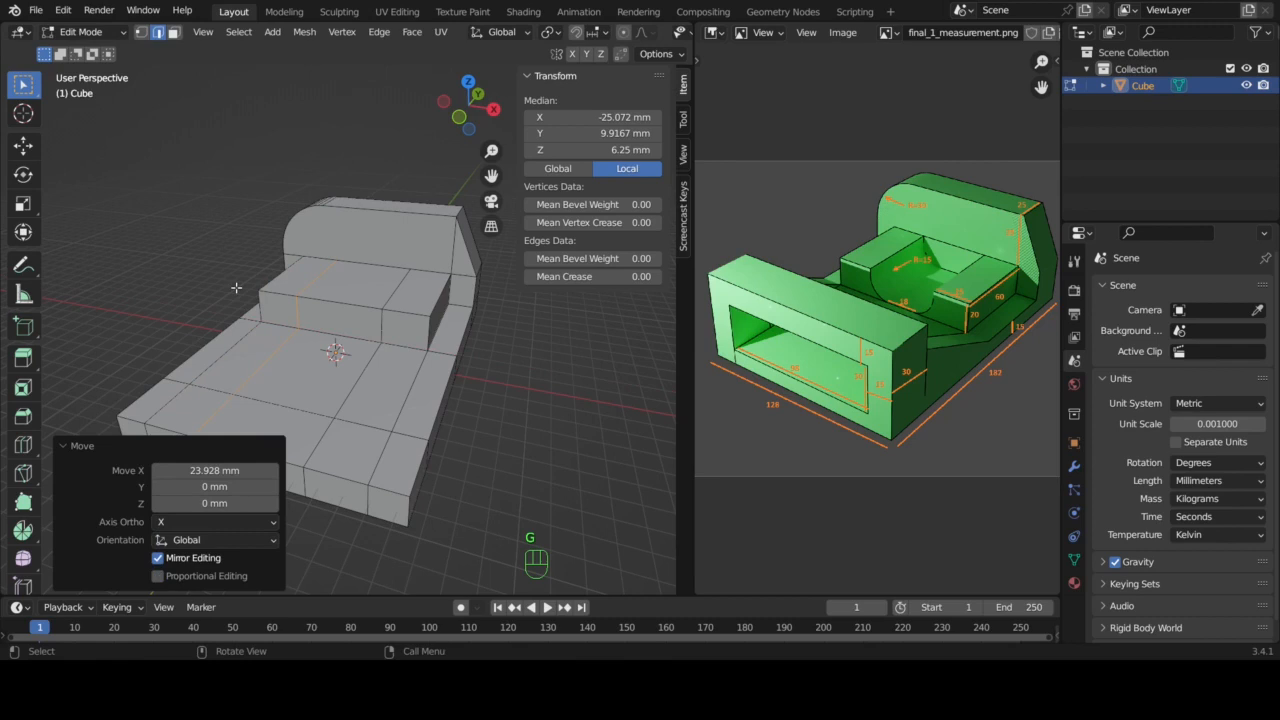
pyautogui.click(222, 469)
pyautogui.write('25')
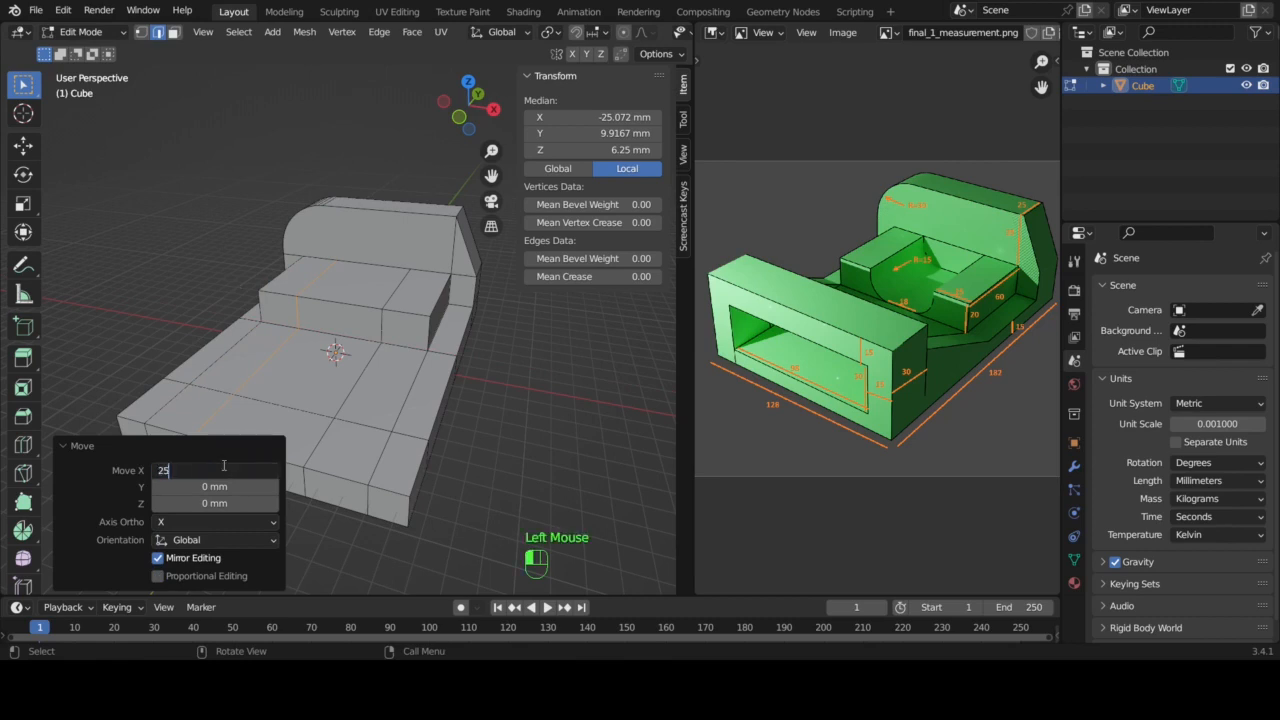
pyautogui.press('Return')
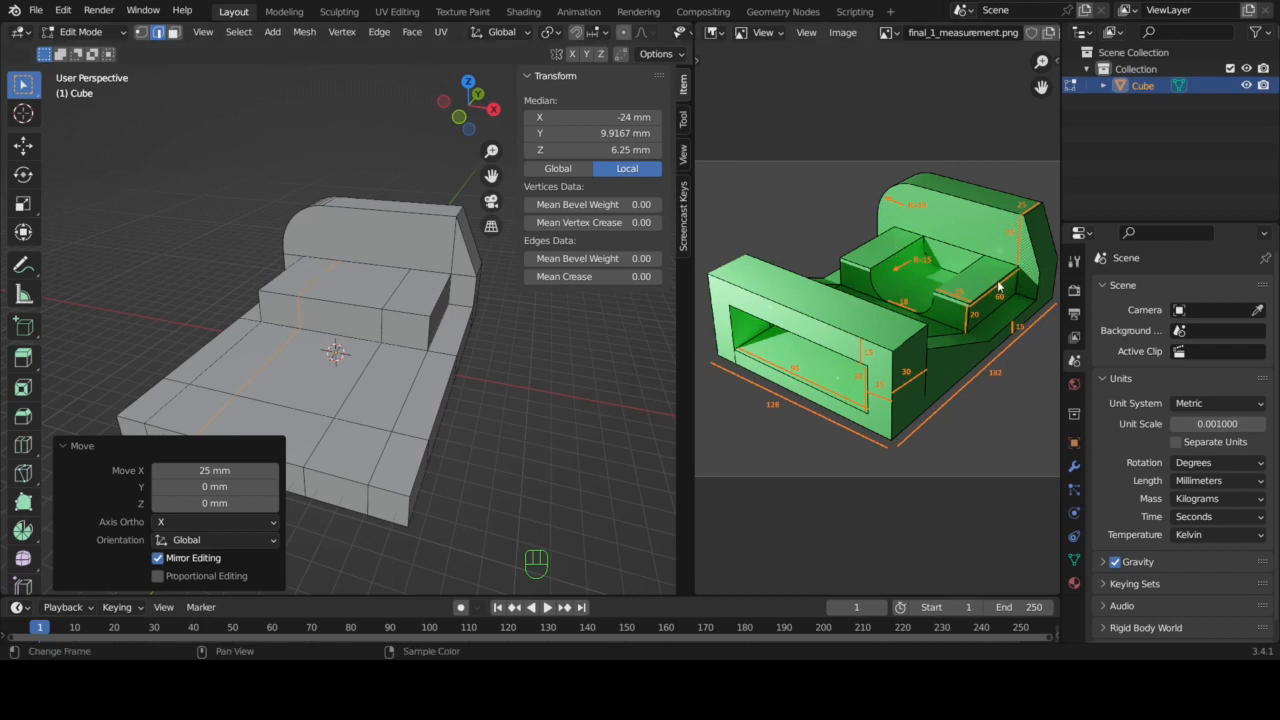
# - Delete the central block's top edge on its -Y side, between the two loop cuts, using the Edges option
pyautogui.click(349, 302)
pyautogui.press('Delete')
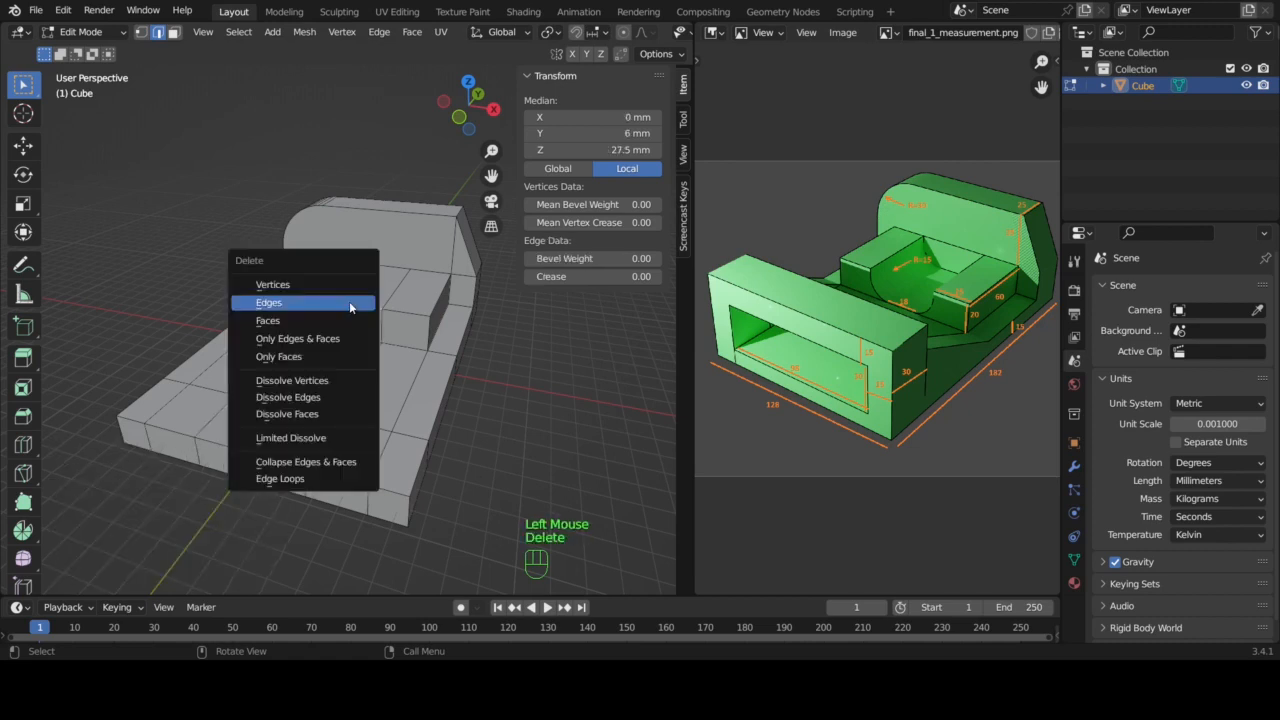
pyautogui.click(349, 304)
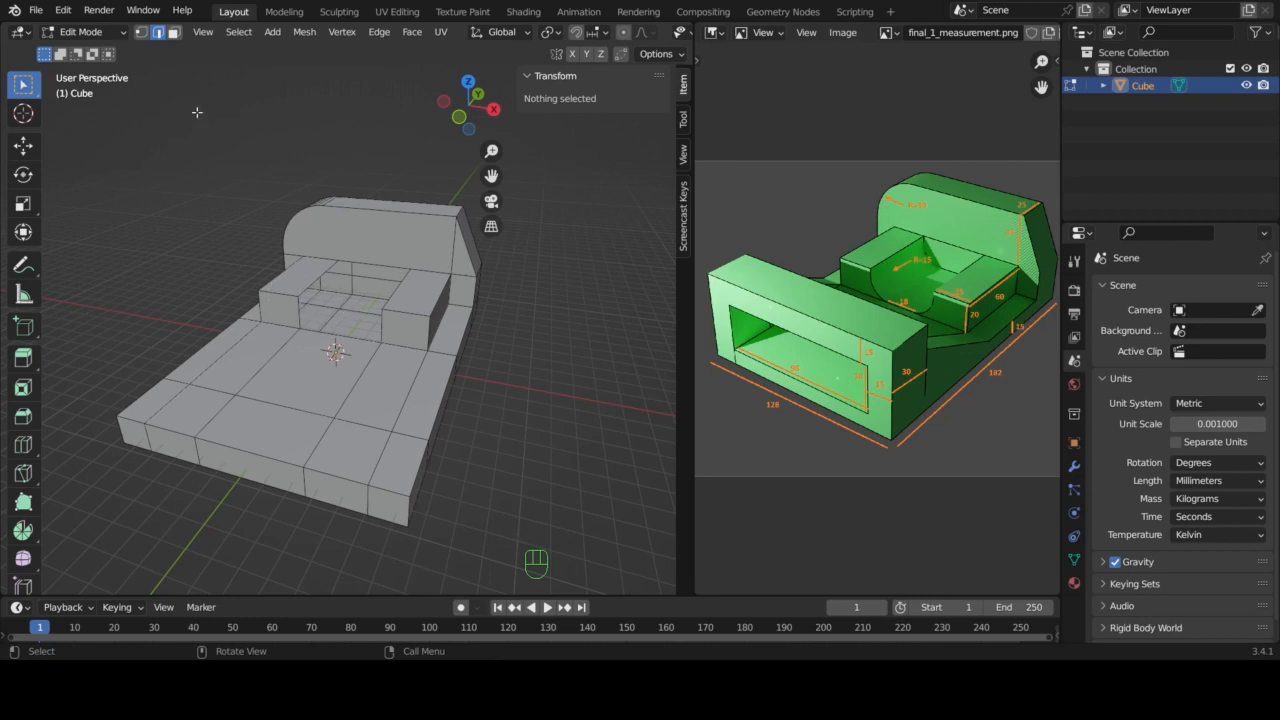
# - Switch to vertex selection and enable the Mesh: F2 add-on in the preferences
pyautogui.click(141, 32)
pyautogui.click(62, 10)
pyautogui.click(120, 249)
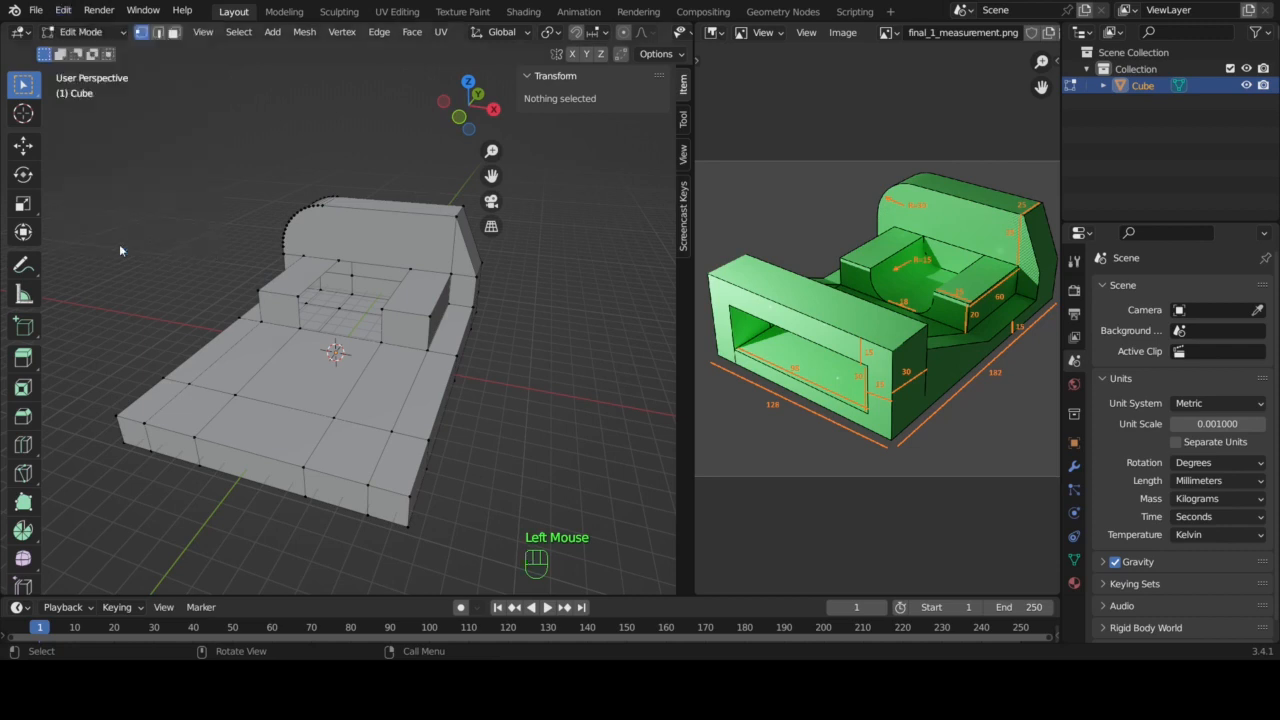
pyautogui.click(447, 66)
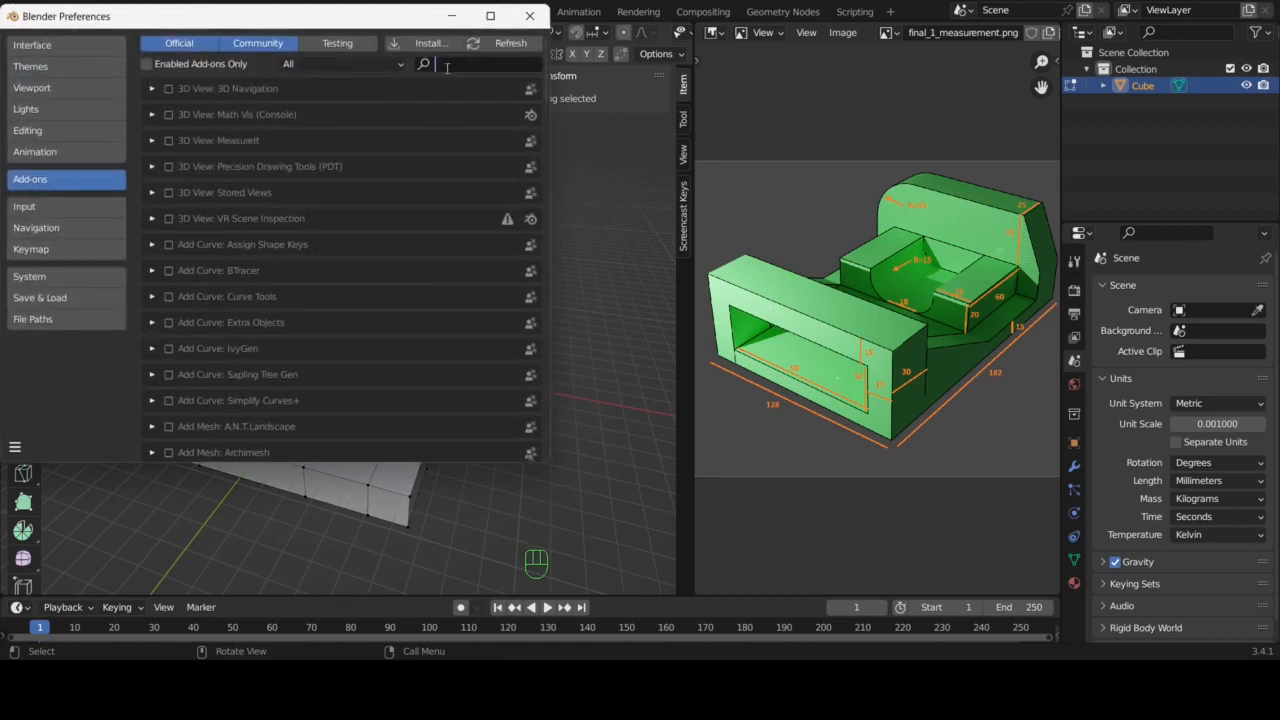
pyautogui.write('f2')
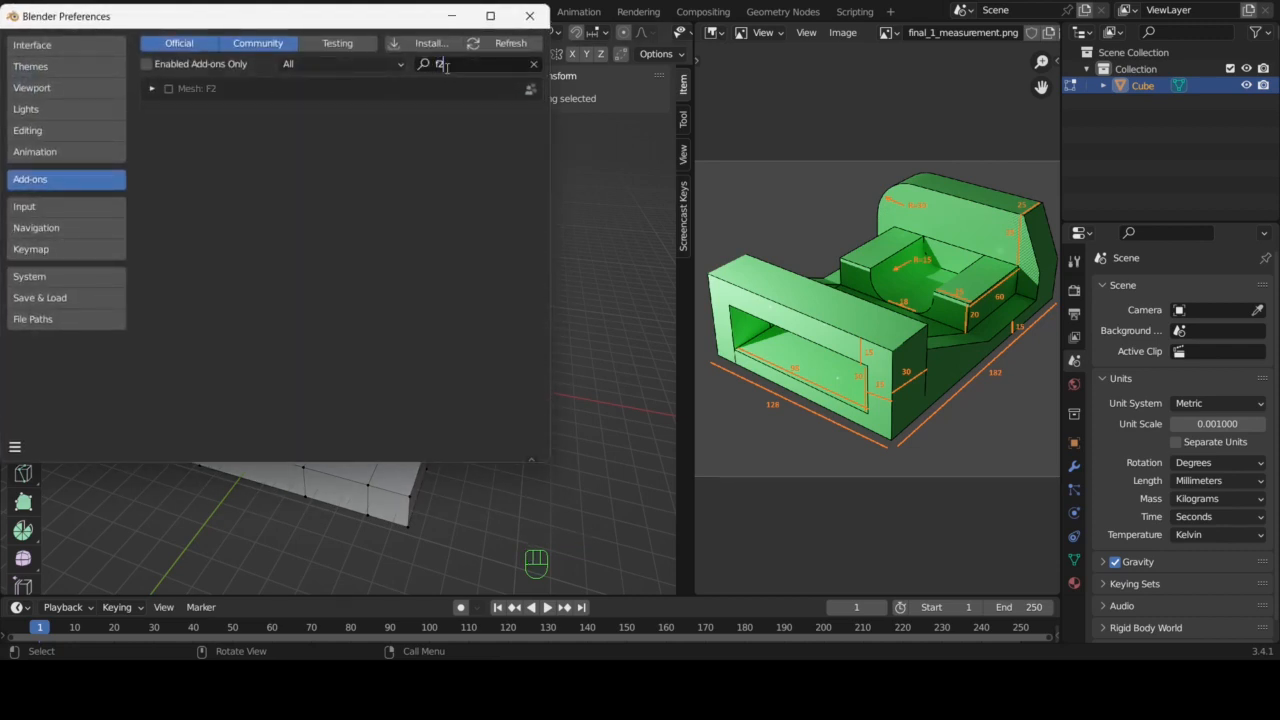
pyautogui.click(169, 88)
pyautogui.click(533, 65)
pyautogui.click(530, 16)
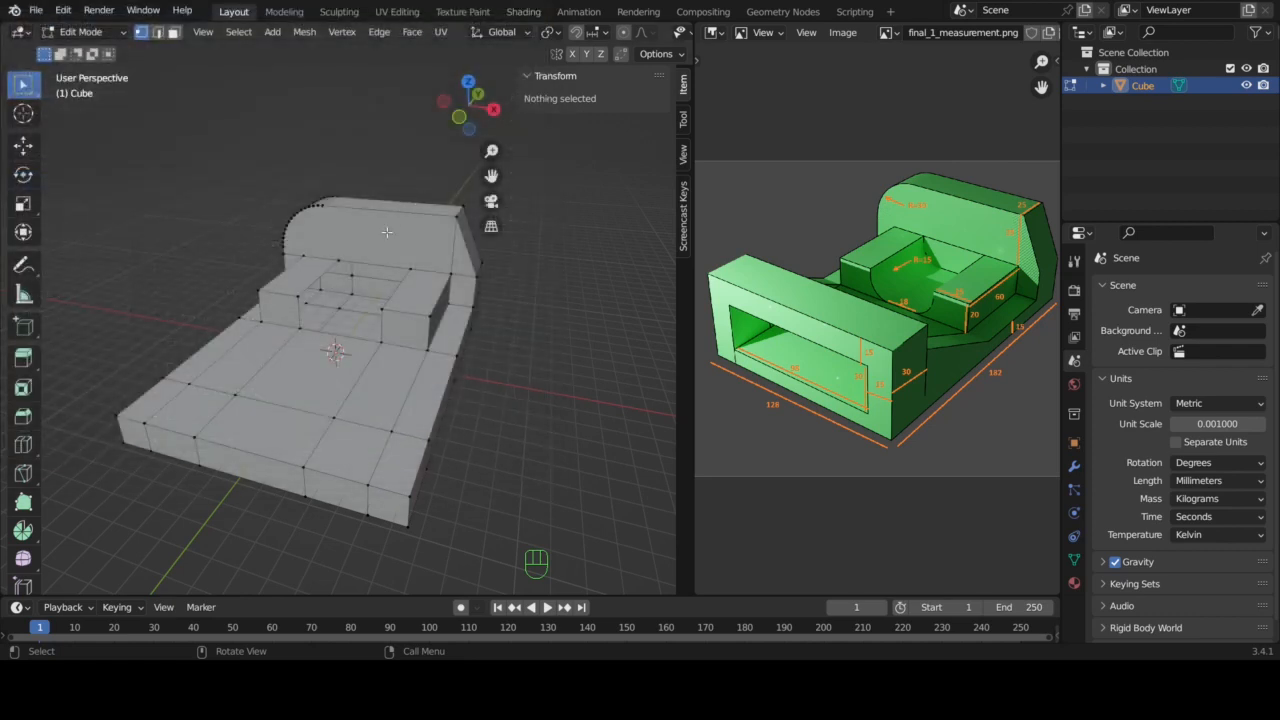
# - Fill the recess's two lengthwise side walls with F2, starting from the top -Y corner vertex on each side
pyautogui.click(297, 295)
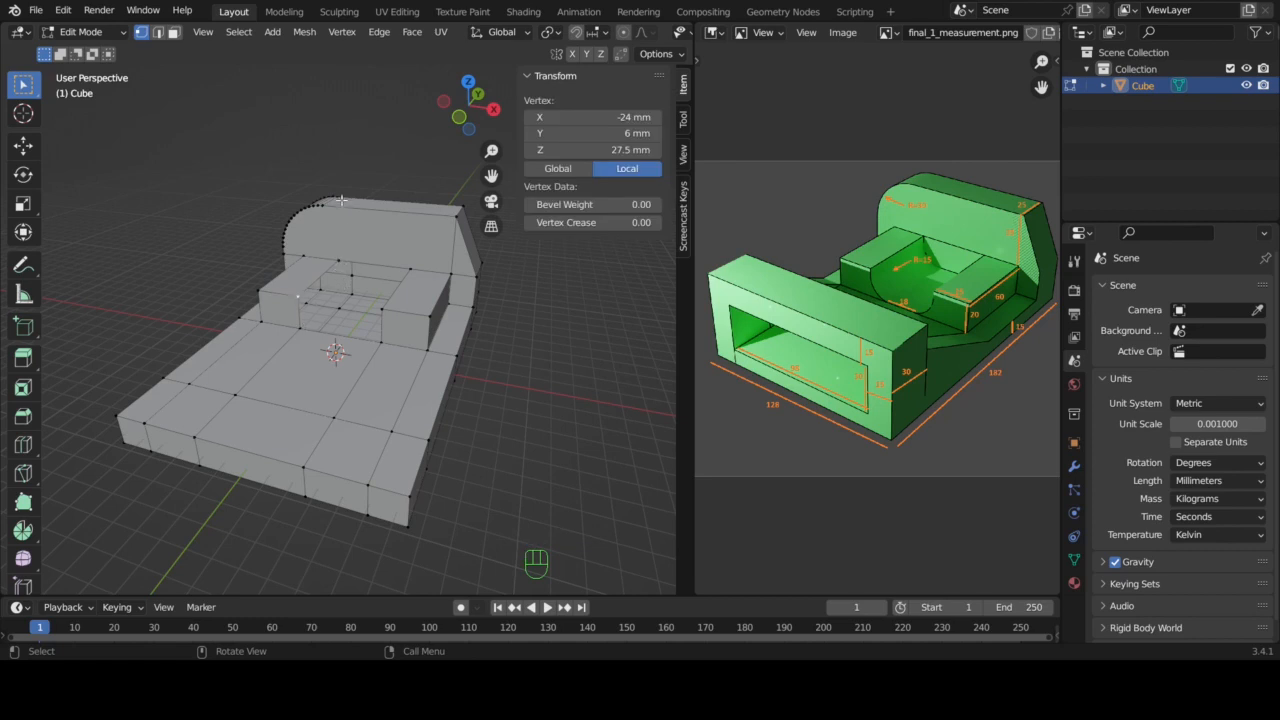
pyautogui.press('f')
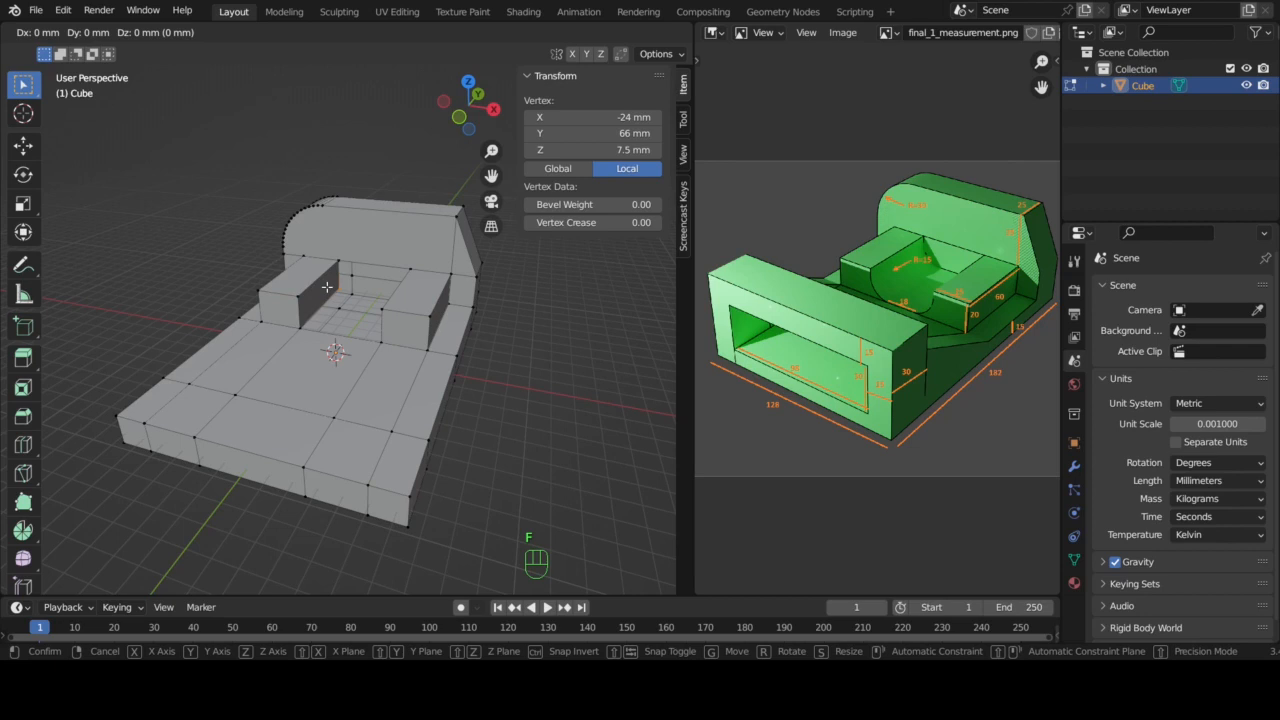
pyautogui.click(327, 287)
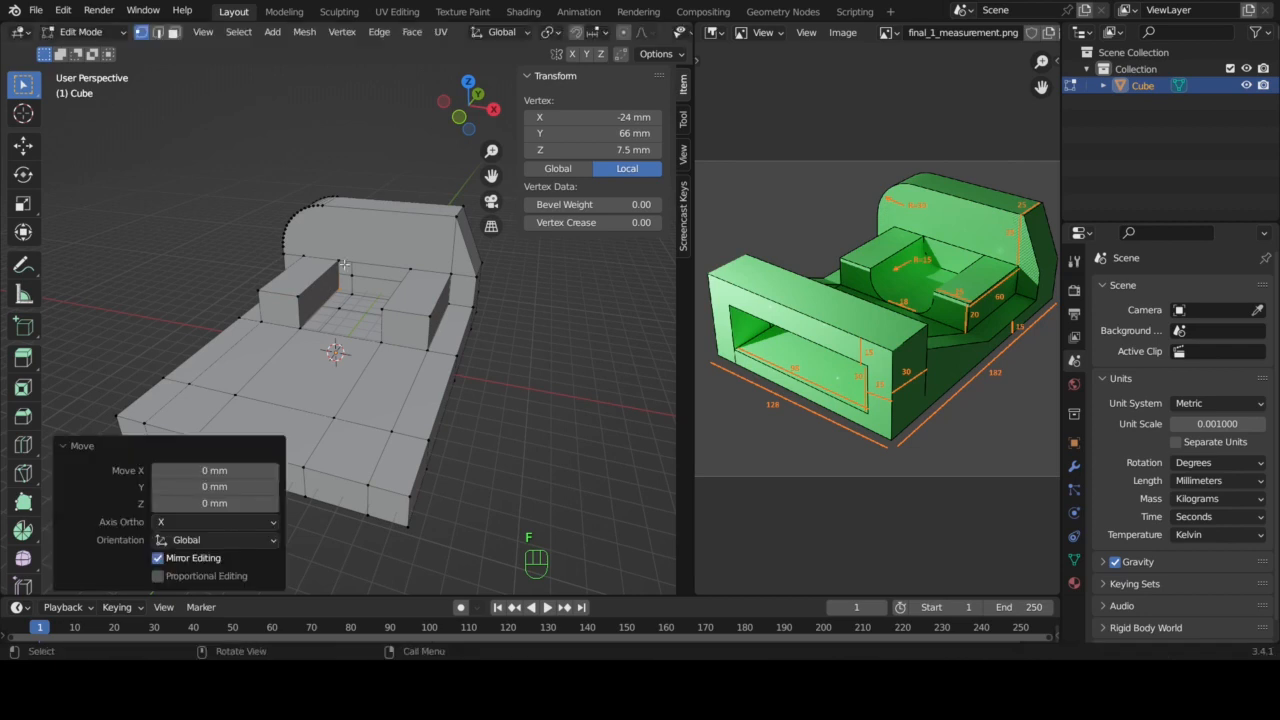
pyautogui.moveTo(377, 332); pyautogui.dragTo(376, 332, button='middle')
pyautogui.click(421, 296)
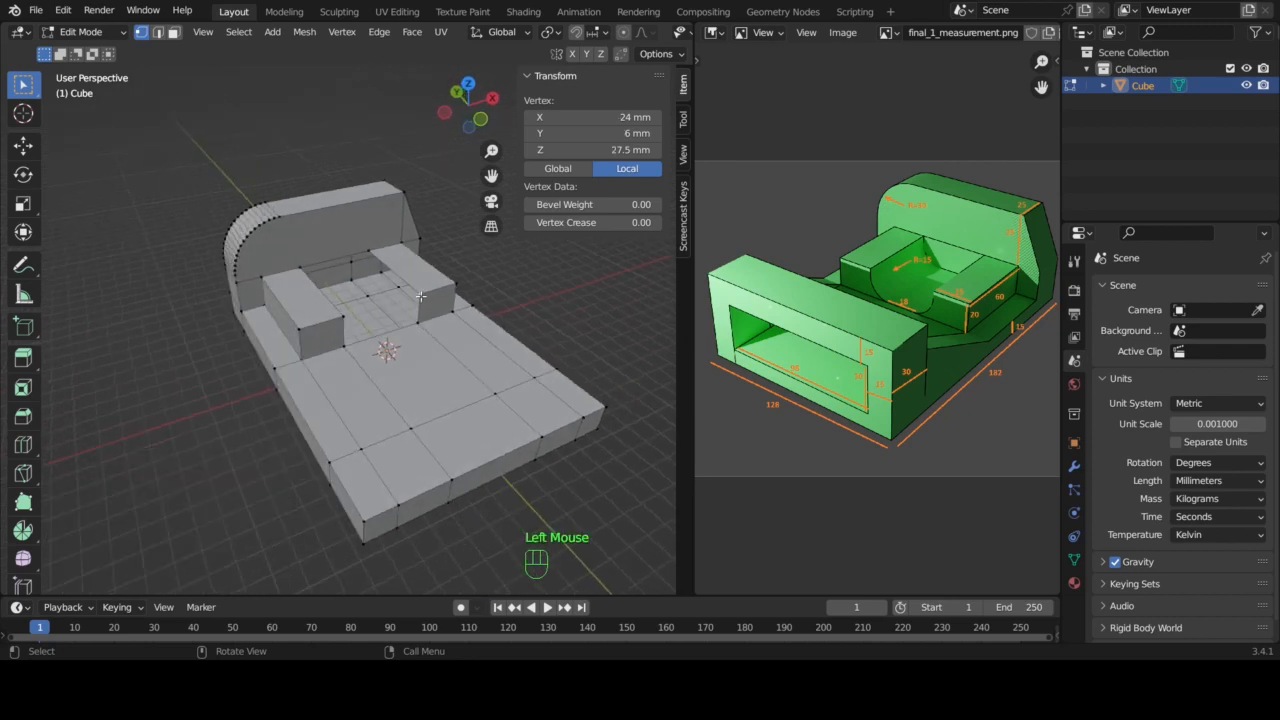
pyautogui.press('f')
pyautogui.click(421, 296)
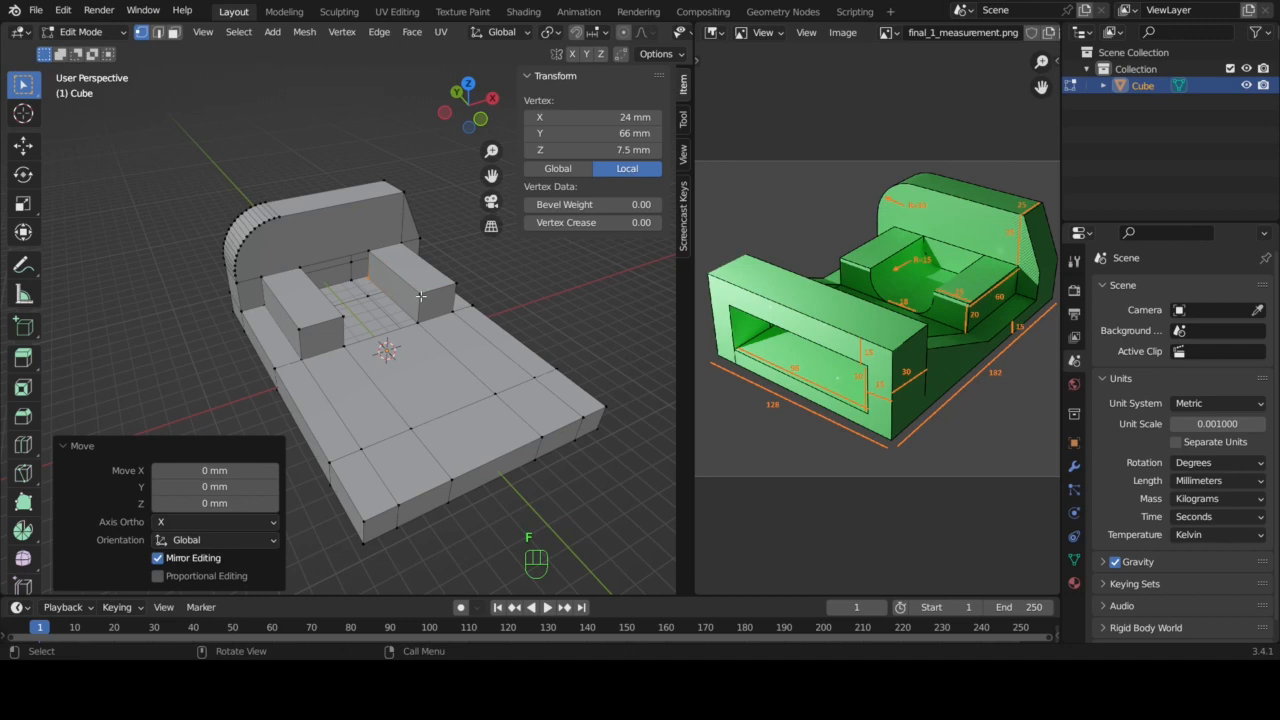
# - Select the four corner vertices of the recess opening against the upright wall and fill them with a face
pyautogui.moveTo(353, 330); pyautogui.dragTo(306, 282, button='middle')
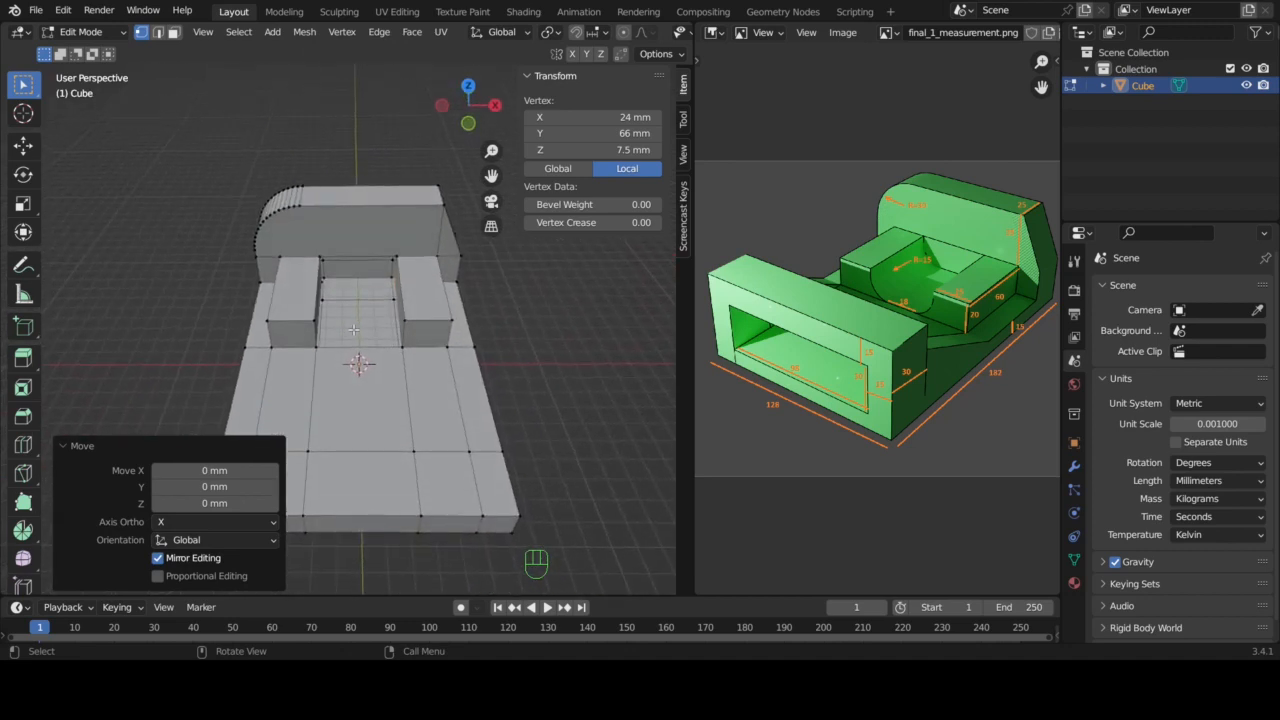
pyautogui.click(396, 256)
pyautogui.keyDown('shift'); pyautogui.click(394, 280); pyautogui.keyUp('shift')
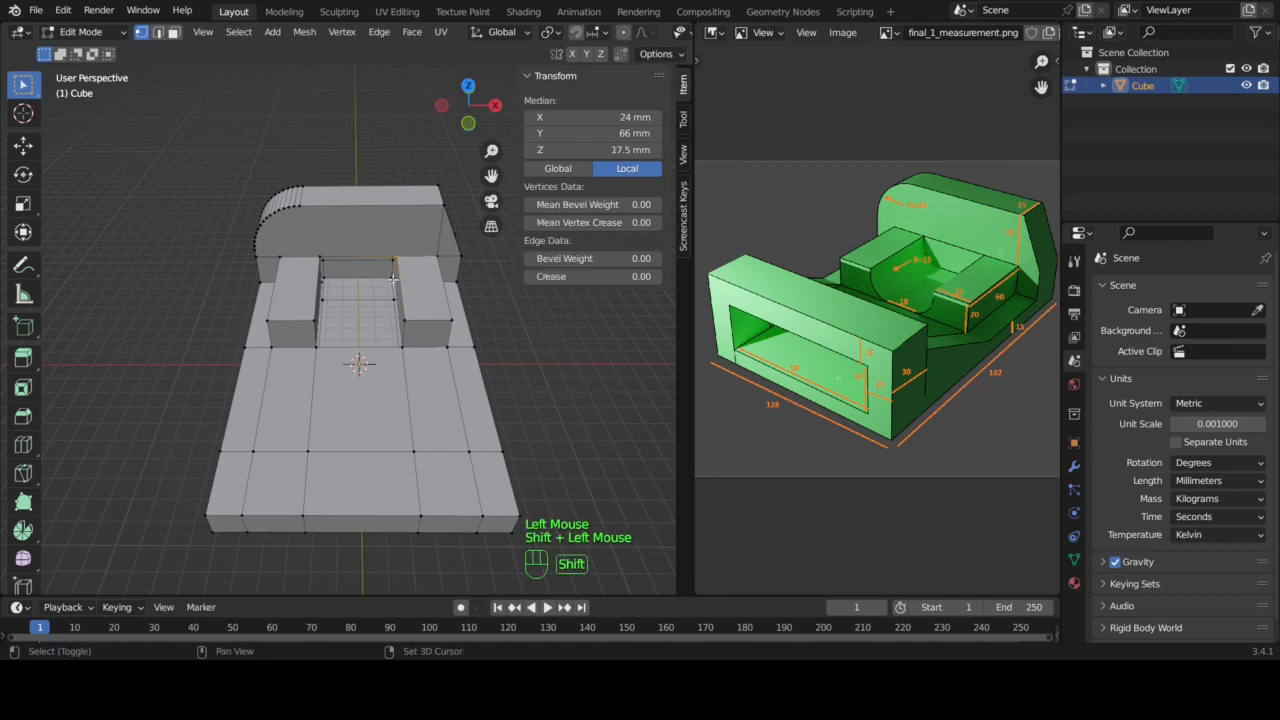
pyautogui.keyDown('shift'); pyautogui.click(322, 282); pyautogui.keyUp('shift')
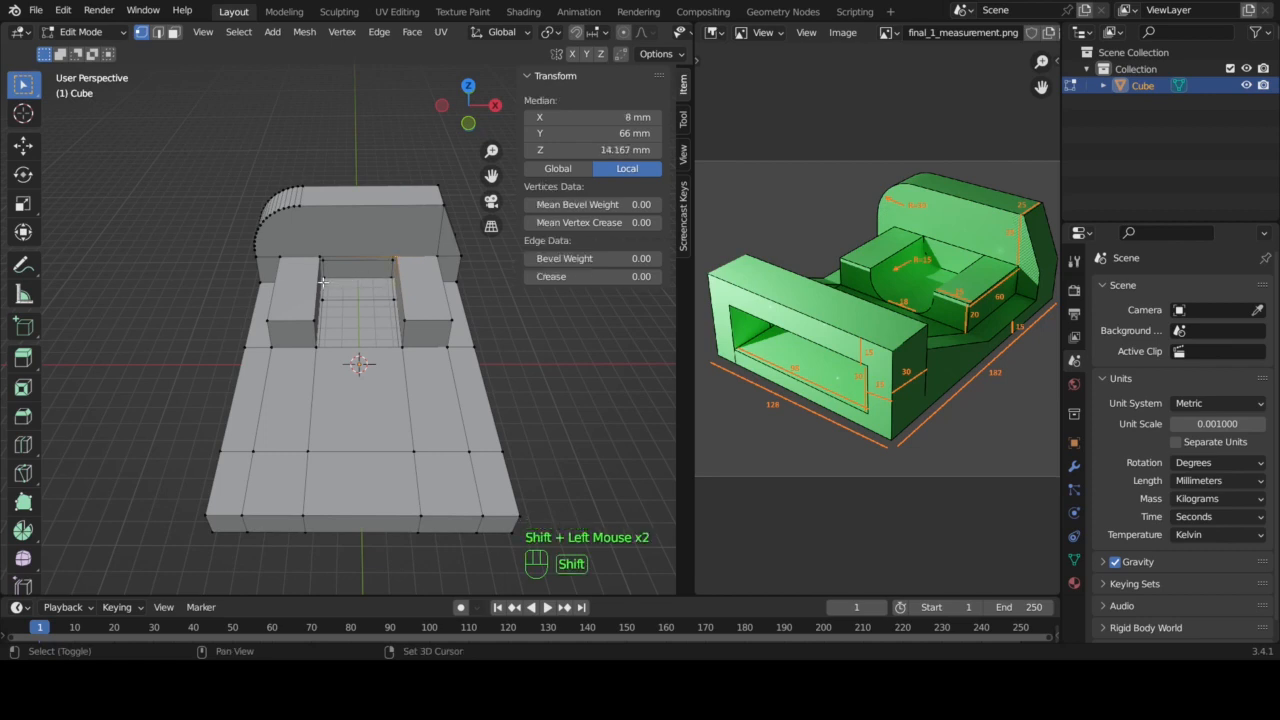
pyautogui.keyDown('shift'); pyautogui.click(317, 258); pyautogui.keyUp('shift')
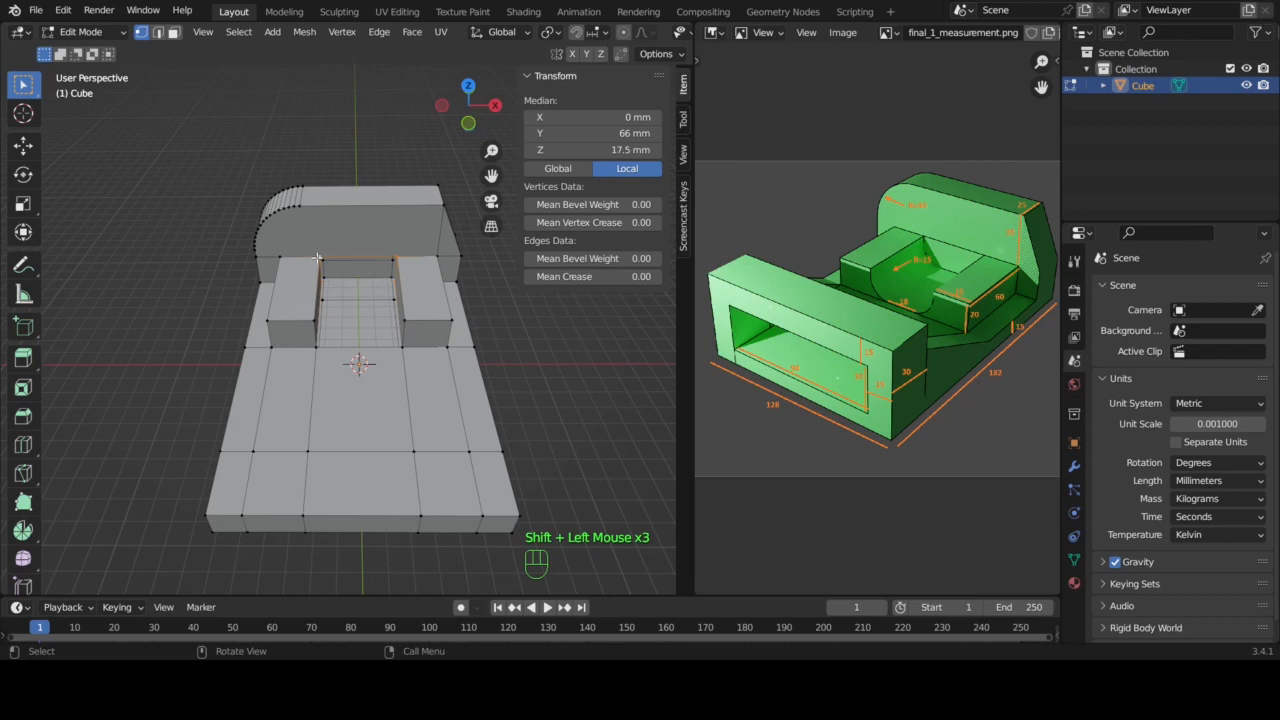
pyautogui.press('f')
# - Select the recess's four floor corner vertices and fill them with a face
pyautogui.click(322, 281)
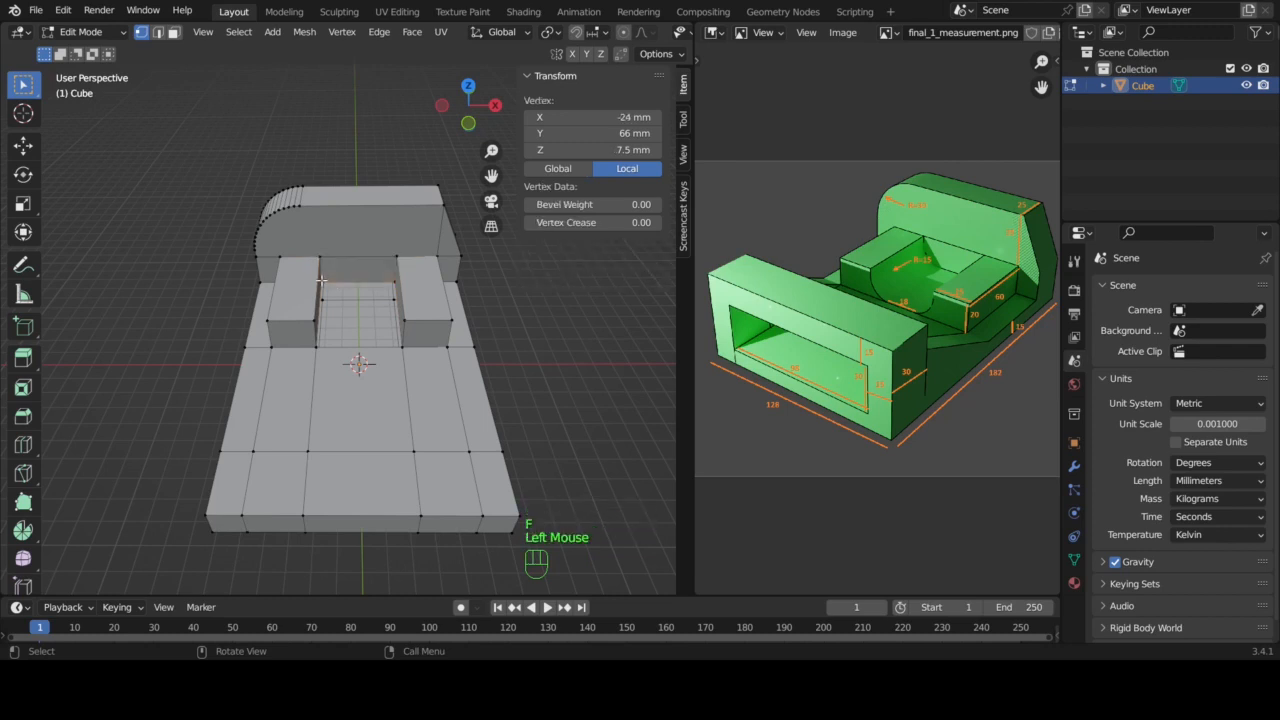
pyautogui.keyDown('shift'); pyautogui.click(316, 346); pyautogui.keyUp('shift')
pyautogui.keyDown('shift'); pyautogui.click(400, 345); pyautogui.keyUp('shift')
pyautogui.keyDown('shift'); pyautogui.click(391, 281); pyautogui.keyUp('shift')
pyautogui.press('f')
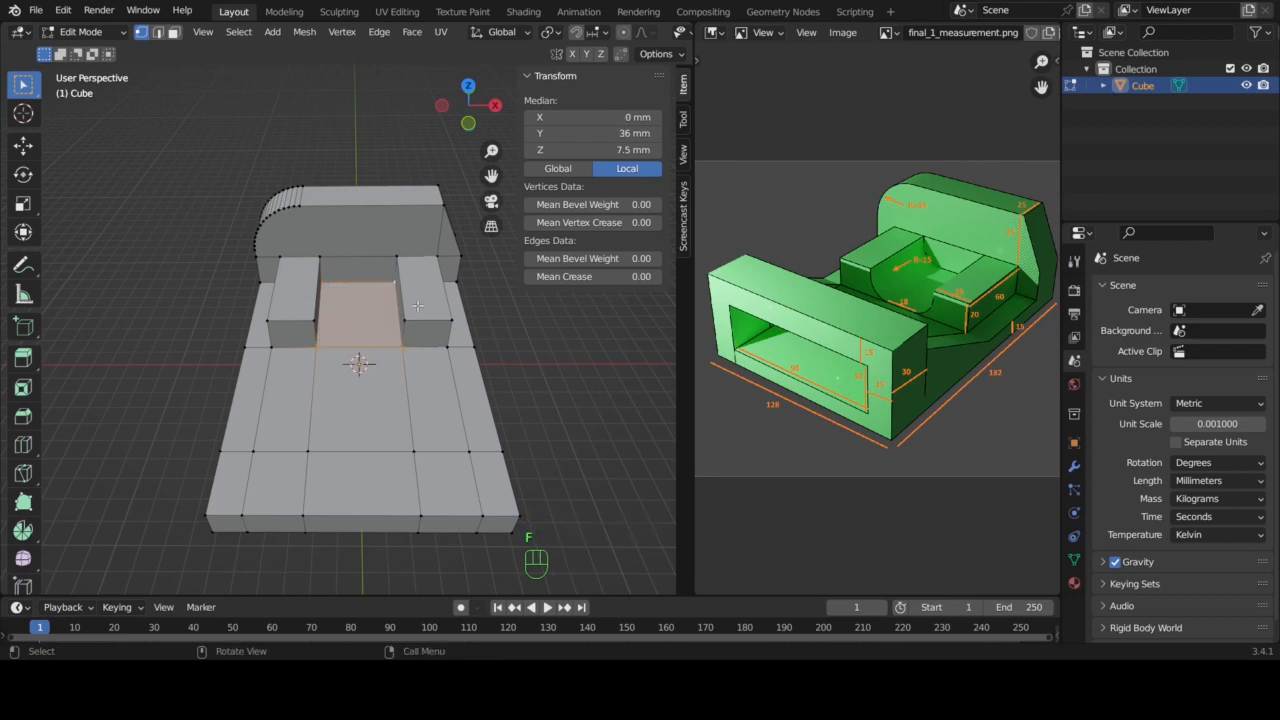
# - In edge selection, bevel the two lengthwise edges where the recess floor meets its side walls with a width of 15 mm
pyautogui.click(157, 32)
pyautogui.click(322, 298)
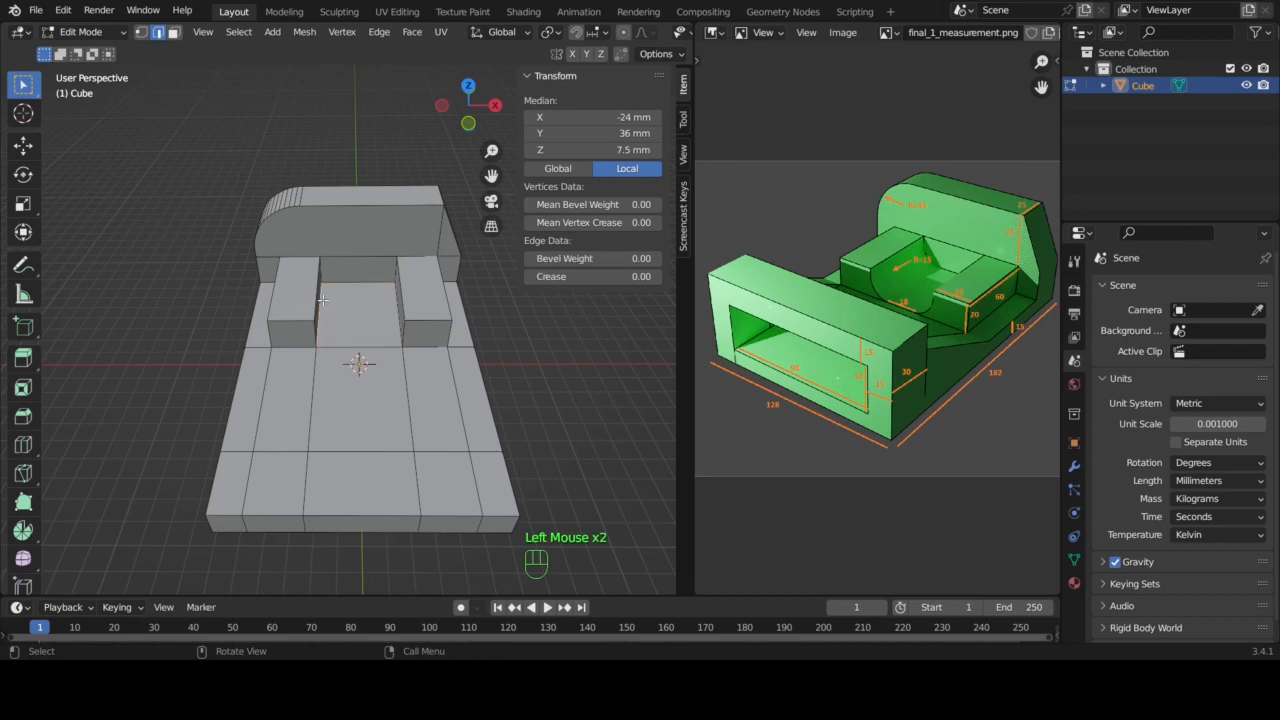
pyautogui.keyDown('shift'); pyautogui.click(394, 305); pyautogui.keyUp('shift')
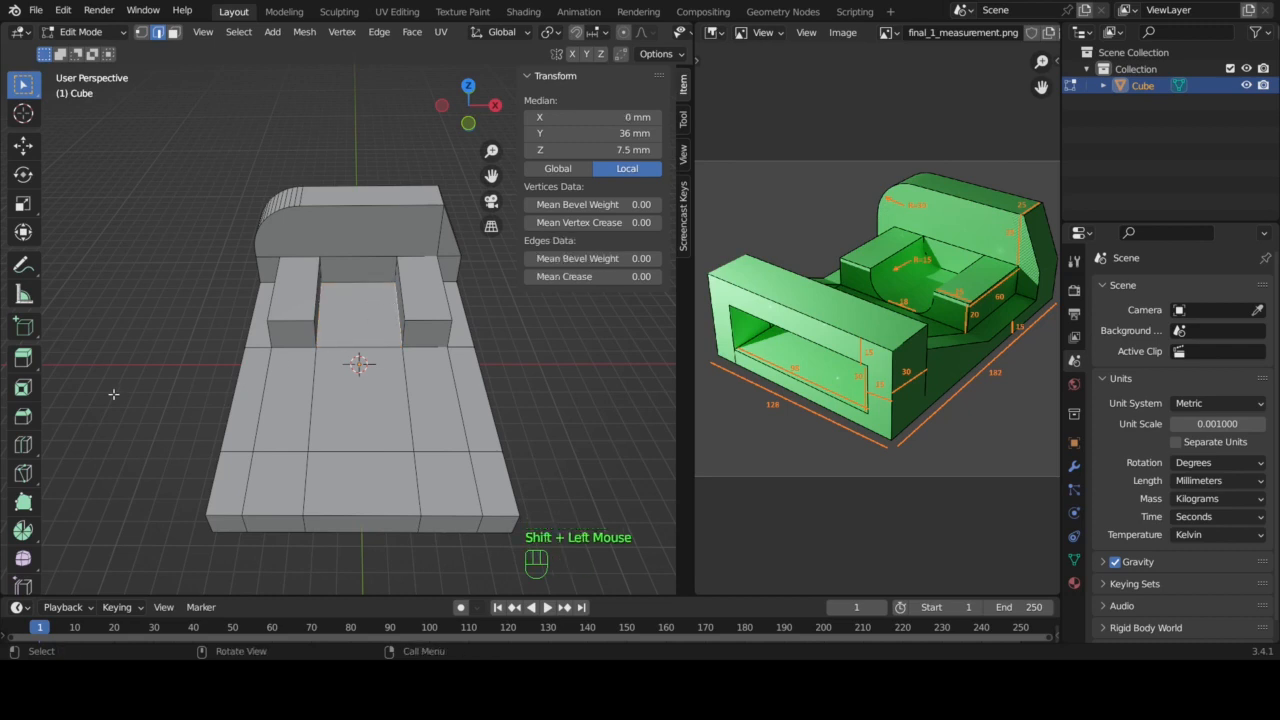
pyautogui.click(24, 418)
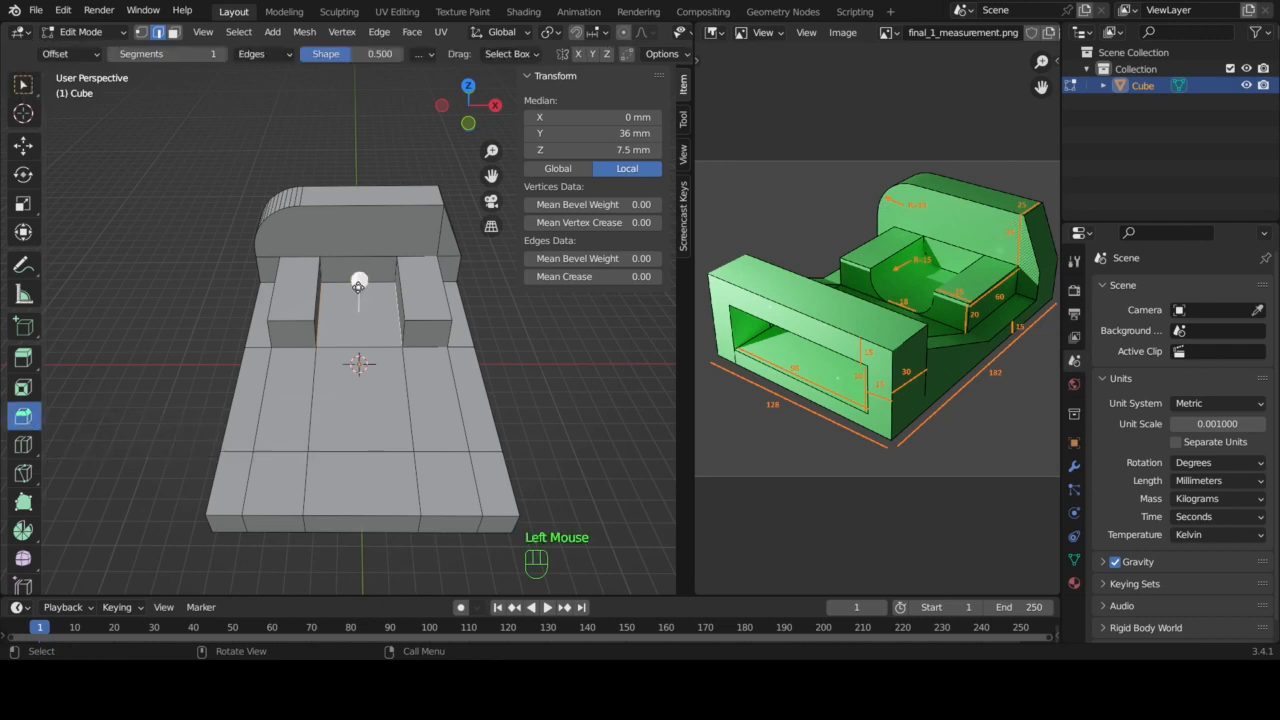
pyautogui.moveTo(360, 281); pyautogui.dragTo(376, 254)
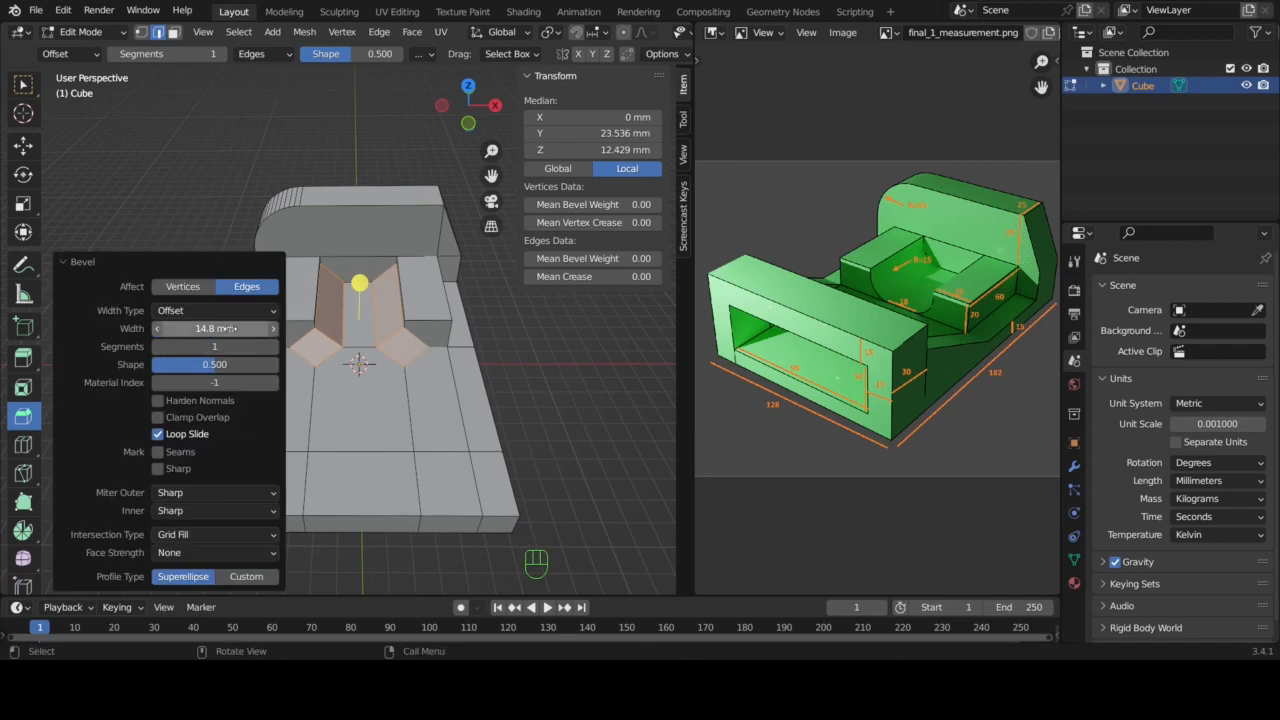
pyautogui.click(231, 328)
pyautogui.write('15')
pyautogui.press('Return')
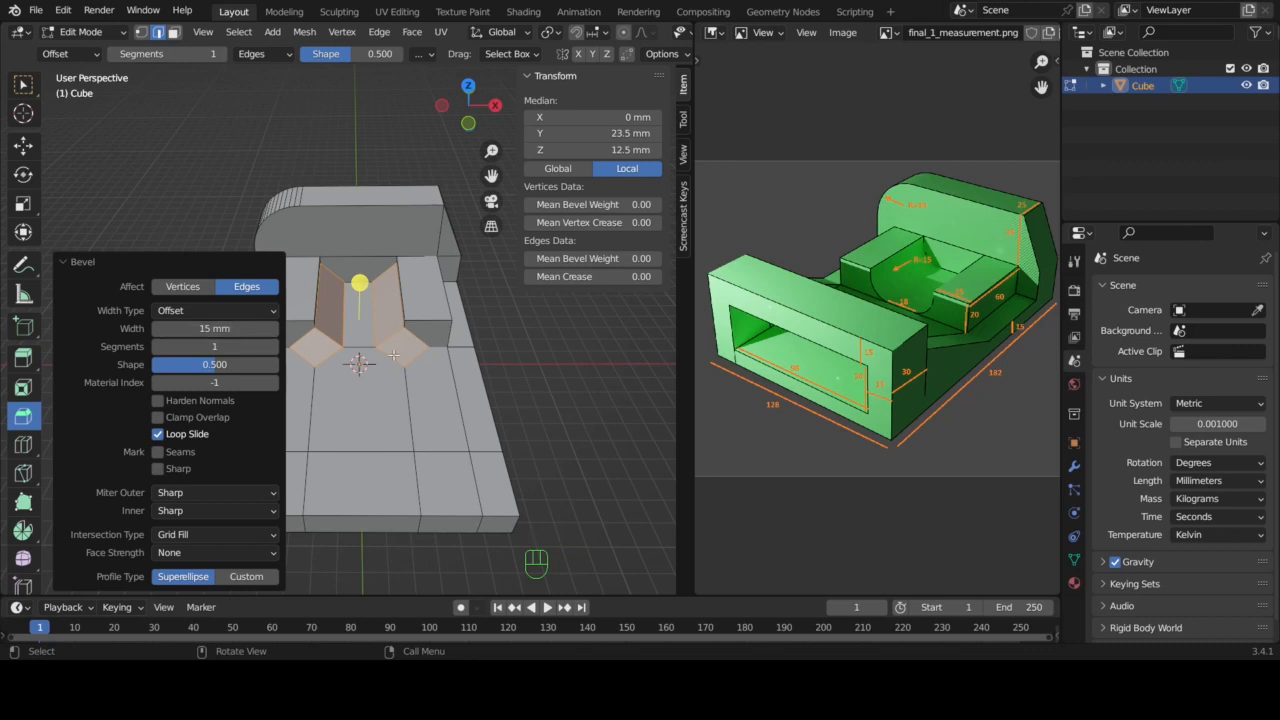
# - Round the recess bevel by keeping it on edges with 15 segments, return to the Select Box tool, and inspect the recess
pyautogui.click(185, 287)
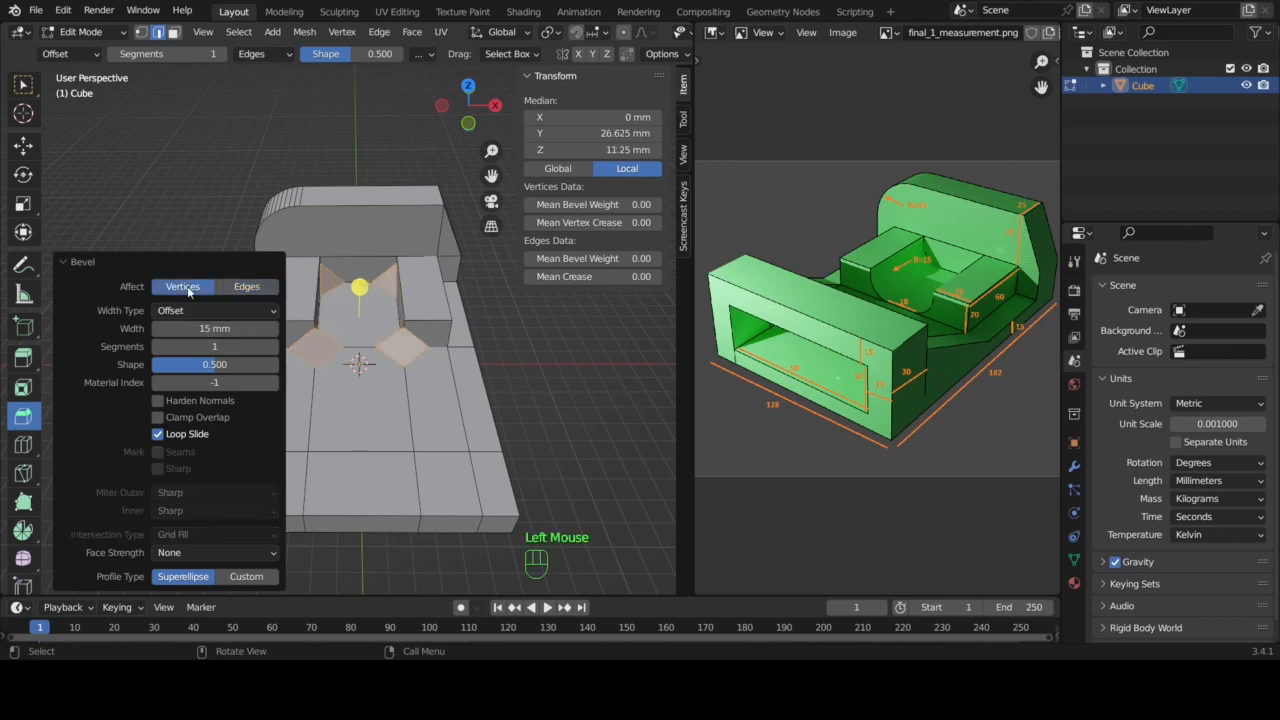
pyautogui.click(245, 287)
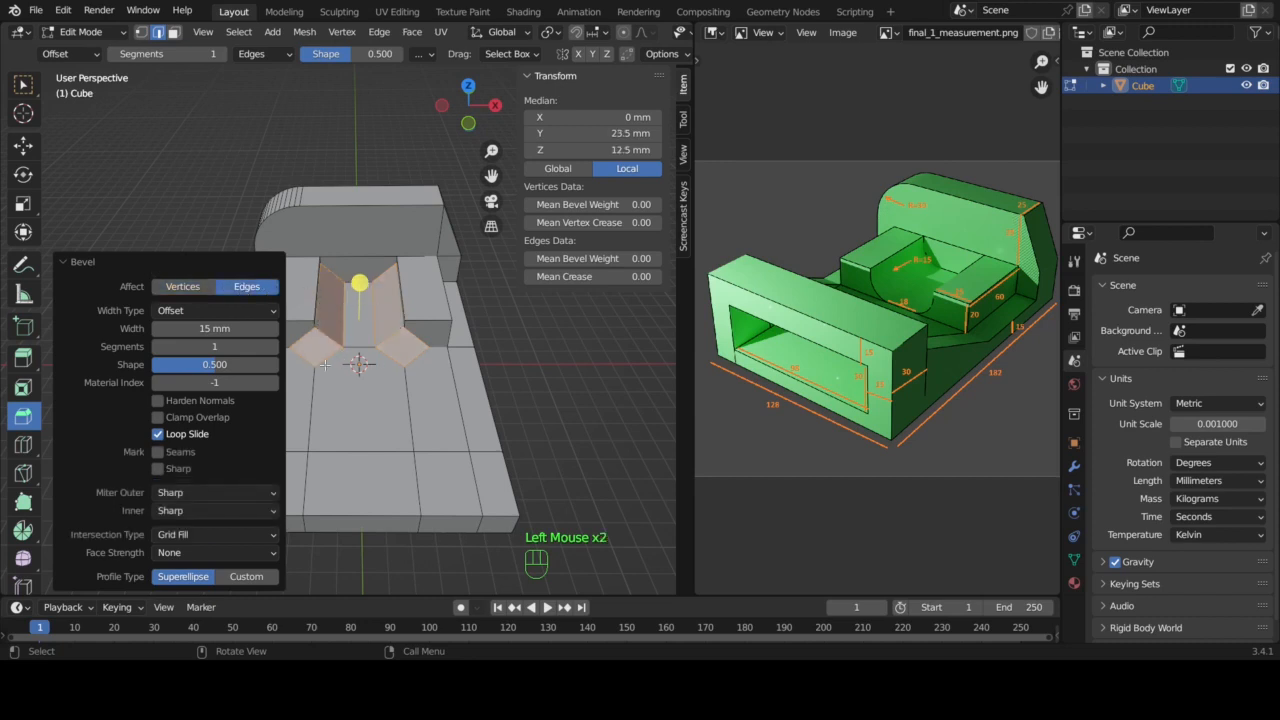
pyautogui.click(273, 346)
pyautogui.click(273, 346)
pyautogui.click(273, 346)
pyautogui.click(273, 346)
pyautogui.click(273, 346)
pyautogui.click(273, 346)
pyautogui.click(273, 346)
pyautogui.click(273, 346)
pyautogui.click(273, 346)
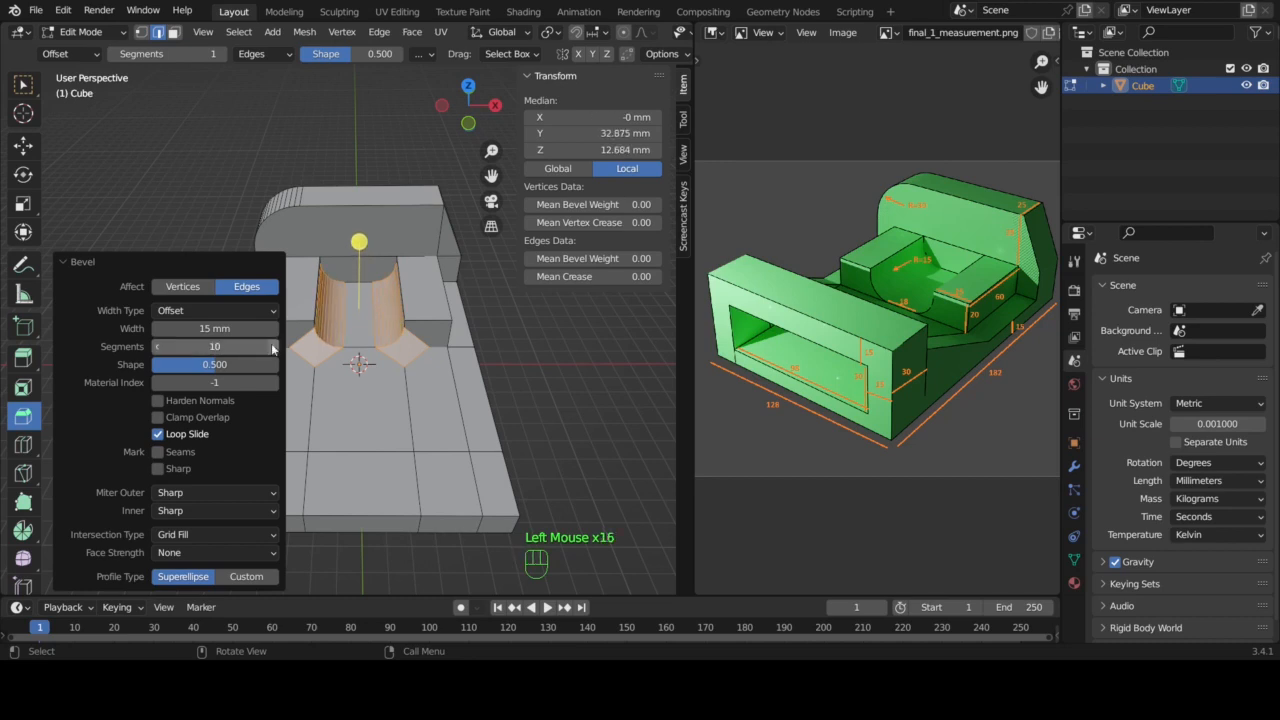
pyautogui.click(273, 346)
pyautogui.click(273, 346)
pyautogui.click(273, 346)
pyautogui.click(273, 346)
pyautogui.click(273, 346)
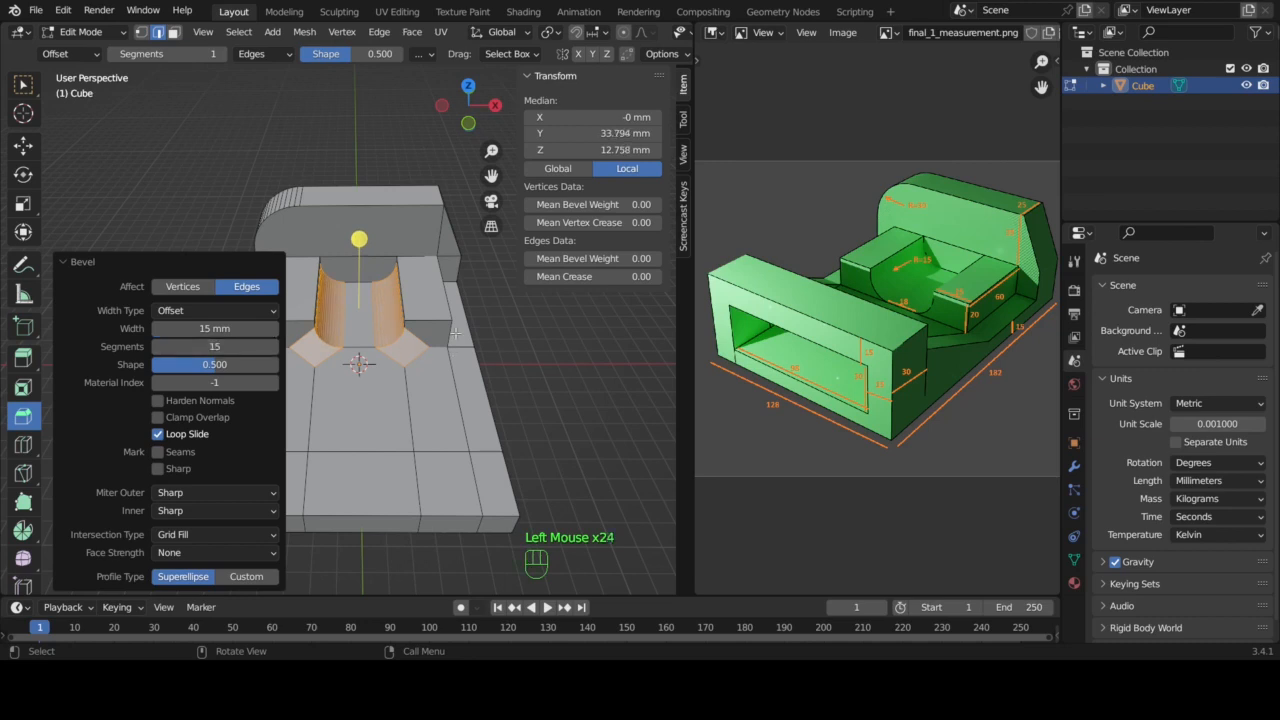
pyautogui.moveTo(23, 84); pyautogui.dragTo(88, 123)
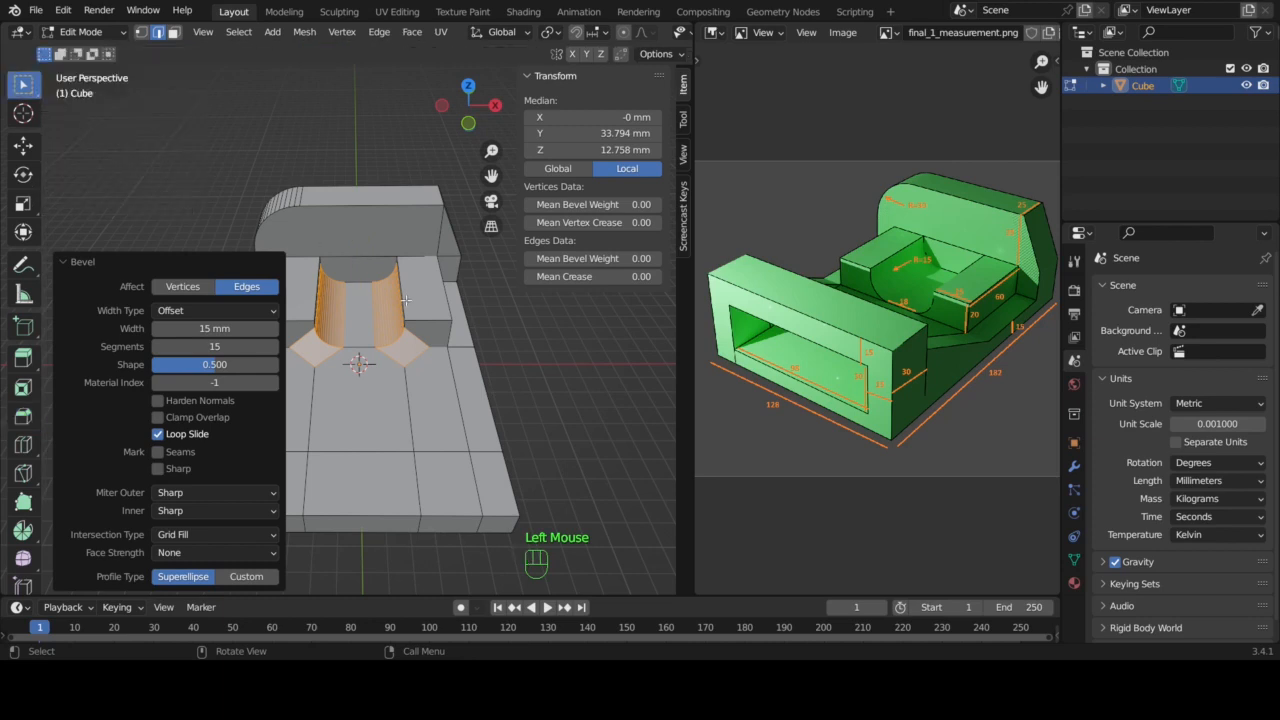
pyautogui.click(500, 315)
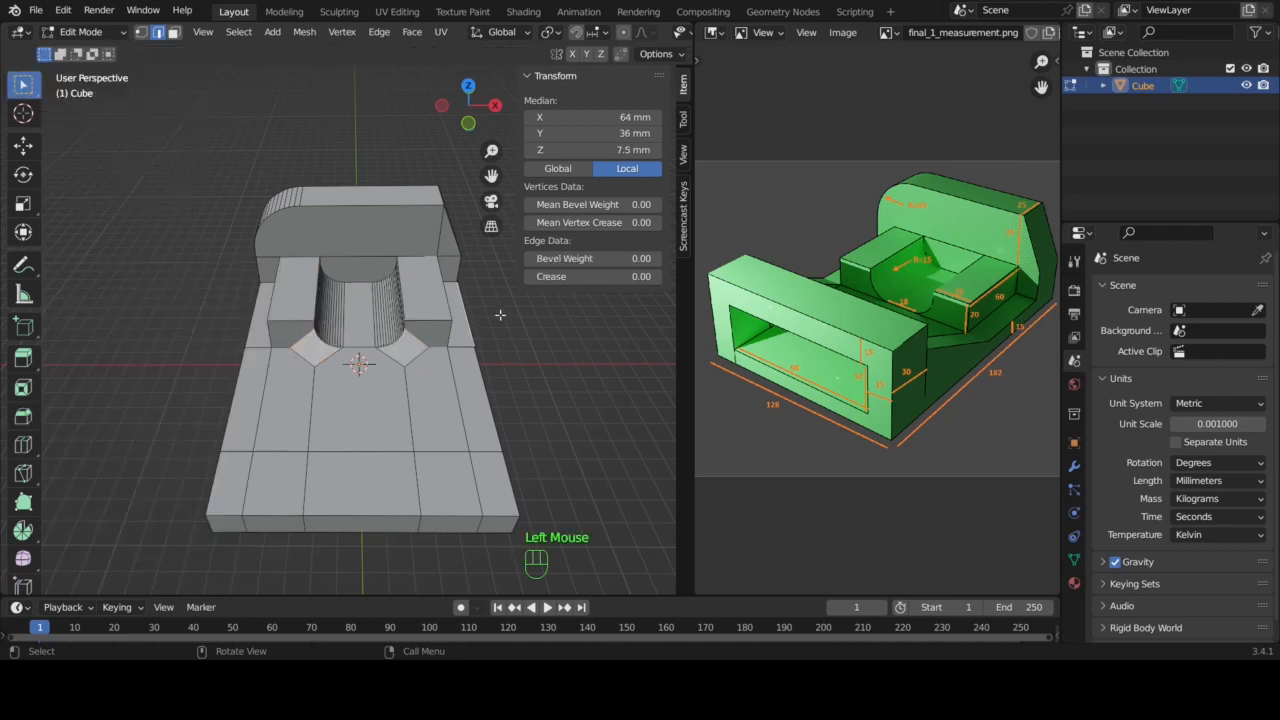
pyautogui.moveTo(349, 310); pyautogui.dragTo(285, 316, button='middle')
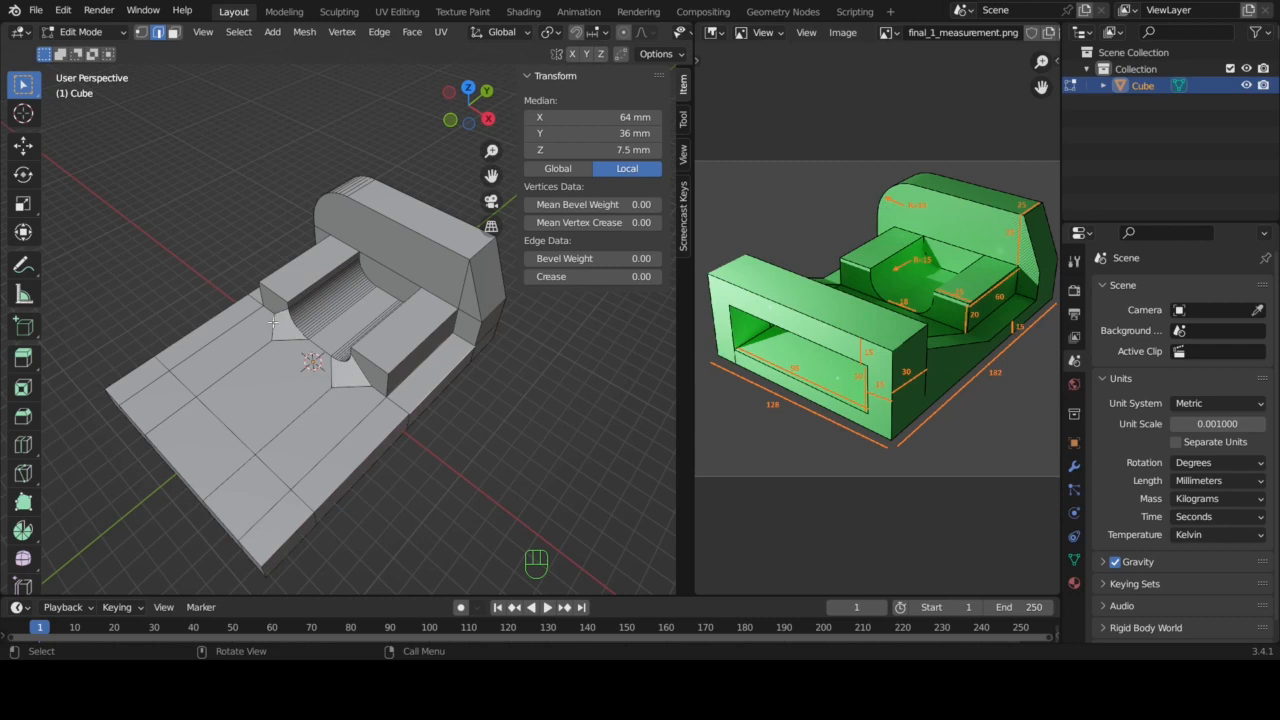
# - In face selection, delete the two triangular front faces beside the recess's rounded lower corners
pyautogui.doubleClick(173, 32)
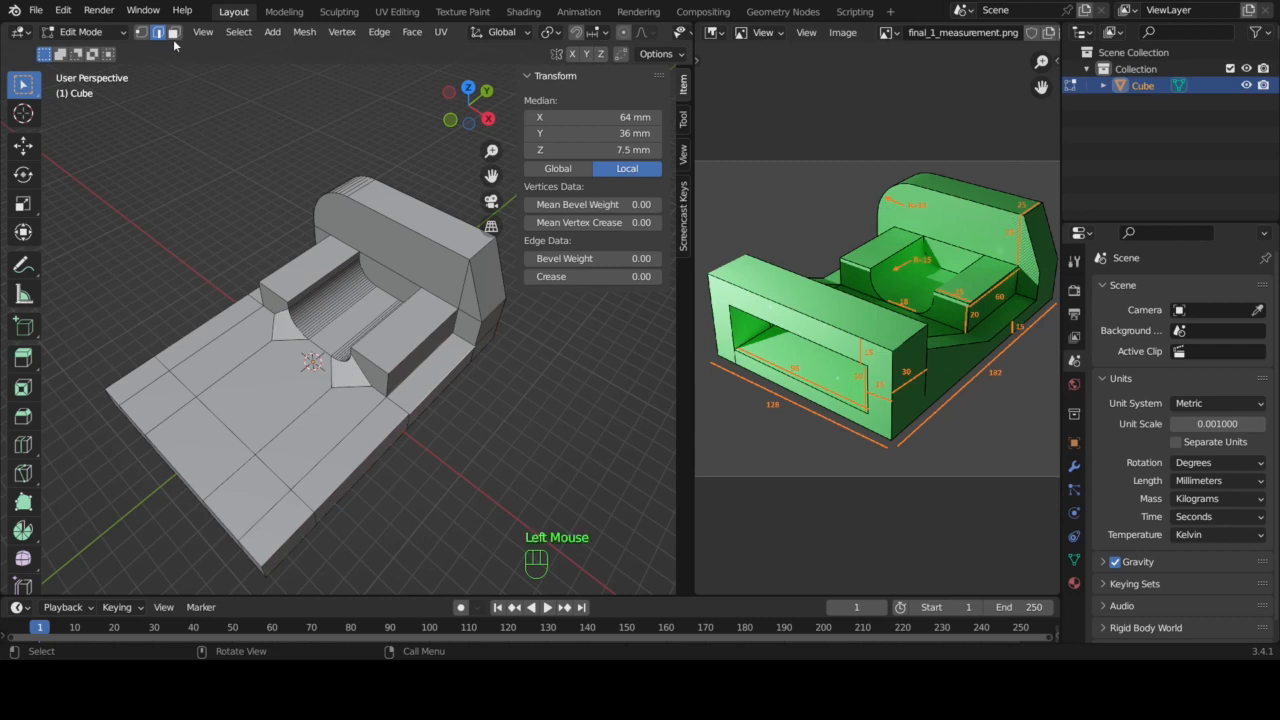
pyautogui.click(281, 322)
pyautogui.press('Delete')
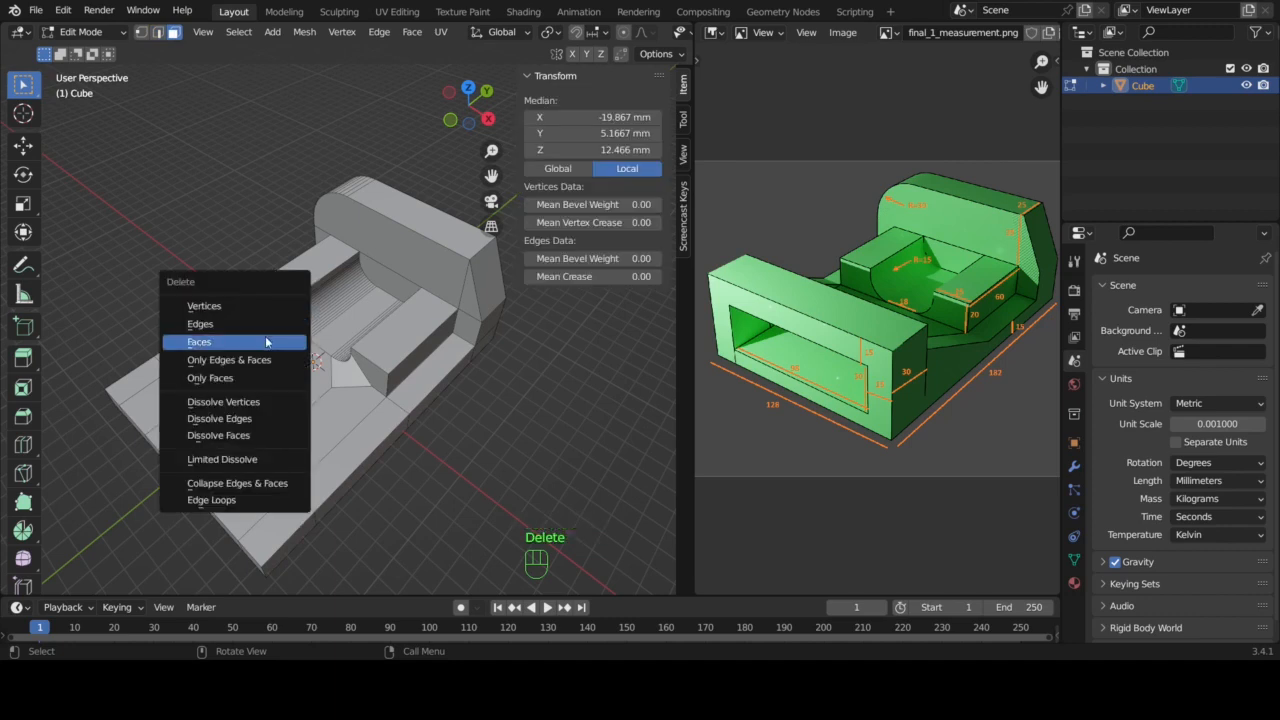
pyautogui.click(265, 344)
pyautogui.click(354, 372)
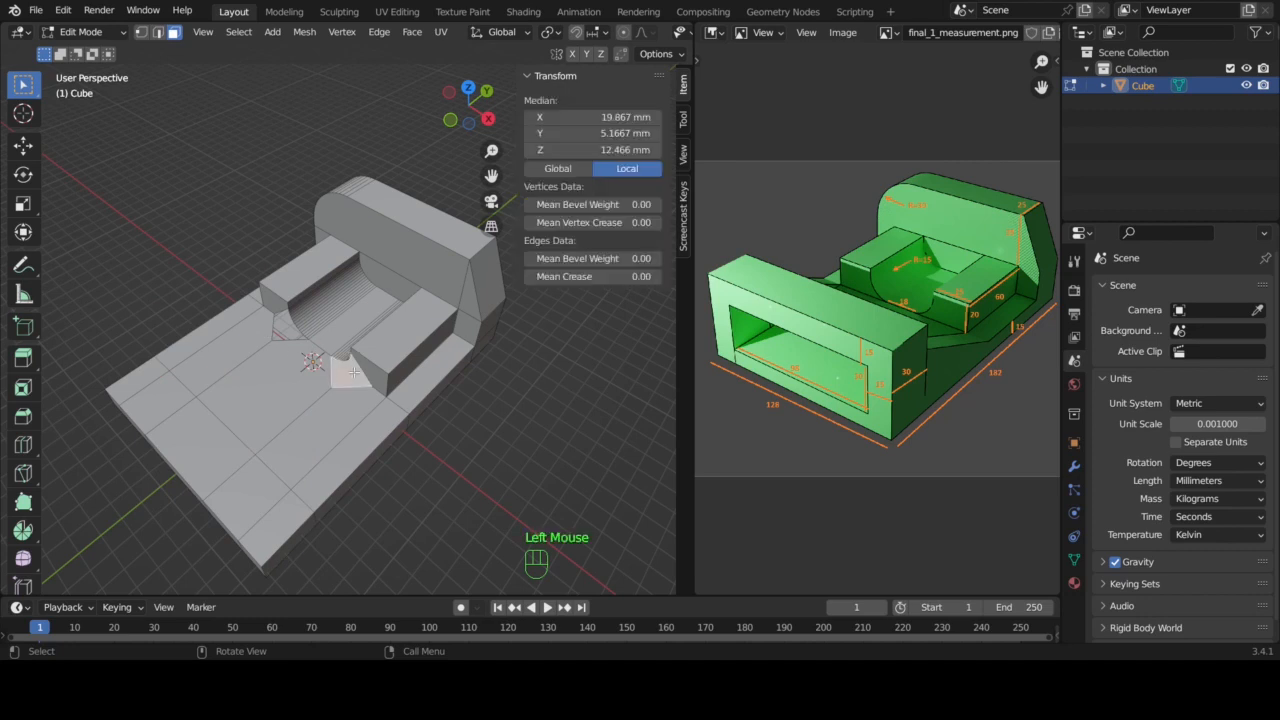
pyautogui.press('x')
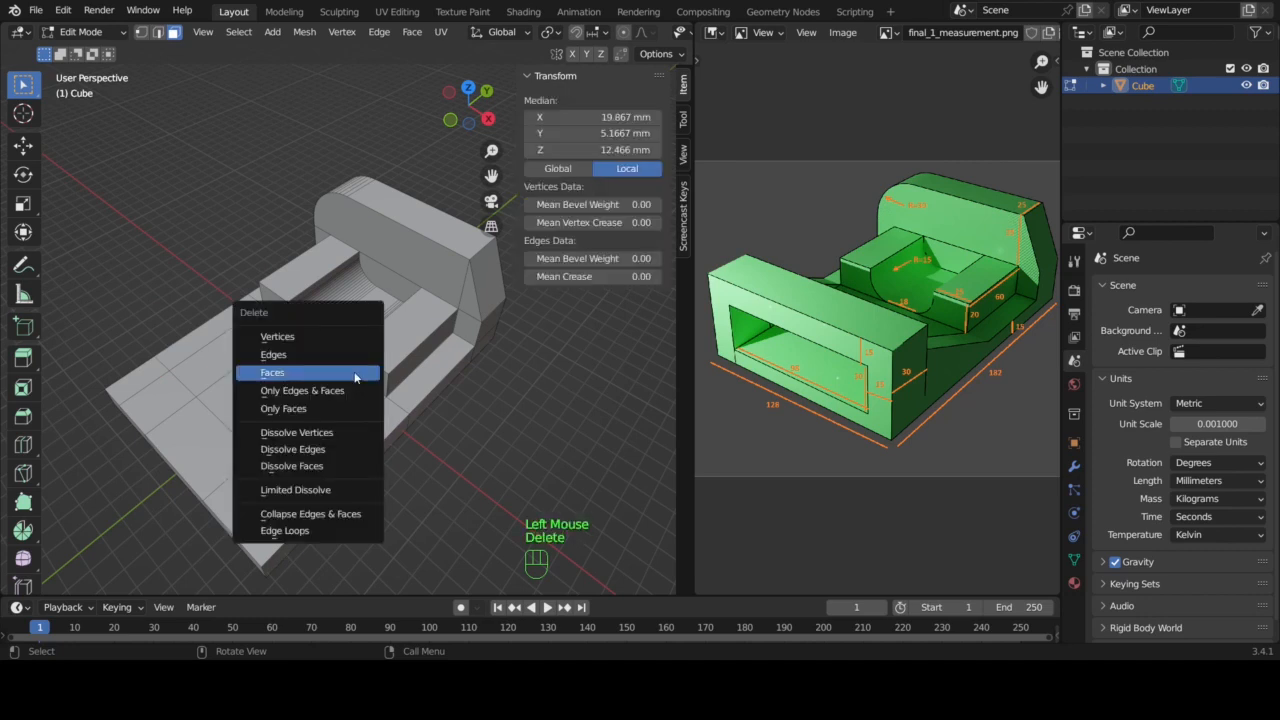
pyautogui.click(354, 374)
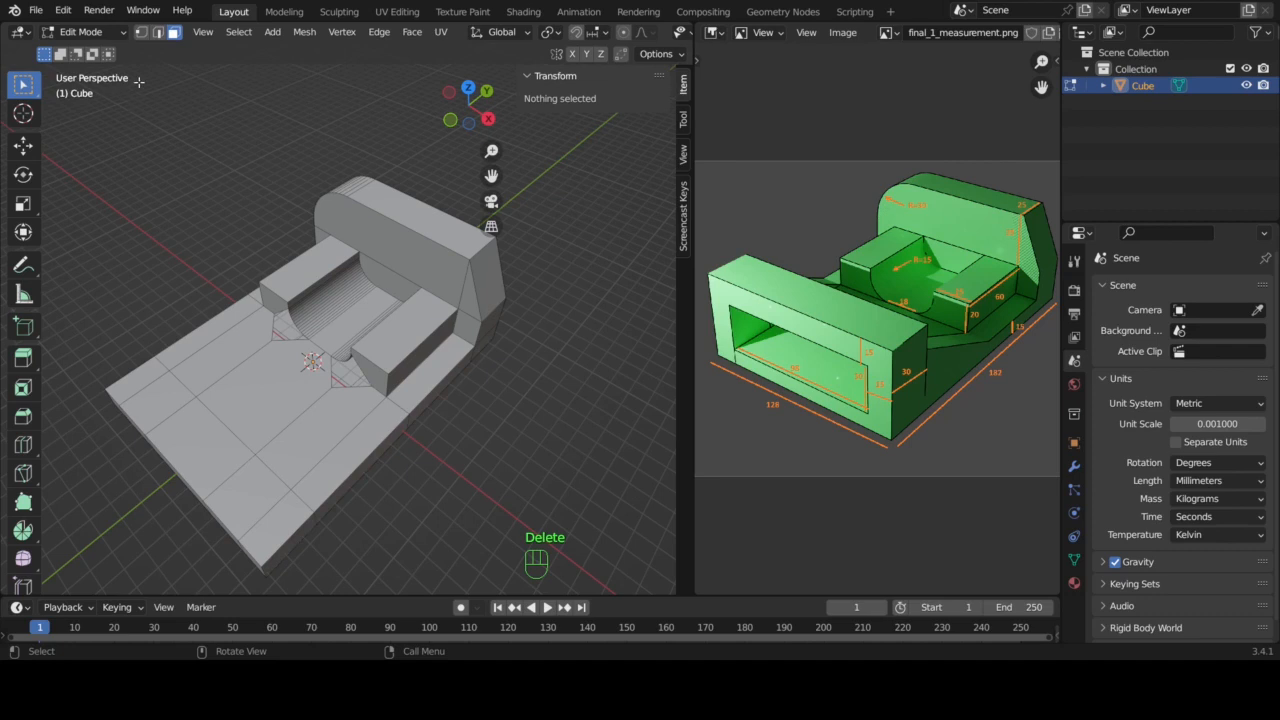
# - In vertex selection, pick the protruding base vertex in front of the recess on the negative X side
pyautogui.click(141, 33)
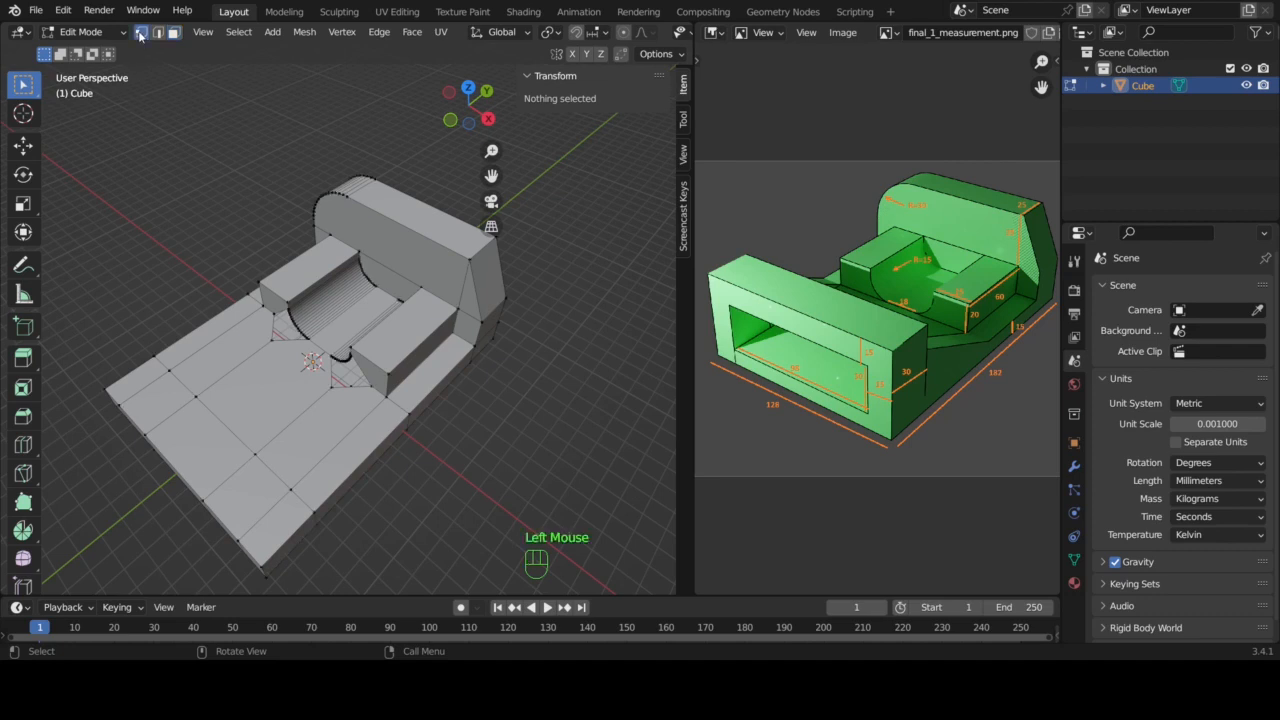
pyautogui.click(273, 340)
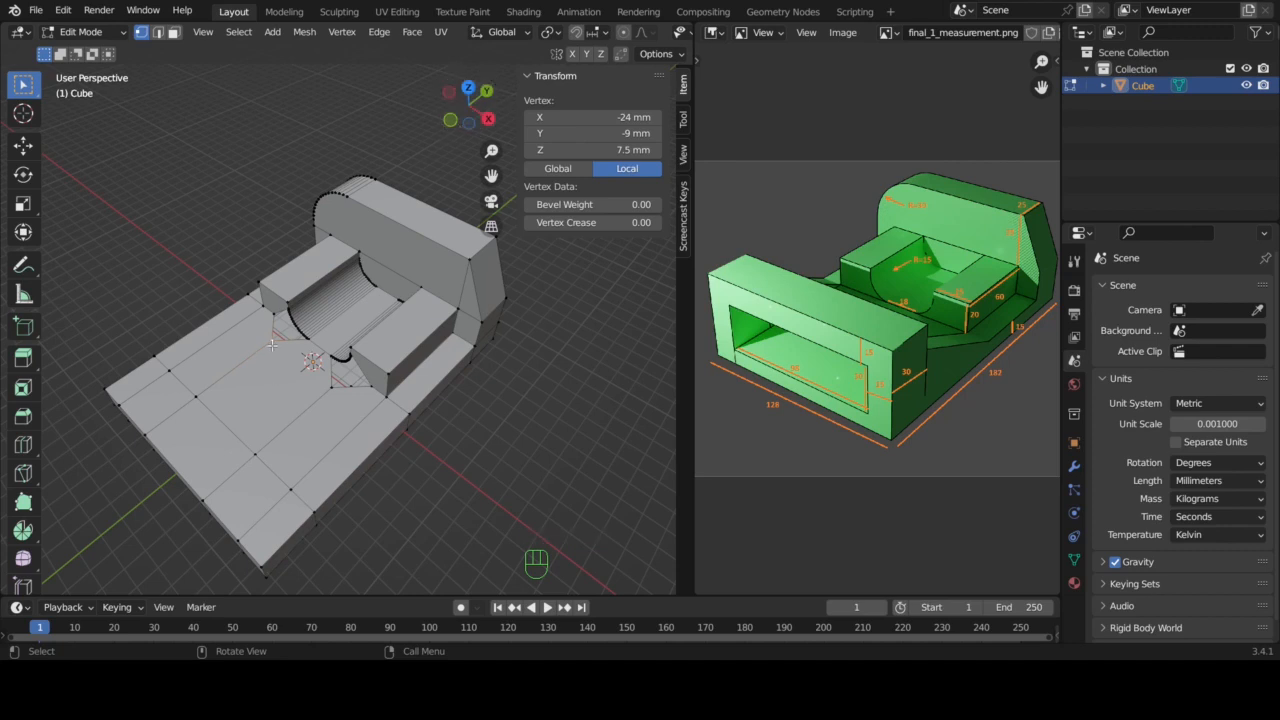
pyautogui.press('g')
pyautogui.press('y')
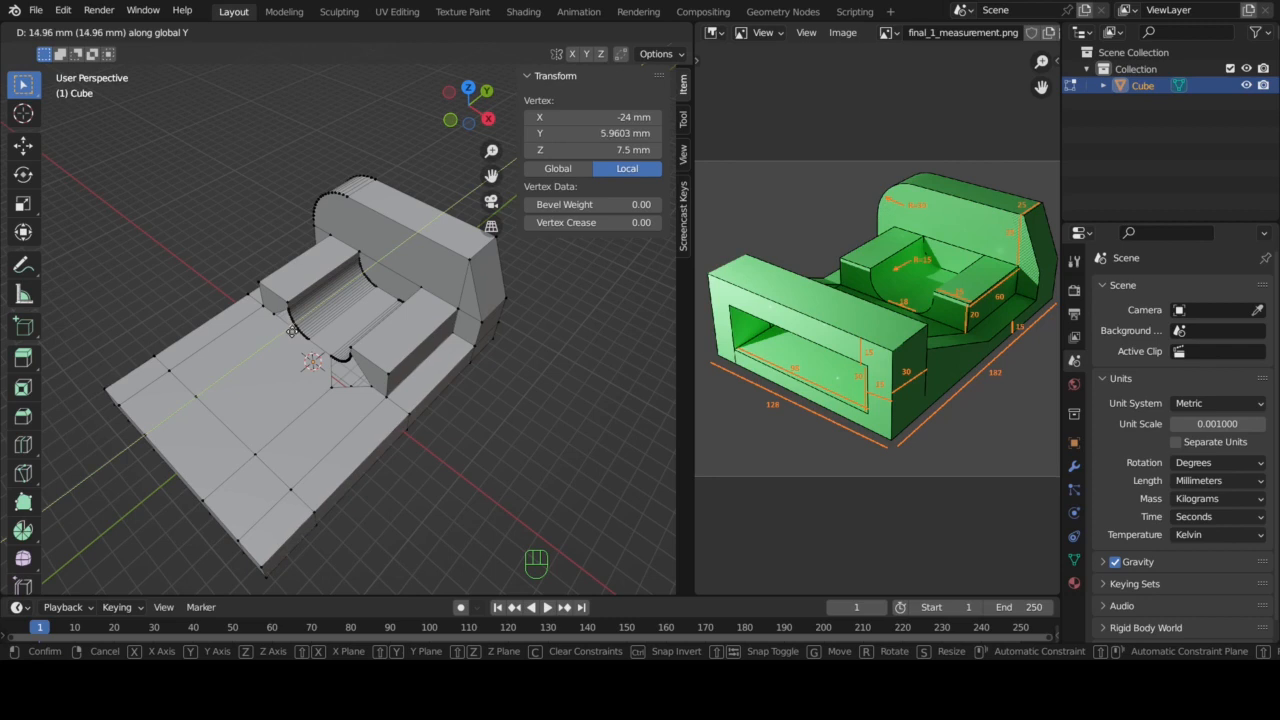
pyautogui.press('Escape')
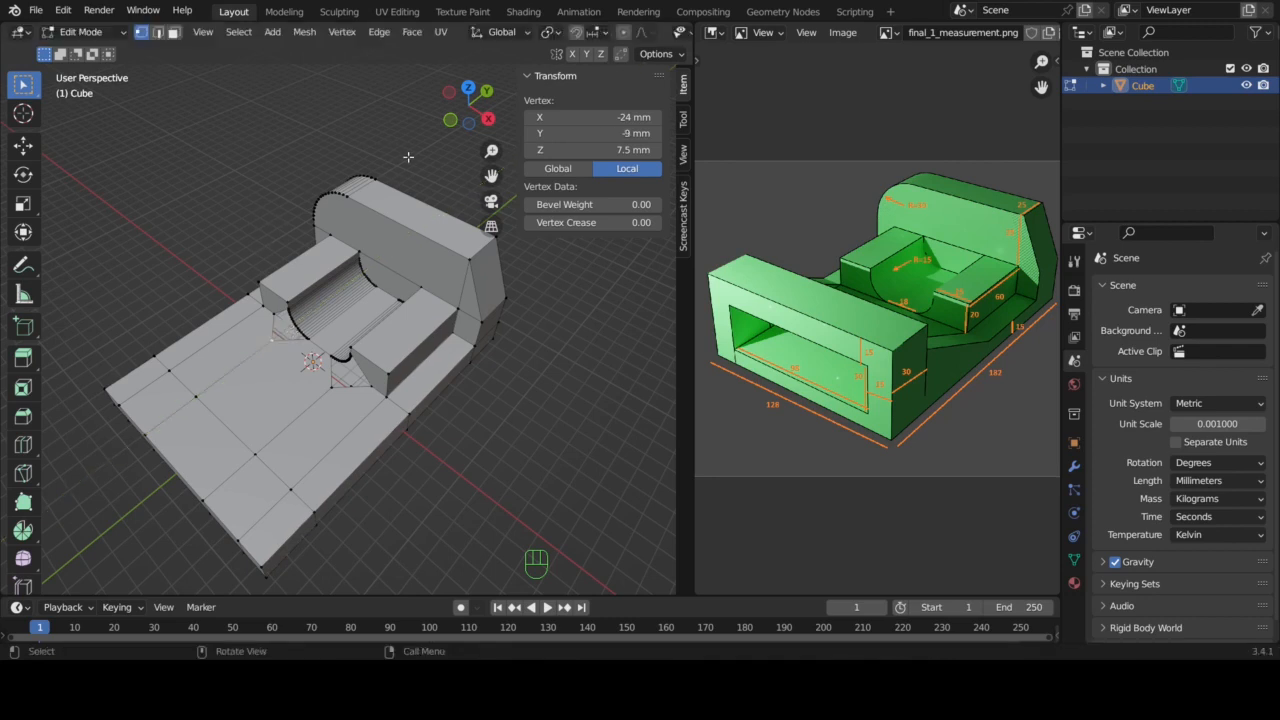
# - Turn on snapping and move the selected vertex 15 mm along Y, in line with the block's front
pyautogui.click(575, 32)
pyautogui.press('g')
pyautogui.press('y')
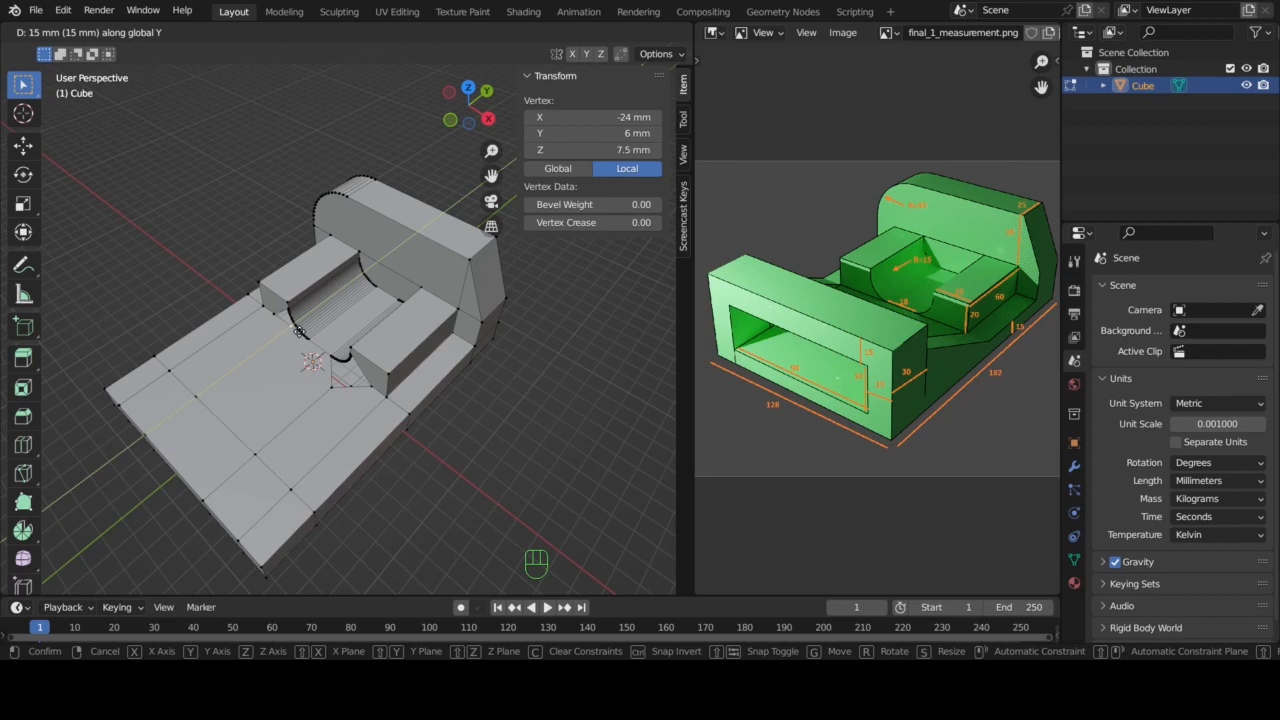
pyautogui.click(298, 330)
# - Move the matching base vertex on the positive X side of the recess 15 mm along Y
pyautogui.click(334, 387)
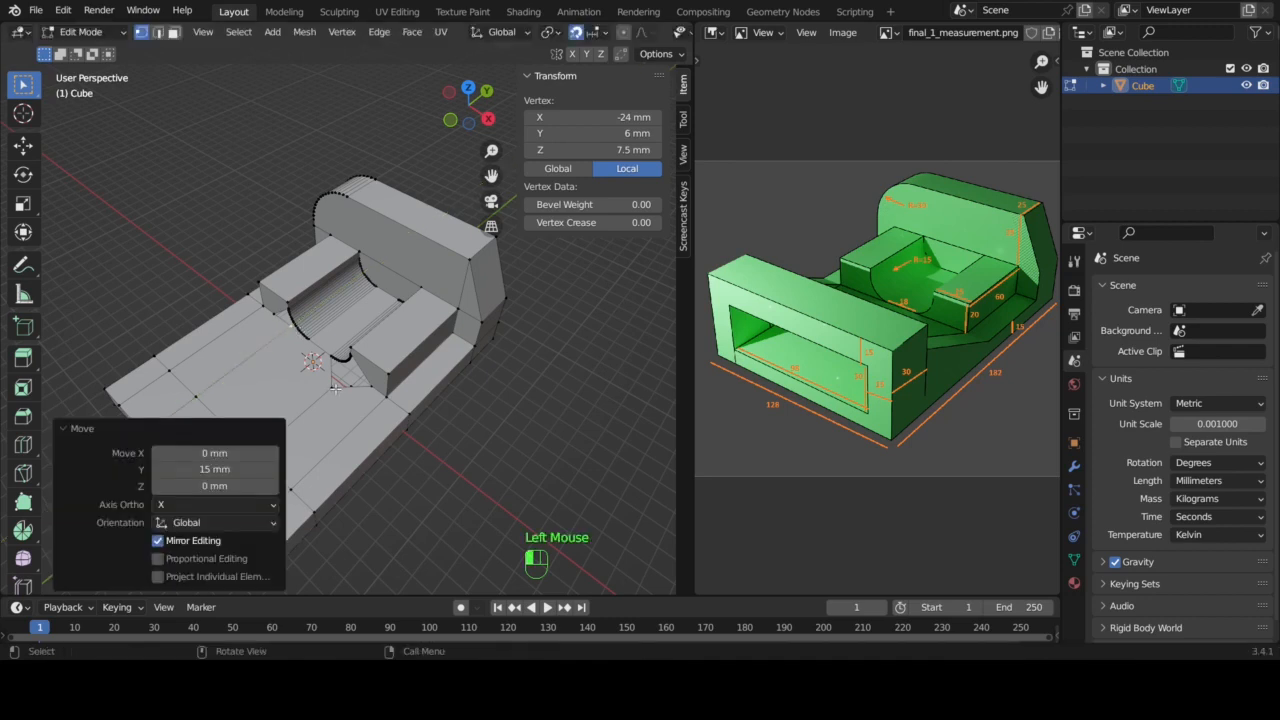
pyautogui.press('g')
pyautogui.press('y')
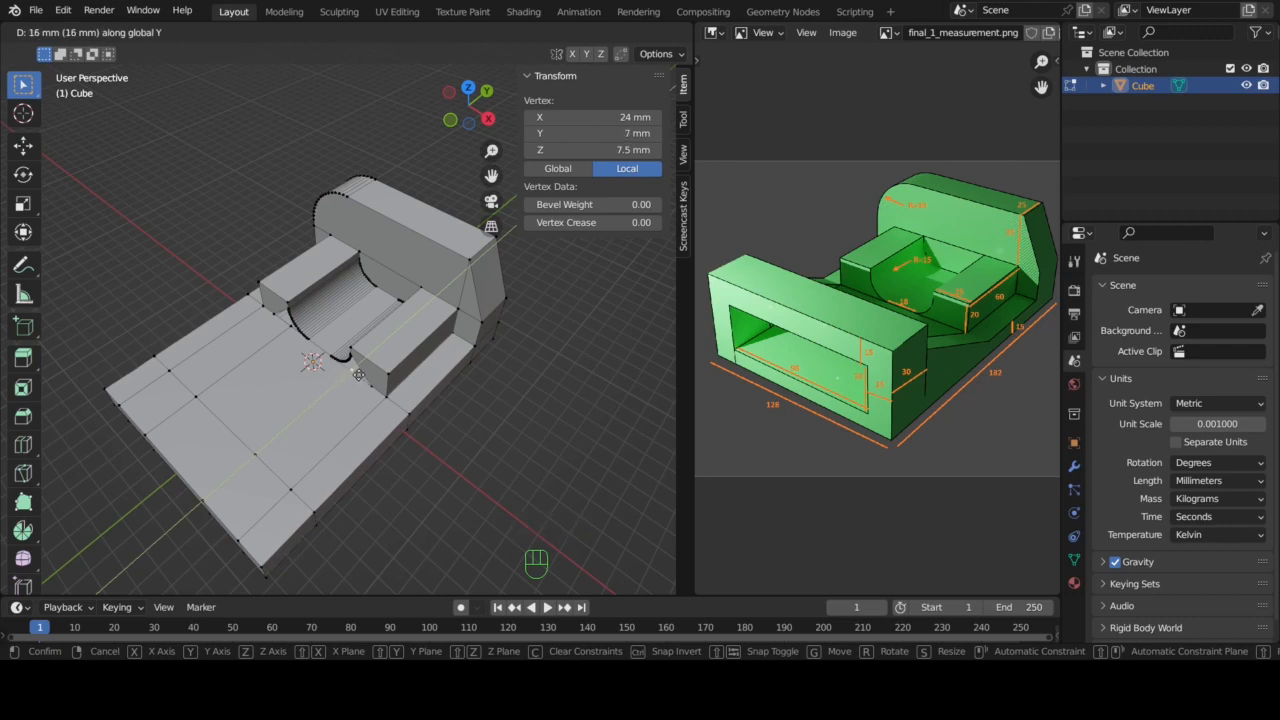
pyautogui.press('Return')
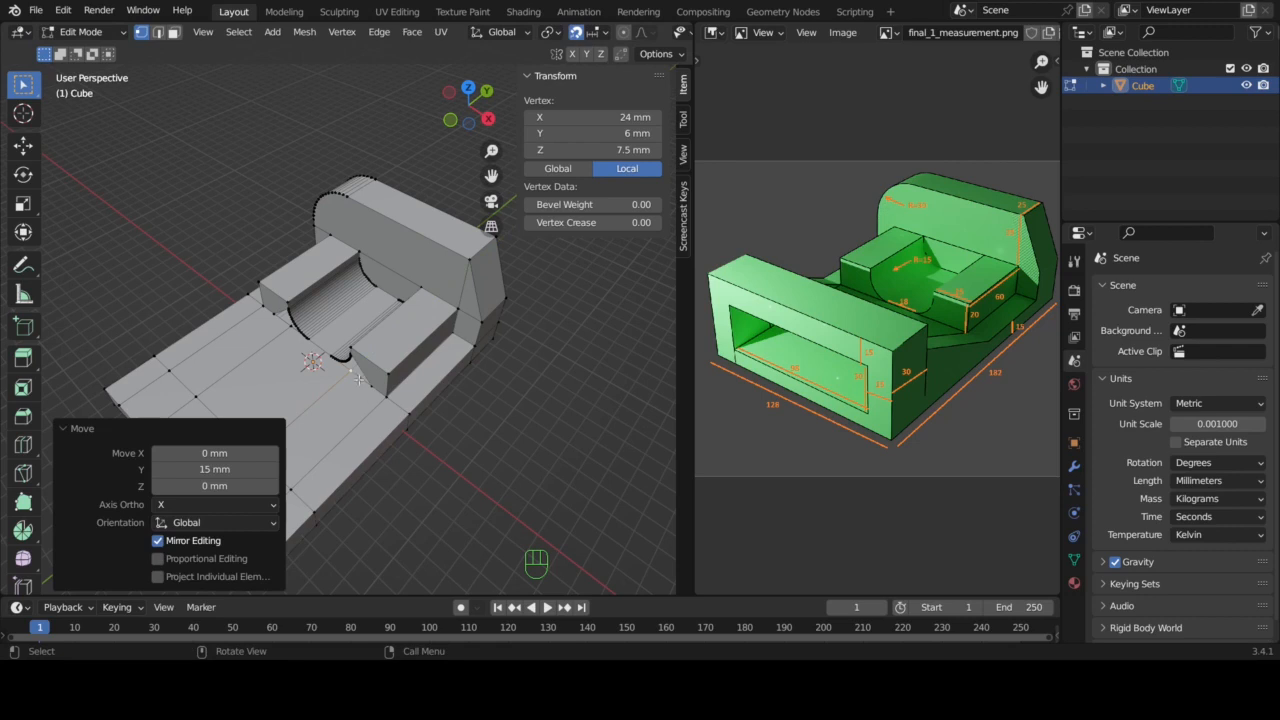
# - Select the rounded front outline and adjoining base vertices on the recess's positive X side and fill them with a face
pyautogui.moveTo(374, 401); pyautogui.dragTo(460, 369, button='middle')
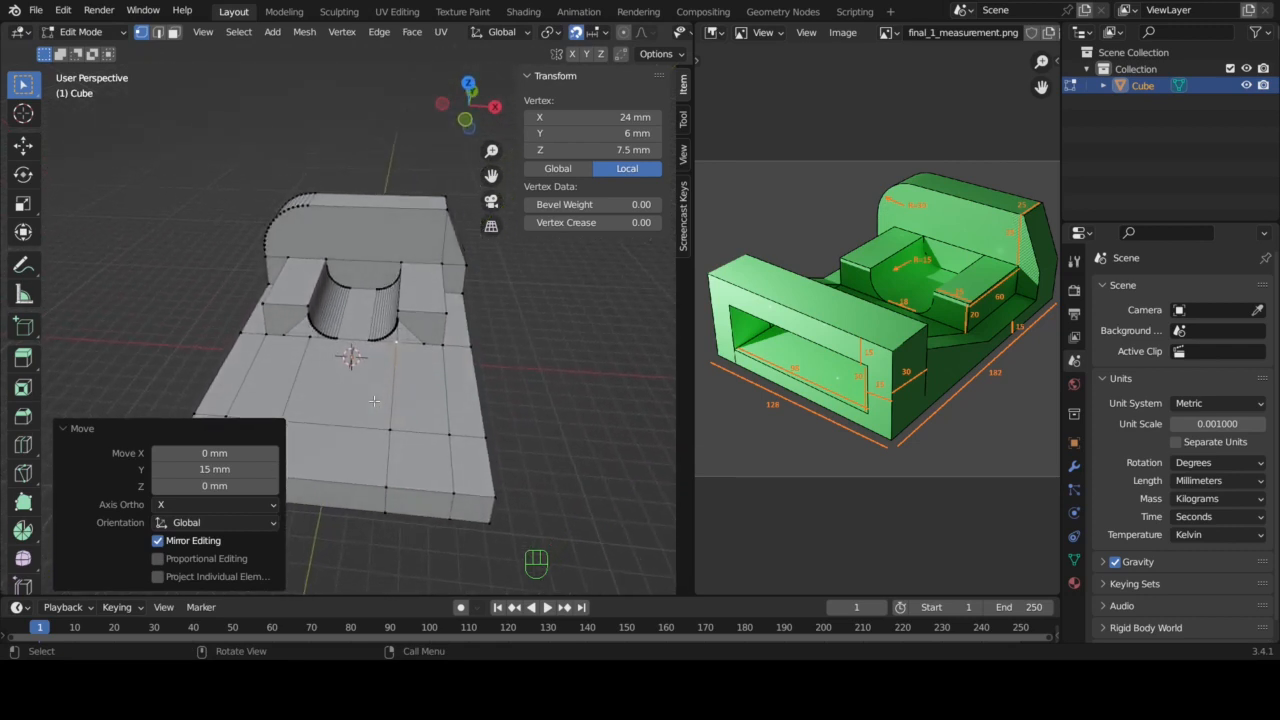
pyautogui.click(397, 316)
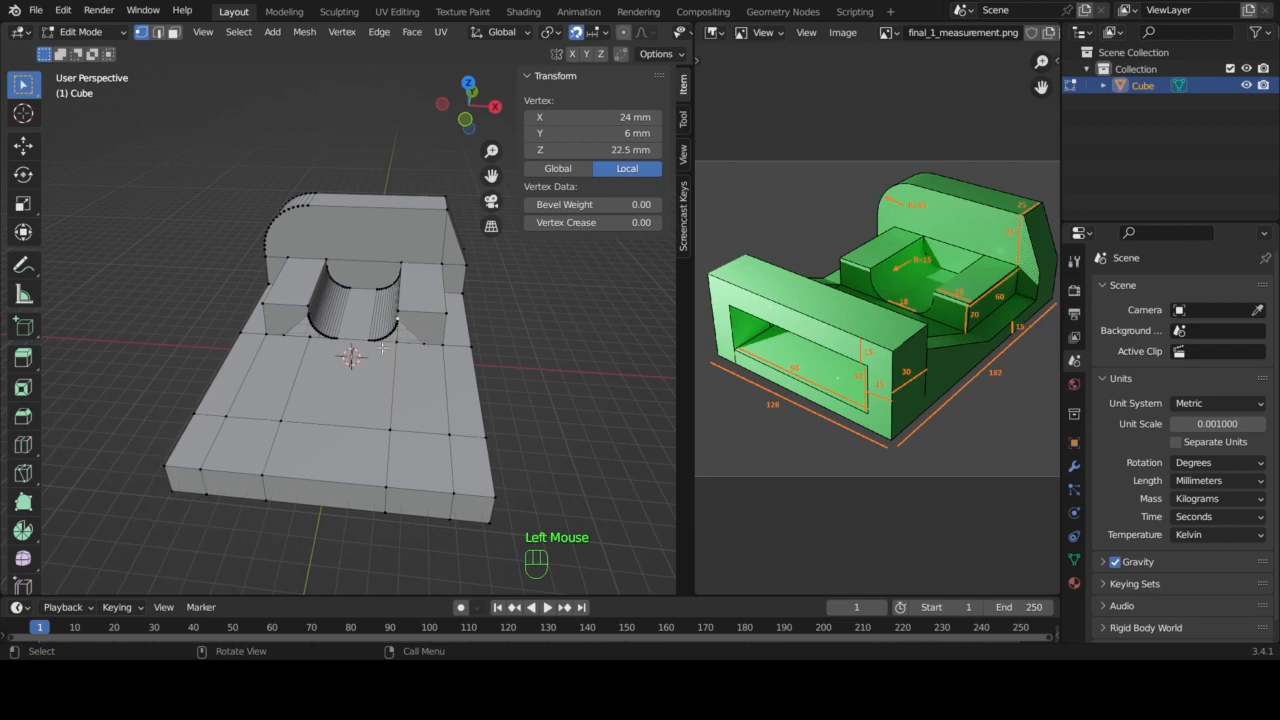
pyautogui.keyDown('ctrl'); pyautogui.click(368, 340); pyautogui.keyUp('ctrl')
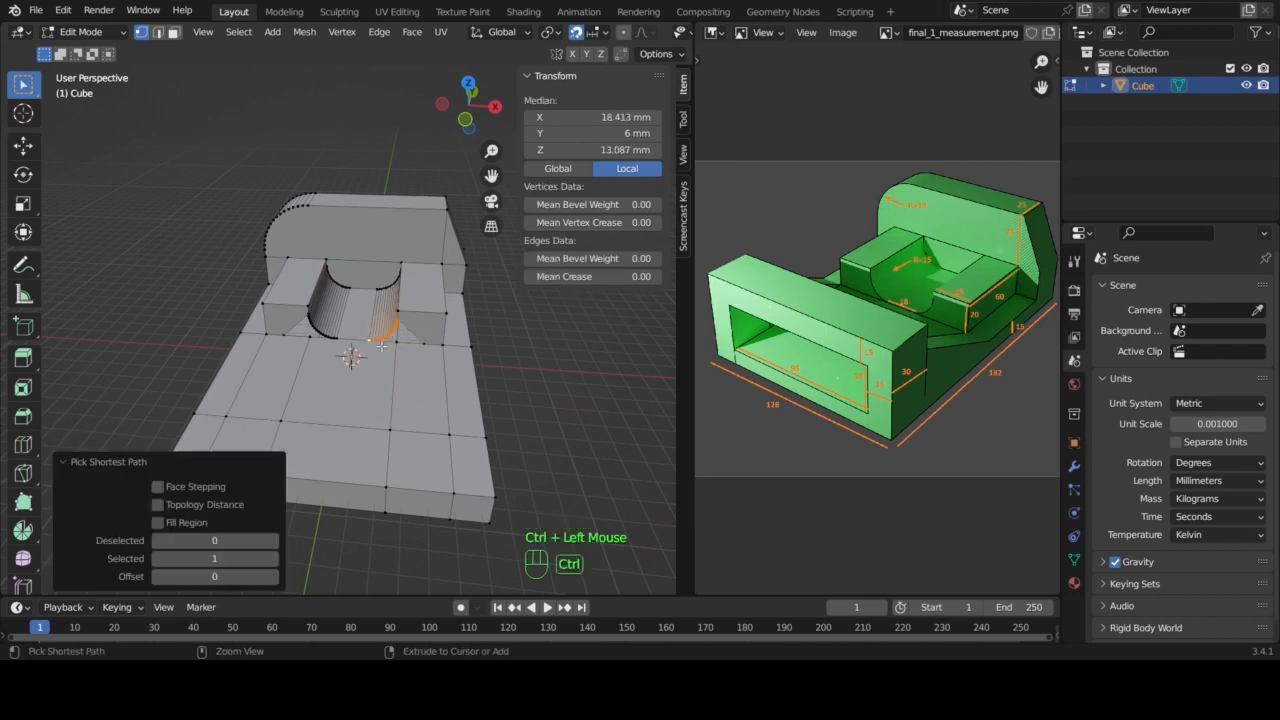
pyautogui.keyDown('ctrl'); pyautogui.click(399, 342); pyautogui.keyUp('ctrl')
pyautogui.keyDown('ctrl'); pyautogui.click(424, 343); pyautogui.keyUp('ctrl')
pyautogui.press('f')
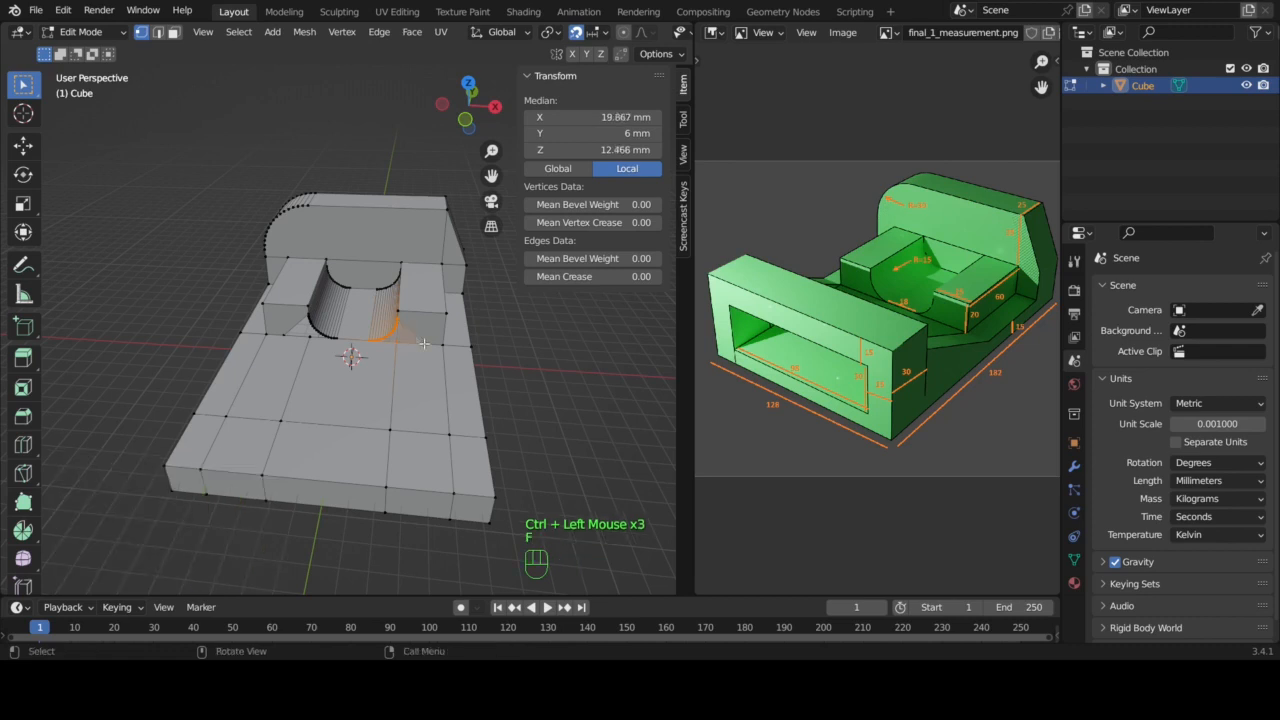
# - Select the rounded front outline and adjoining base vertices on the recess's negative X side and fill them with a face
pyautogui.click(339, 338)
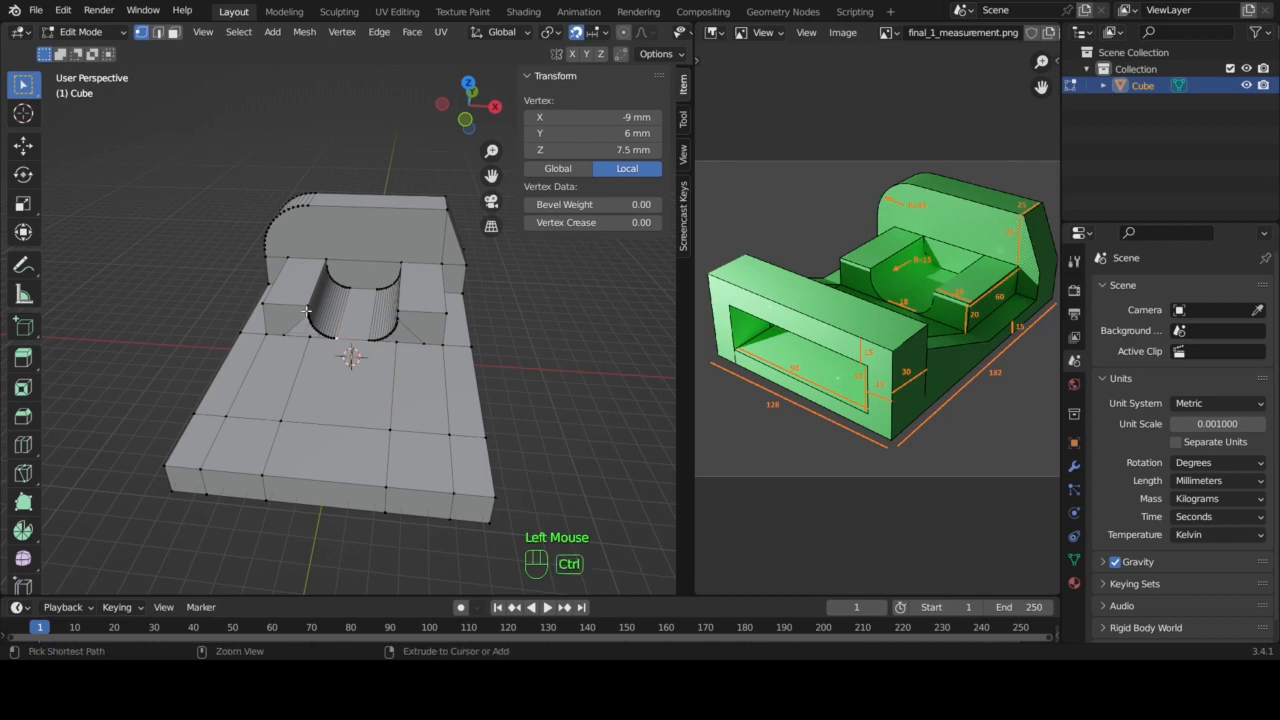
pyautogui.keyDown('ctrl'); pyautogui.click(308, 314); pyautogui.keyUp('ctrl')
pyautogui.keyDown('ctrl'); pyautogui.click(283, 338); pyautogui.keyUp('ctrl')
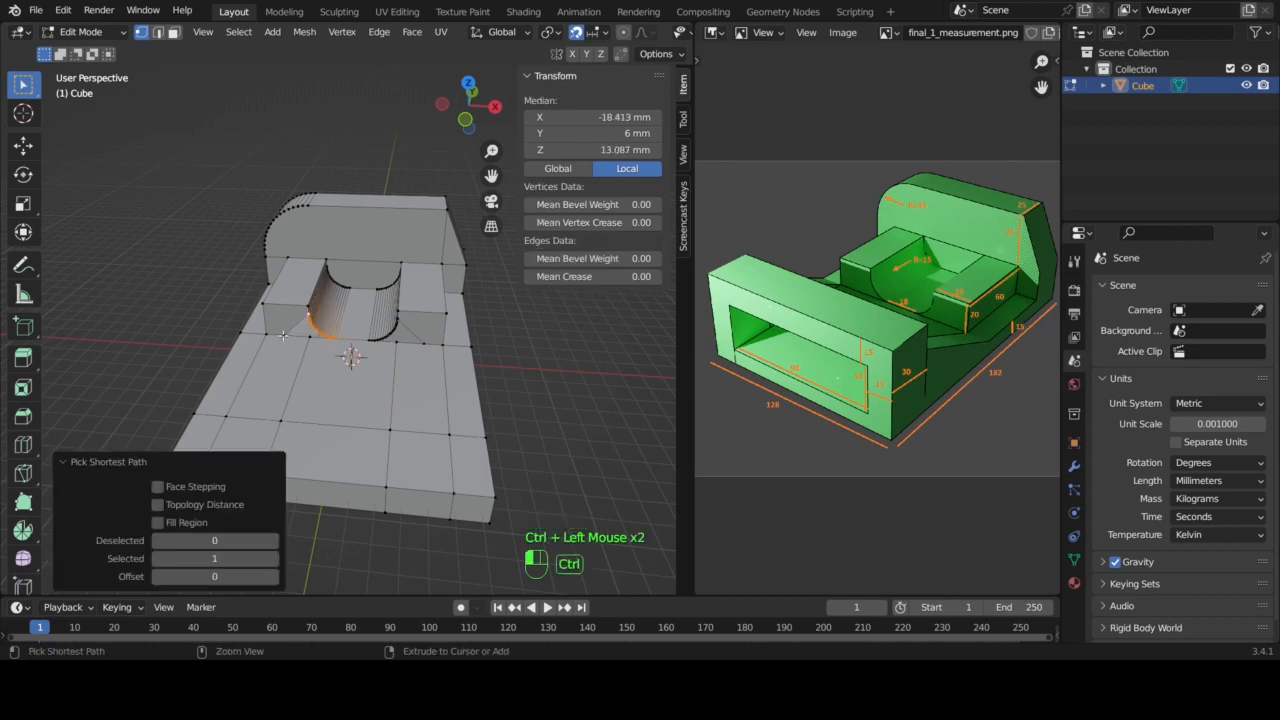
pyautogui.keyDown('ctrl'); pyautogui.click(310, 340); pyautogui.keyUp('ctrl')
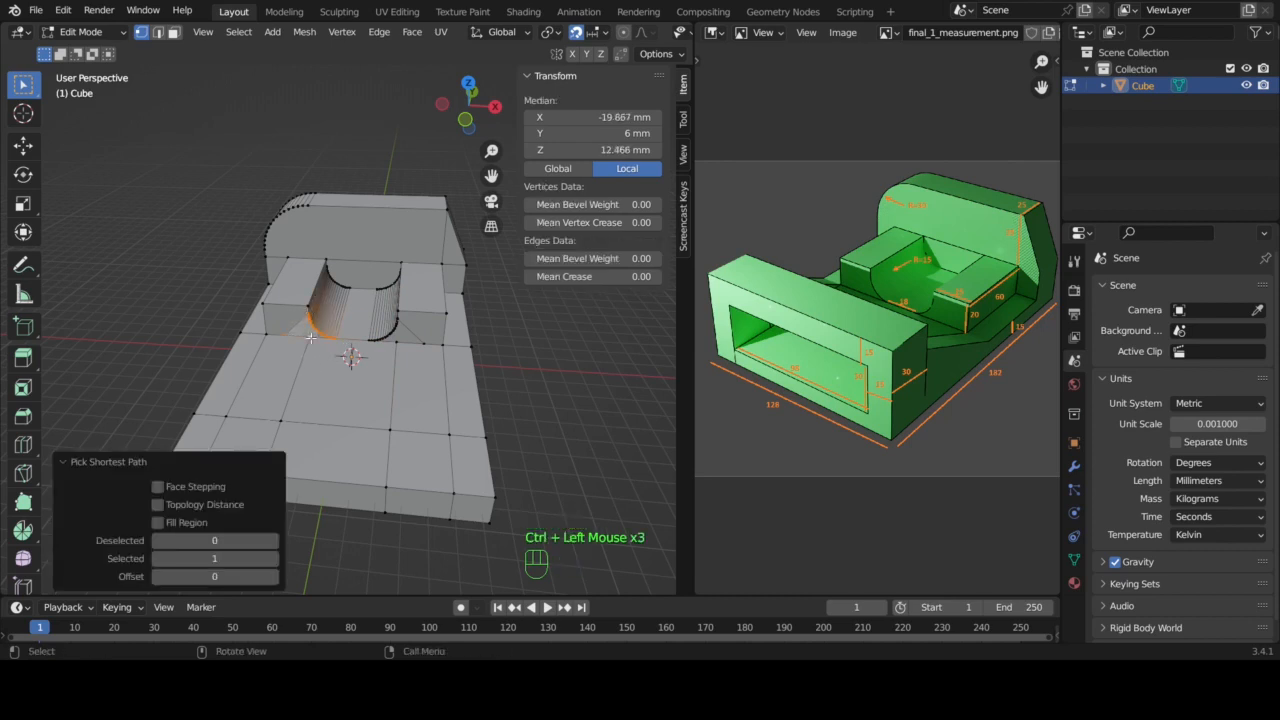
pyautogui.press('f')
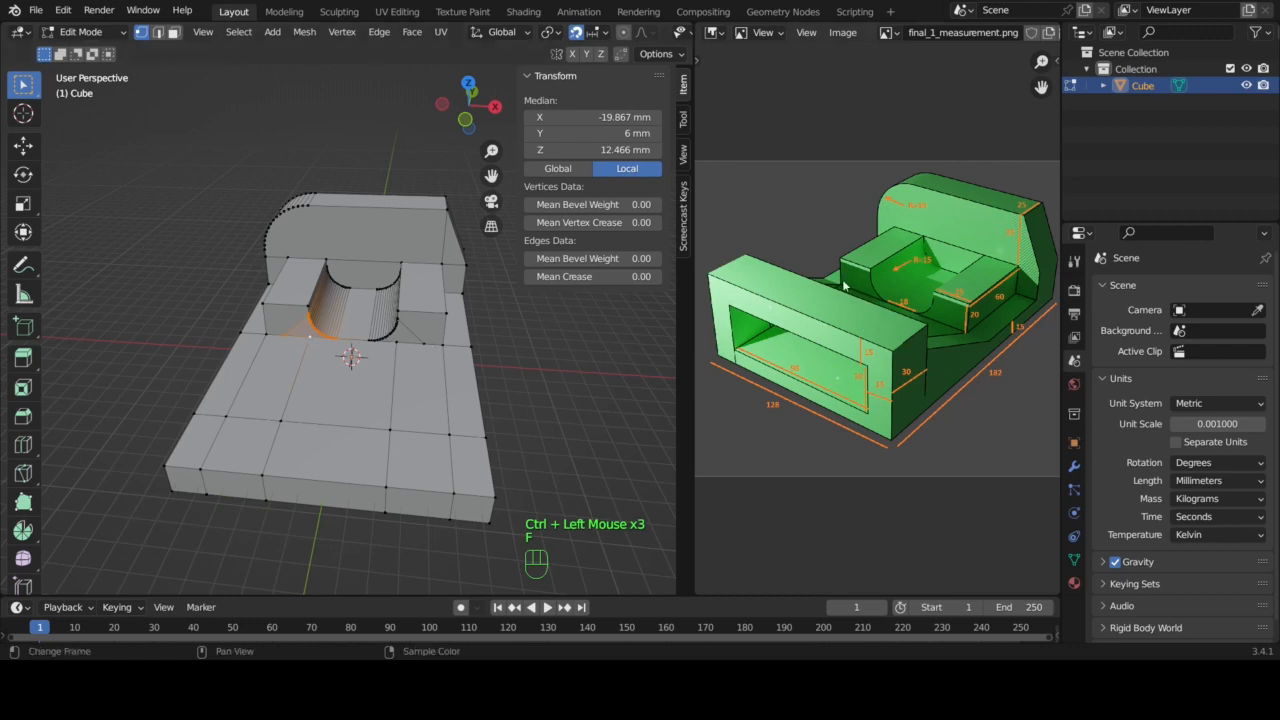
# - In face selection, select the base plate's two front corner top faces and extrude them 30 mm upward along Z
pyautogui.moveTo(509, 412); pyautogui.dragTo(509, 412, button='middle')
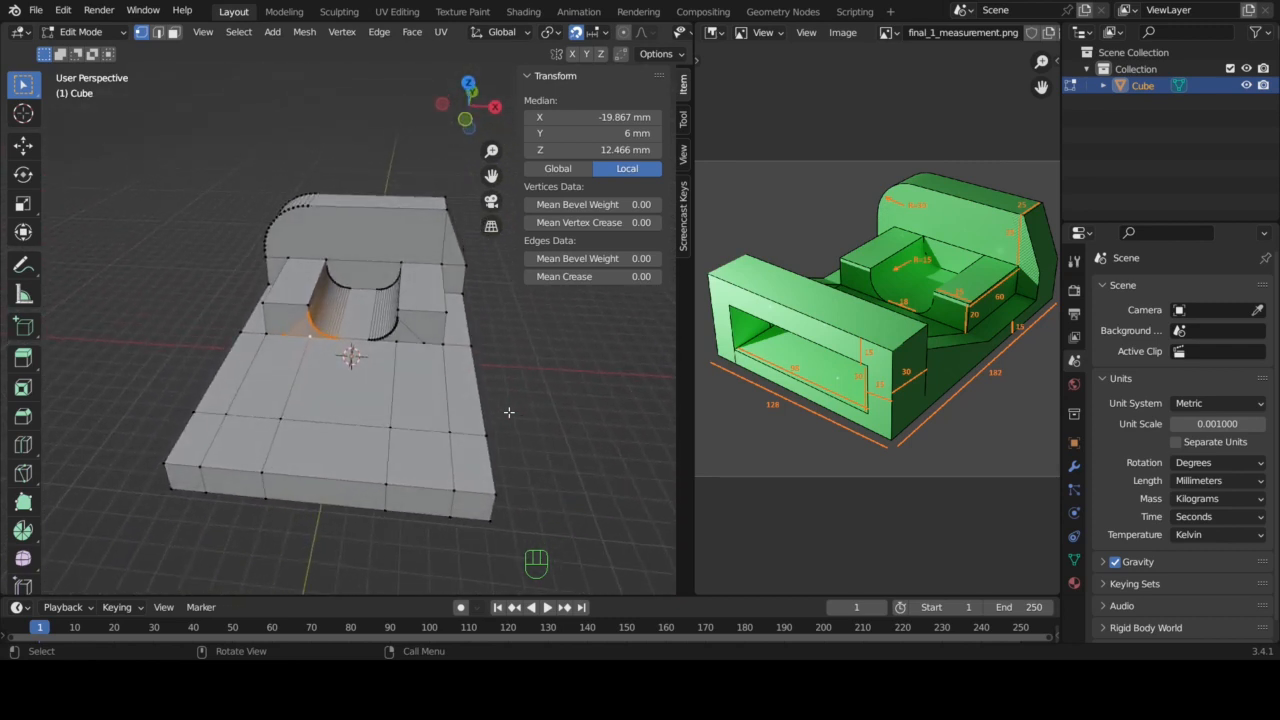
pyautogui.click(173, 32)
pyautogui.click(471, 468)
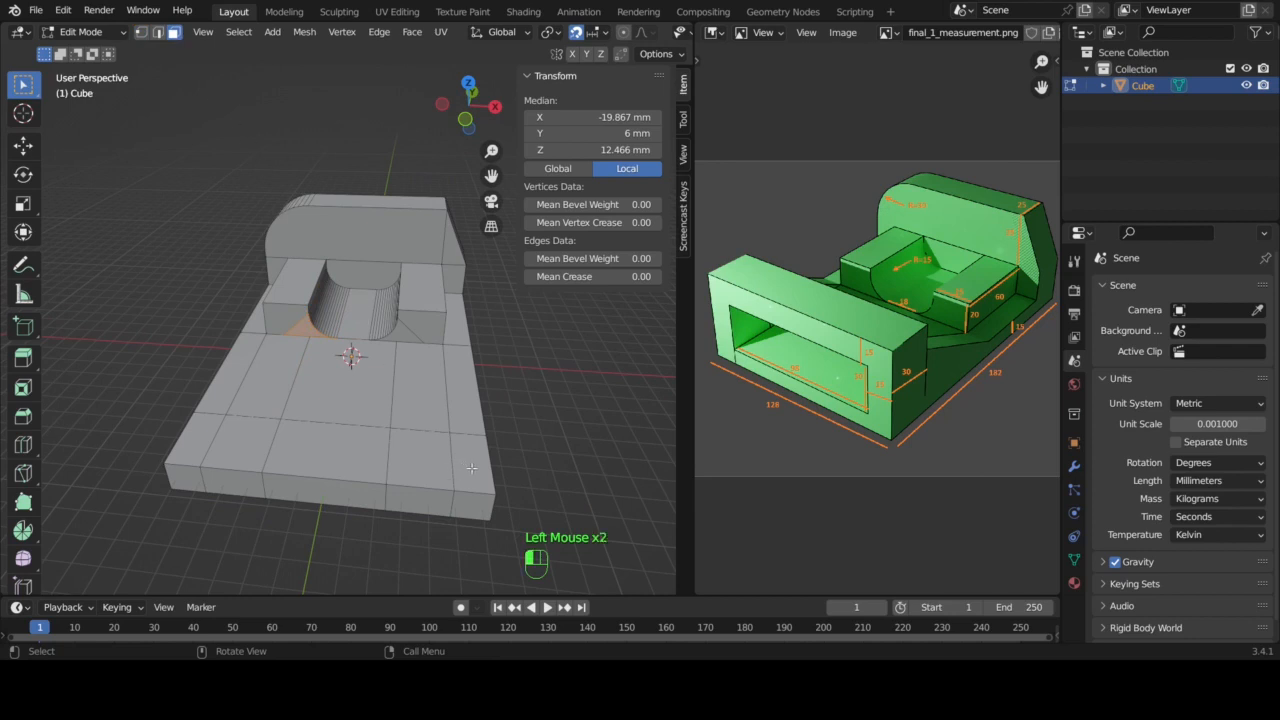
pyautogui.keyDown('shift'); pyautogui.click(201, 433); pyautogui.keyUp('shift')
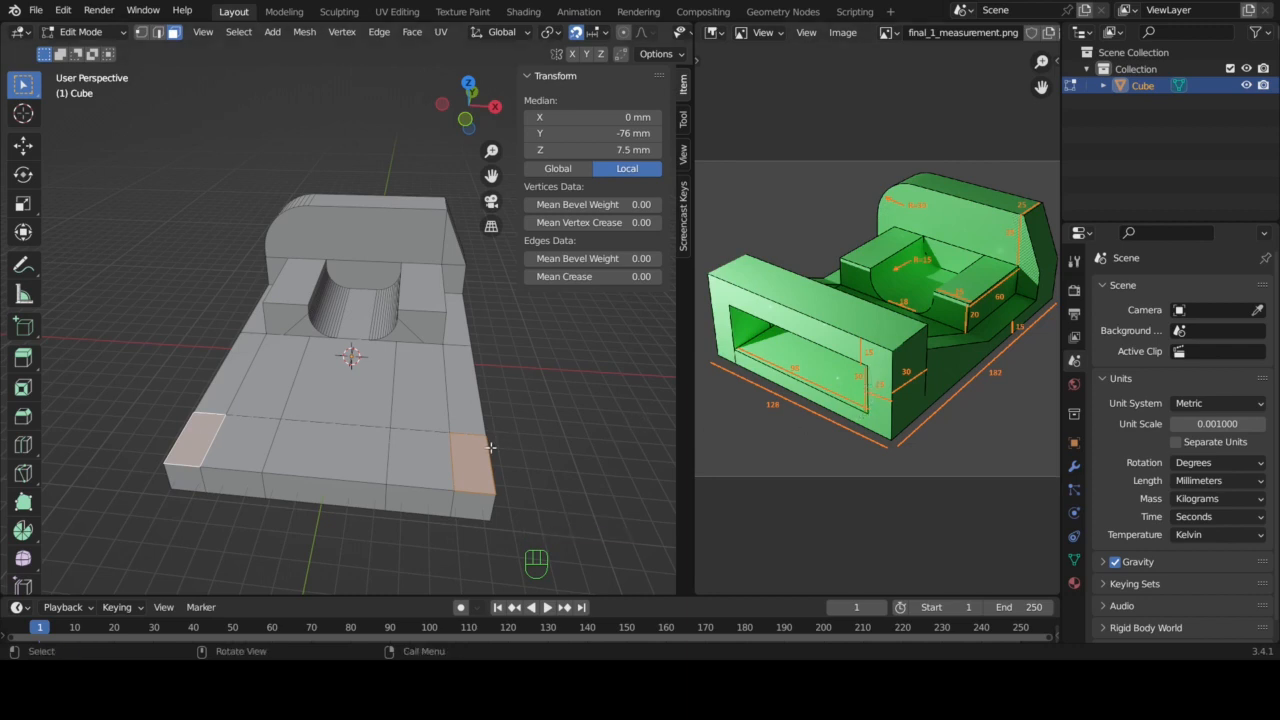
pyautogui.press('KP_1')
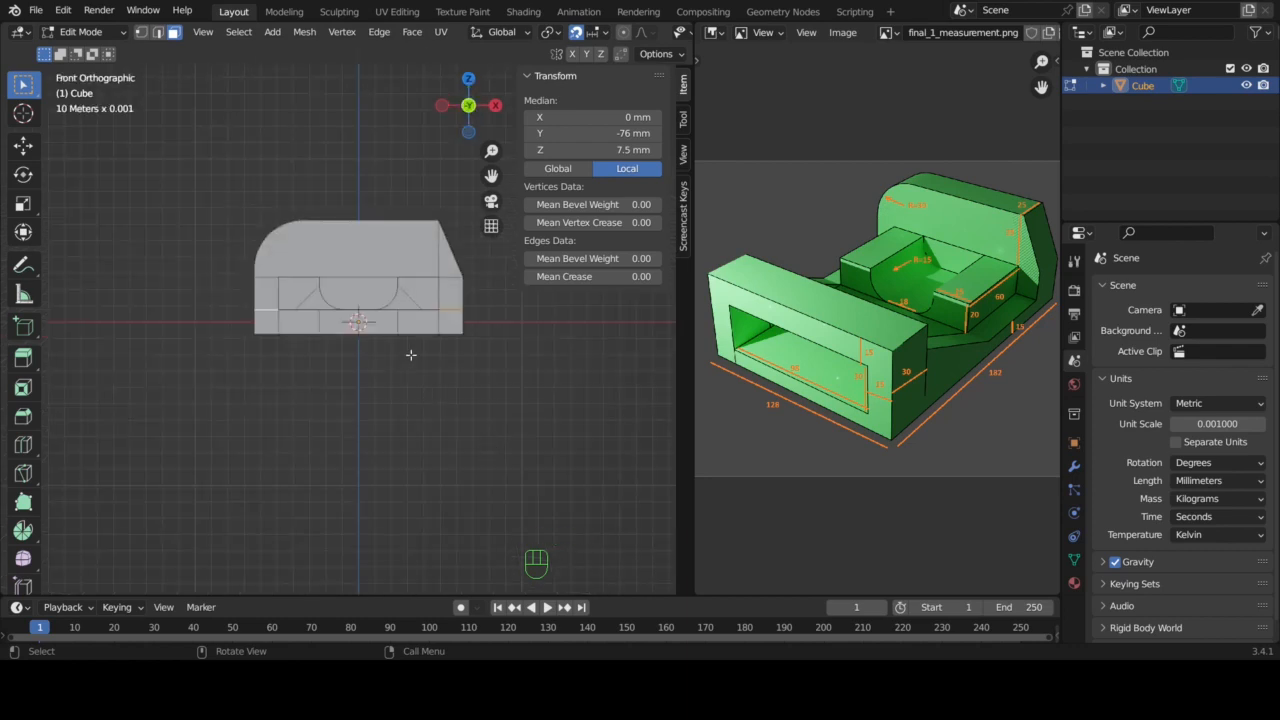
pyautogui.press('e')
pyautogui.press('z')
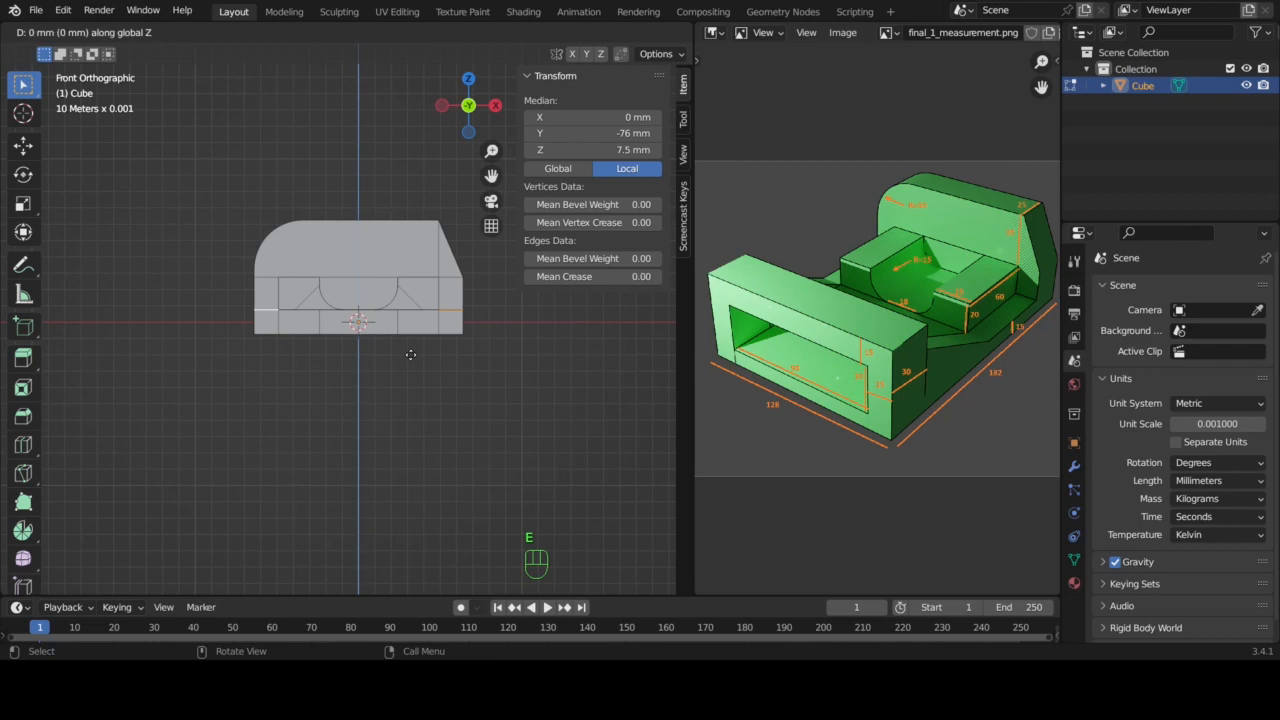
pyautogui.click(413, 279)
pyautogui.click(234, 486)
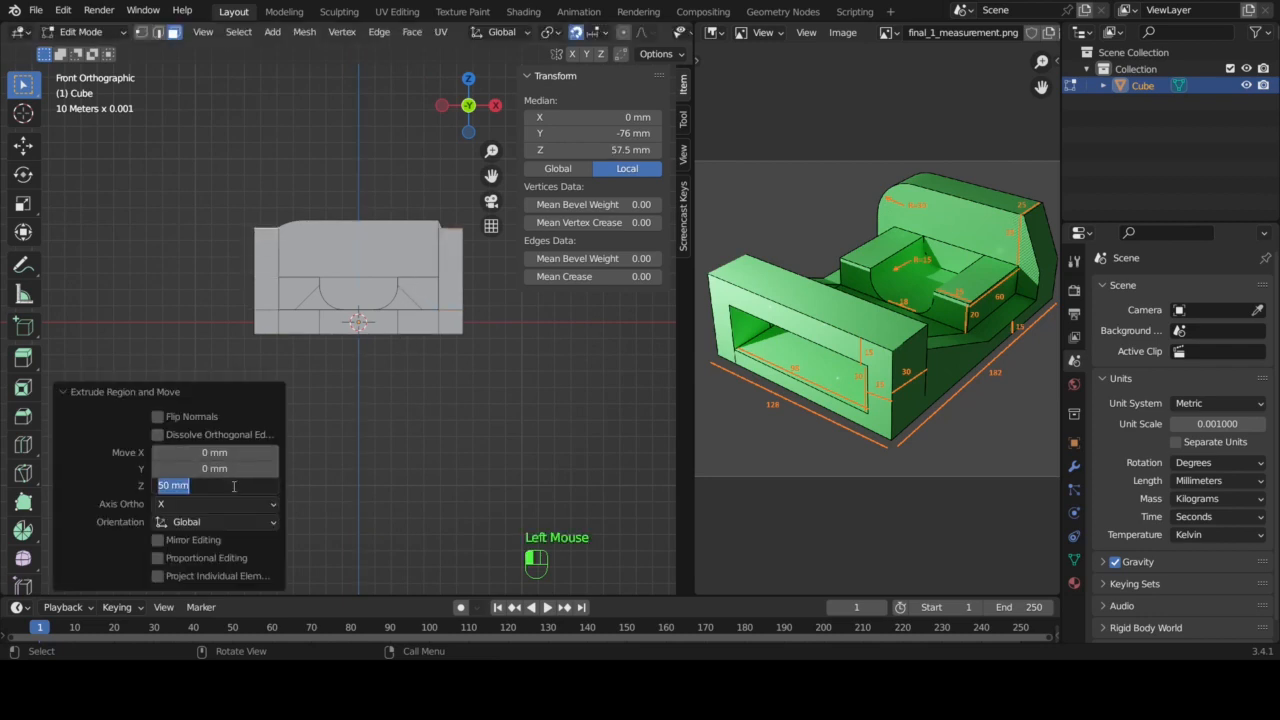
pyautogui.write('30')
pyautogui.press('Return')
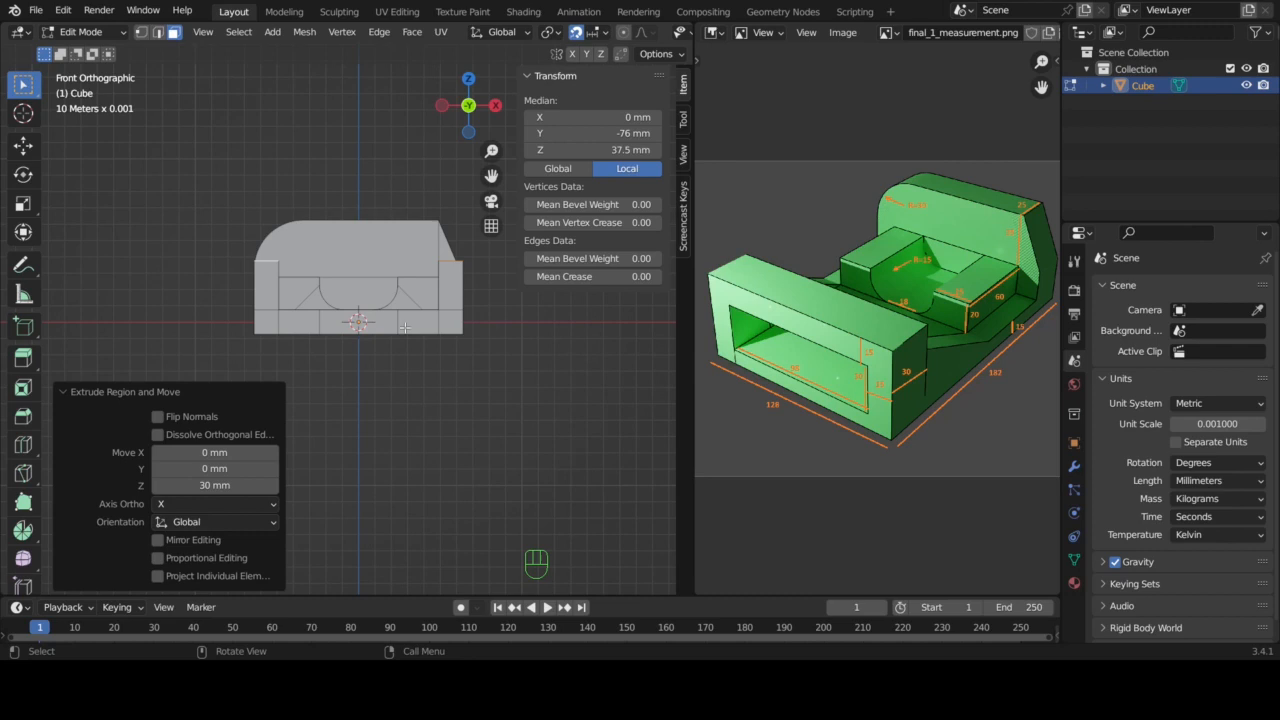
# - Extrude the top faces of the two front posts a further 15 mm upward and clear the selection
pyautogui.press('e')
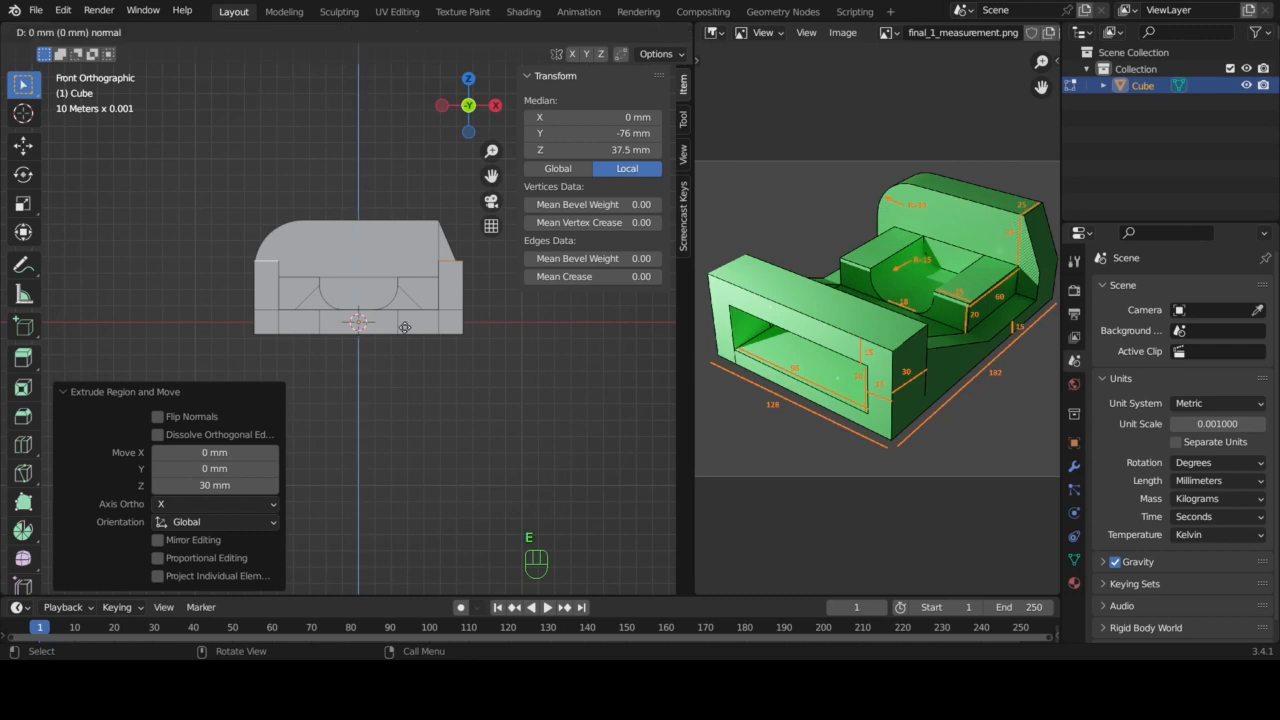
pyautogui.click(408, 295)
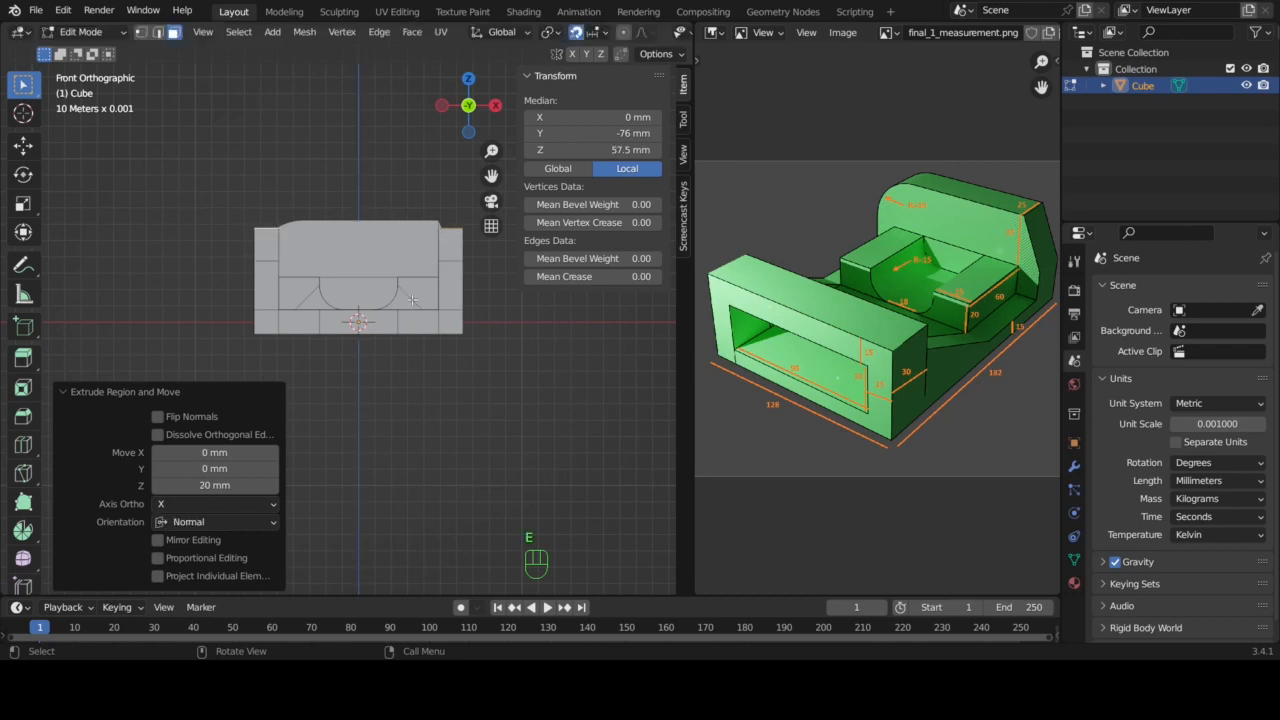
pyautogui.click(218, 486)
pyautogui.write('15')
pyautogui.press('Return')
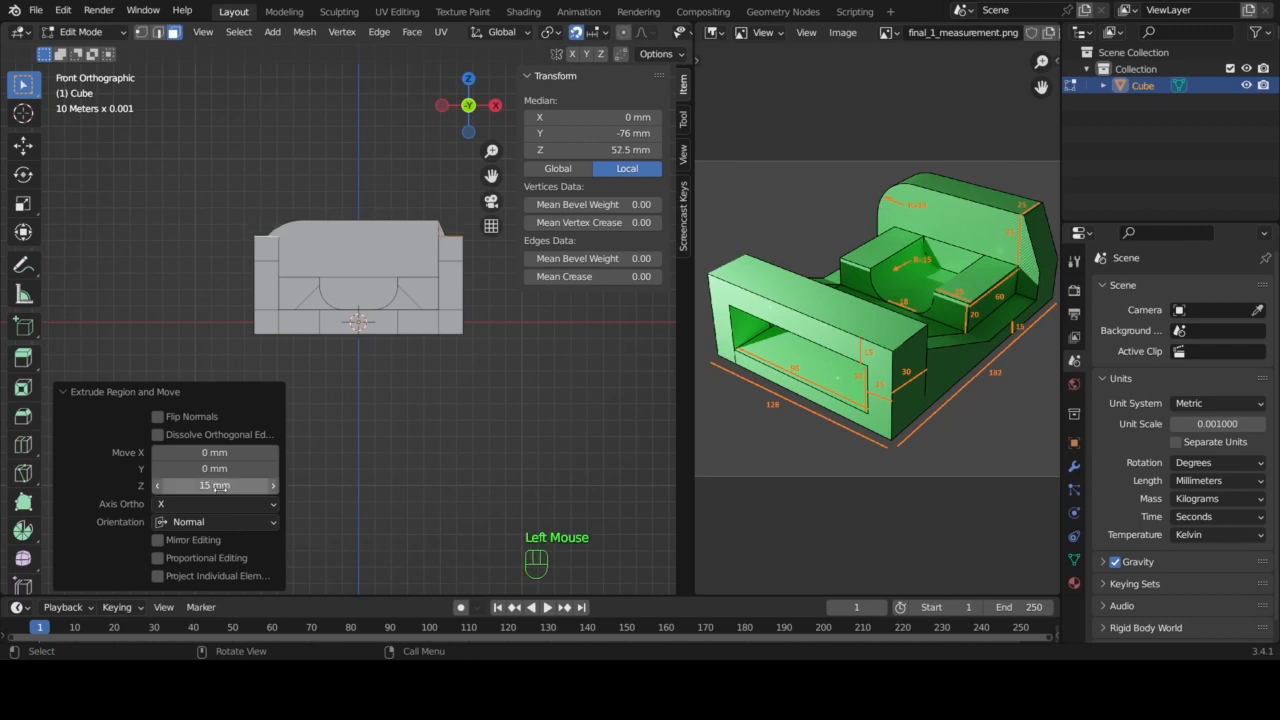
pyautogui.moveTo(330, 300); pyautogui.dragTo(385, 317, button='middle')
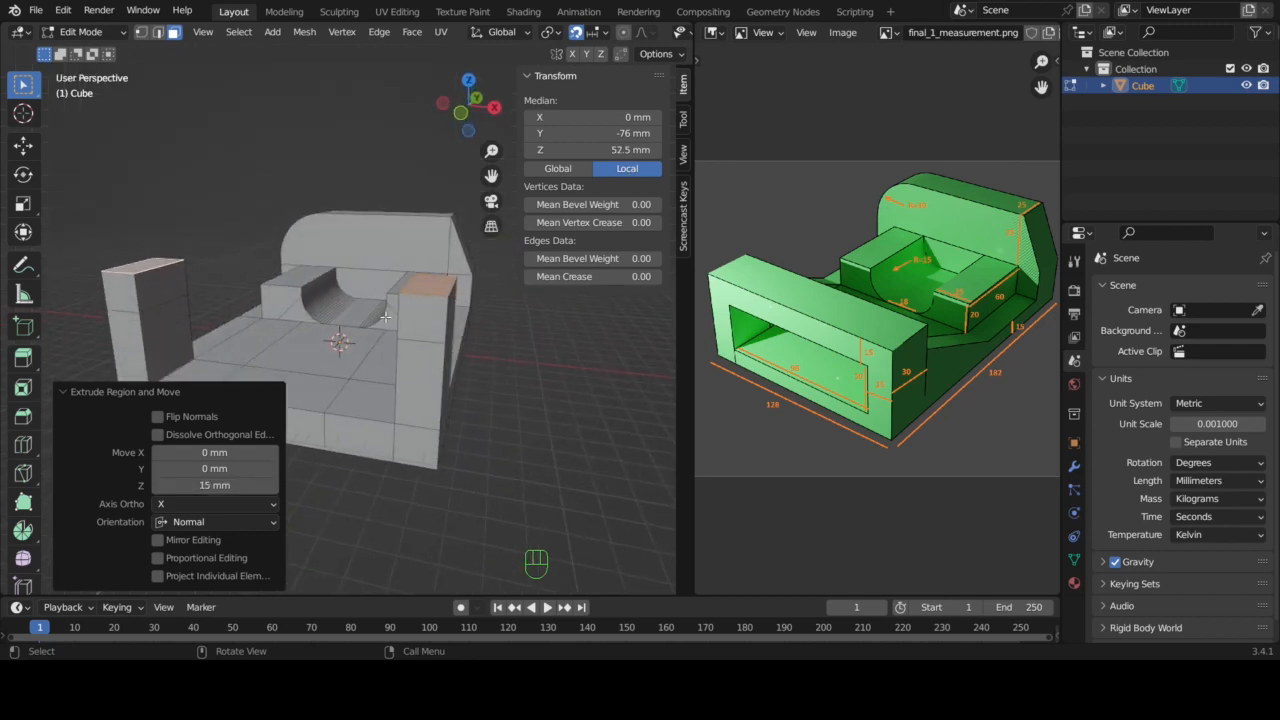
pyautogui.click(560, 338)
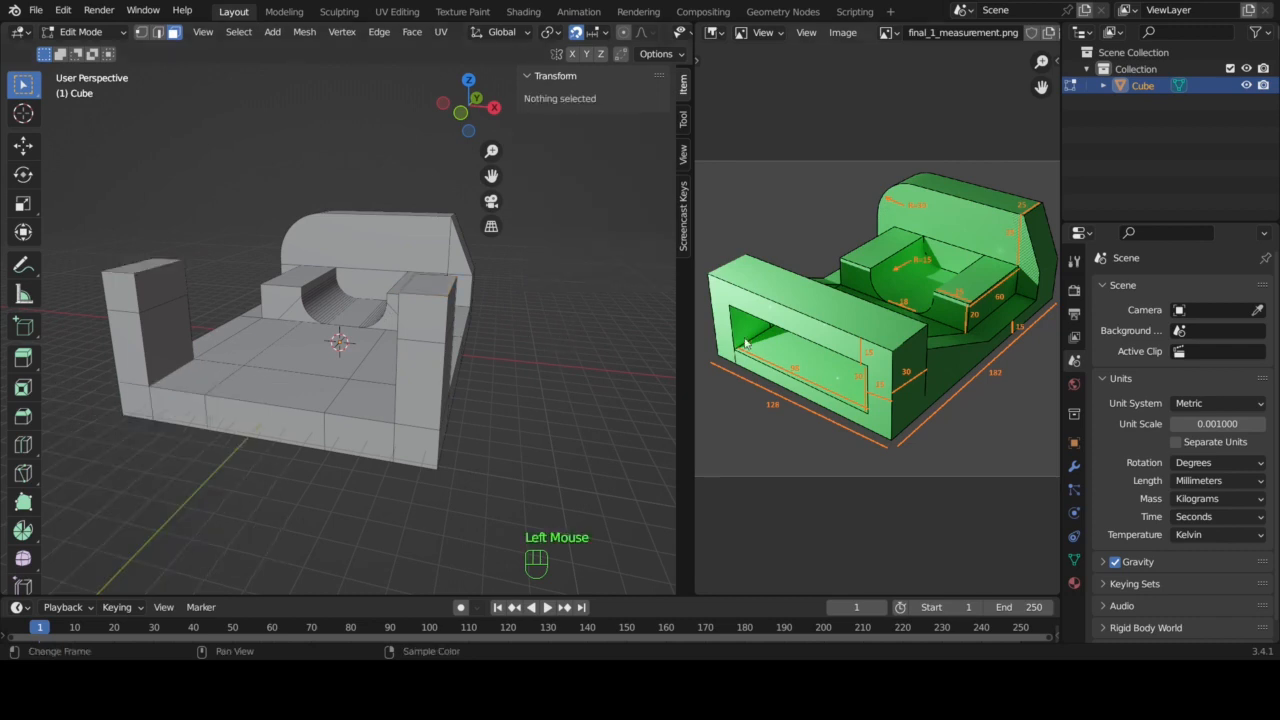
pyautogui.moveTo(470, 385); pyautogui.dragTo(470, 385, button='middle')
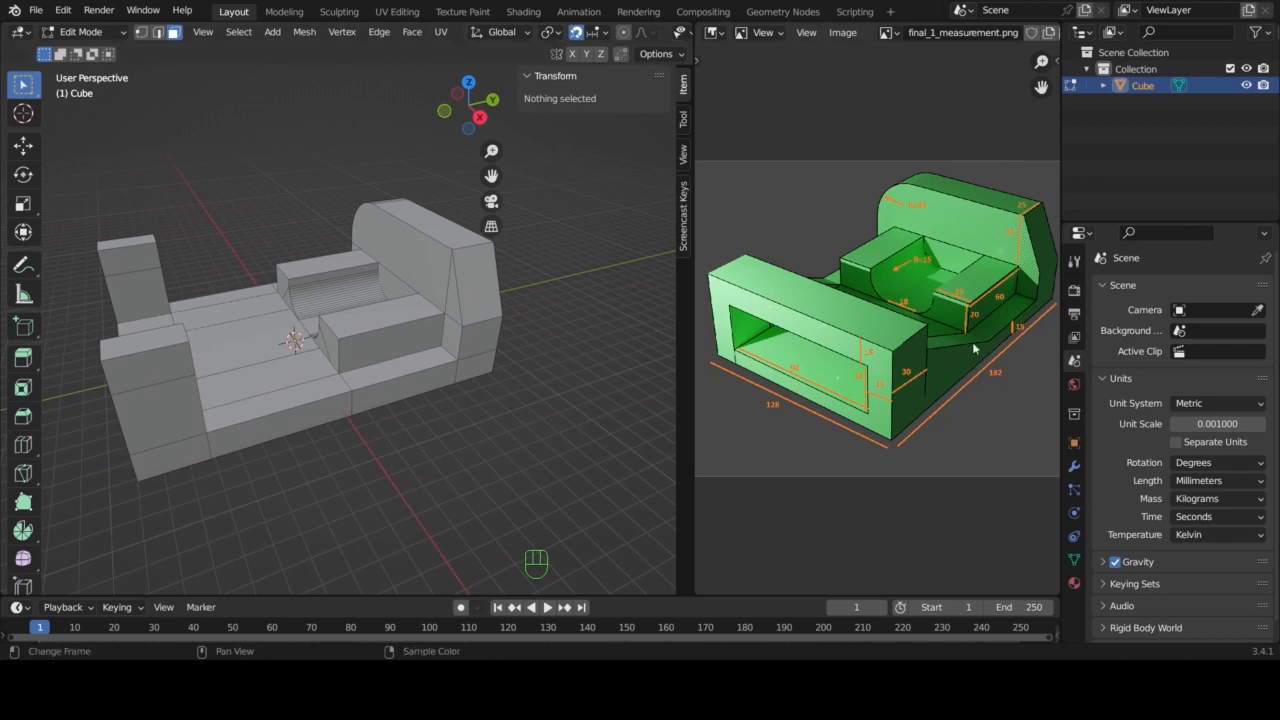
pyautogui.moveTo(634, 431); pyautogui.dragTo(490, 322, button='middle')
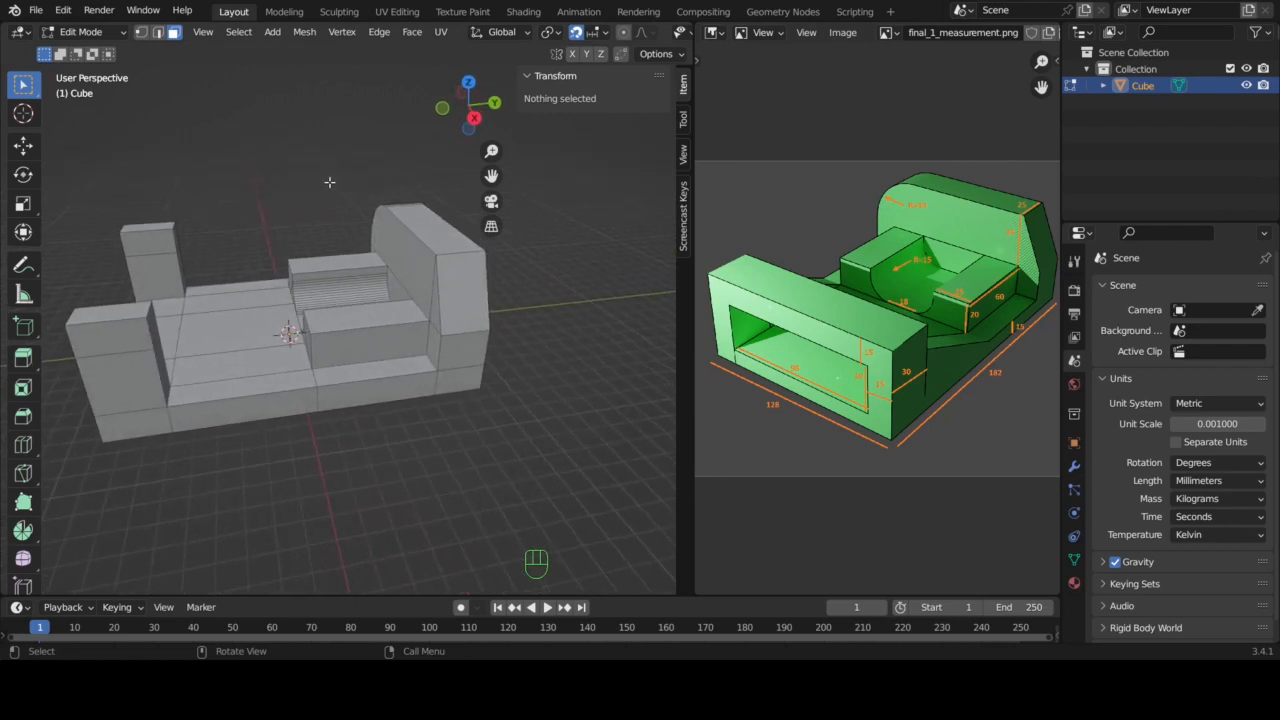
# - In face selection, select the top faces of both side strips directly behind the front posts and extrude them 30 mm upward
pyautogui.click(141, 32)
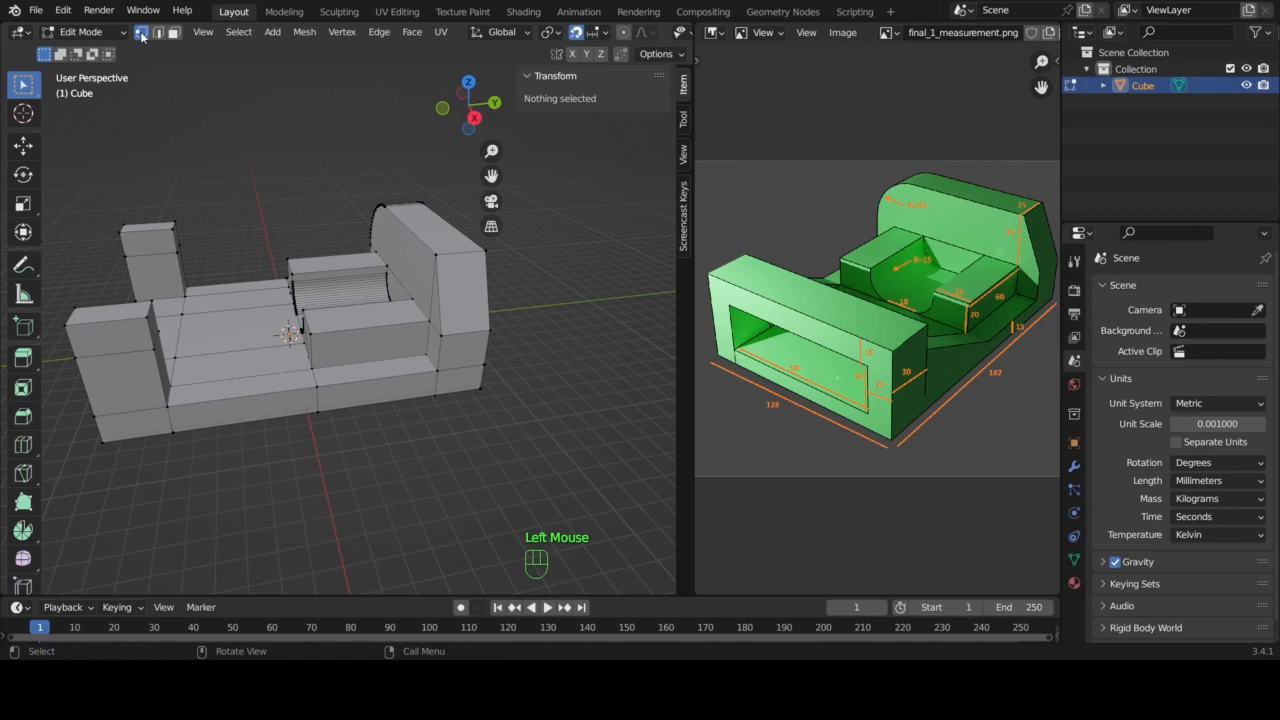
pyautogui.click(173, 32)
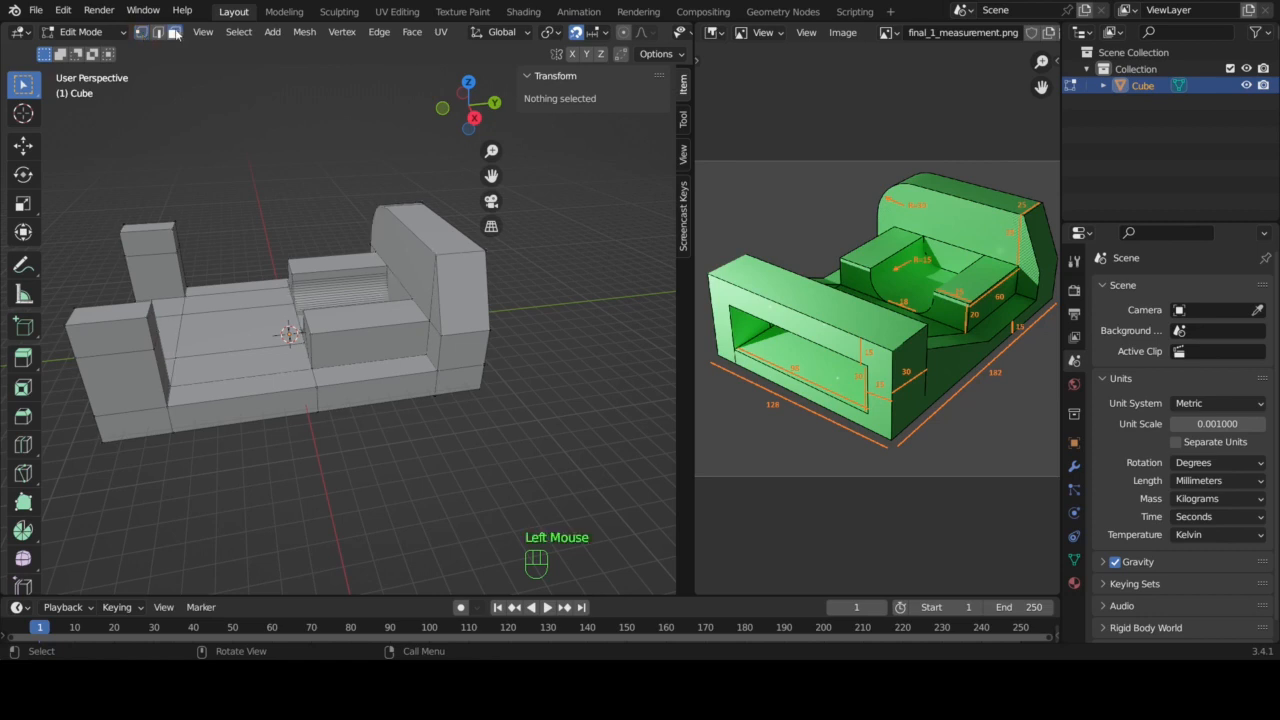
pyautogui.click(228, 386)
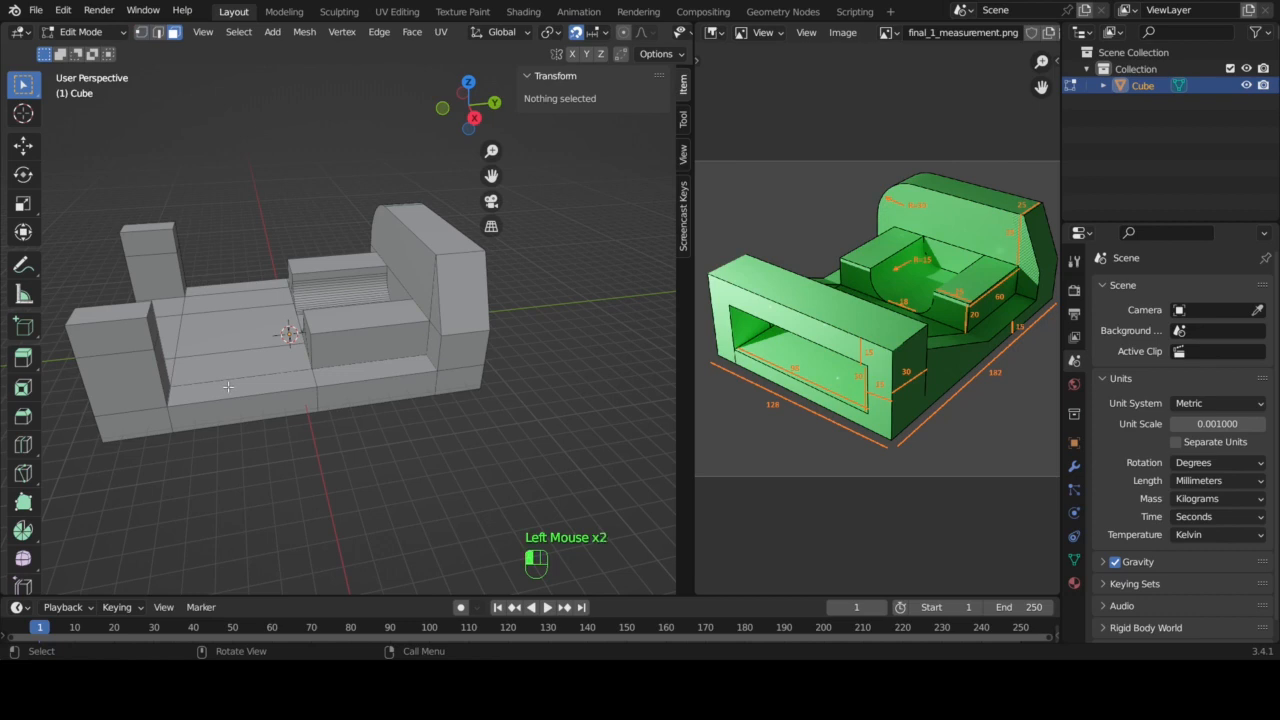
pyautogui.keyDown('shift'); pyautogui.click(242, 288); pyautogui.keyUp('shift')
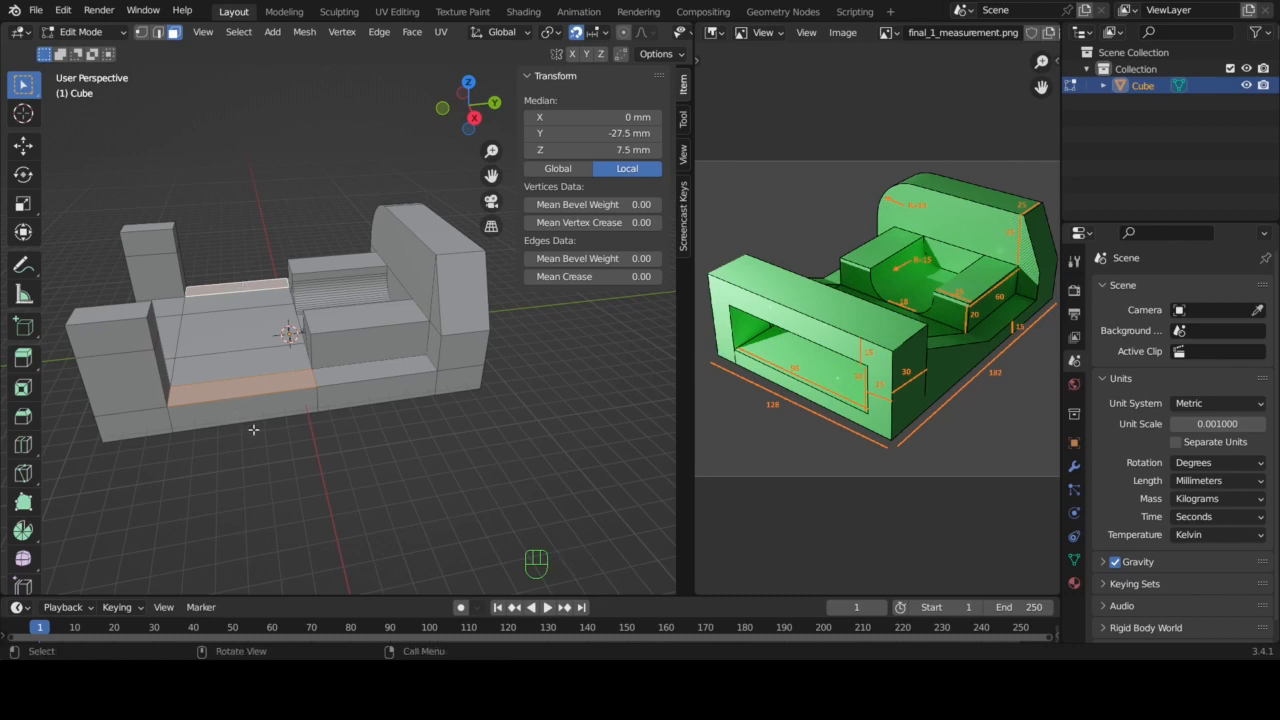
pyautogui.press('e')
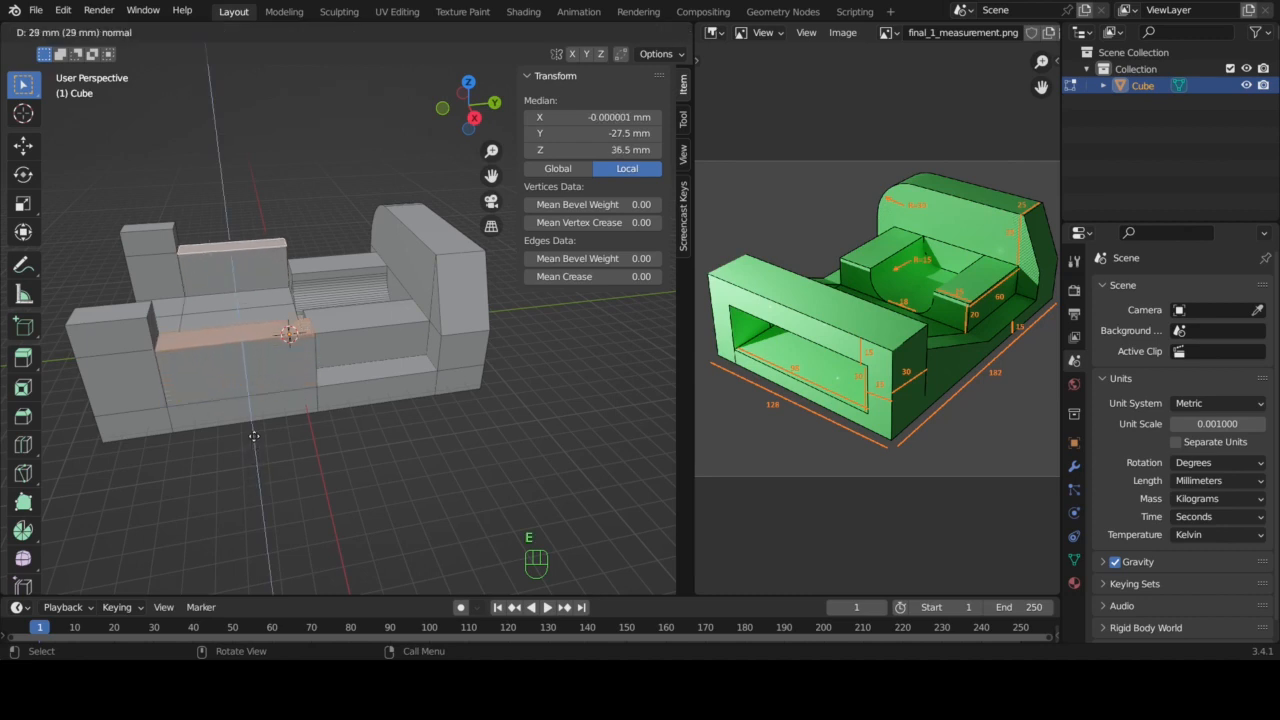
pyautogui.click(254, 435)
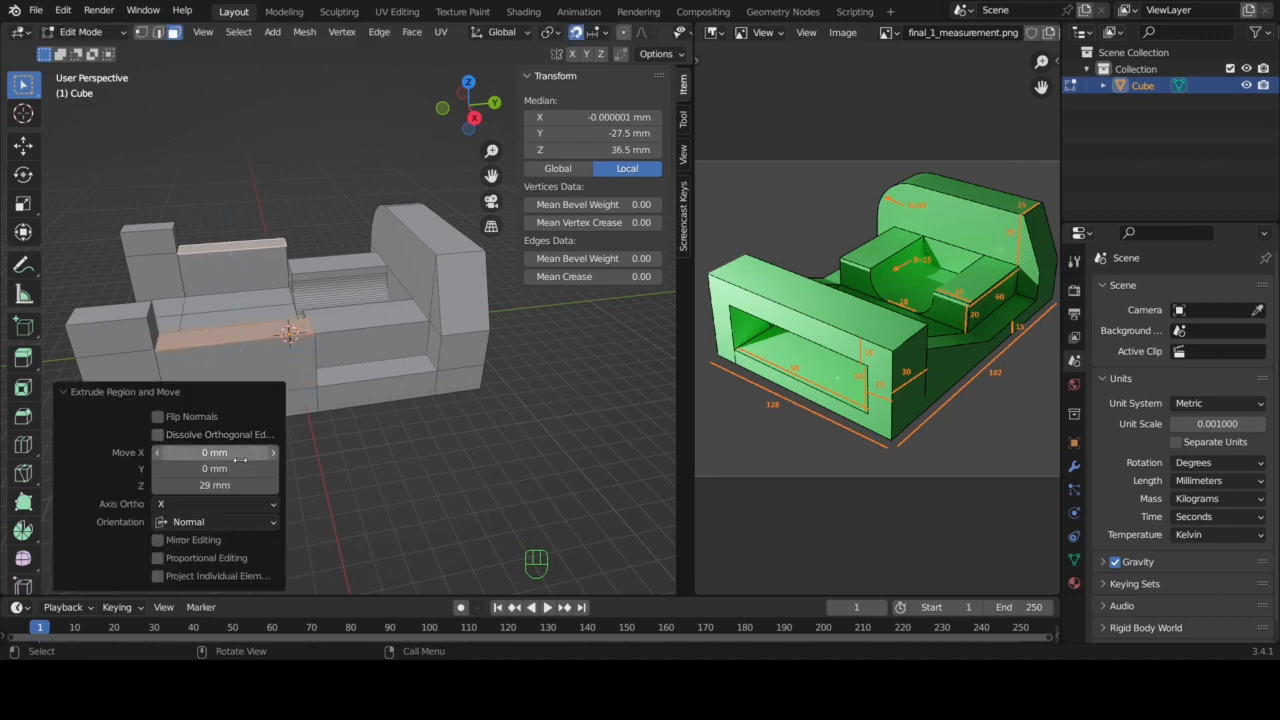
pyautogui.click(215, 485)
pyautogui.write('30')
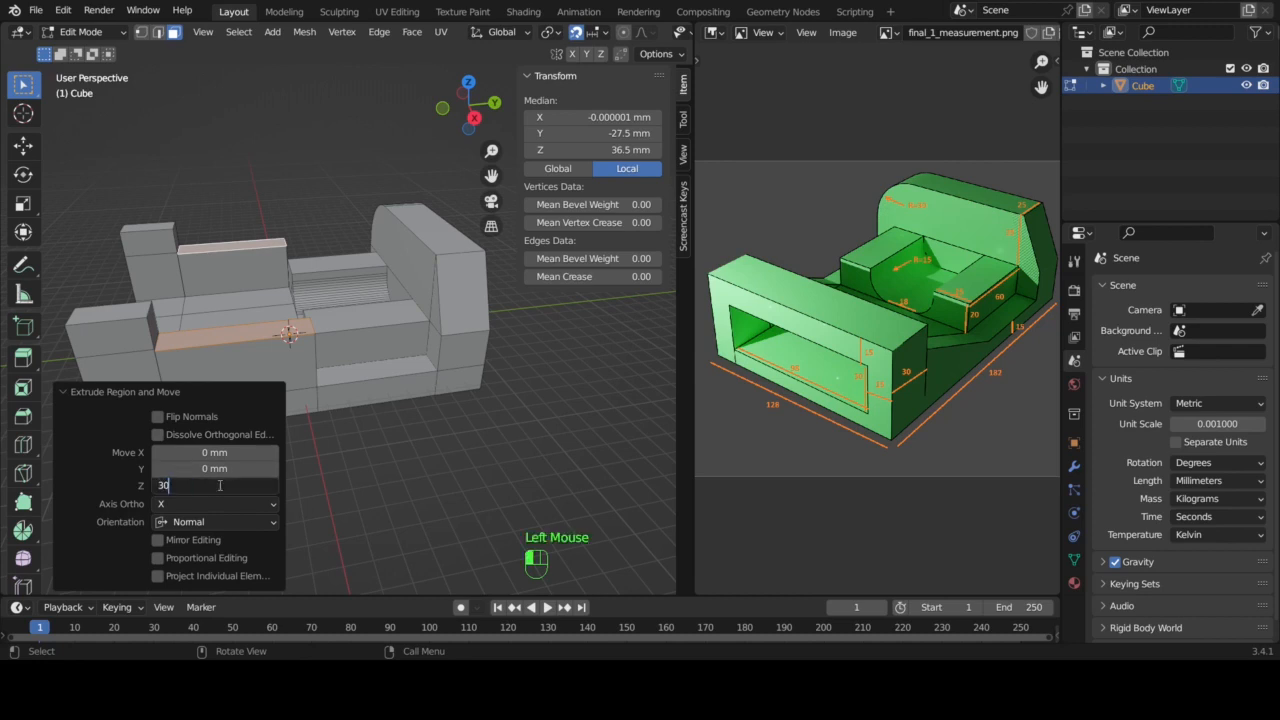
pyautogui.press('Return')
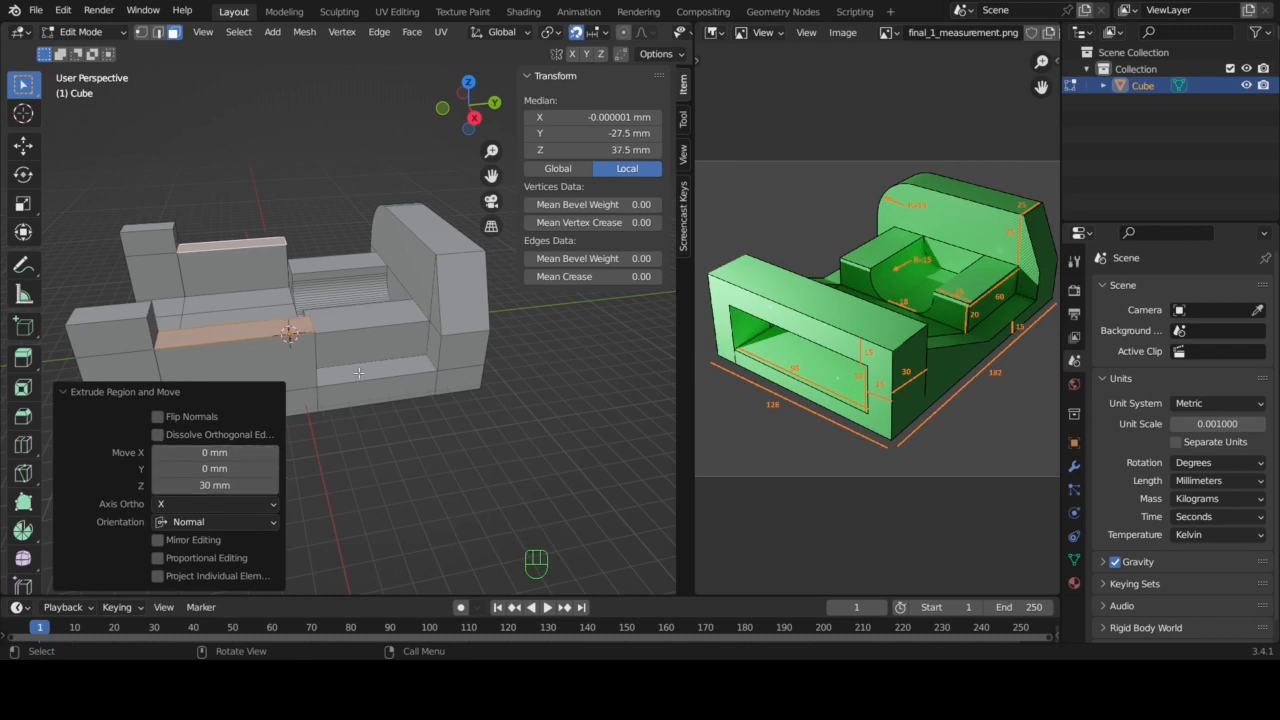
# - On the positive X side block, merge the rear outer and inner top vertices At Last into the base vertices below to form a slope
pyautogui.click(141, 32)
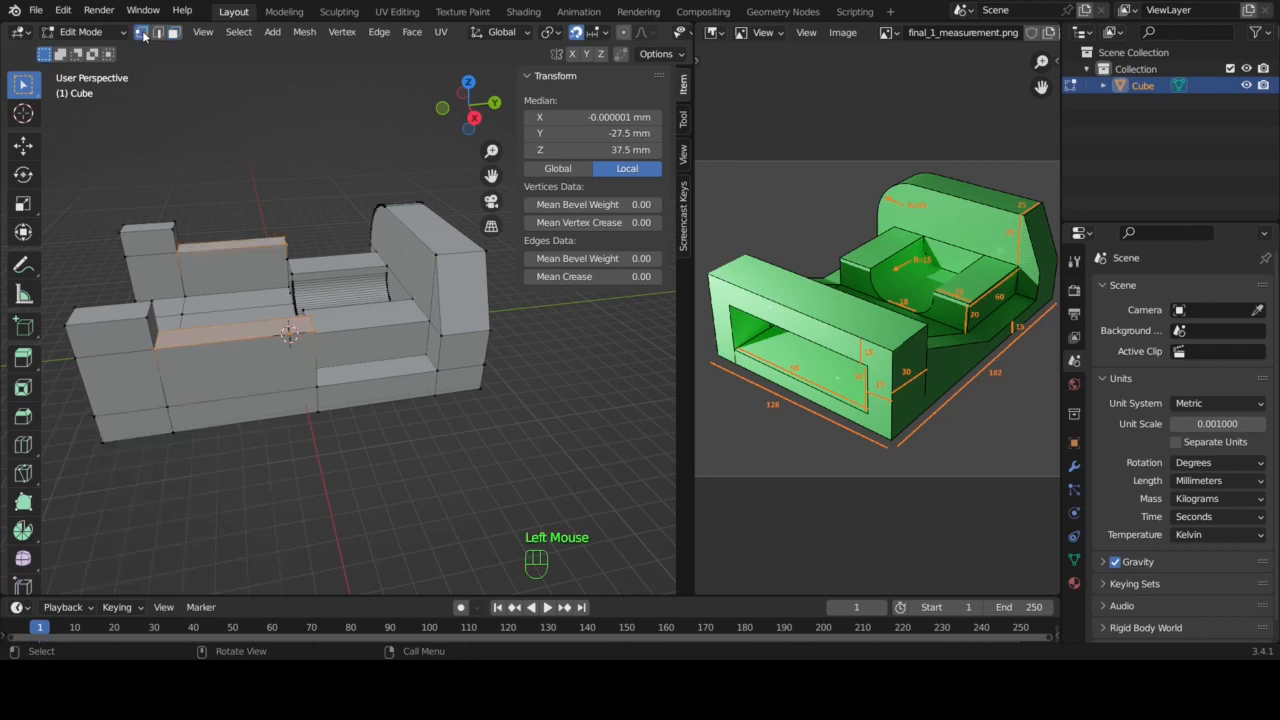
pyautogui.click(315, 334)
pyautogui.keyDown('shift'); pyautogui.click(316, 387); pyautogui.keyUp('shift')
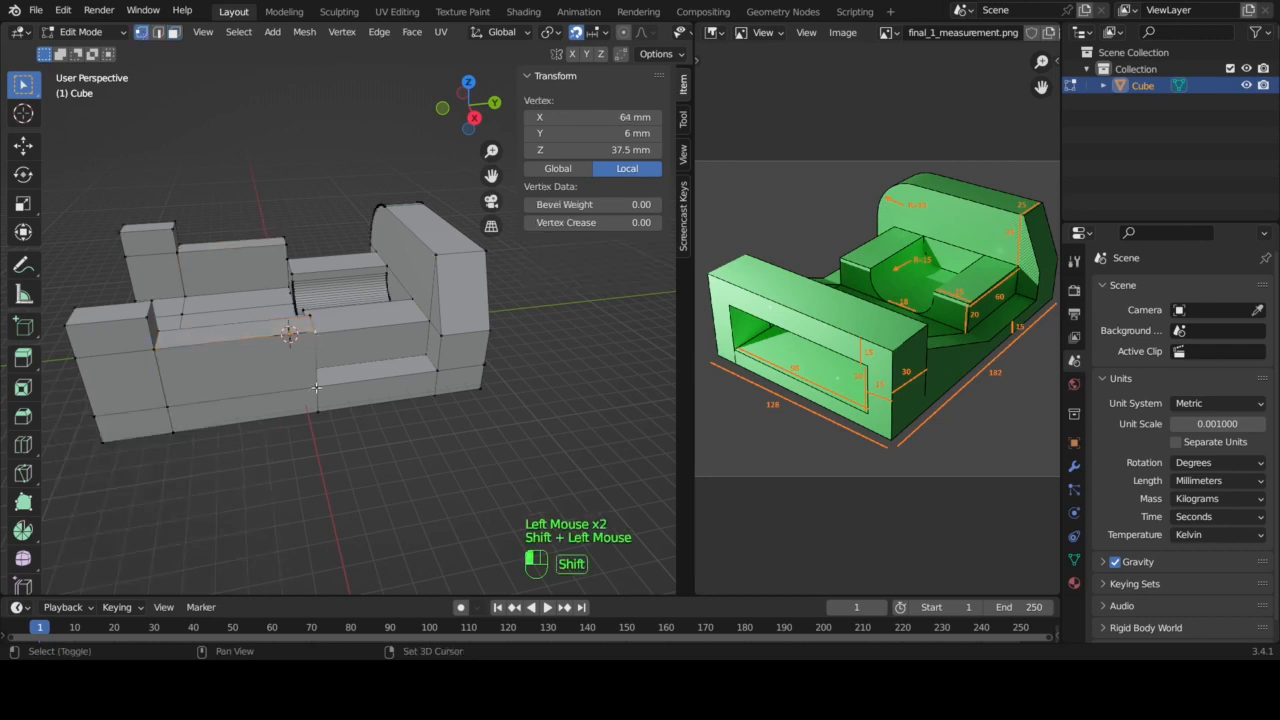
pyautogui.press('m')
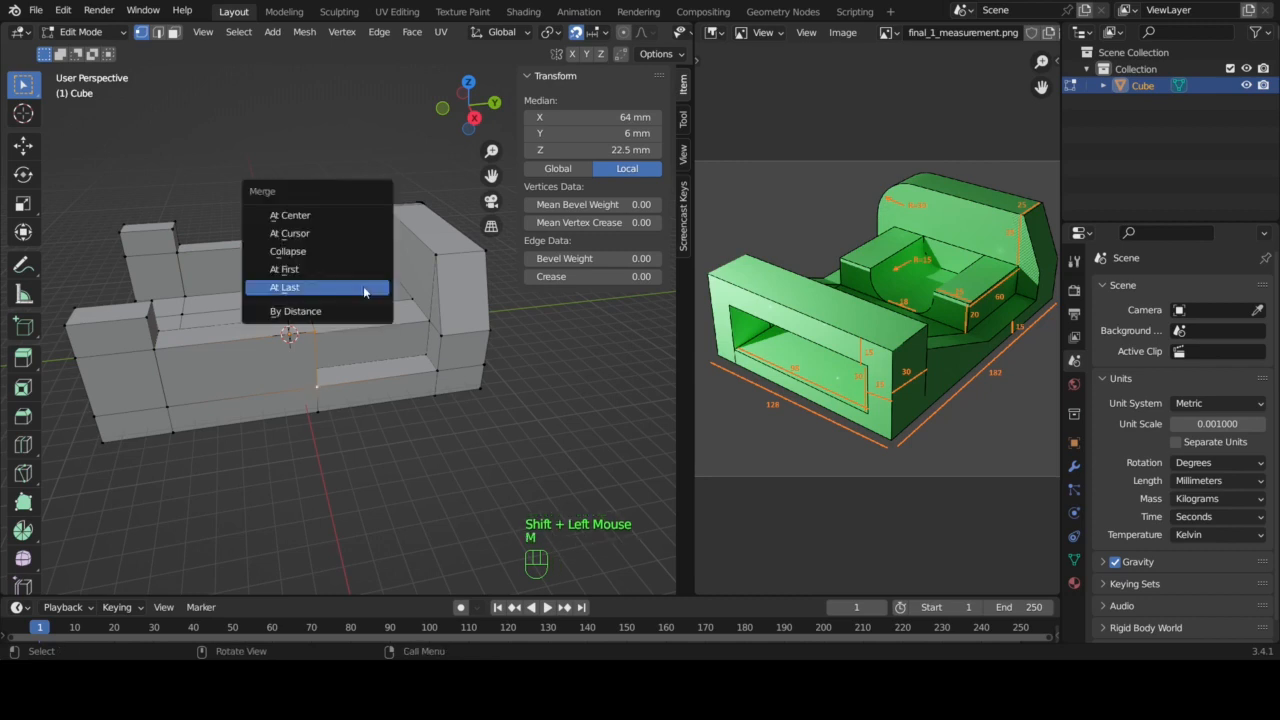
pyautogui.click(364, 289)
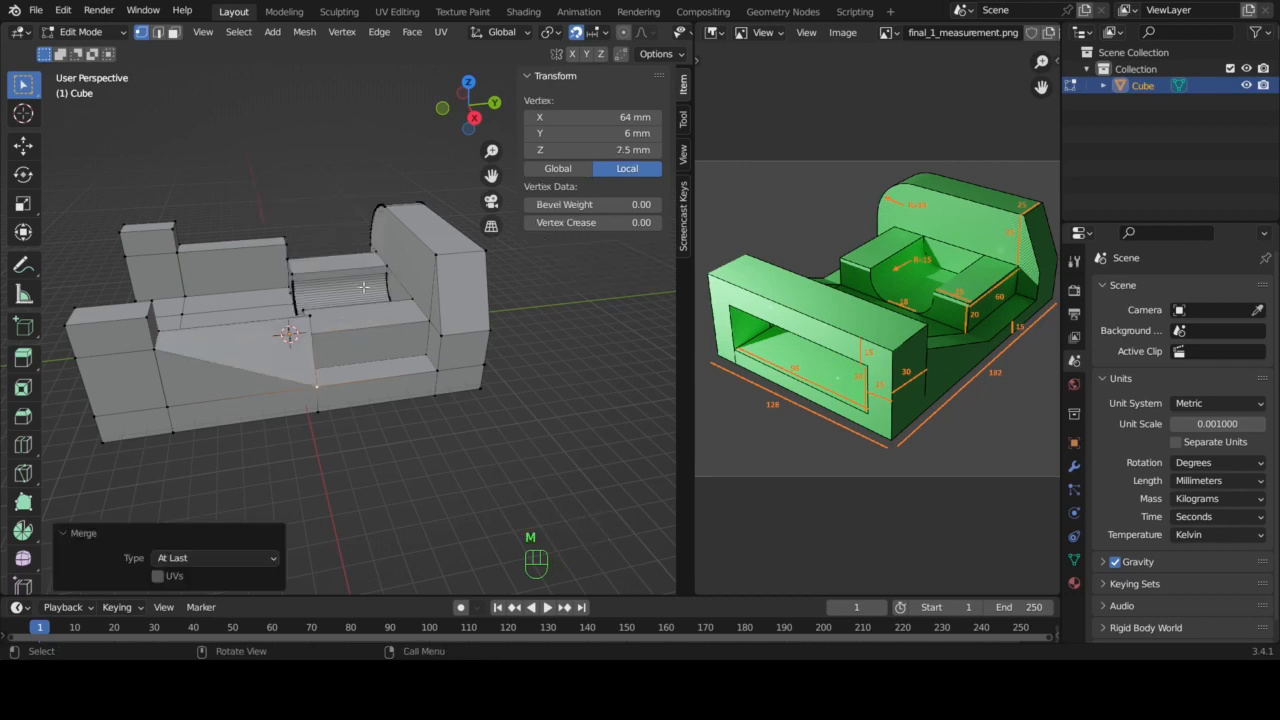
pyautogui.click(308, 320)
pyautogui.moveTo(308, 320); pyautogui.dragTo(296, 362, button='middle')
pyautogui.keyDown('shift'); pyautogui.click(276, 370); pyautogui.keyUp('shift')
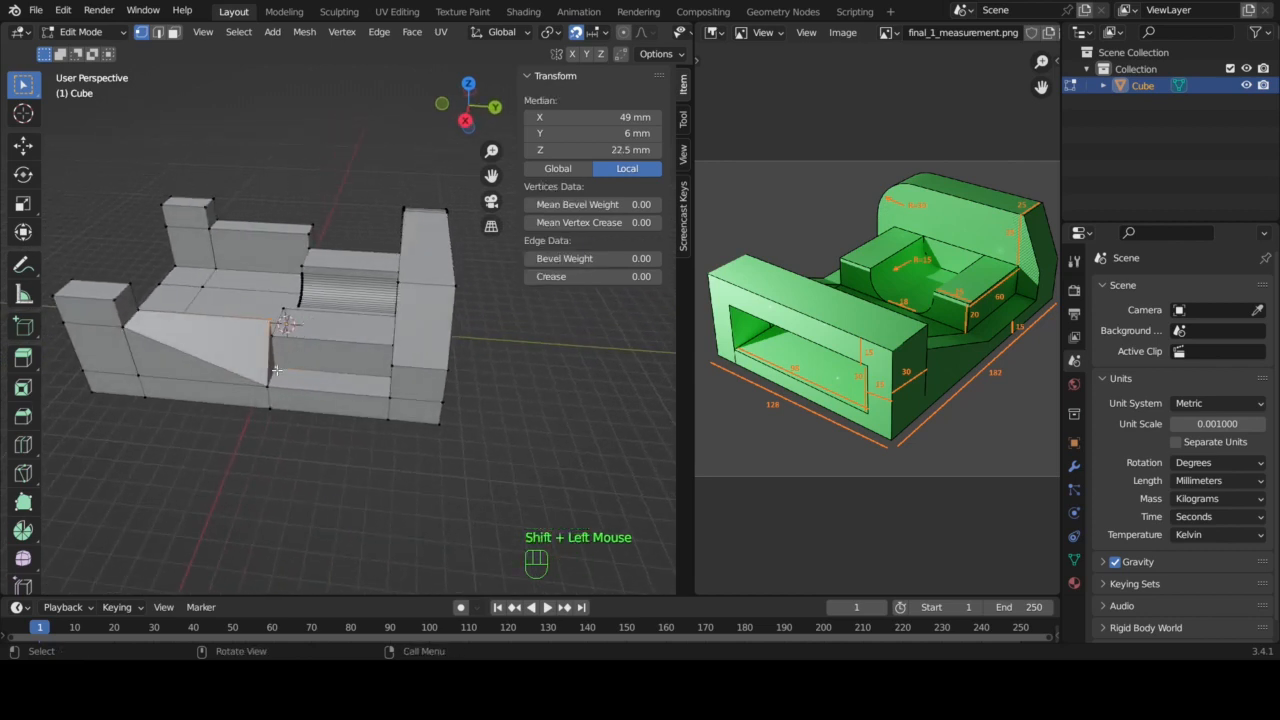
pyautogui.press('m')
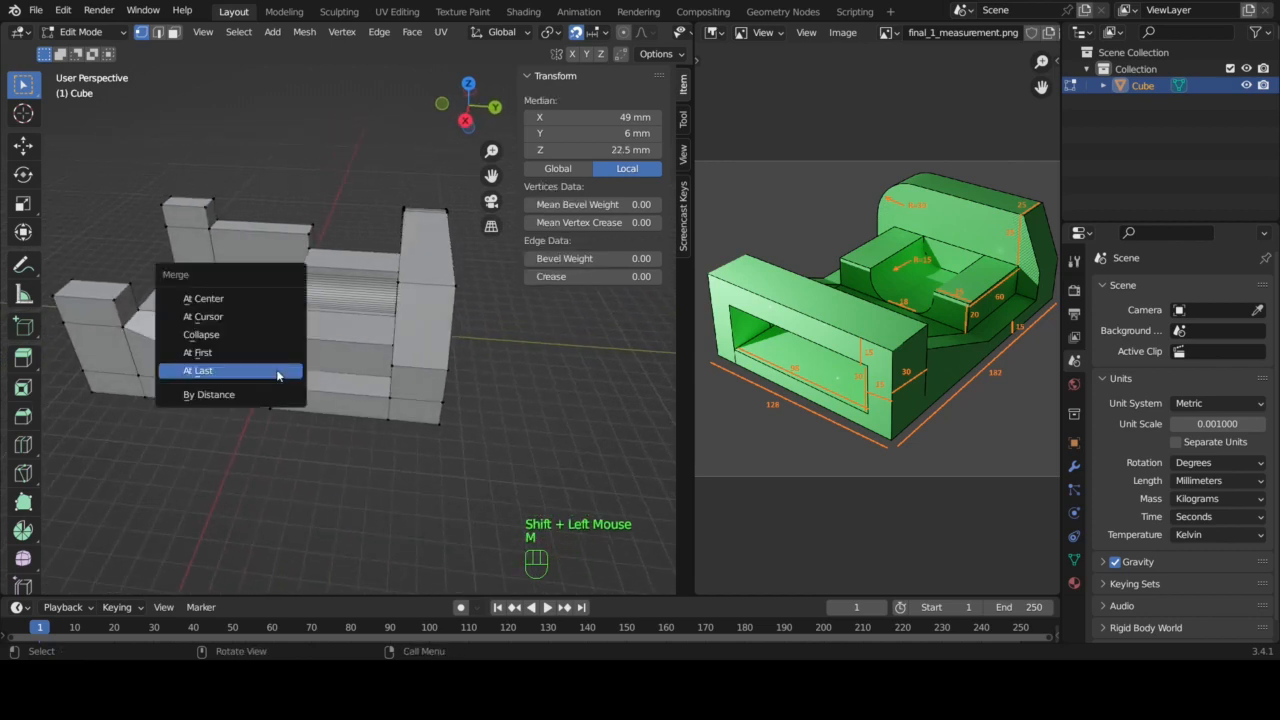
pyautogui.click(276, 370)
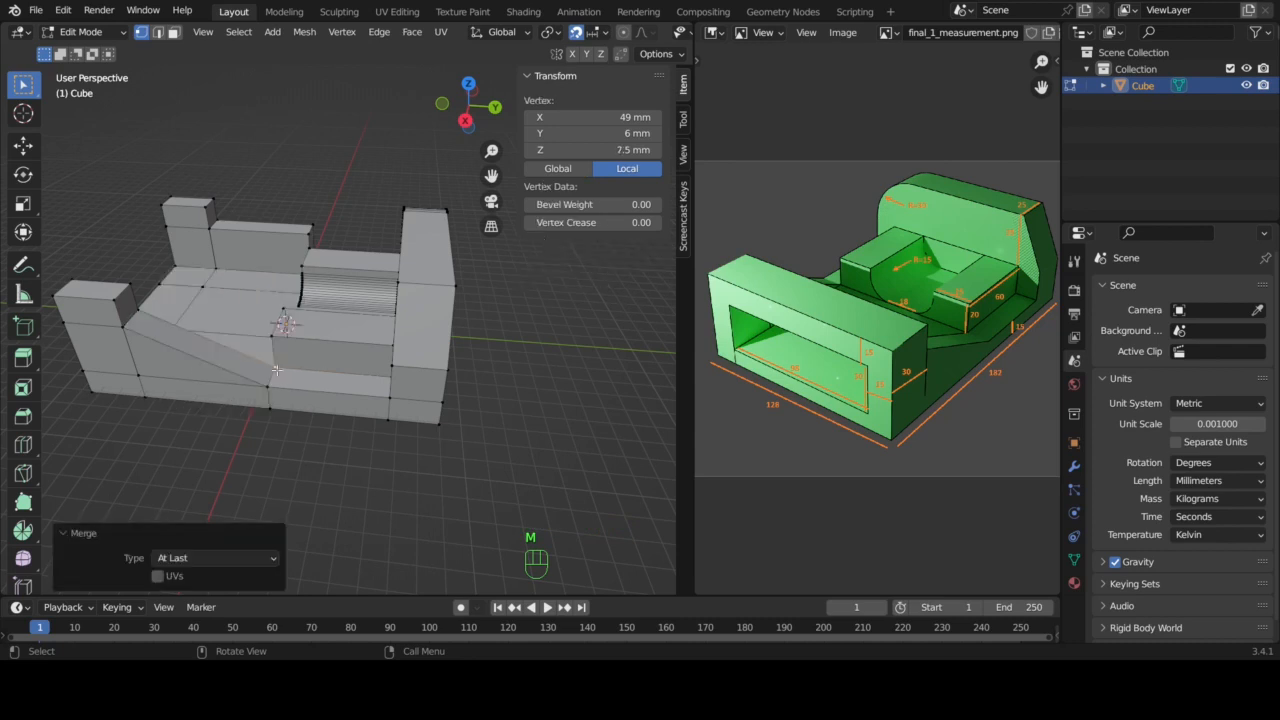
# - On the negative X side block, merge the rear outer and inner top vertices At Last into their base vertices to form the matching slope
pyautogui.moveTo(597, 330); pyautogui.dragTo(597, 330, button='middle')
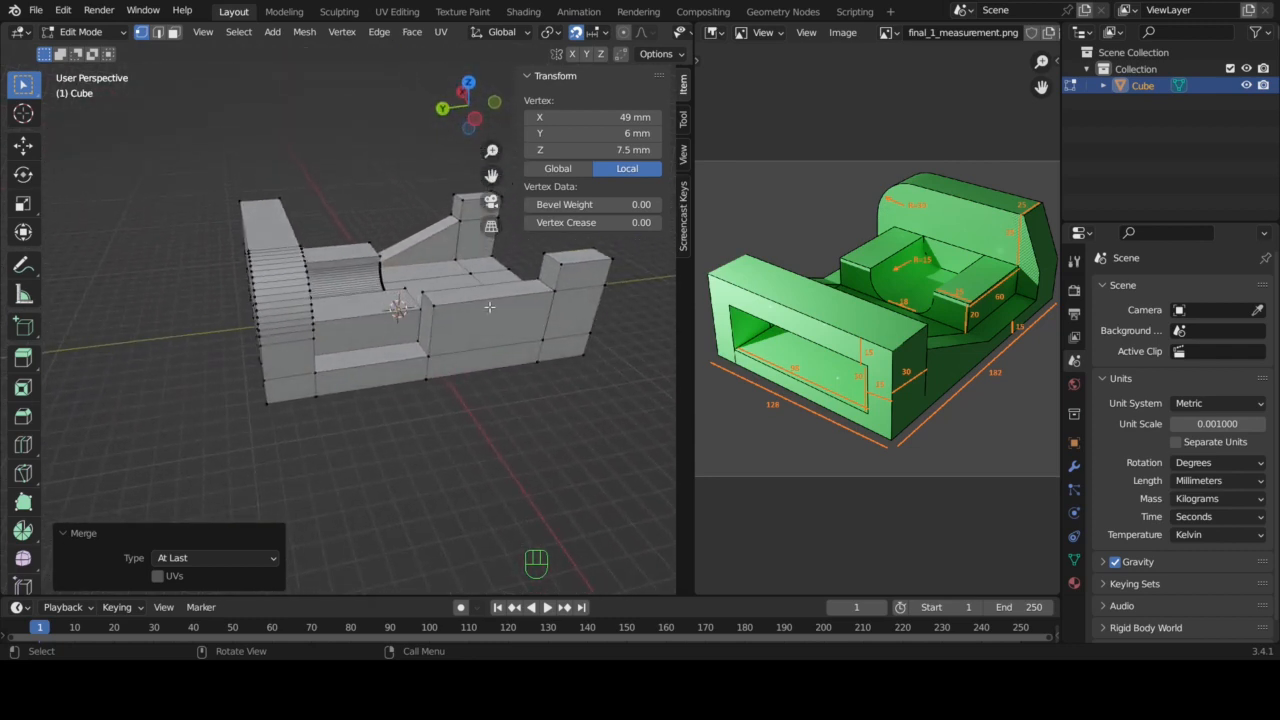
pyautogui.click(433, 304)
pyautogui.keyDown('shift'); pyautogui.click(427, 353); pyautogui.keyUp('shift')
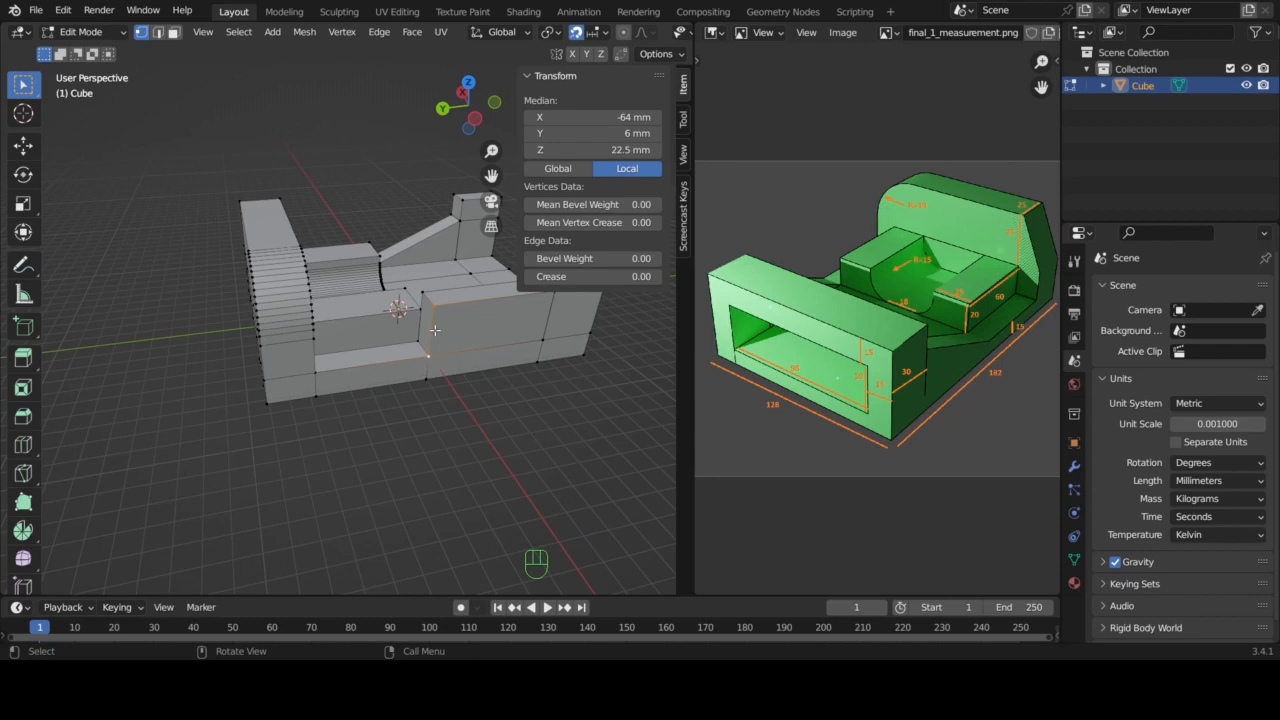
pyautogui.press('m')
pyautogui.click(435, 333)
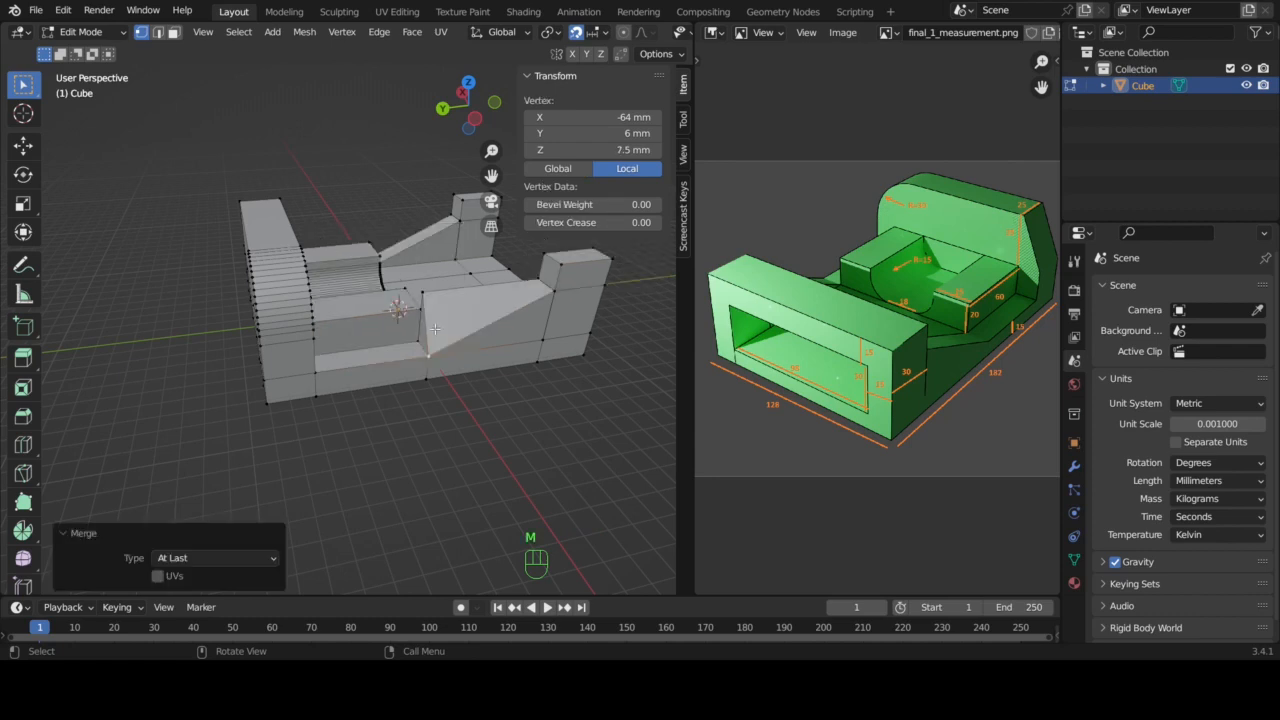
pyautogui.click(422, 293)
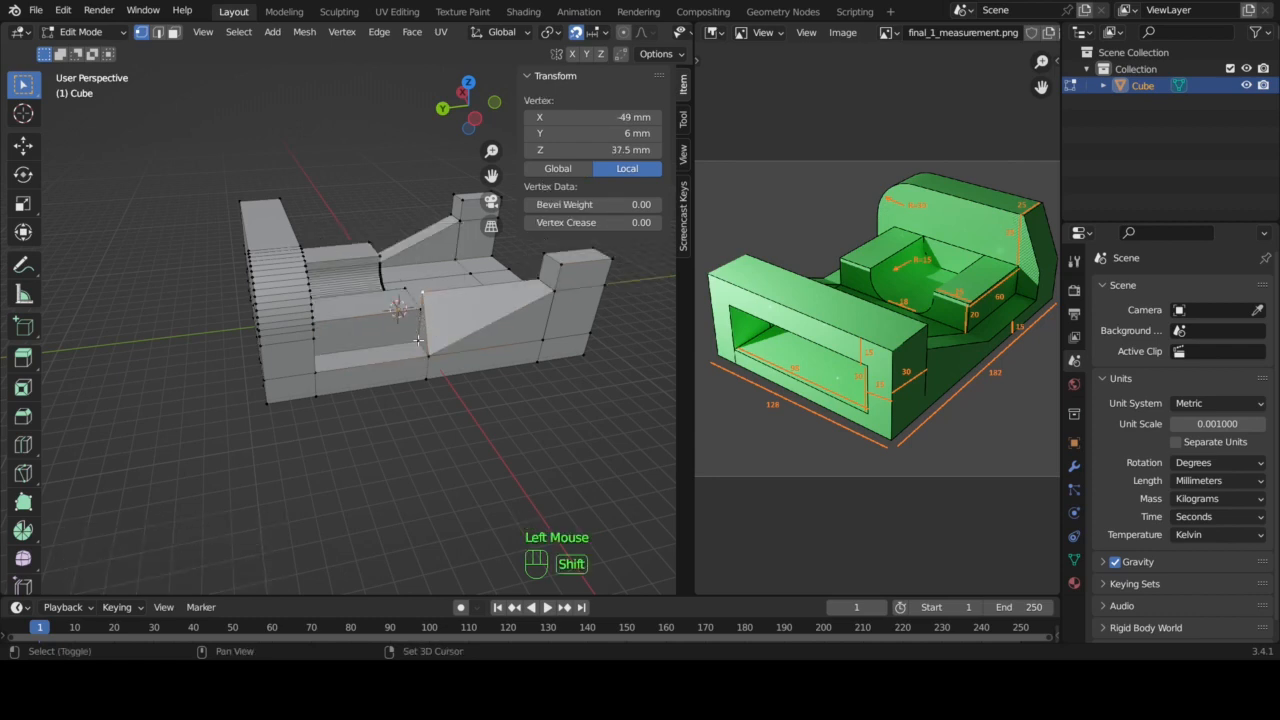
pyautogui.keyDown('shift'); pyautogui.click(418, 340); pyautogui.keyUp('shift')
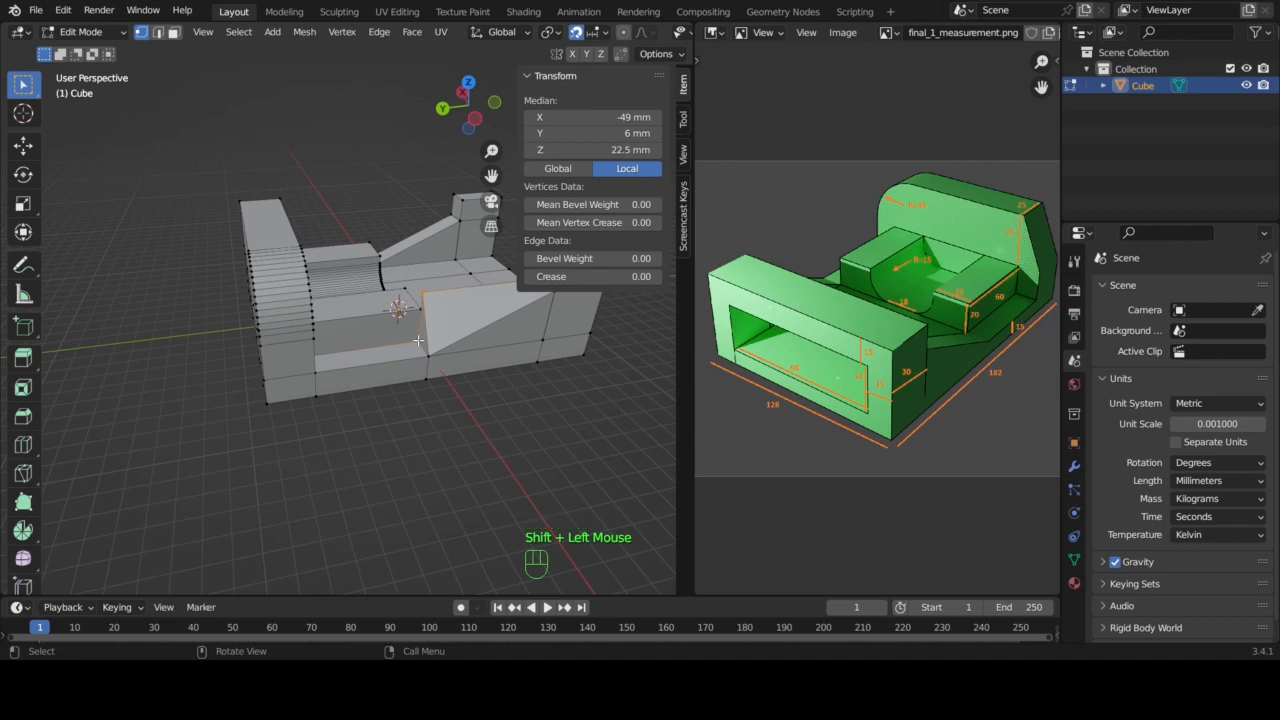
pyautogui.press('m')
pyautogui.click(421, 342)
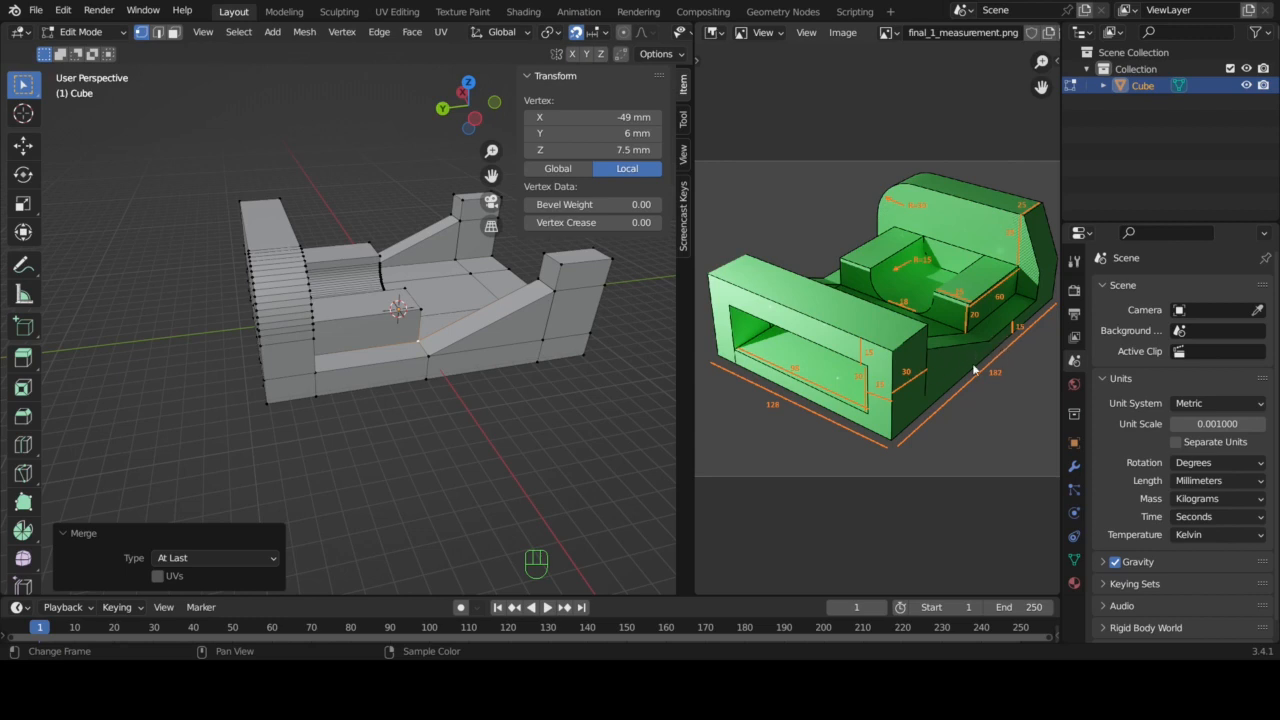
# - In face selection, select the facing inner faces of the two front posts' upper 15 mm segments
pyautogui.moveTo(586, 316); pyautogui.dragTo(586, 316, button='middle')
pyautogui.click(530, 285)
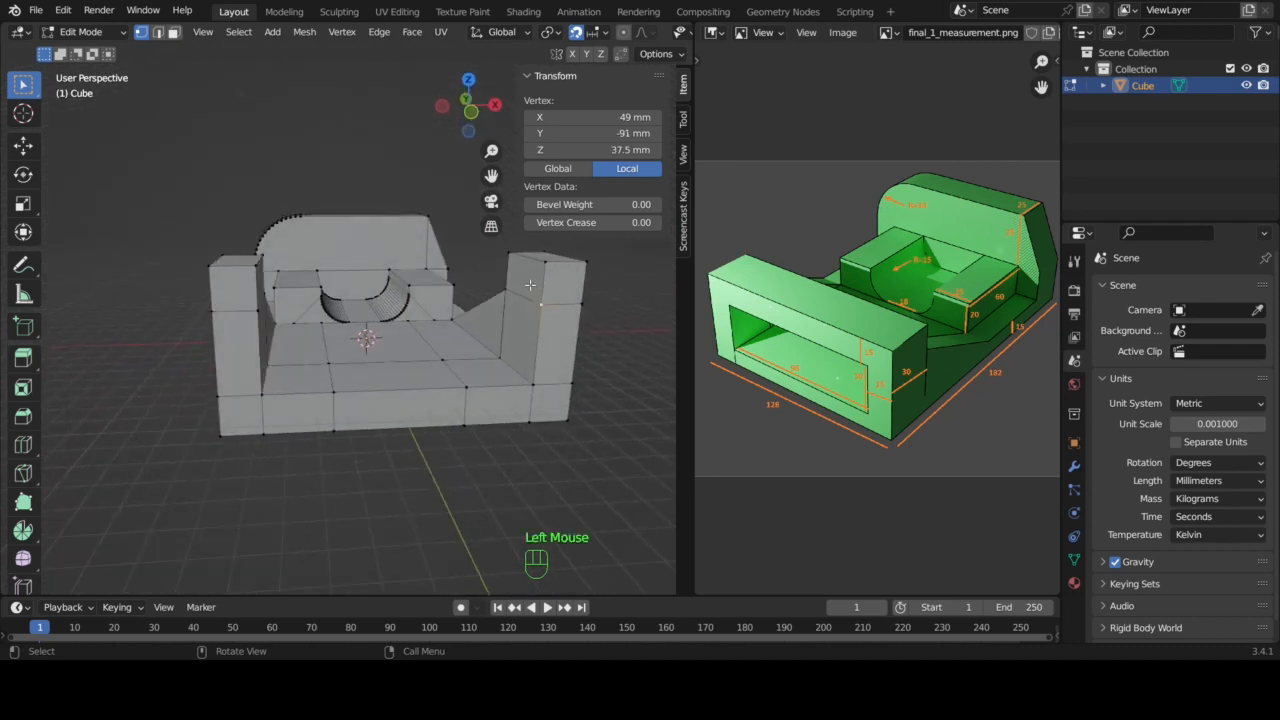
pyautogui.click(173, 32)
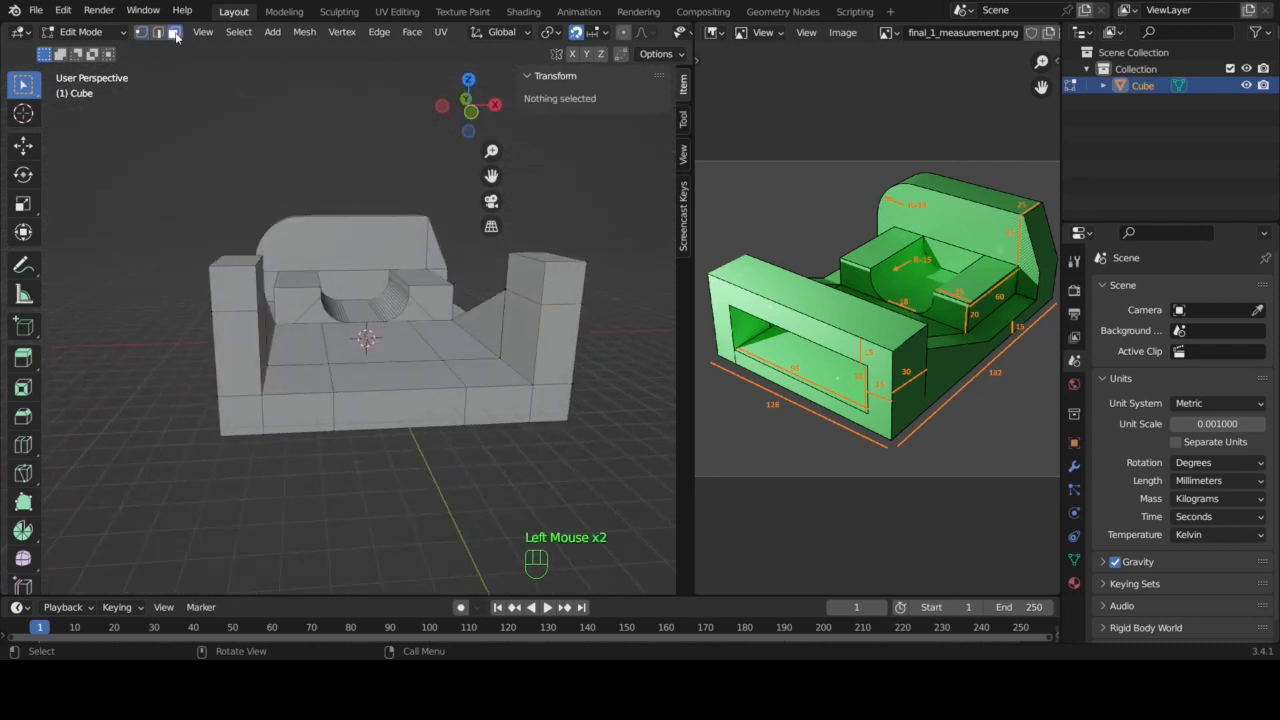
pyautogui.click(530, 282)
pyautogui.moveTo(418, 306); pyautogui.dragTo(417, 306, button='middle')
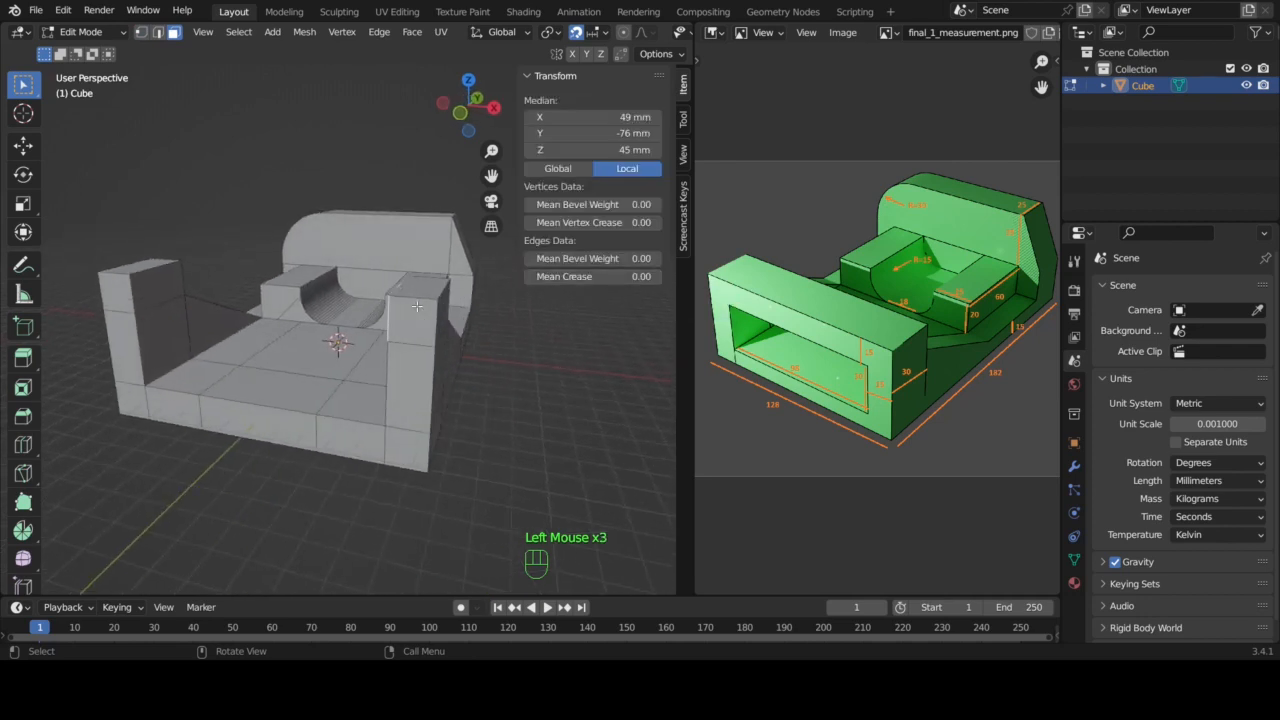
pyautogui.keyDown('shift'); pyautogui.click(167, 286); pyautogui.keyUp('shift')
pyautogui.moveTo(167, 286); pyautogui.dragTo(167, 286, button='middle')
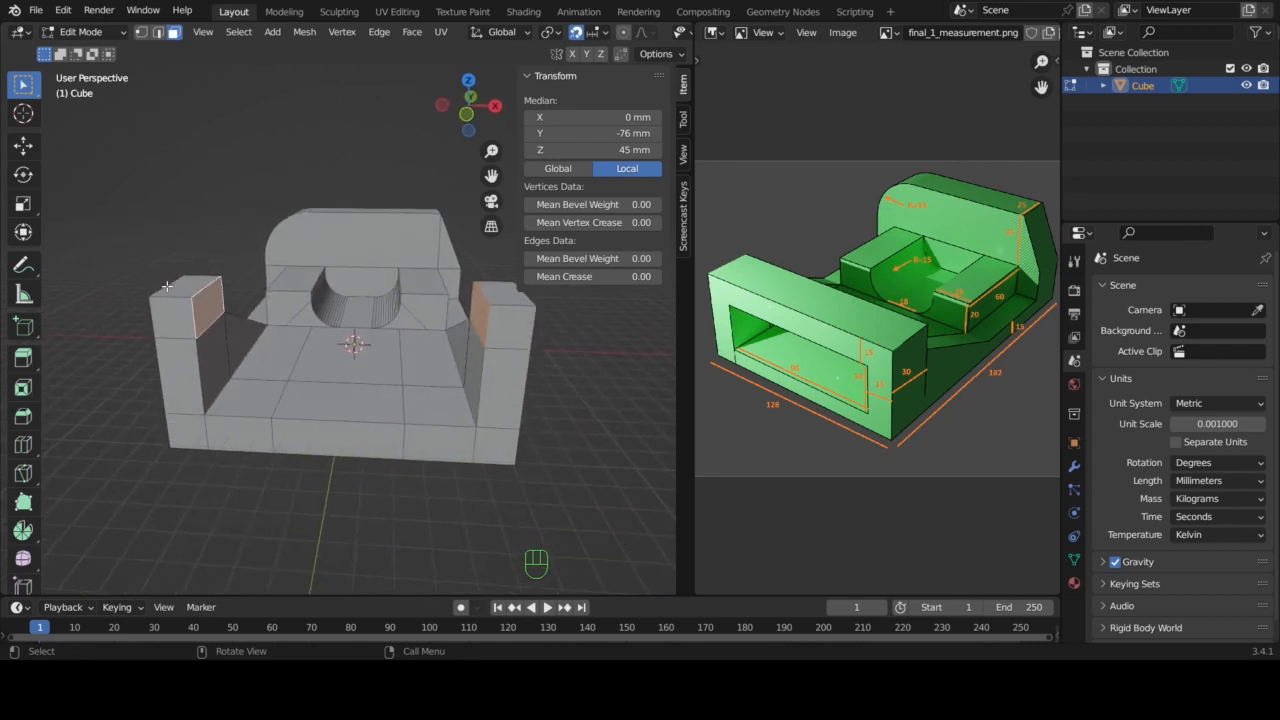
# - Search the add-ons in the preferences for "tool", enable Mesh: LoopTools, clear the search and close the preferences
pyautogui.click(67, 18)
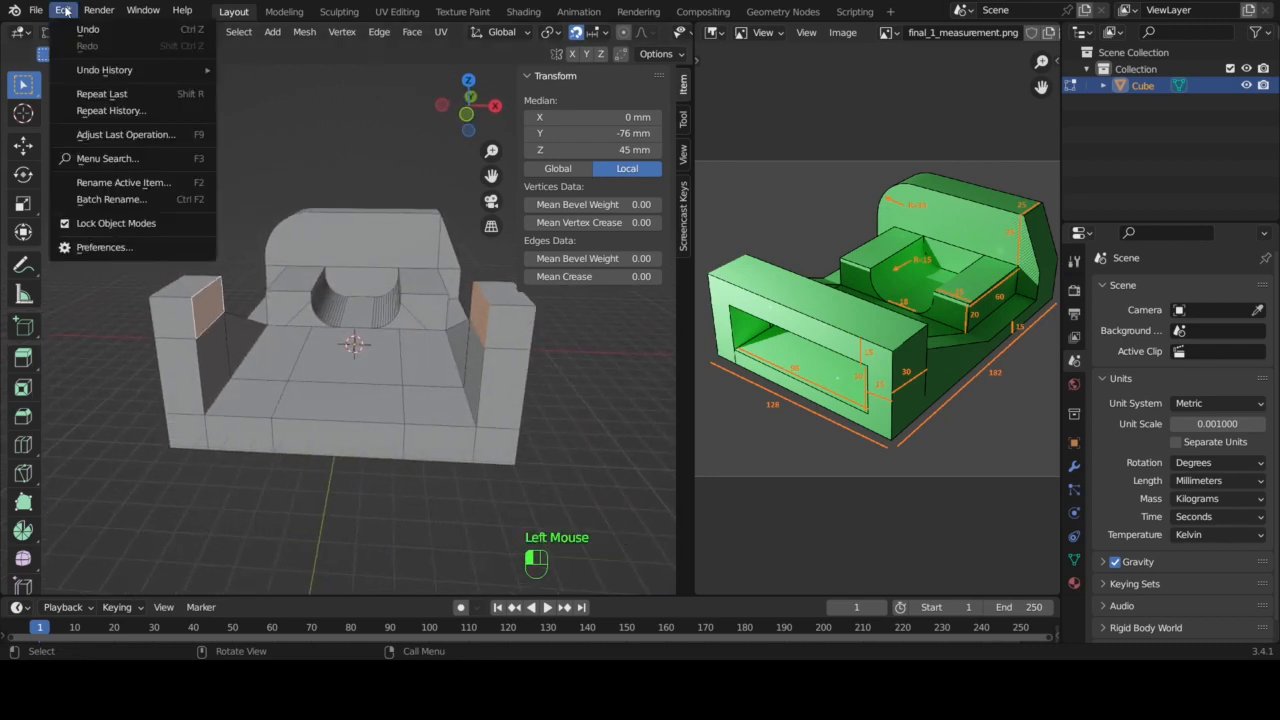
pyautogui.click(112, 253)
pyautogui.click(450, 68)
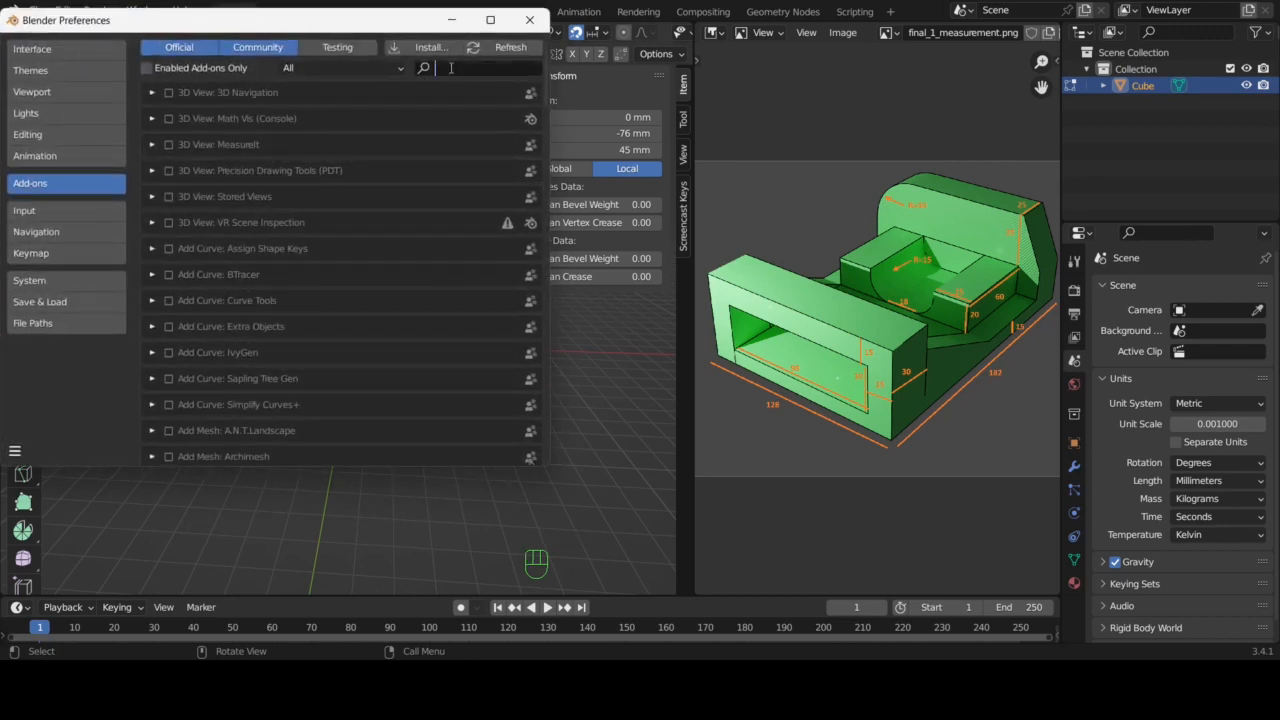
pyautogui.write('tool')
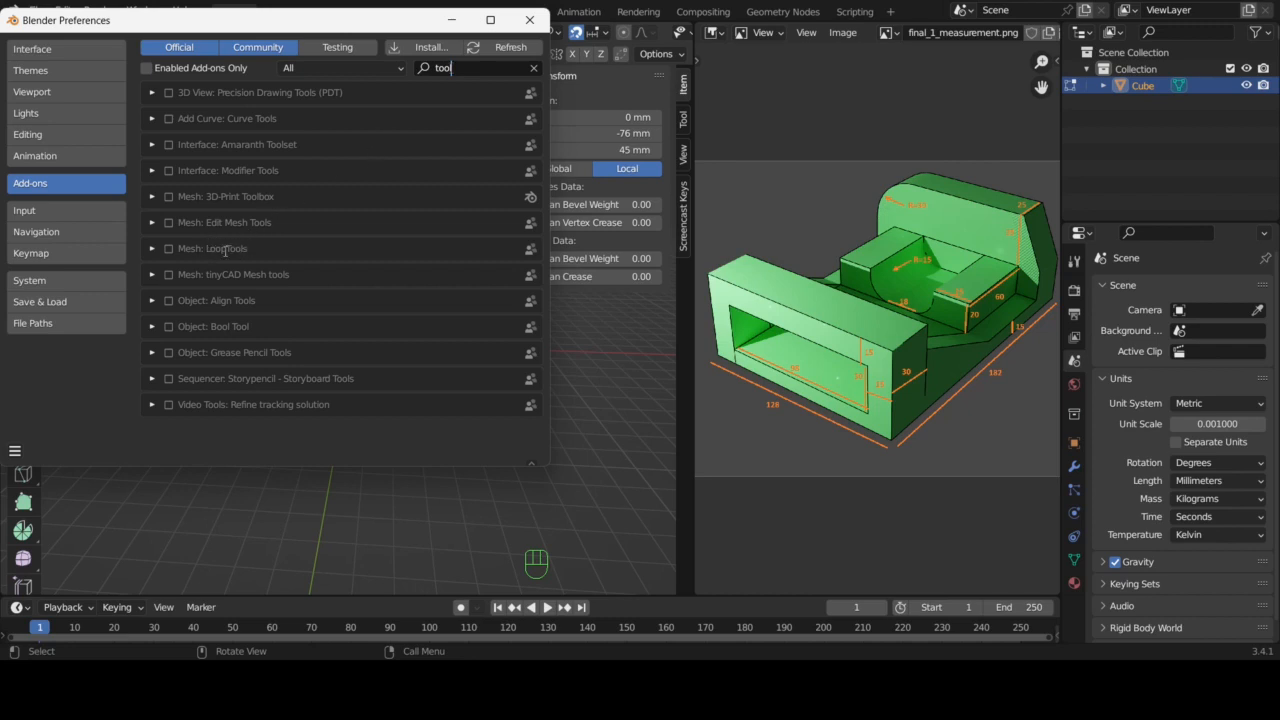
pyautogui.click(170, 250)
pyautogui.click(169, 249)
pyautogui.click(534, 68)
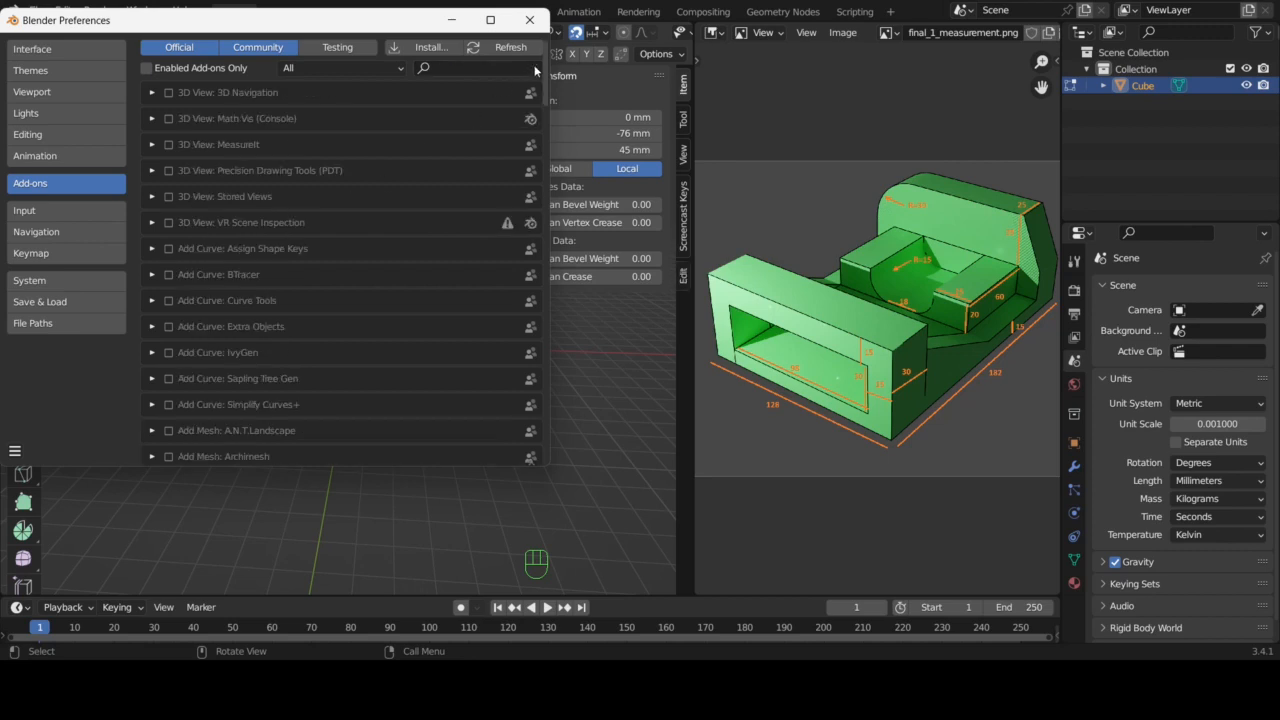
pyautogui.click(529, 20)
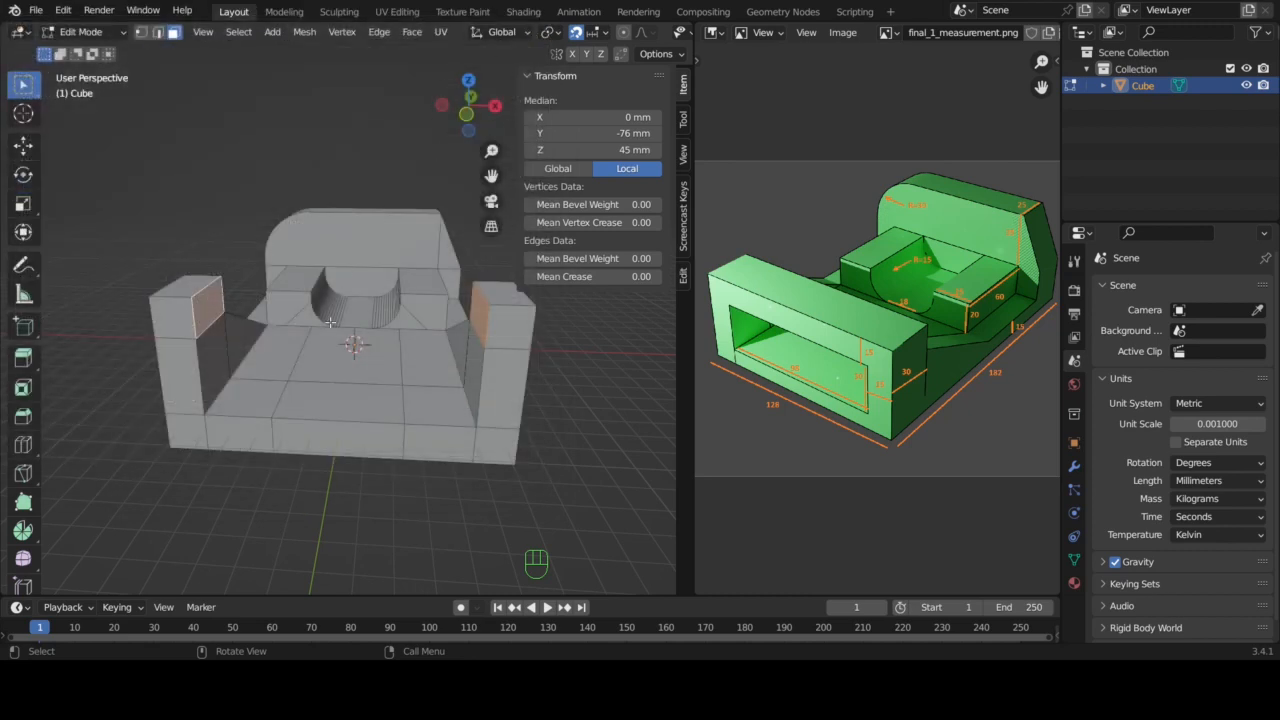
# - Join the two selected post faces with the LoopTools Bridge to form the front frame's top bar
pyautogui.rightClick(245, 164)
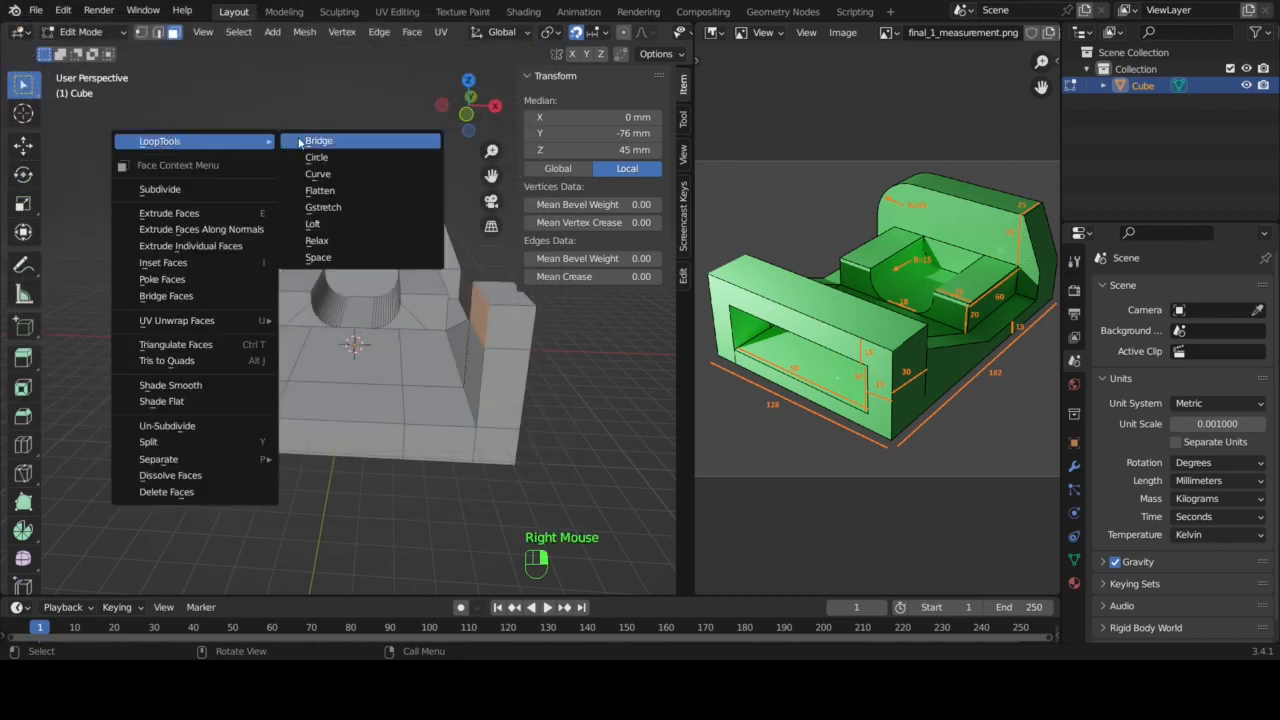
pyautogui.click(335, 145)
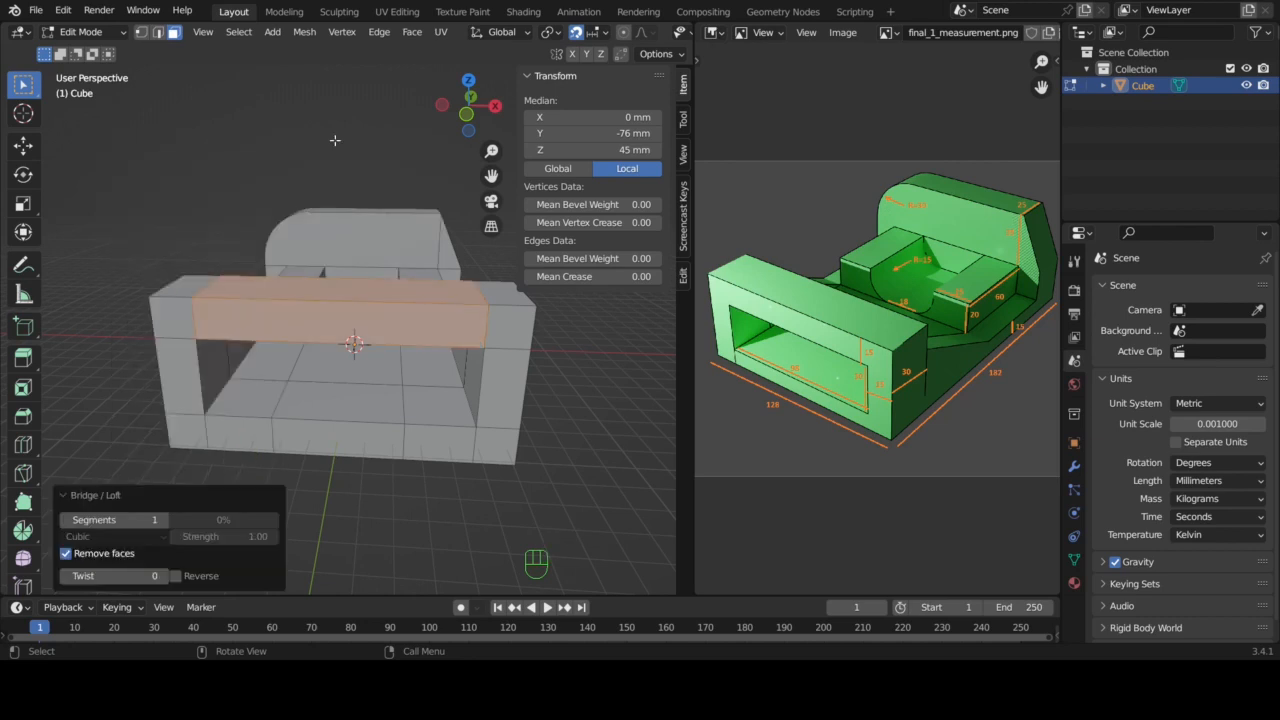
pyautogui.moveTo(437, 361)
pyautogui.mouseDown(button='middle')
pyautogui.moveTo(375, 374)
pyautogui.moveTo(437, 361)
pyautogui.mouseUp(button='middle')
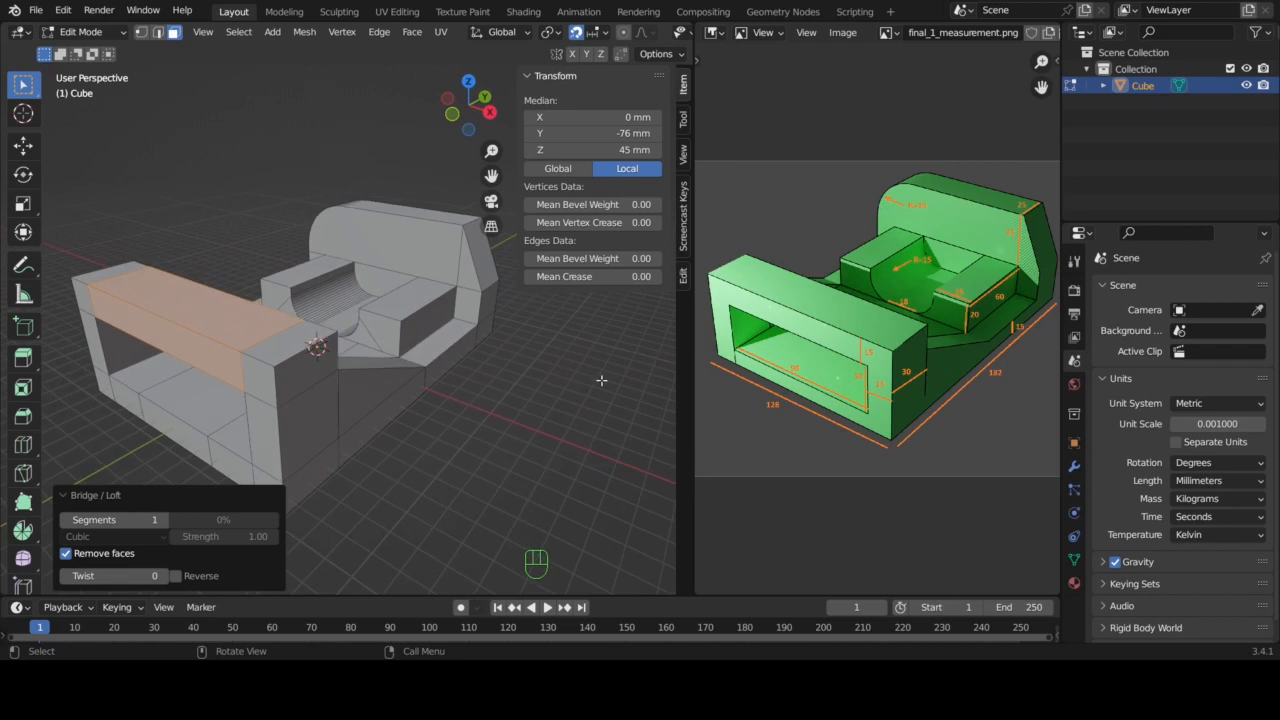
# - Widen the 3D viewport by narrowing the reference image area, and zoom the reference image out to fit
pyautogui.click(693, 369)
pyautogui.moveTo(693, 369); pyautogui.dragTo(770, 350)
pyautogui.scroll(-3, 944, 280)
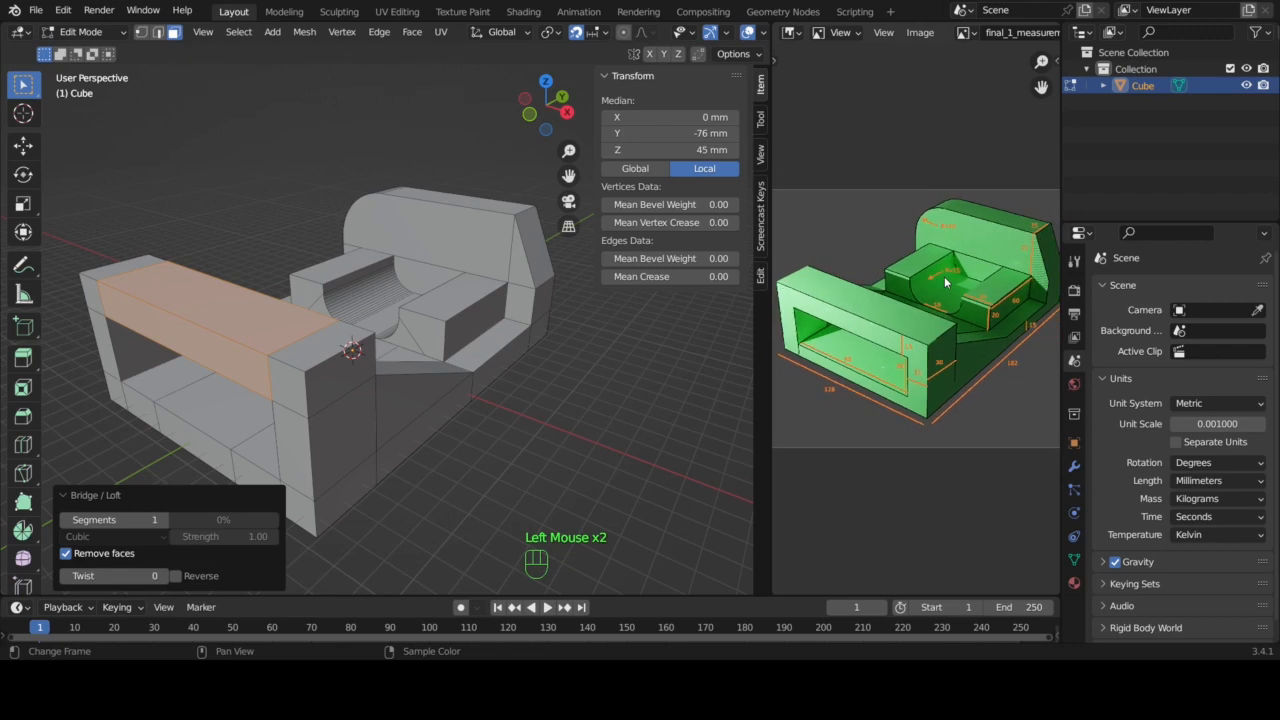
pyautogui.scroll(-1, 944, 281)
pyautogui.moveTo(769, 325); pyautogui.dragTo(821, 322)
pyautogui.moveTo(618, 274); pyautogui.dragTo(618, 250, button='middle')
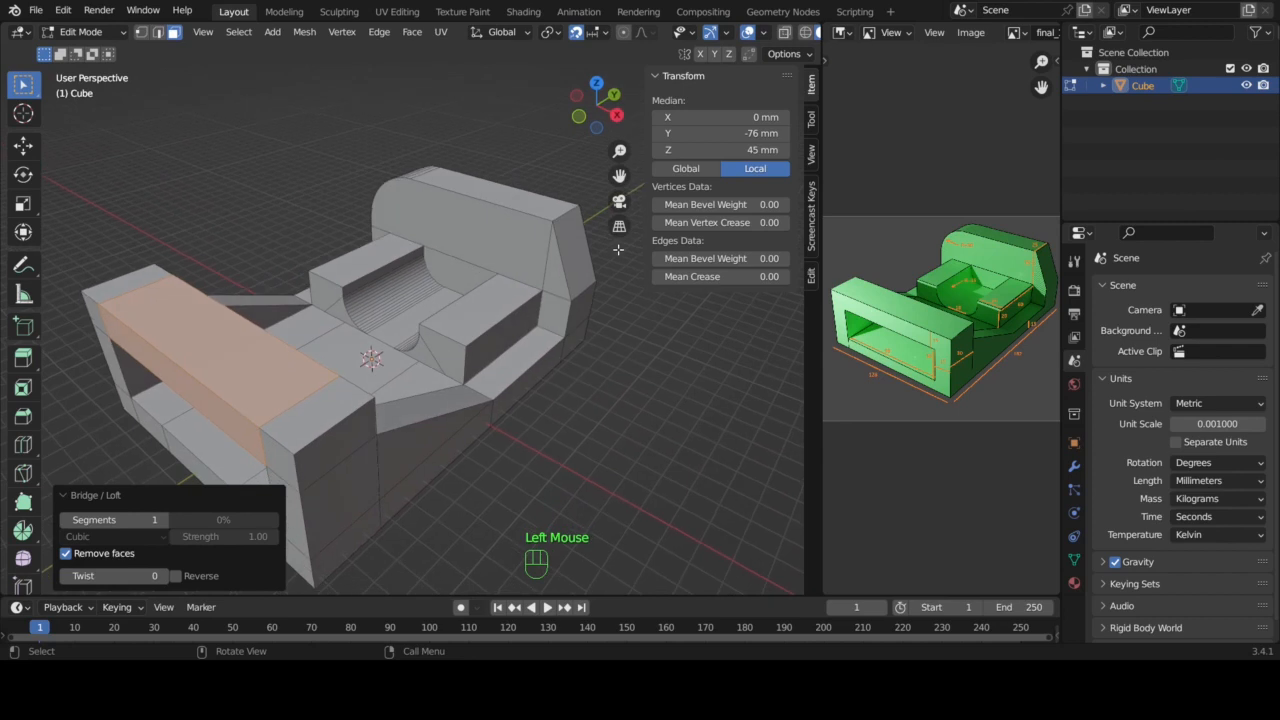
# - Deselect the bridged top bar faces and switch the part from Edit Mode to Object Mode
pyautogui.click(608, 426)
pyautogui.scroll(-2, 608, 426)
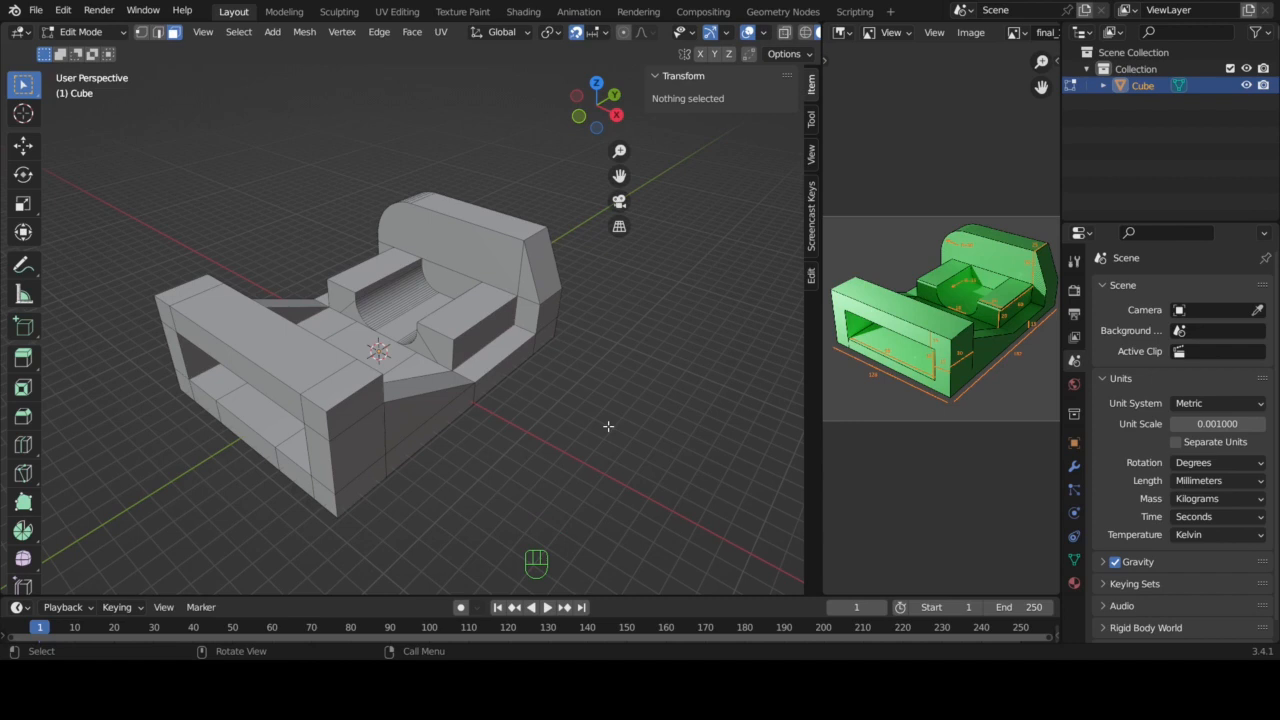
pyautogui.click(113, 35)
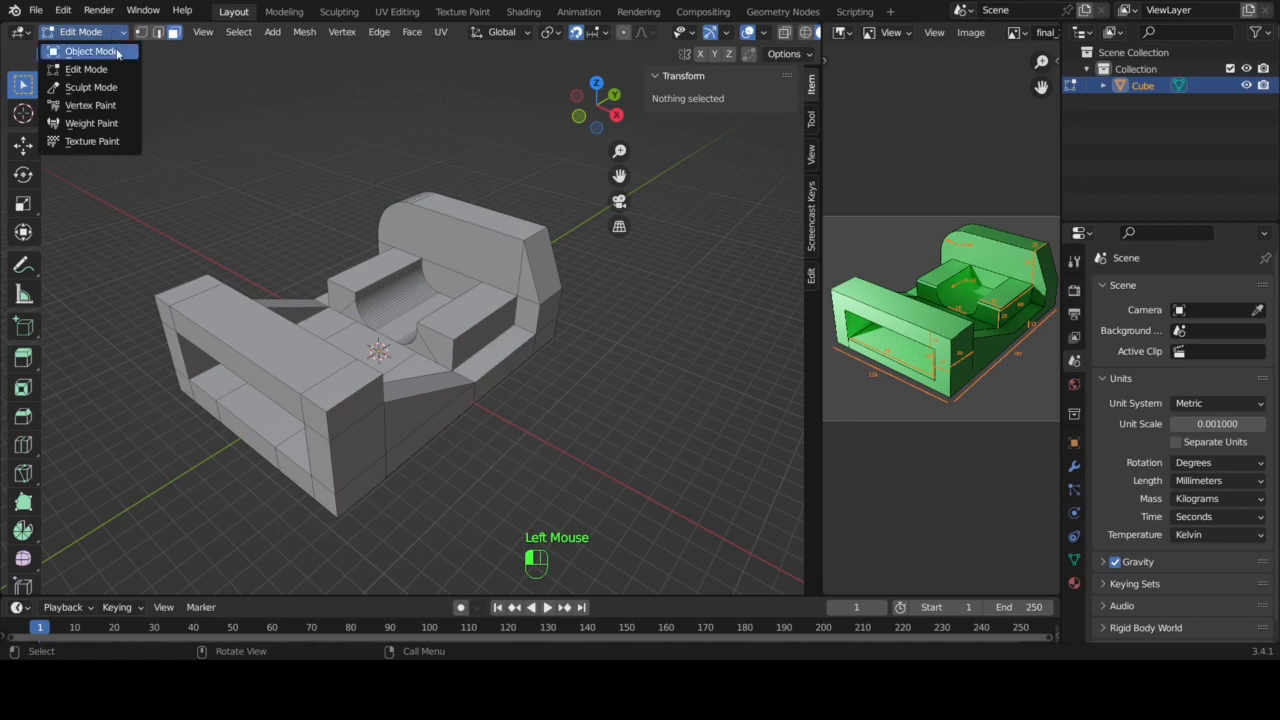
pyautogui.click(114, 49)
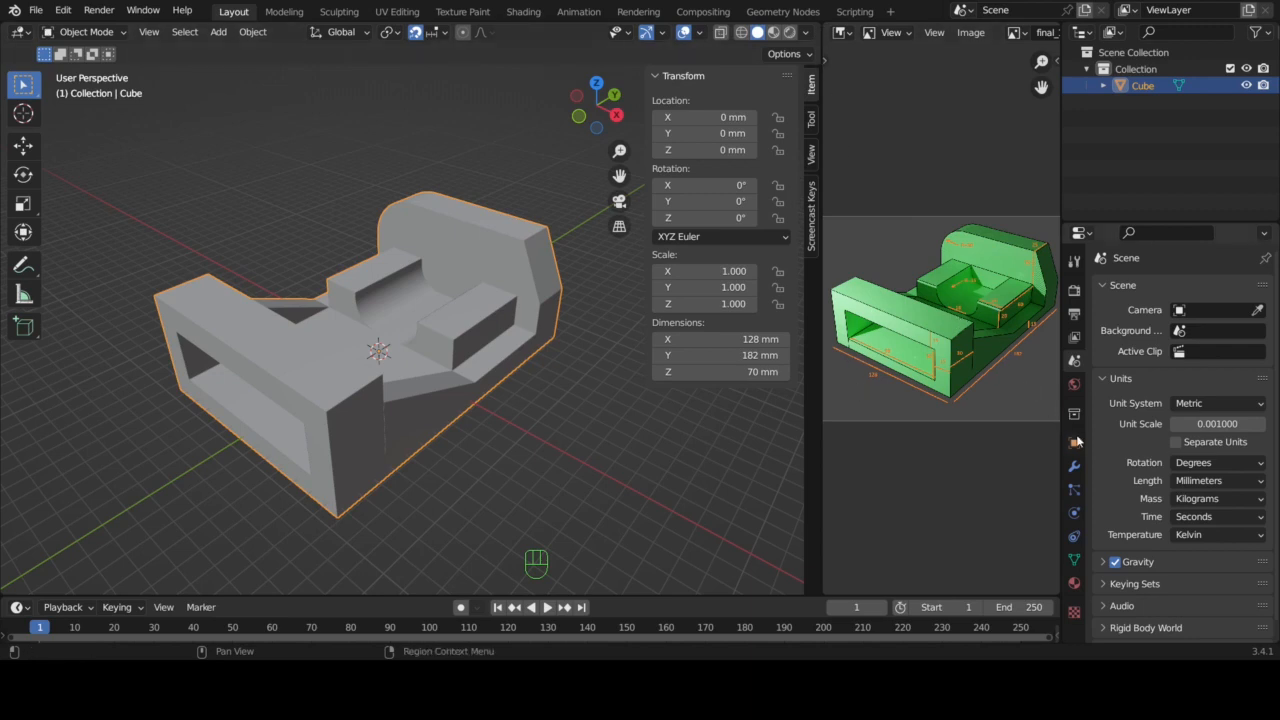
# - Create a new material on the part and set its base color to a bright green
pyautogui.click(1074, 612)
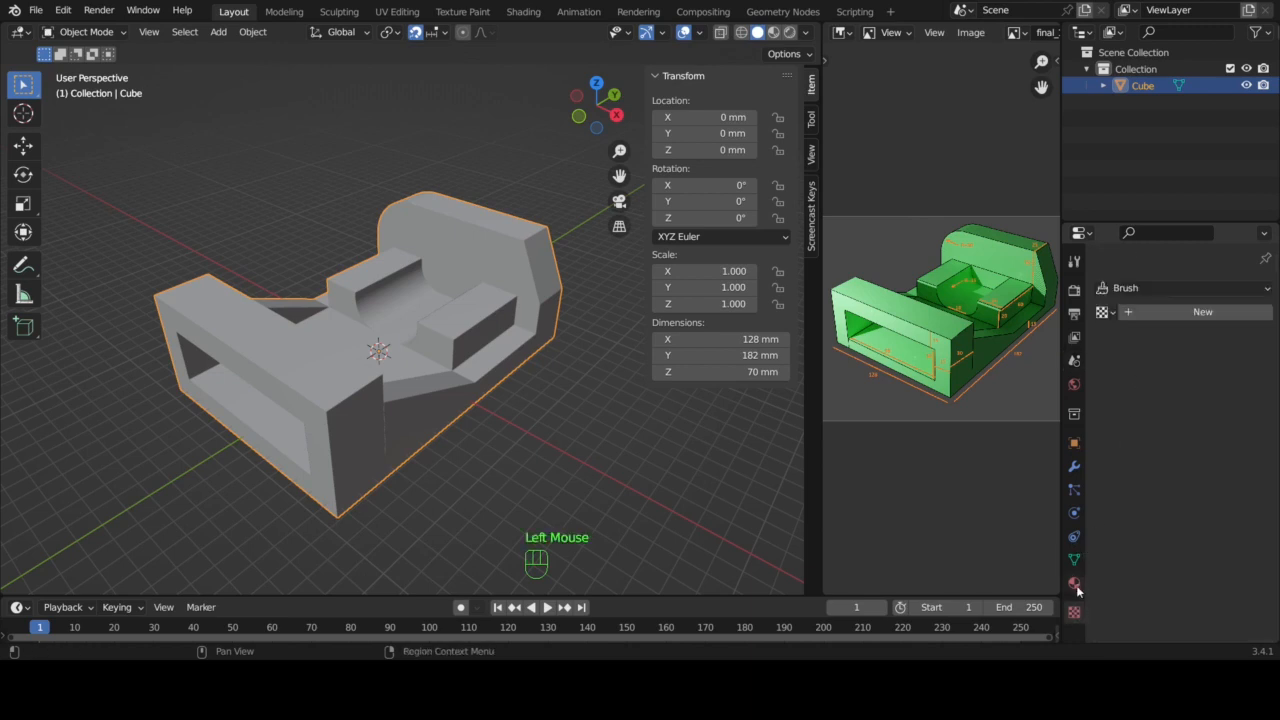
pyautogui.click(1075, 584)
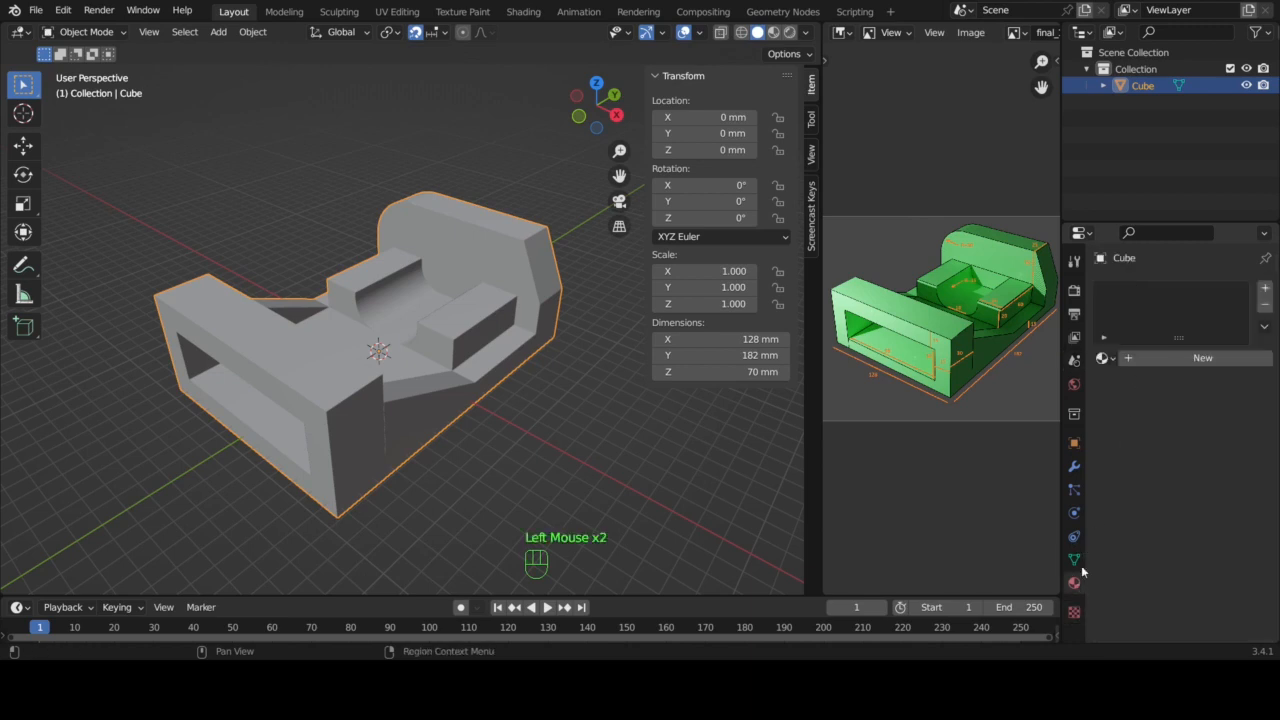
pyautogui.click(1163, 358)
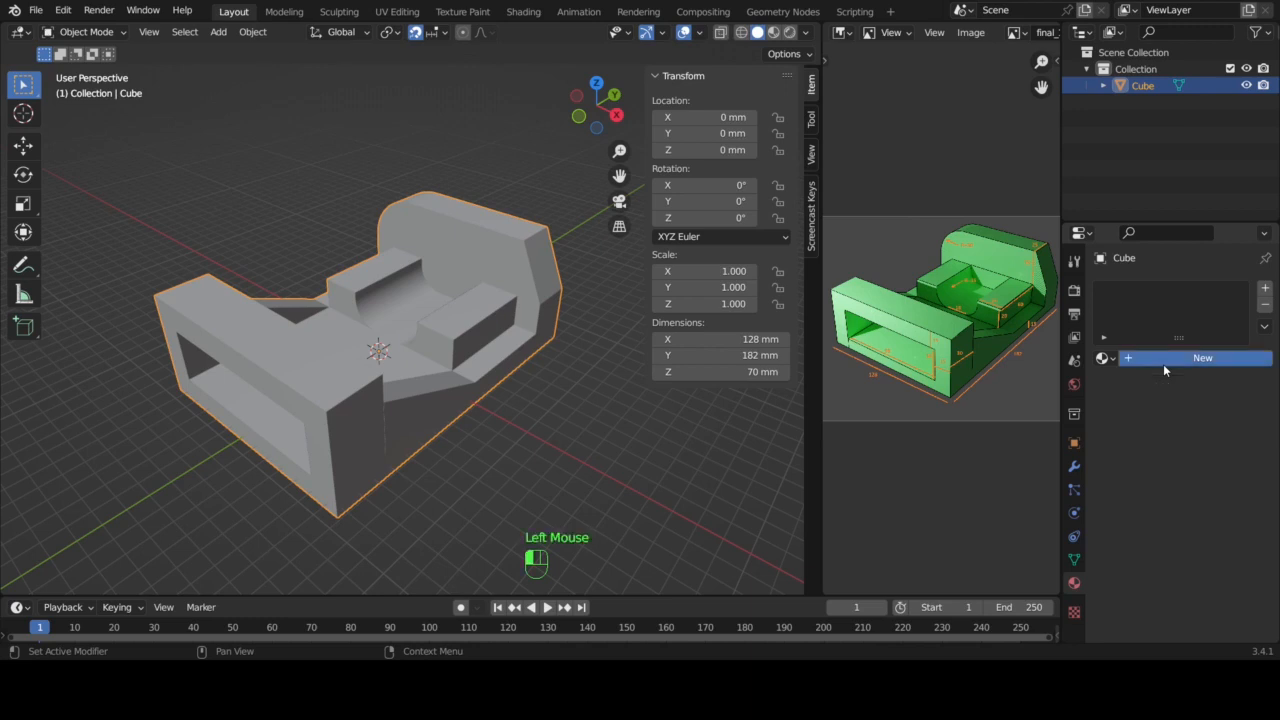
pyautogui.click(1163, 360)
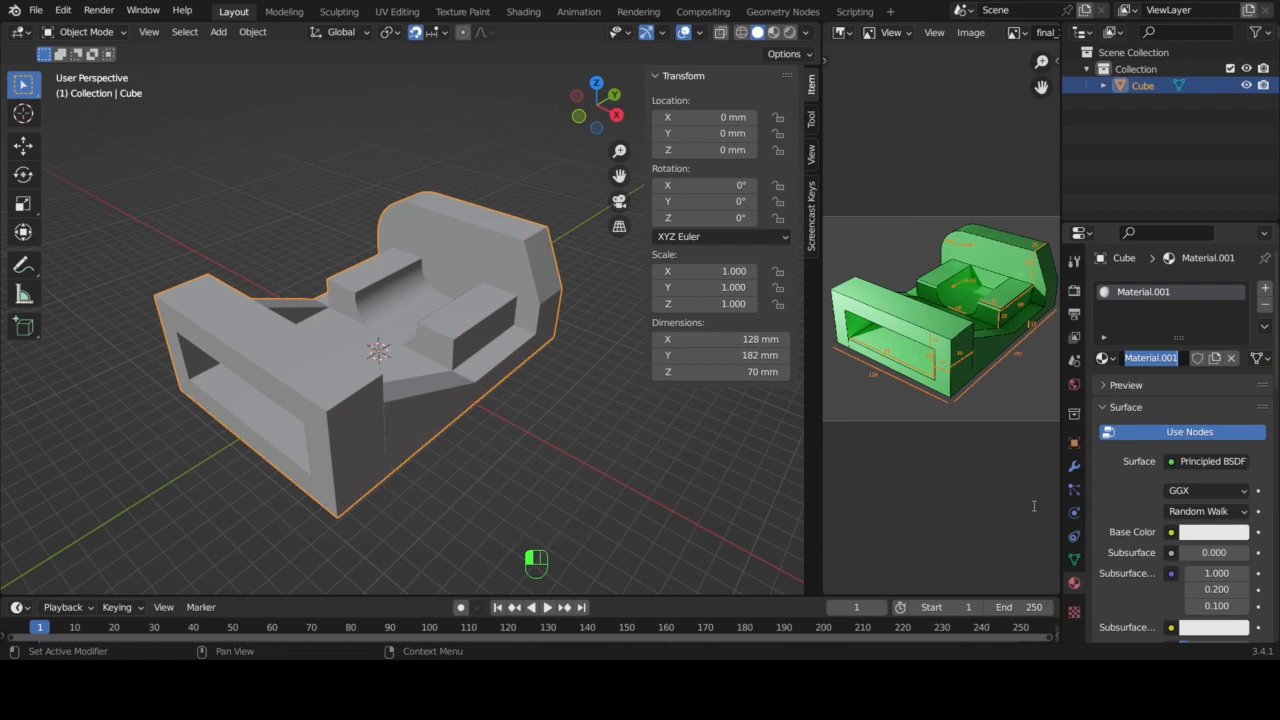
pyautogui.click(1133, 492)
pyautogui.scroll(-2, 1133, 492)
pyautogui.scroll(-2, 1133, 492)
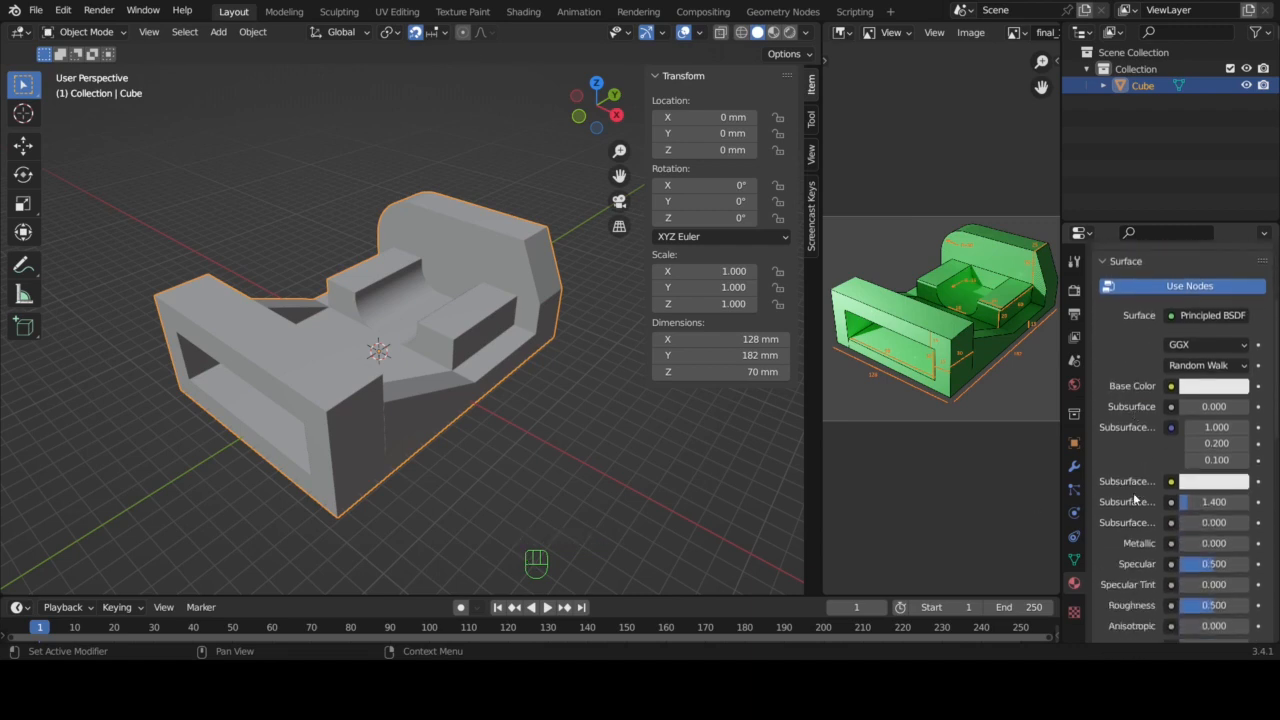
pyautogui.click(1207, 390)
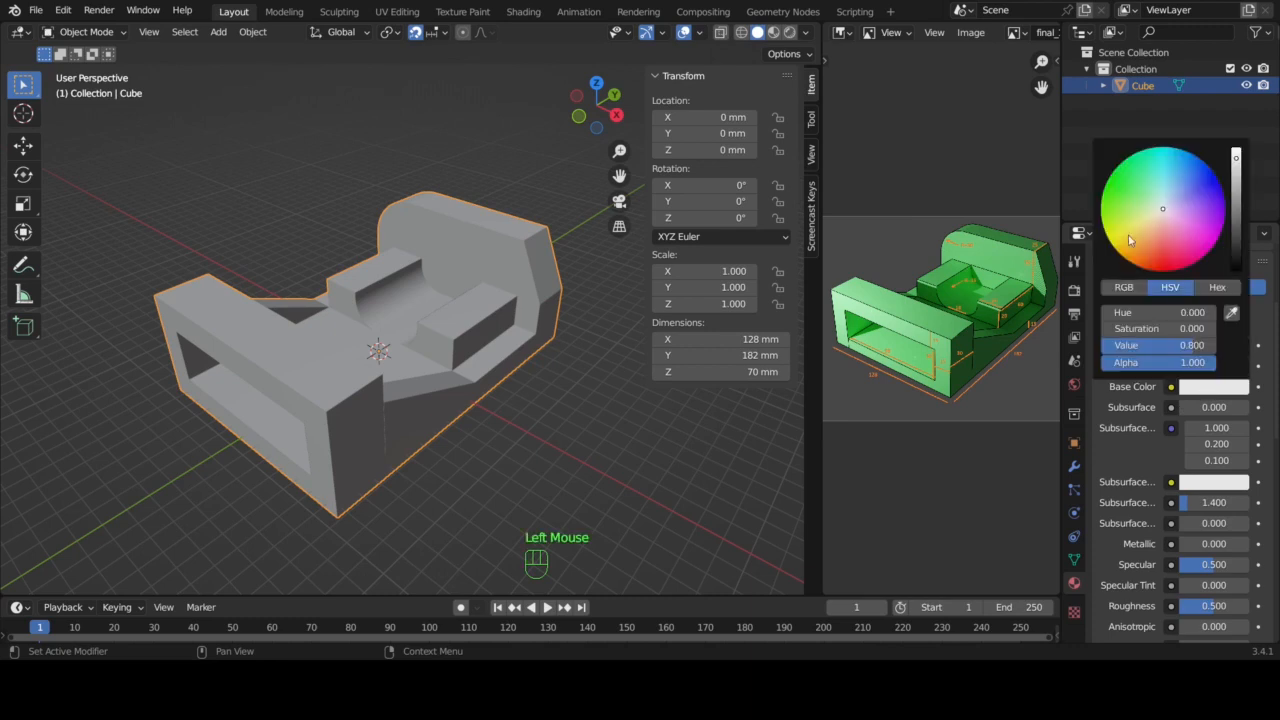
pyautogui.click(1134, 186)
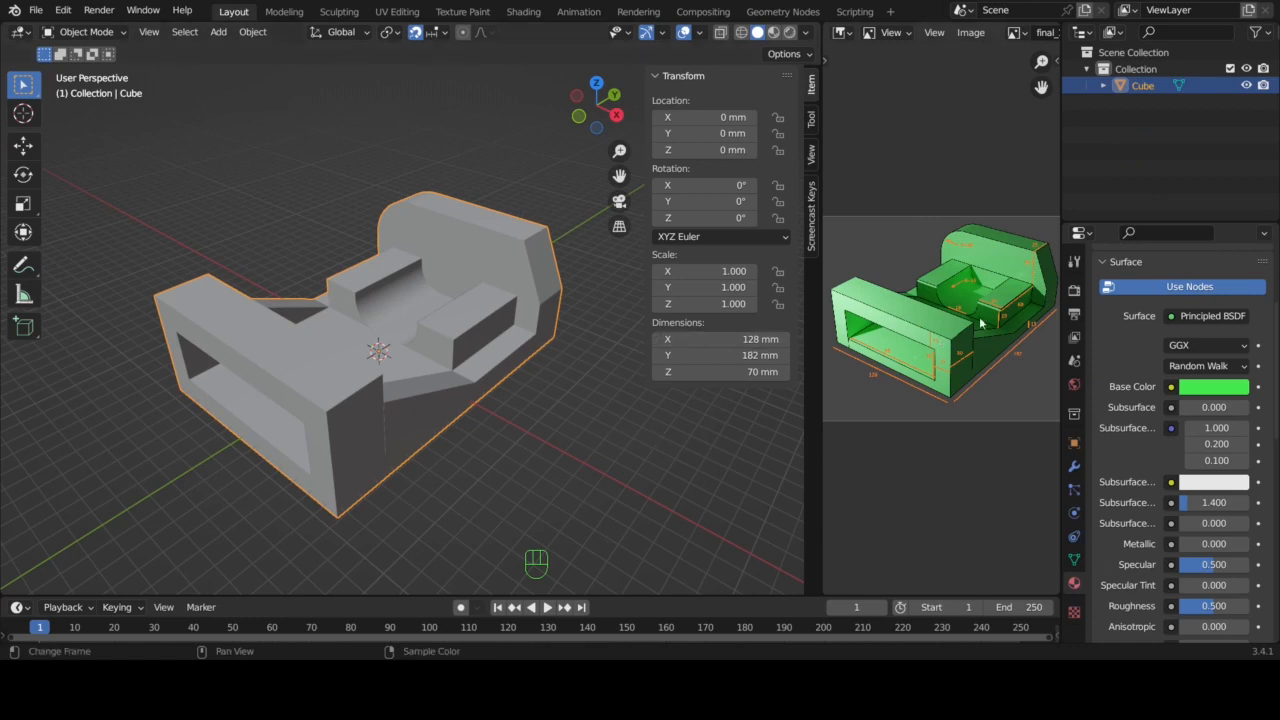
# - Show the 3D viewport in rendered shading and set the render engine to Cycles
pyautogui.click(789, 33)
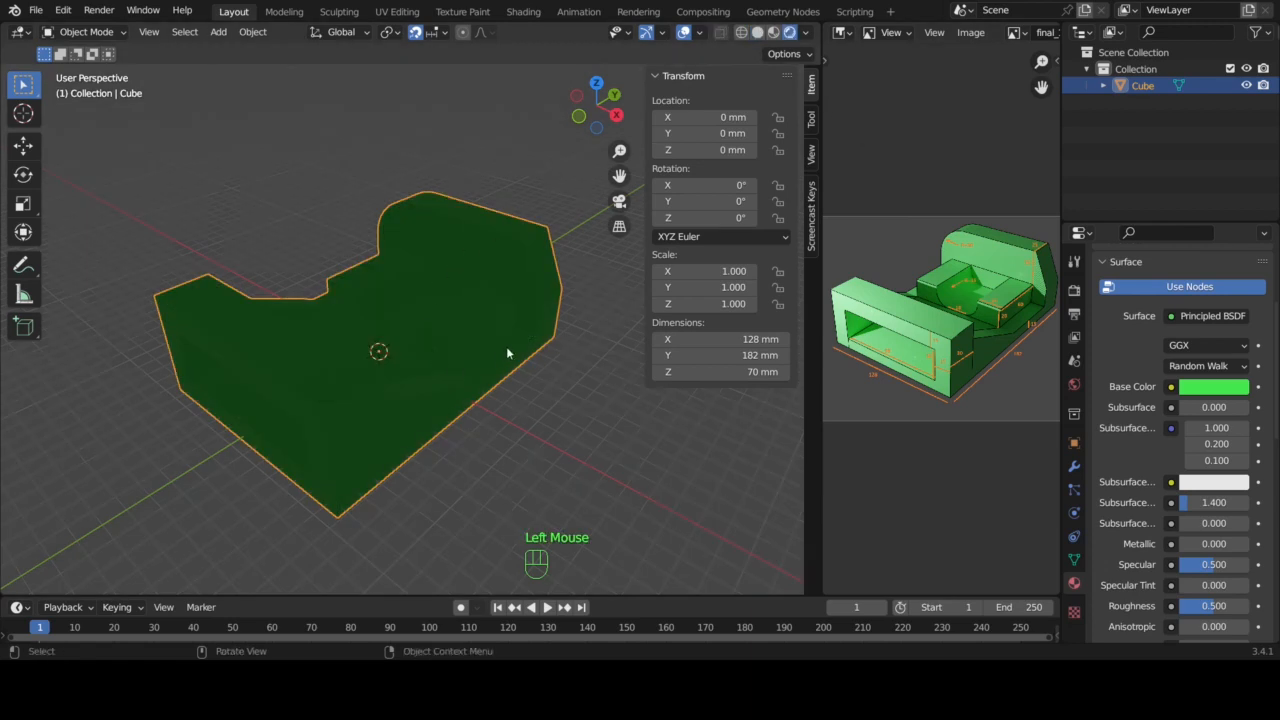
pyautogui.click(1074, 290)
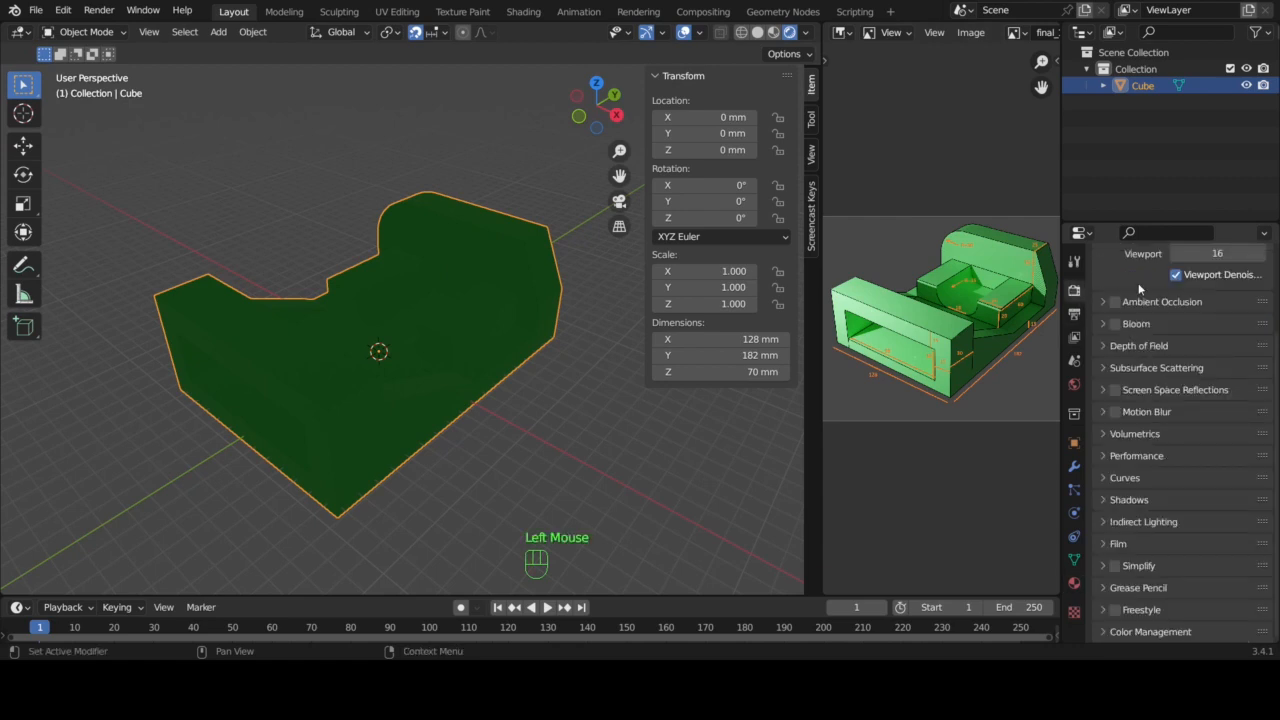
pyautogui.scroll(3, 1140, 288)
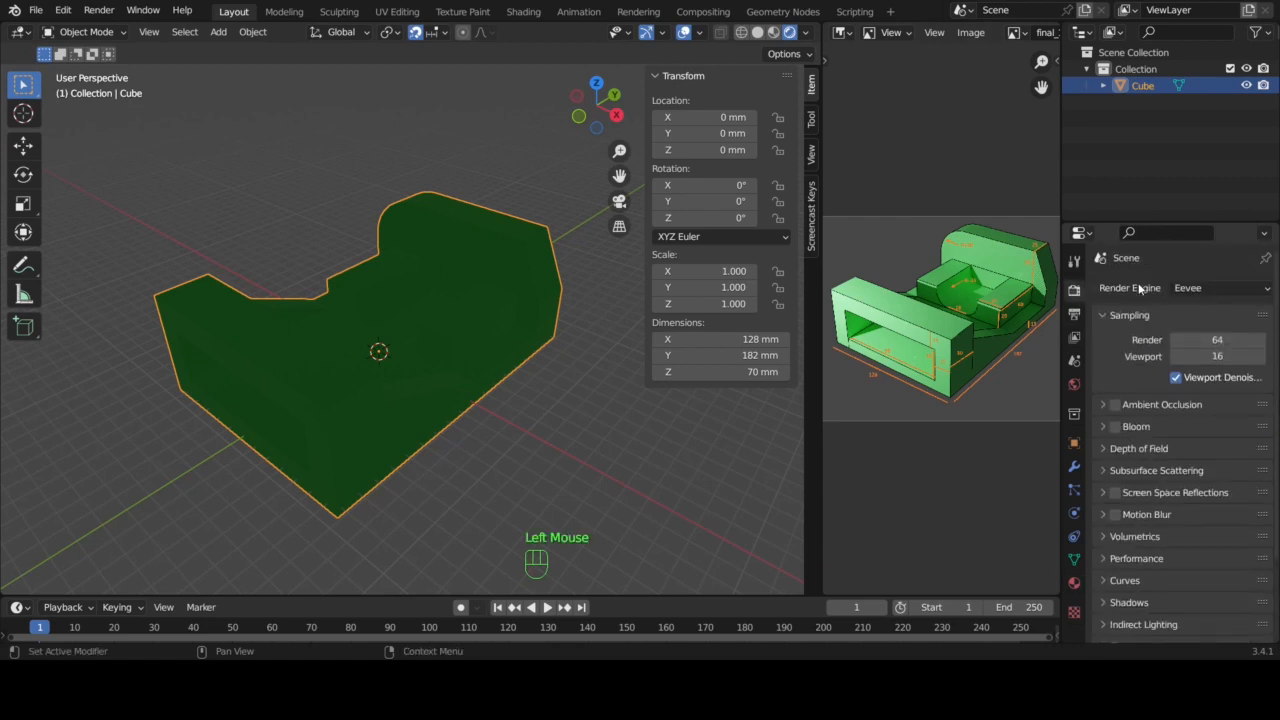
pyautogui.click(1200, 289)
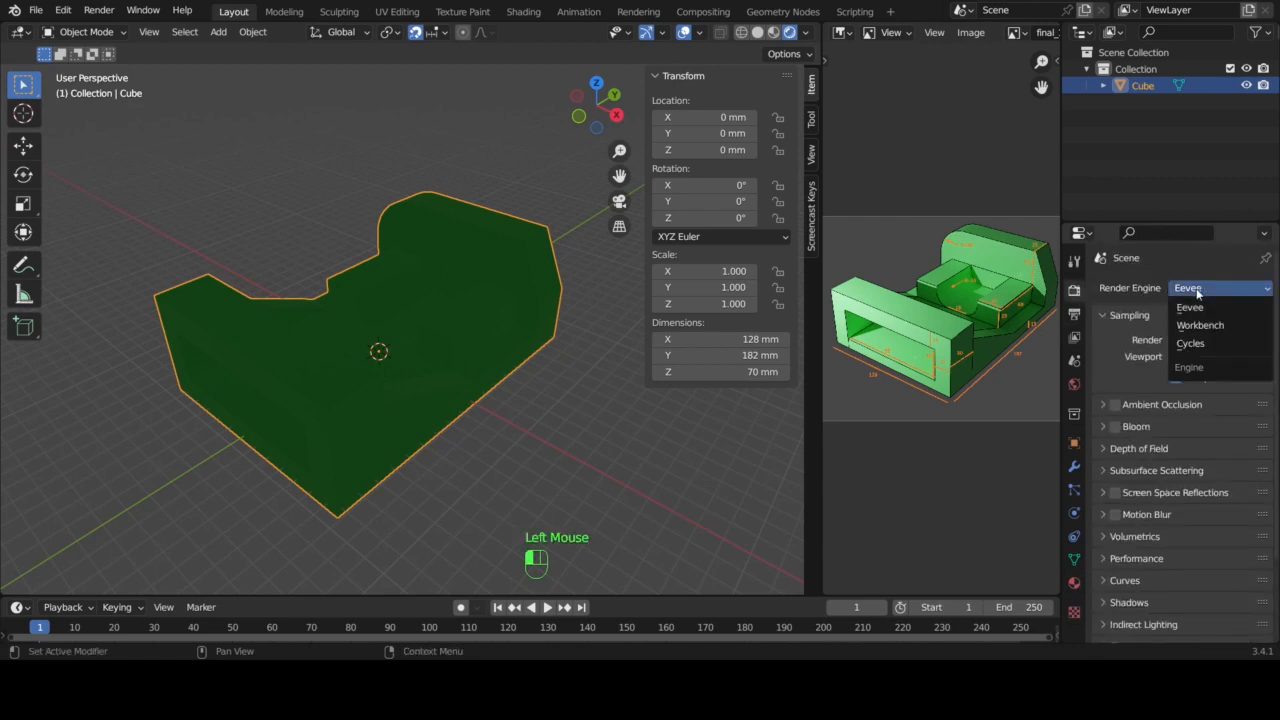
pyautogui.click(1192, 344)
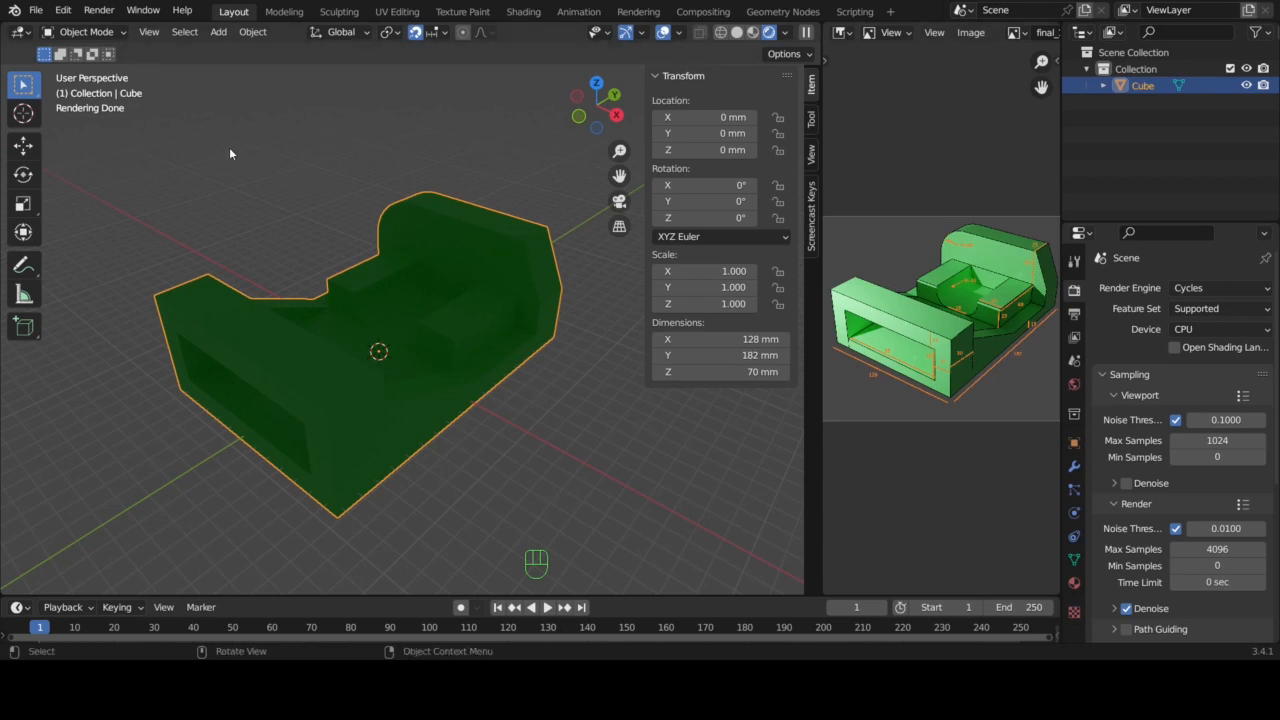
# - Add an area light at about X -140, Y -39, Z 100 mm and aim it toward the part
pyautogui.hotkey('shift', 'a')
pyautogui.moveTo(231, 153)
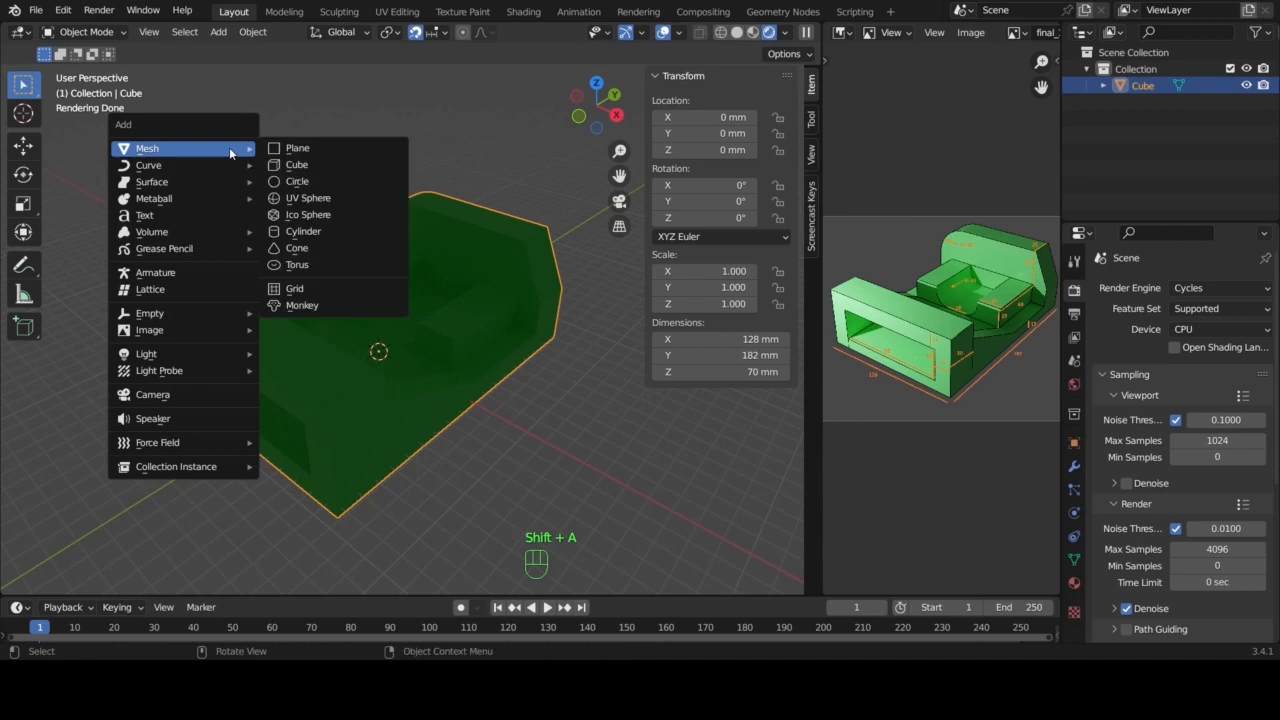
pyautogui.moveTo(205, 354)
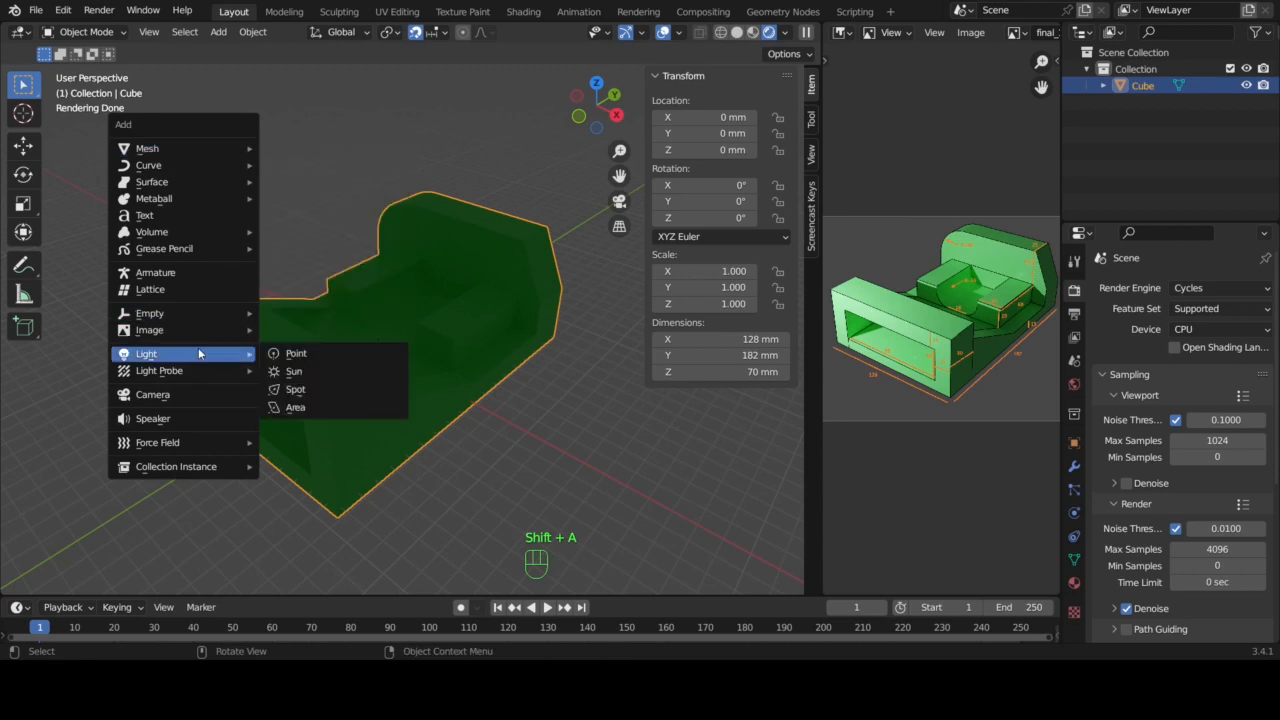
pyautogui.click(310, 407)
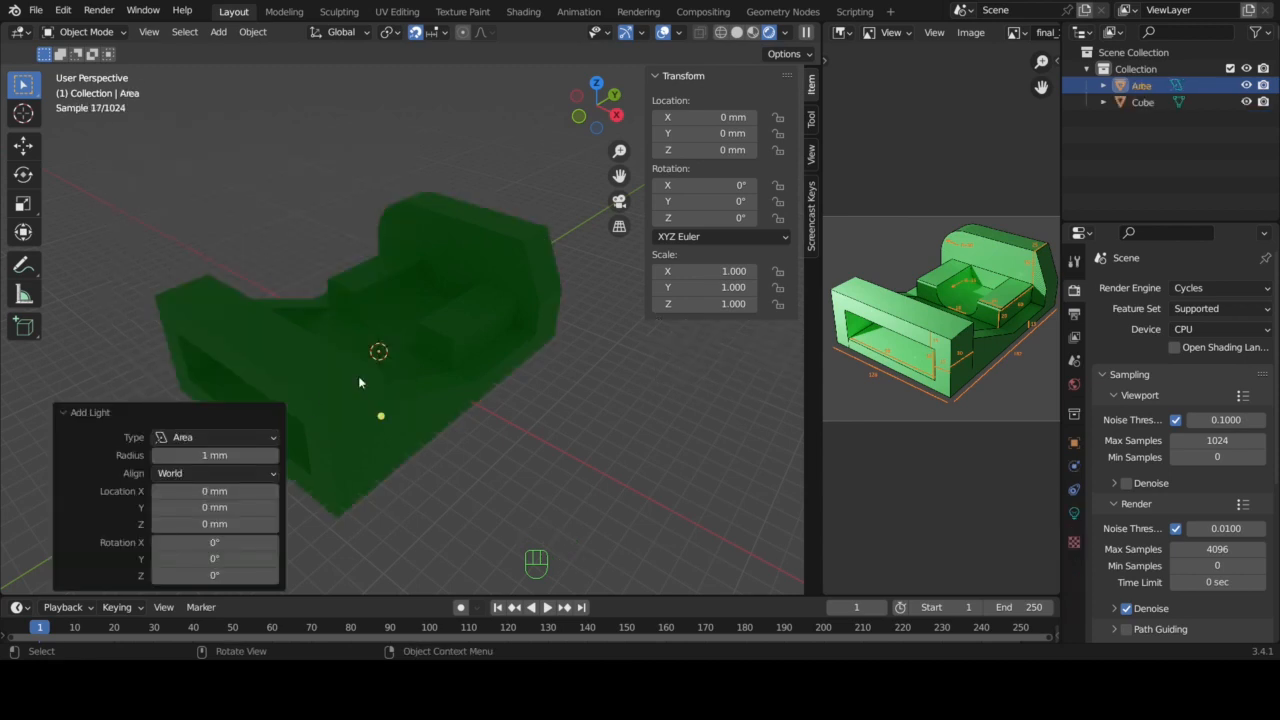
pyautogui.press('g')
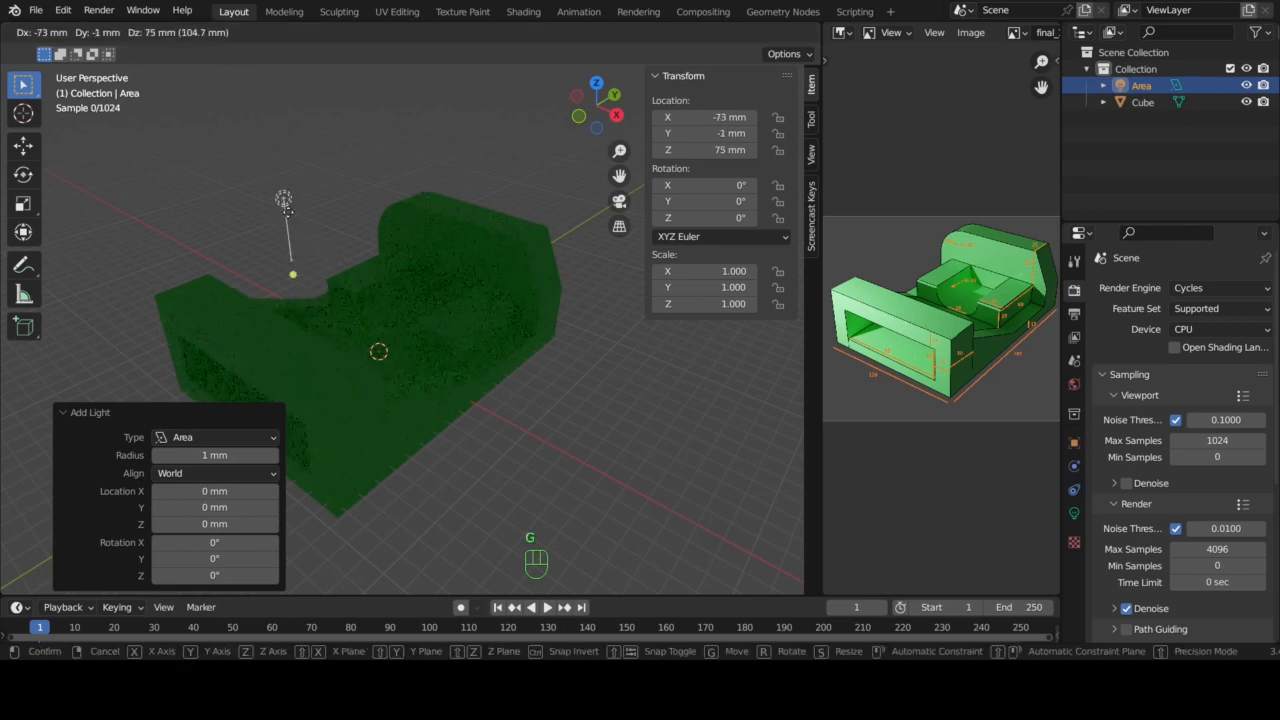
pyautogui.click(164, 170)
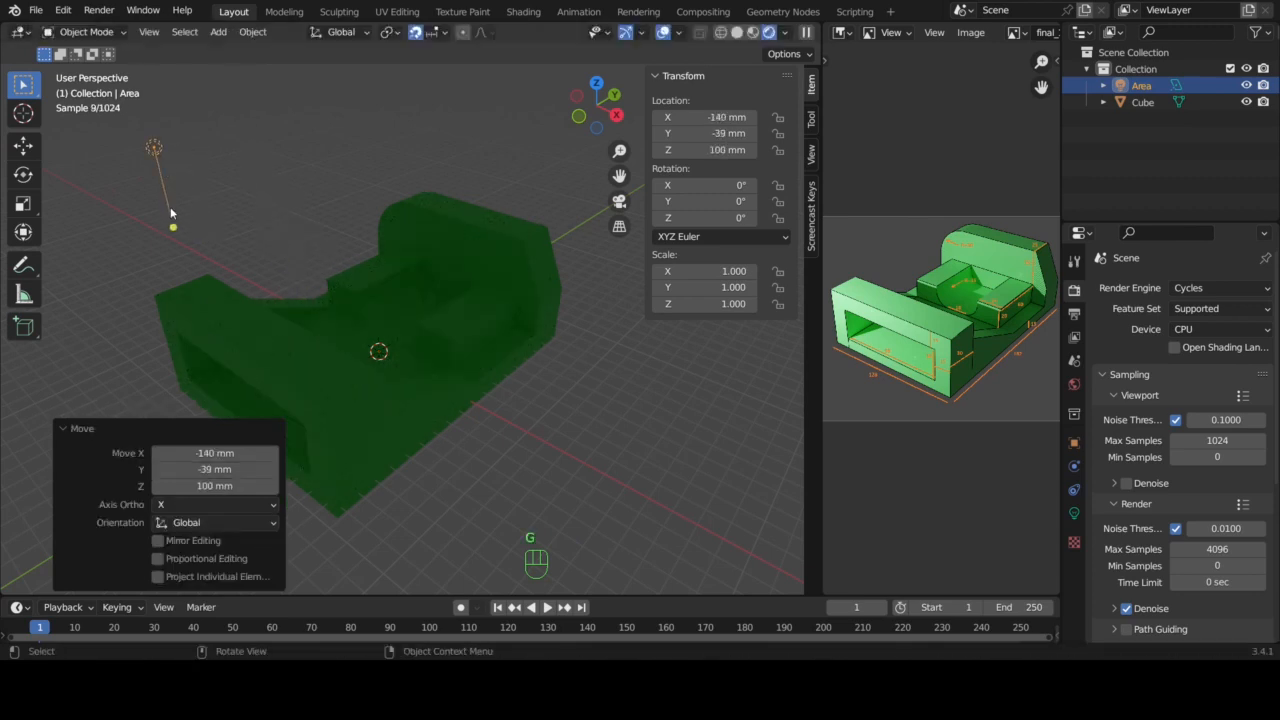
pyautogui.moveTo(171, 224); pyautogui.dragTo(276, 229)
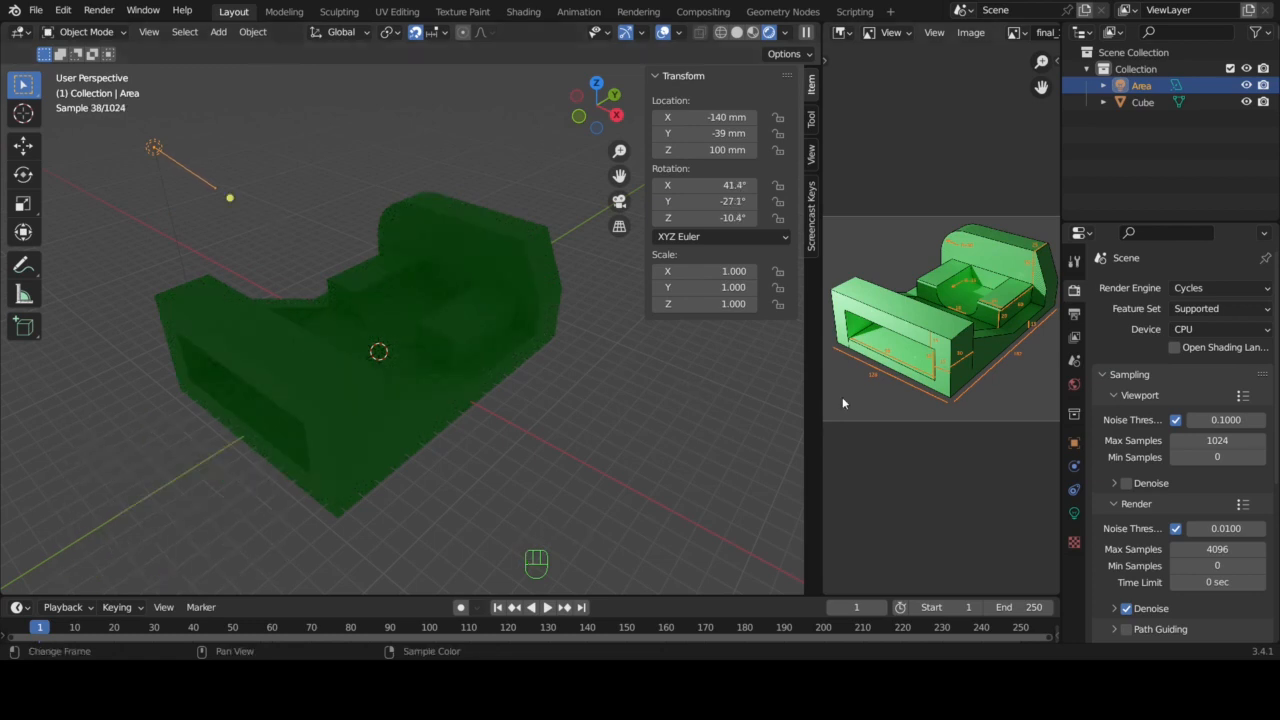
# - Try a power of 50 W on the area light, and reduce it to 3 W
pyautogui.click(1074, 513)
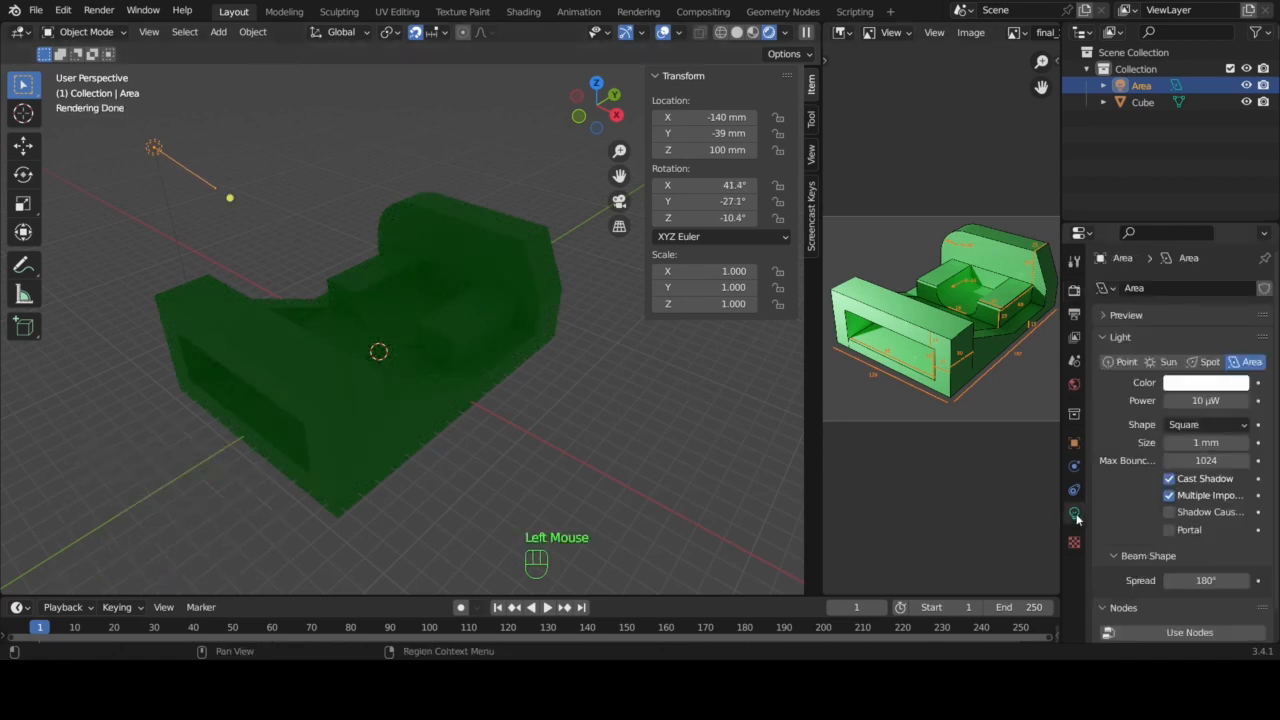
pyautogui.click(1206, 400)
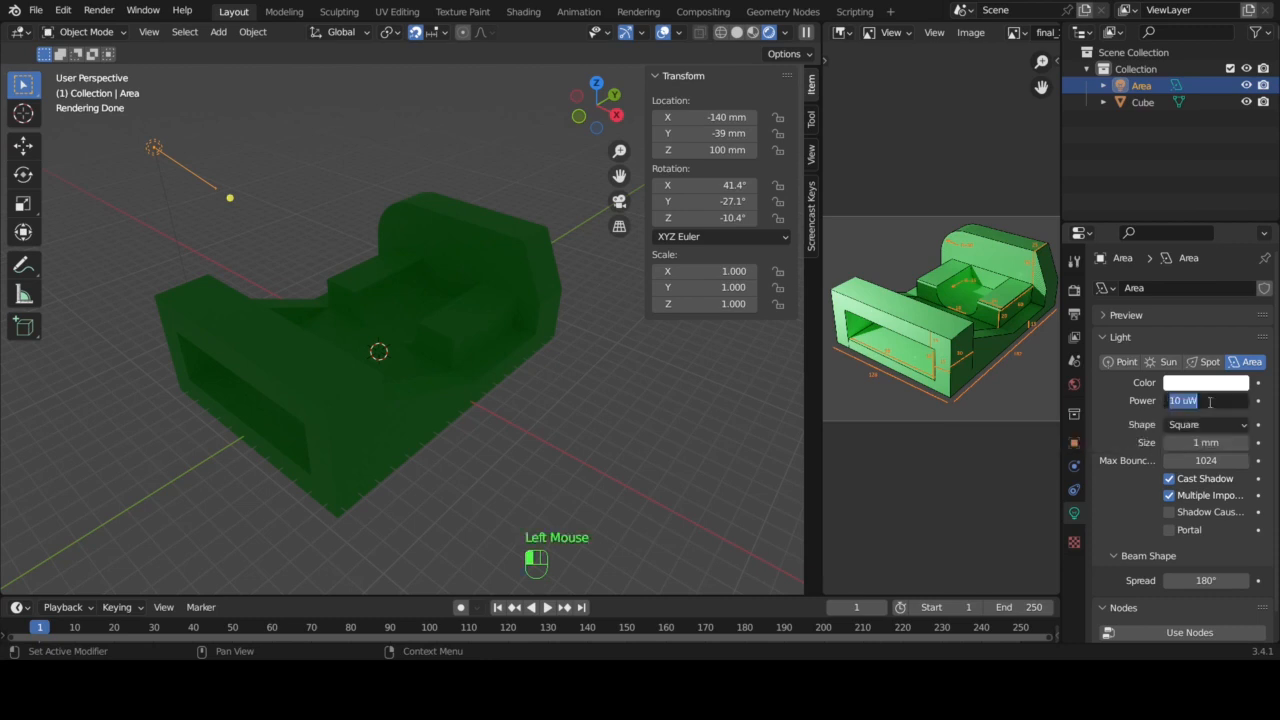
pyautogui.write('50')
pyautogui.press('Return')
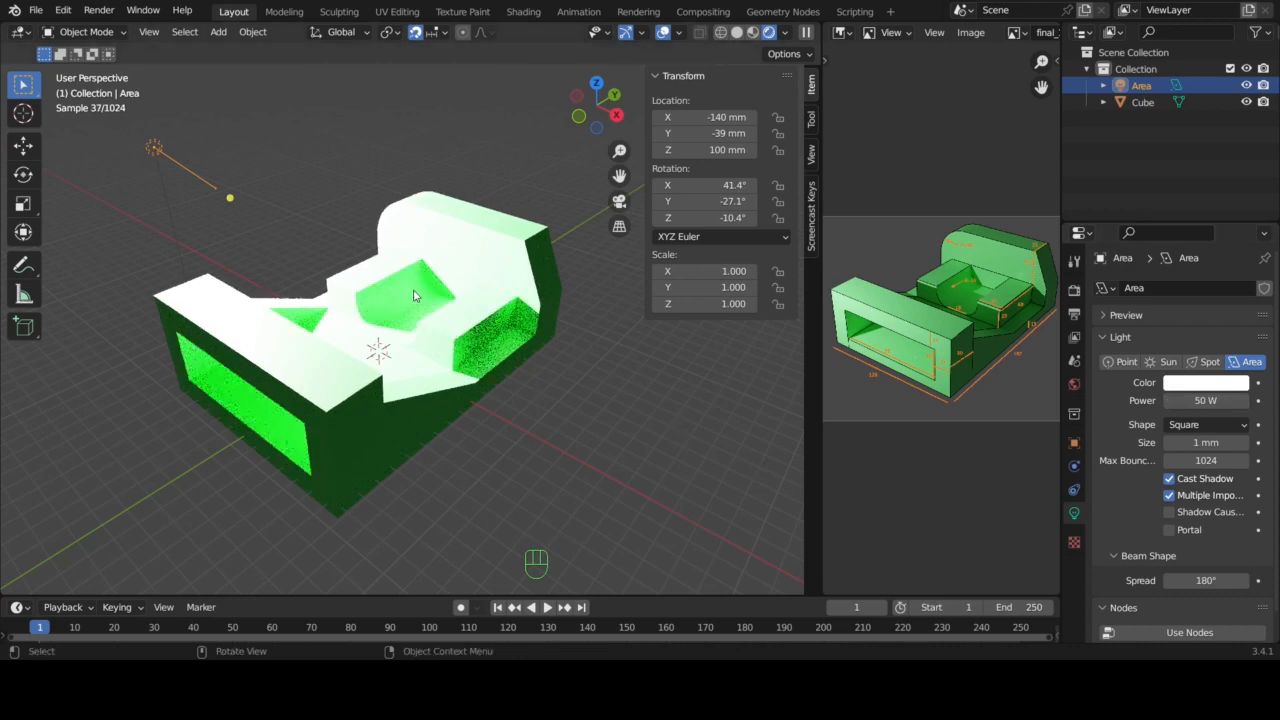
pyautogui.click(1205, 400)
pyautogui.write('3')
pyautogui.press('Return')
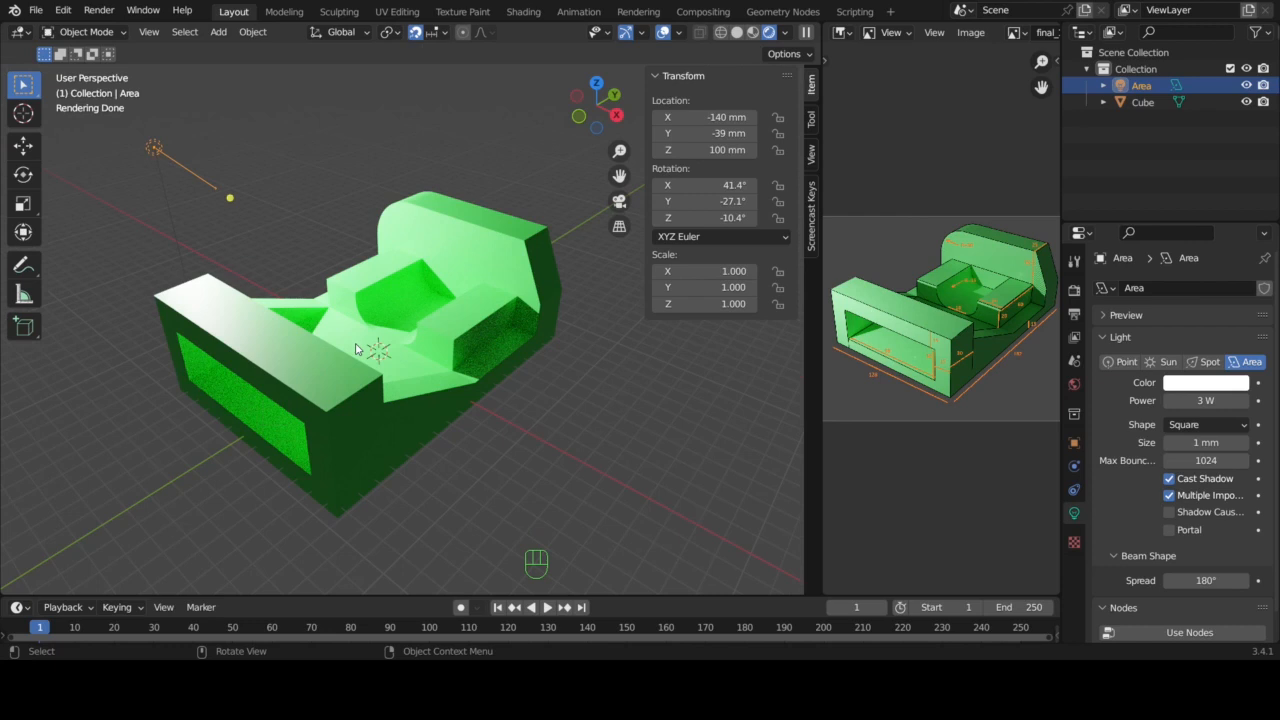
# - In the top view, move the area light farther from the part's front corner, to about X -220, Y -189 mm
pyautogui.press('KP_7')
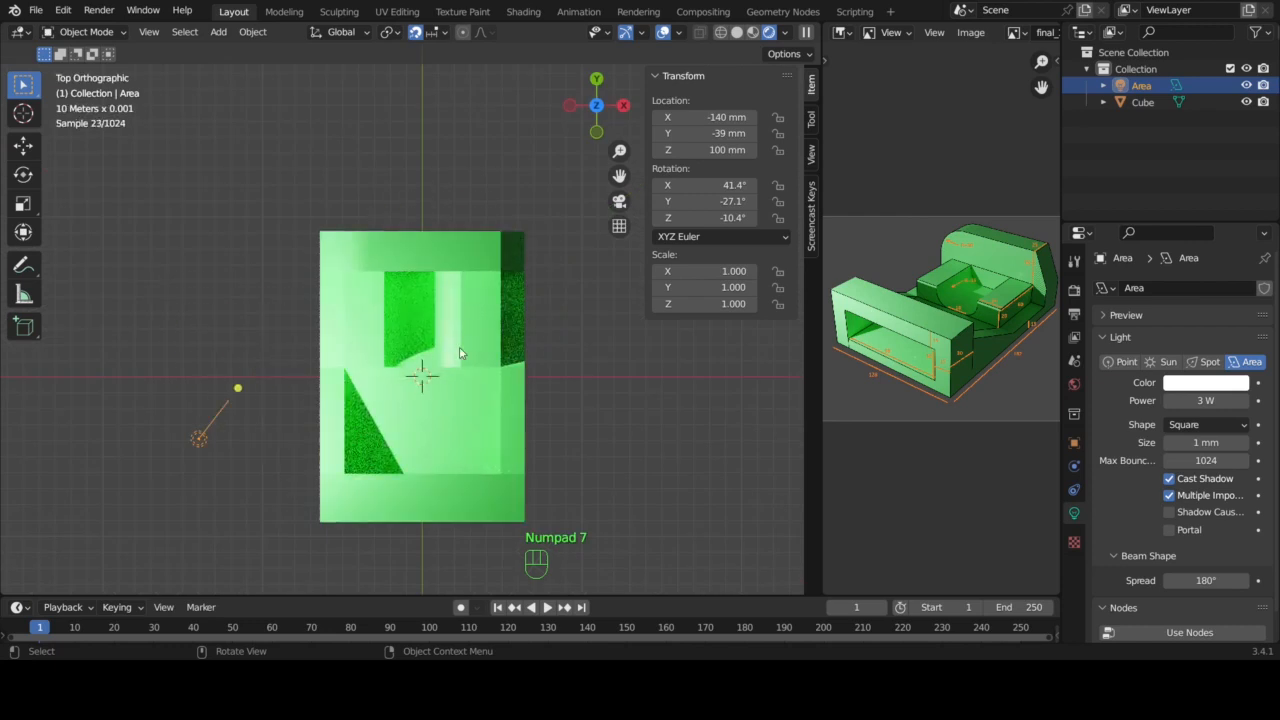
pyautogui.scroll(-4, 440, 330)
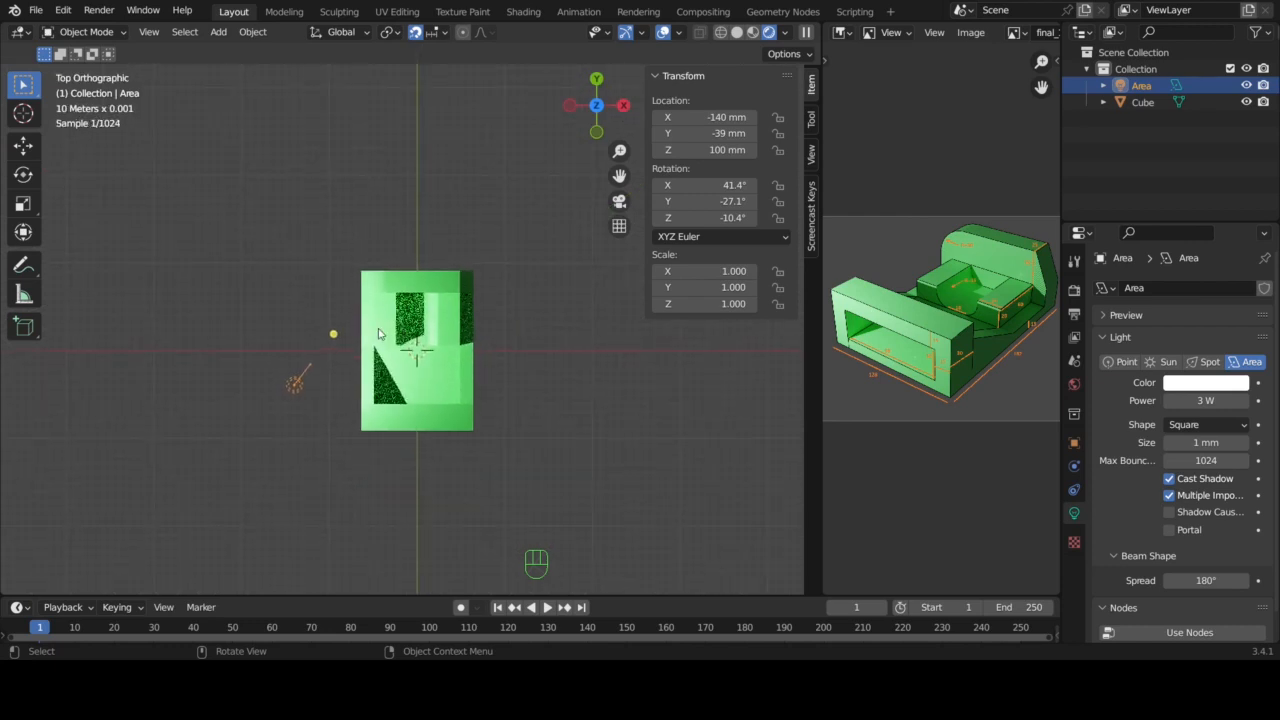
pyautogui.click(297, 384)
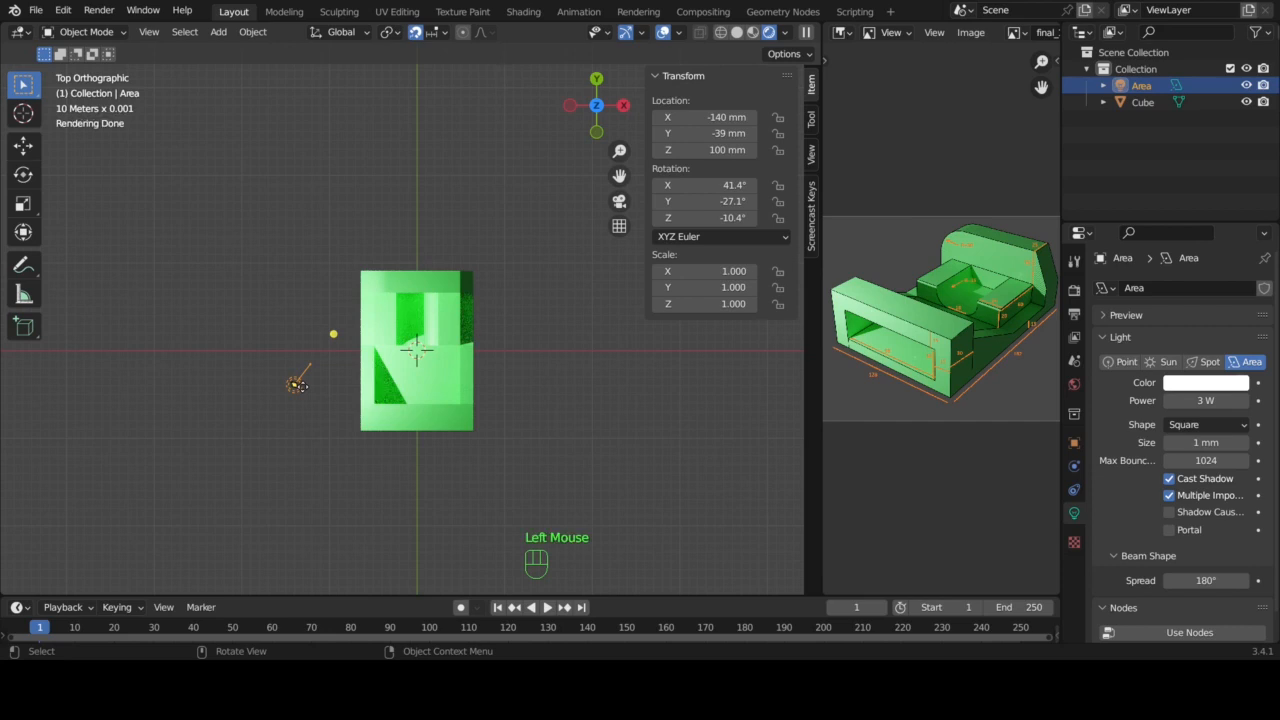
pyautogui.press('g')
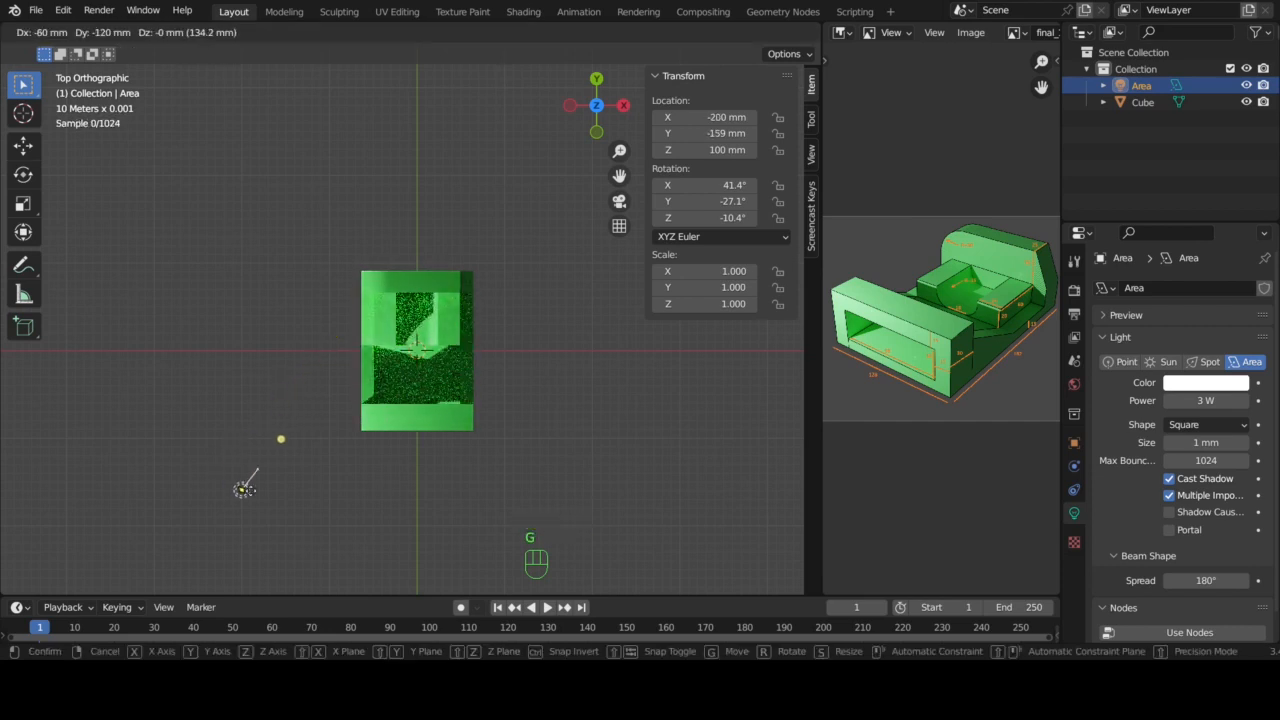
pyautogui.click(230, 518)
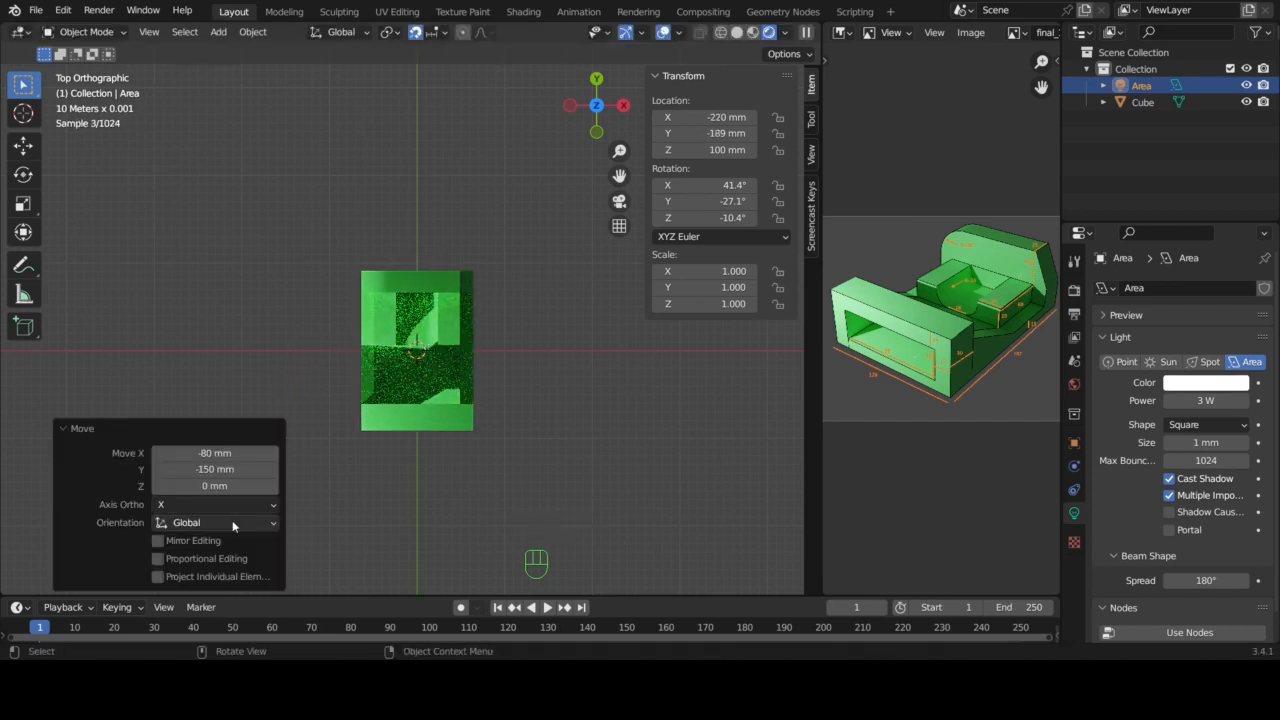
pyautogui.moveTo(532, 369); pyautogui.dragTo(532, 376, button='middle')
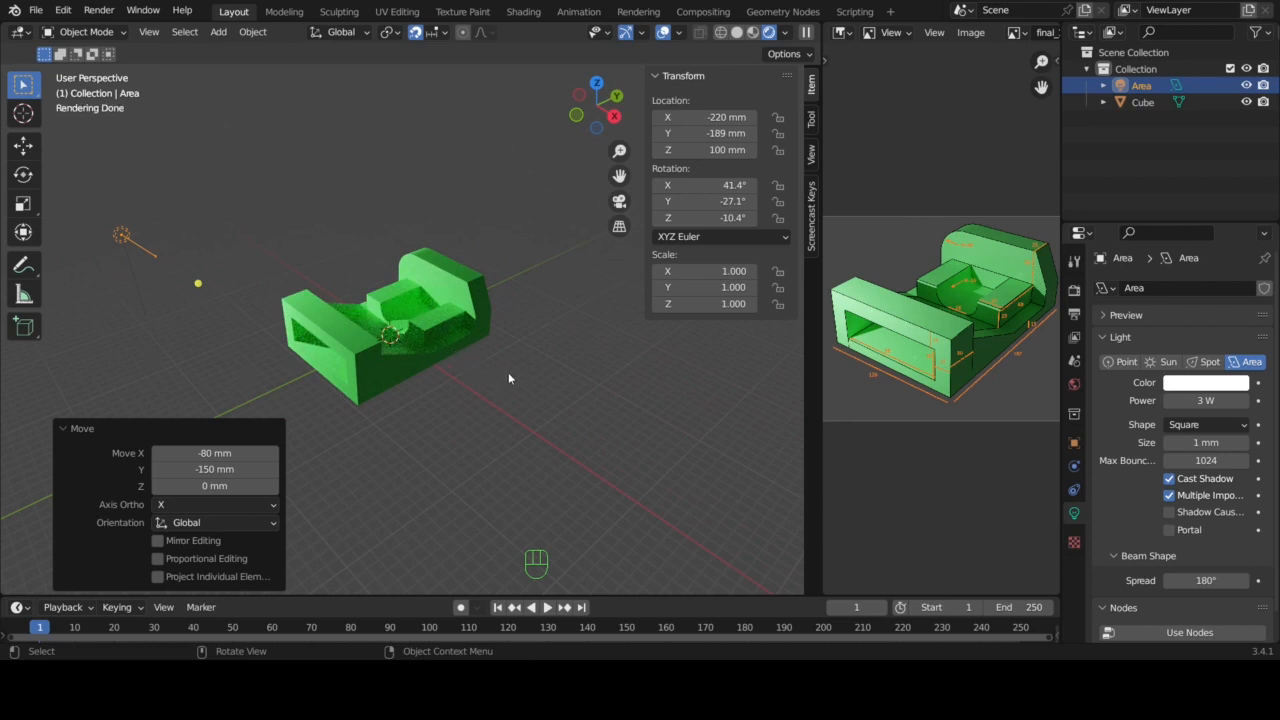
pyautogui.scroll(4, 508, 378)
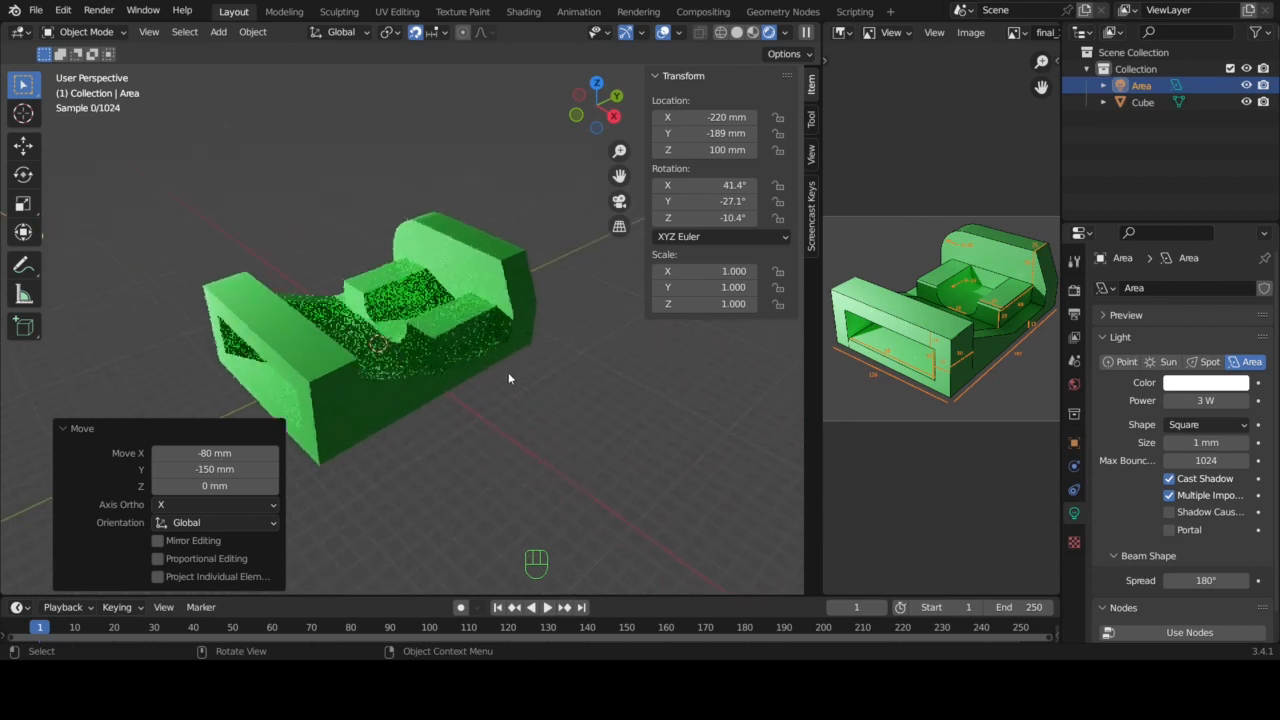
# - Add a camera to the scene
pyautogui.scroll(-3, 508, 378)
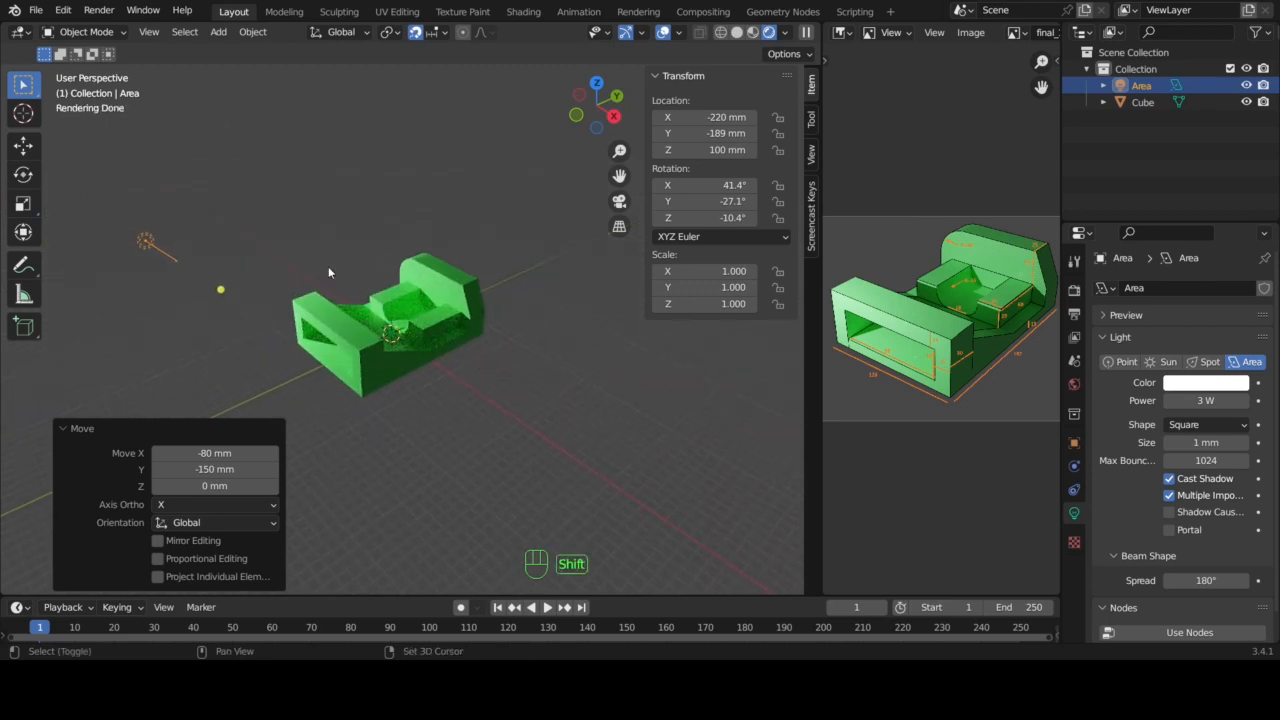
pyautogui.hotkey('shift', 'a')
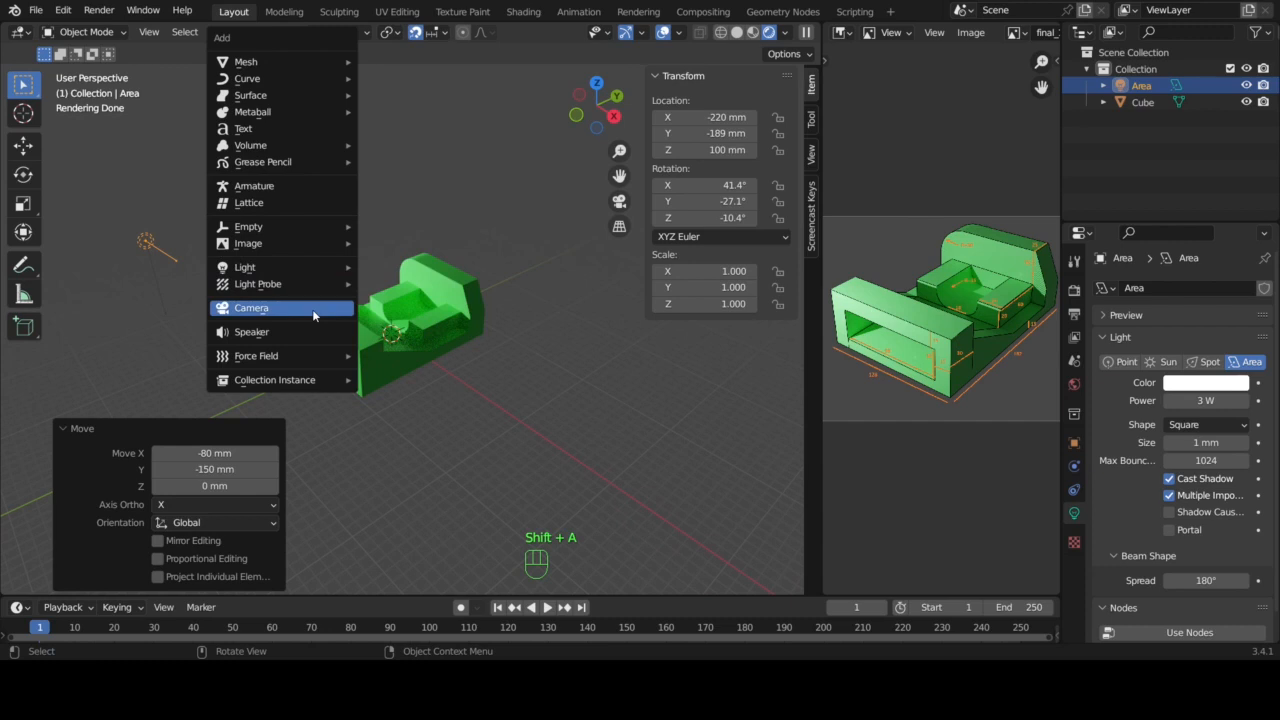
pyautogui.click(313, 315)
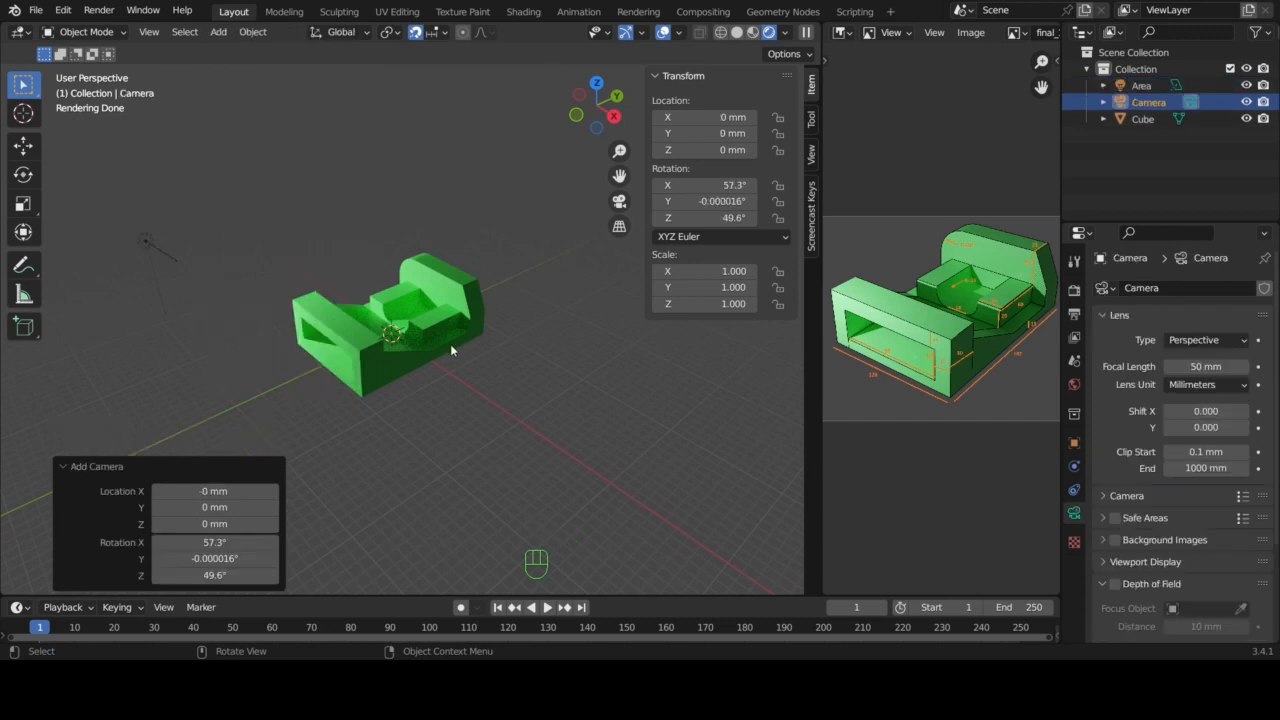
# - Try the camera at about X -100, Y -214, Z -98 mm and check what it frames
pyautogui.press('g')
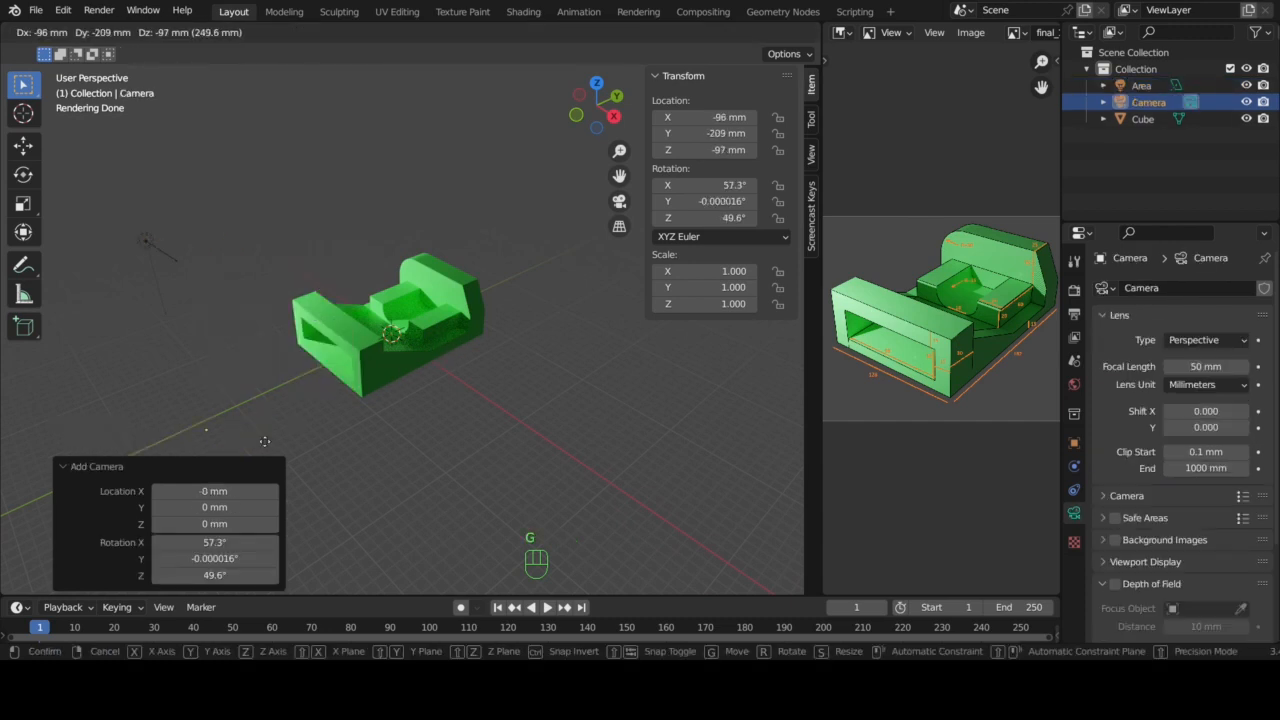
pyautogui.click(259, 441)
pyautogui.click(363, 420)
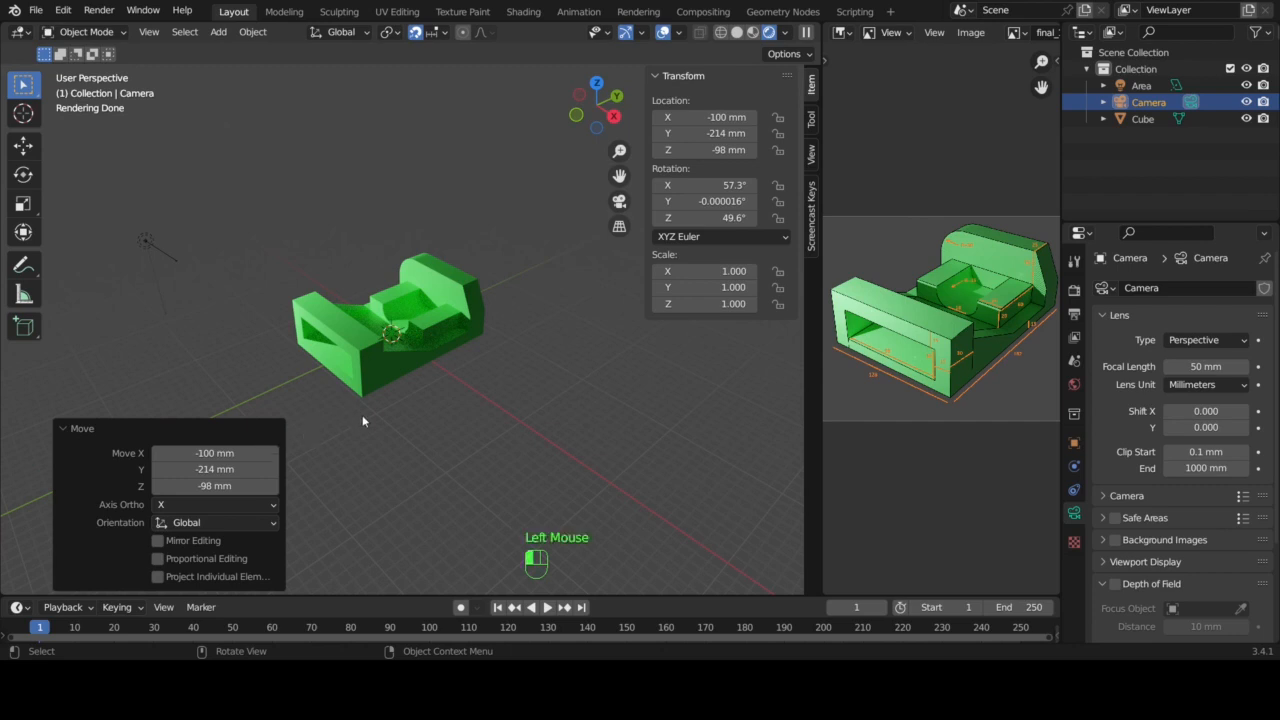
pyautogui.click(201, 430)
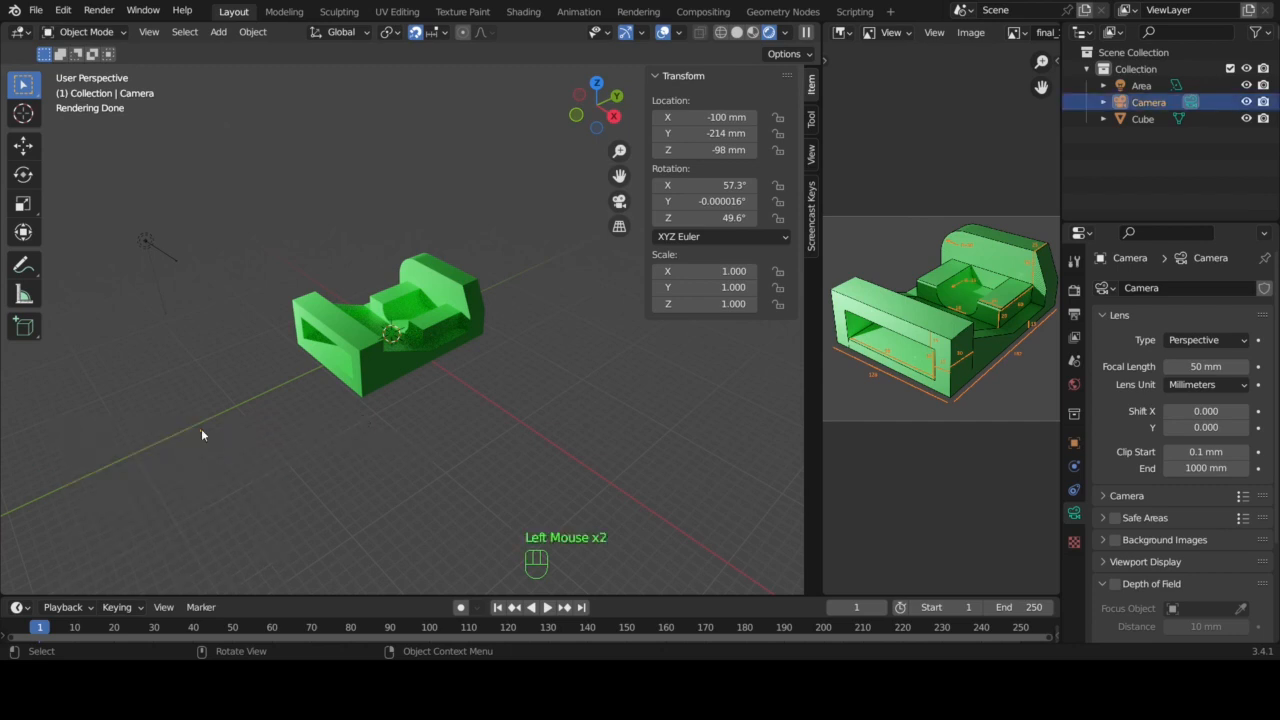
pyautogui.press('KP_0')
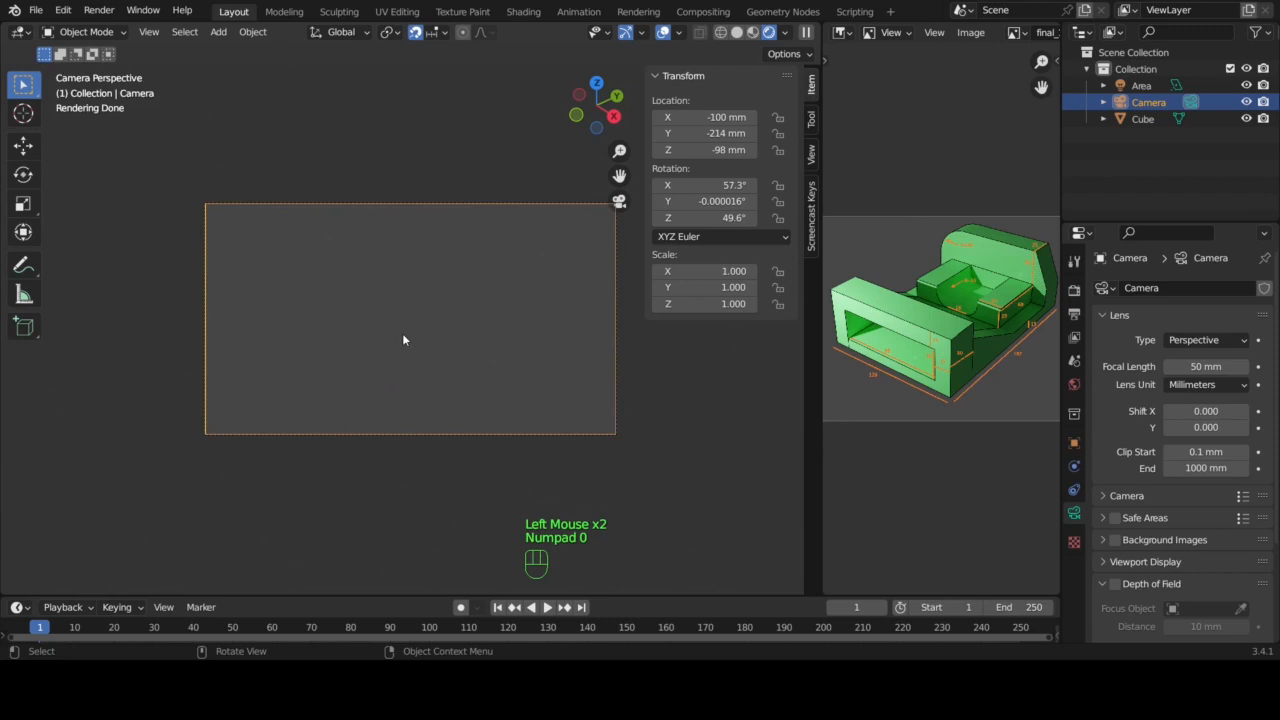
pyautogui.scroll(-6, 403, 340)
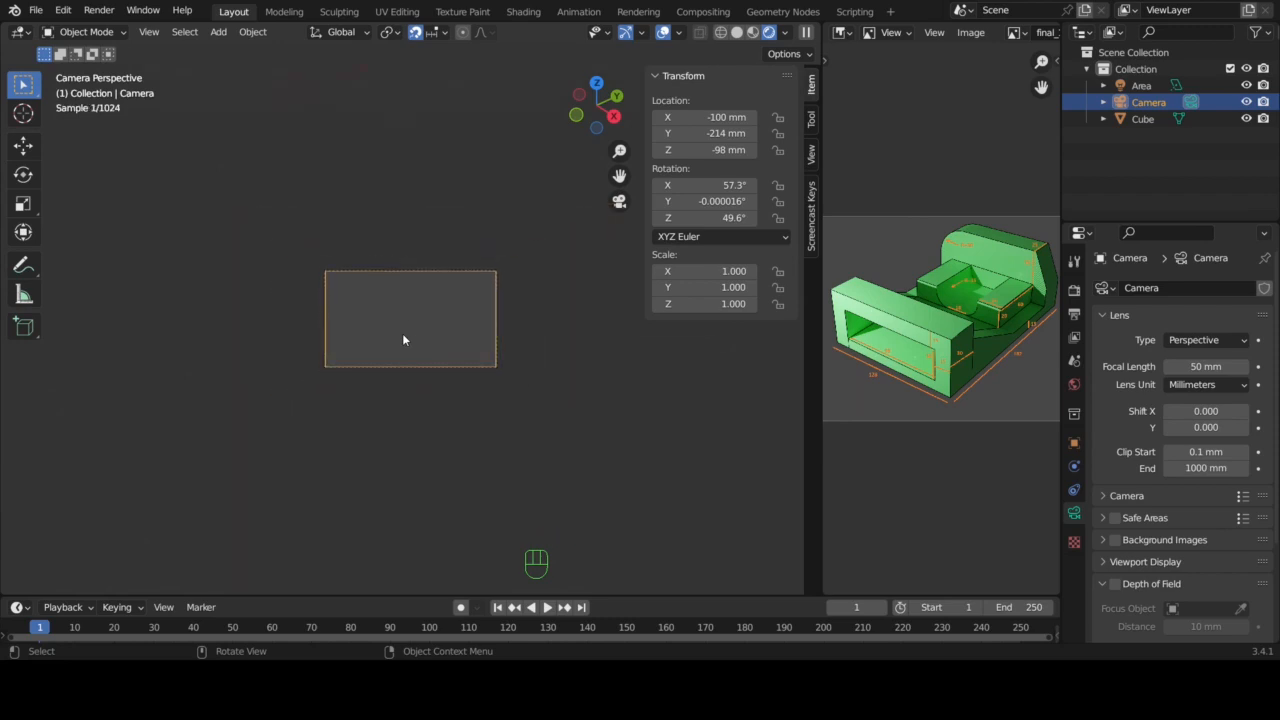
pyautogui.scroll(-1, 403, 340)
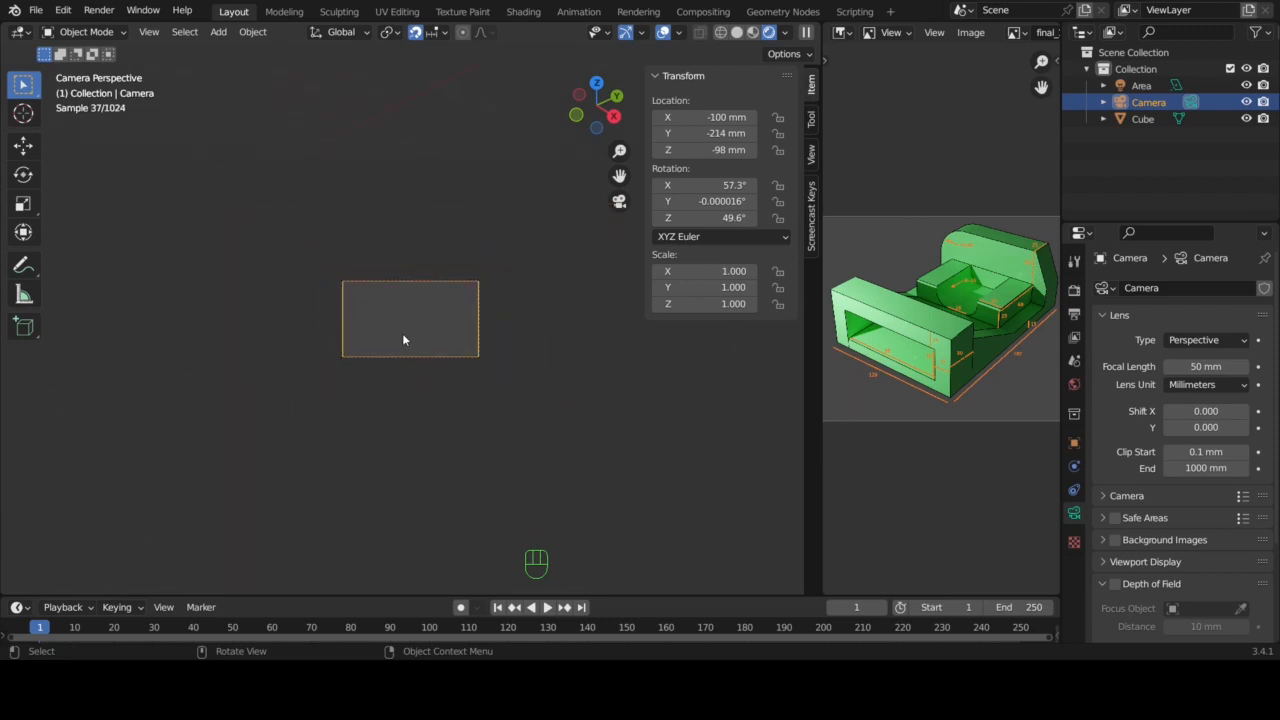
# - Leave the camera view and delete the camera from the scene
pyautogui.press('KP_0')
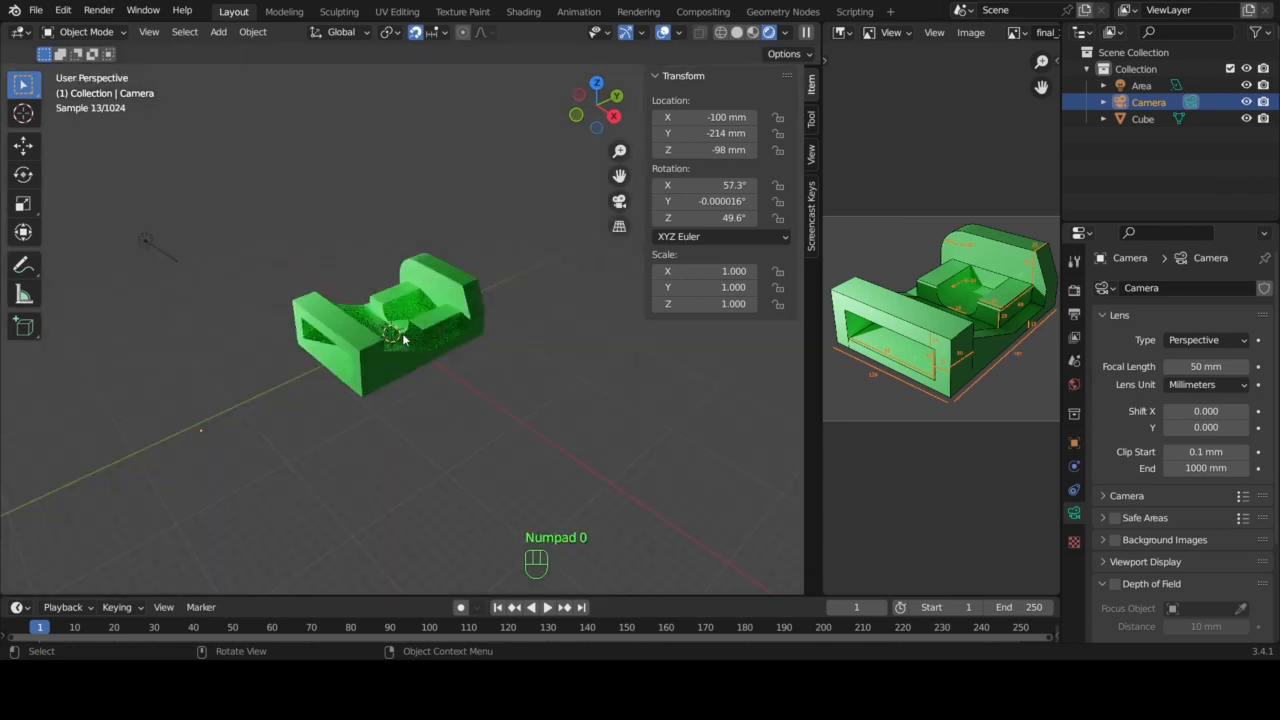
pyautogui.click(200, 435)
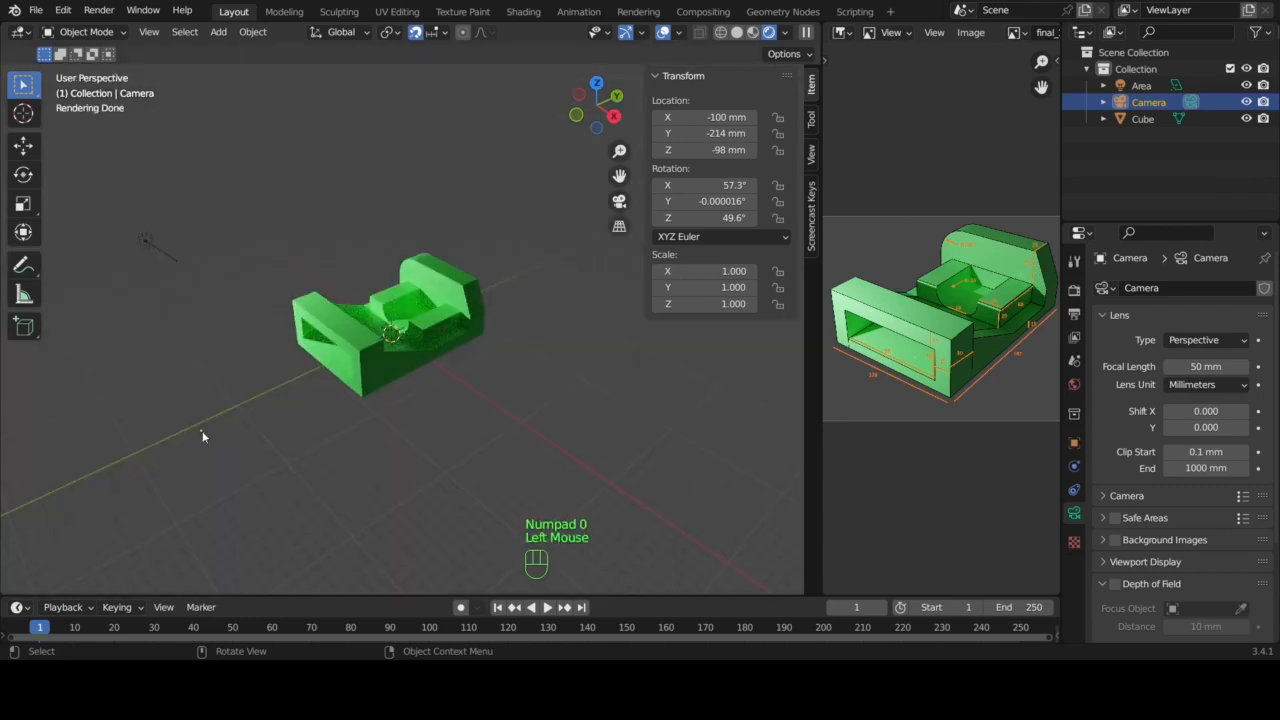
pyautogui.press('Delete')
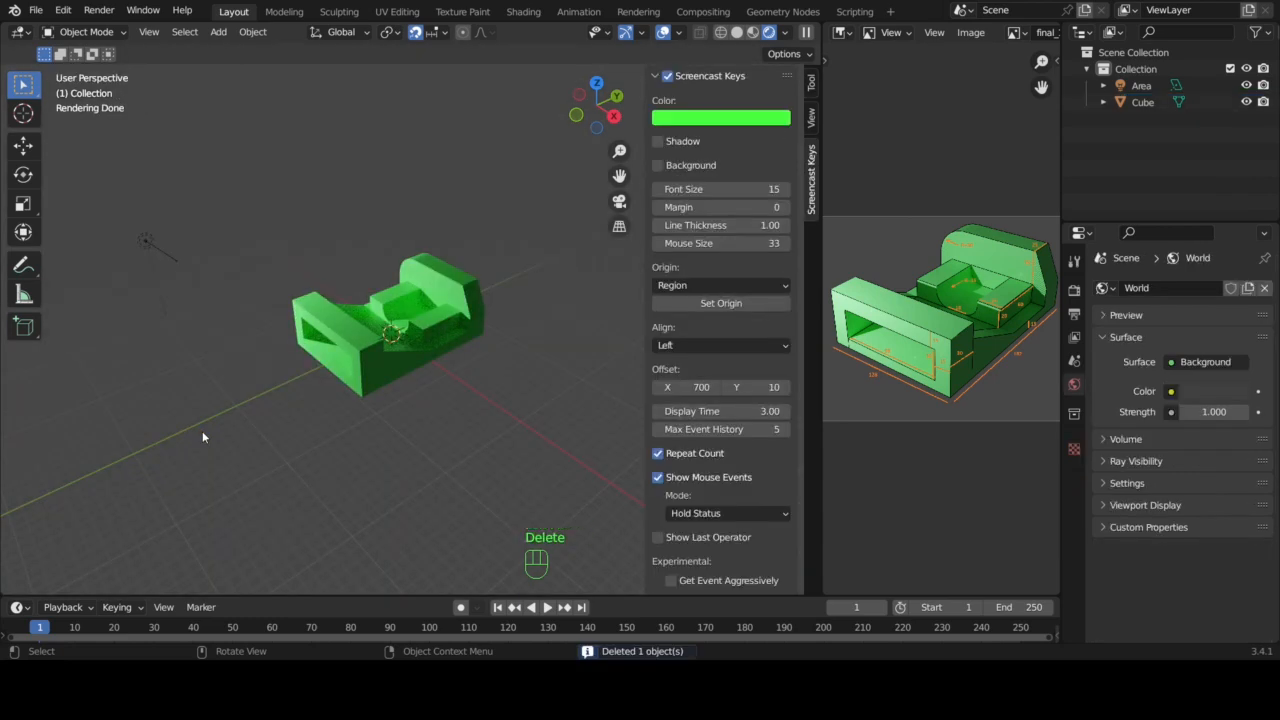
# - Align the view to the front and add a new camera at the origin, facing along the Y axis
pyautogui.press('KP_1')
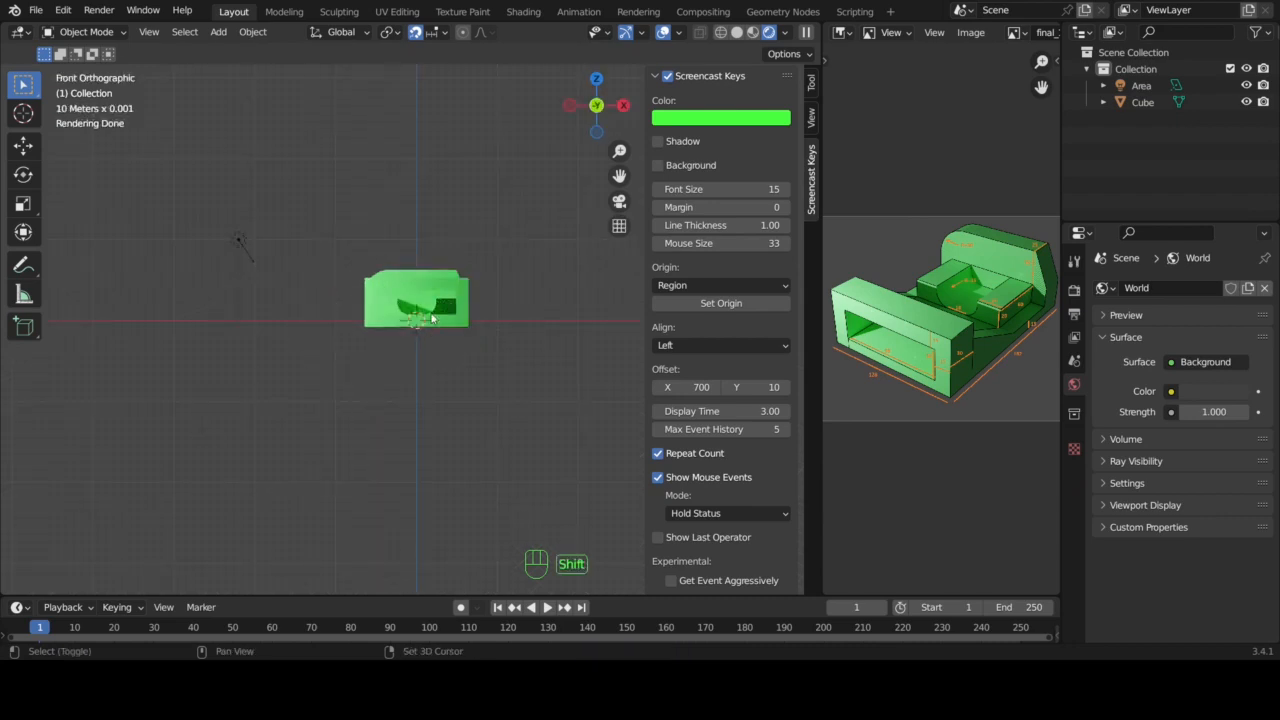
pyautogui.hotkey('shift', 'a')
pyautogui.click(432, 318)
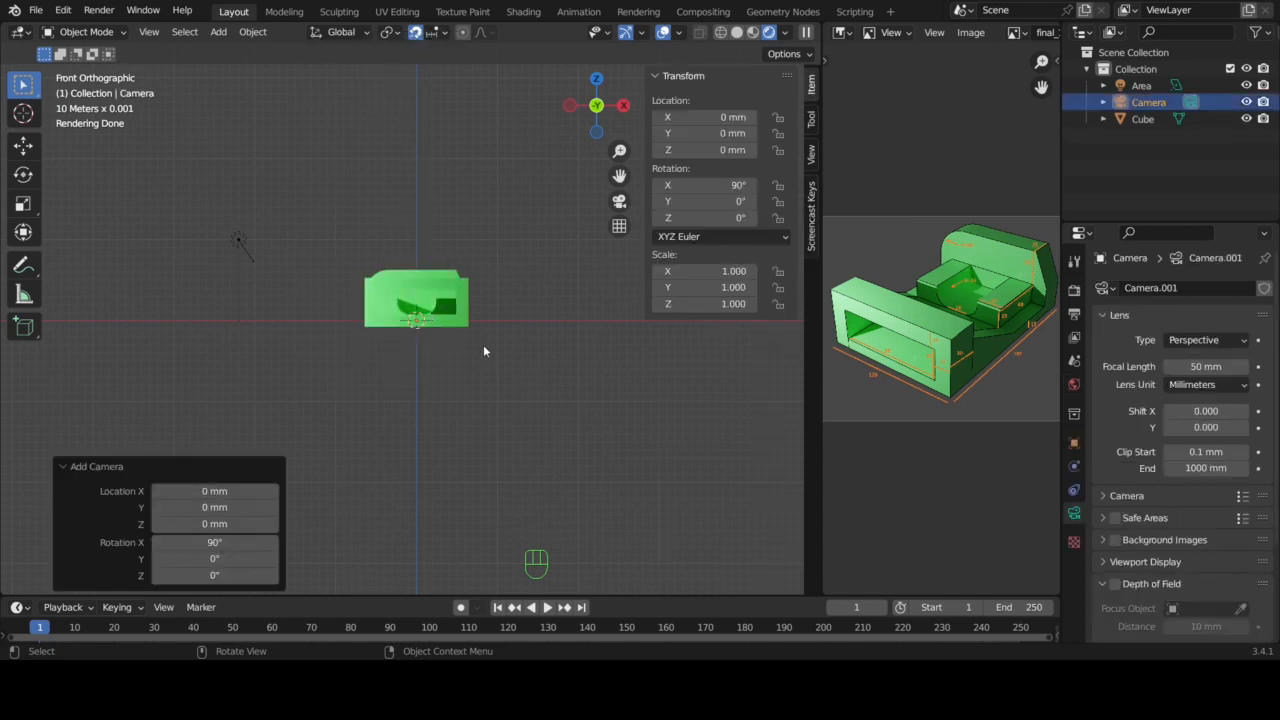
# - In the top view, move the camera along Y to -350 mm, in front of the part
pyautogui.press('KP_7')
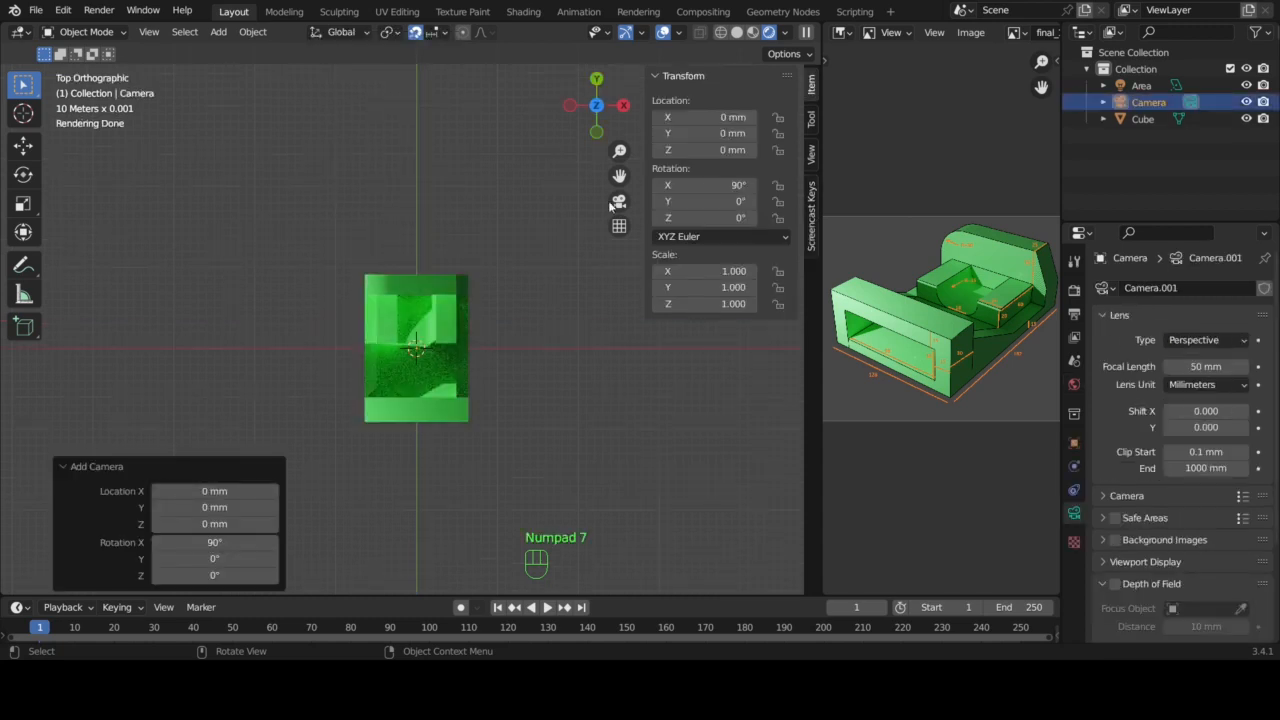
pyautogui.moveTo(619, 175); pyautogui.dragTo(608, 8)
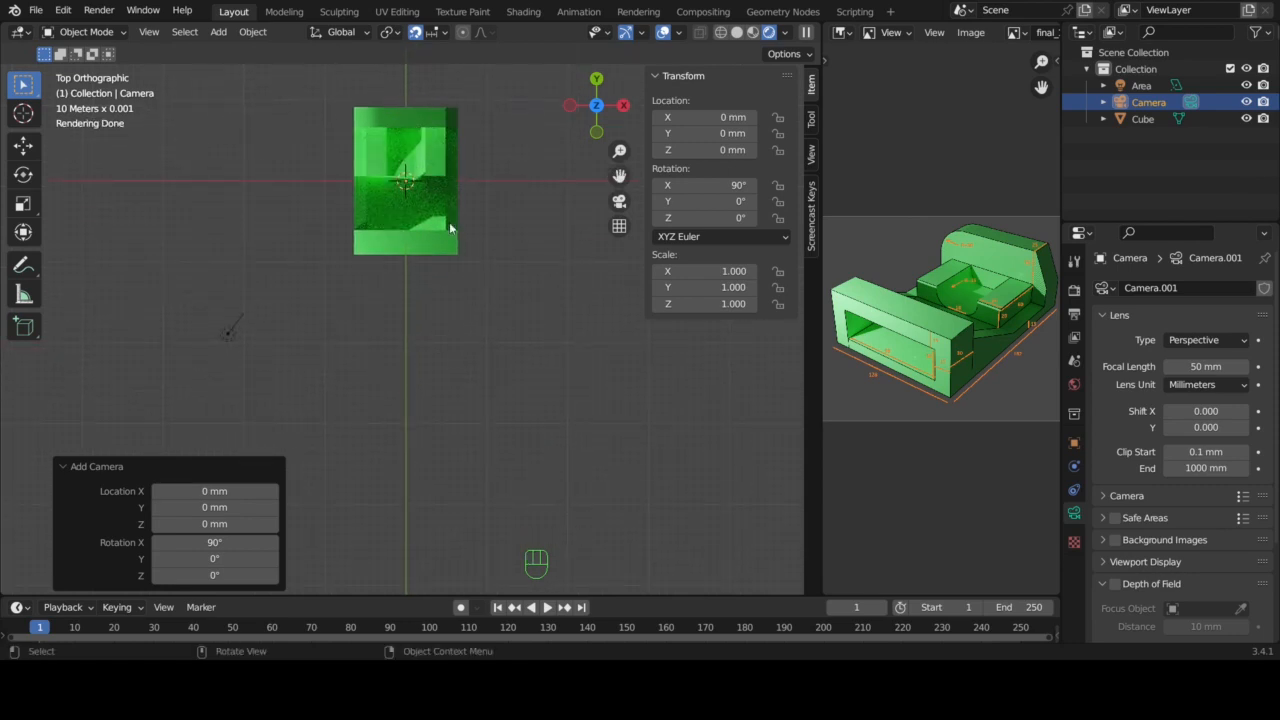
pyautogui.press('g')
pyautogui.press('y')
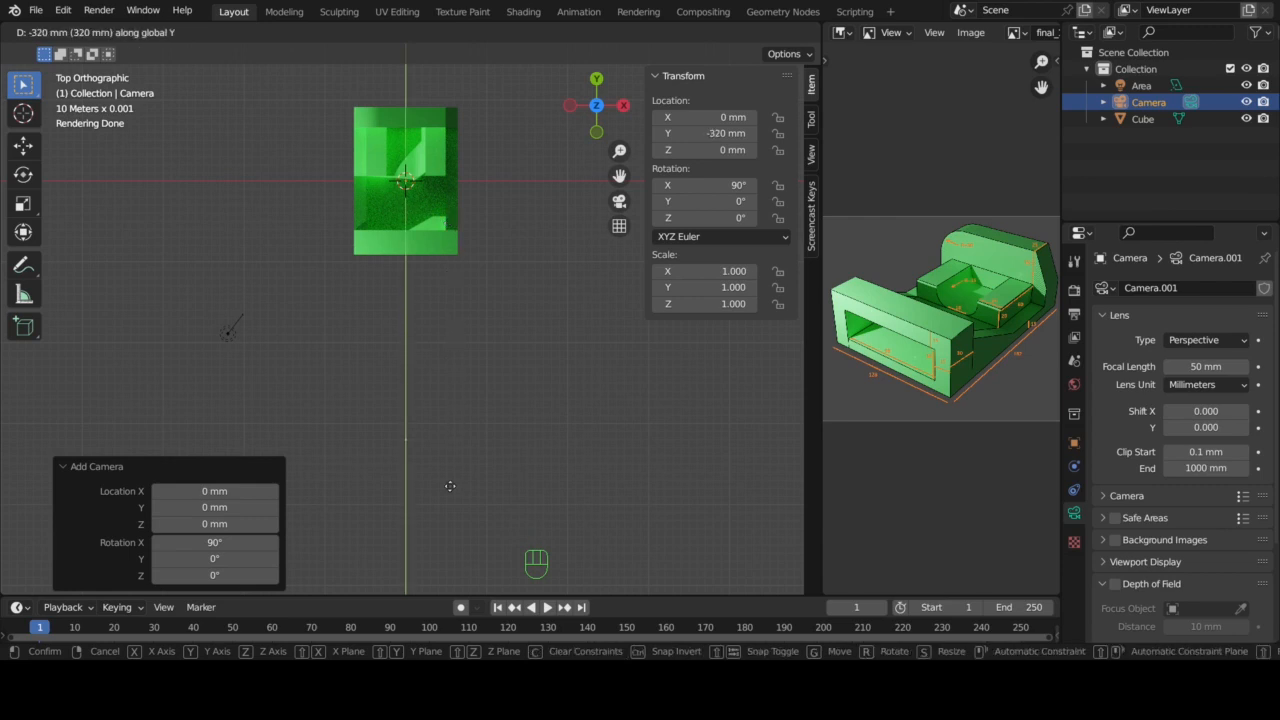
pyautogui.click(450, 505)
# - Looking through the camera, raise it to about Z 71 mm and shift it along X to about 39 mm
pyautogui.press('KP_0')
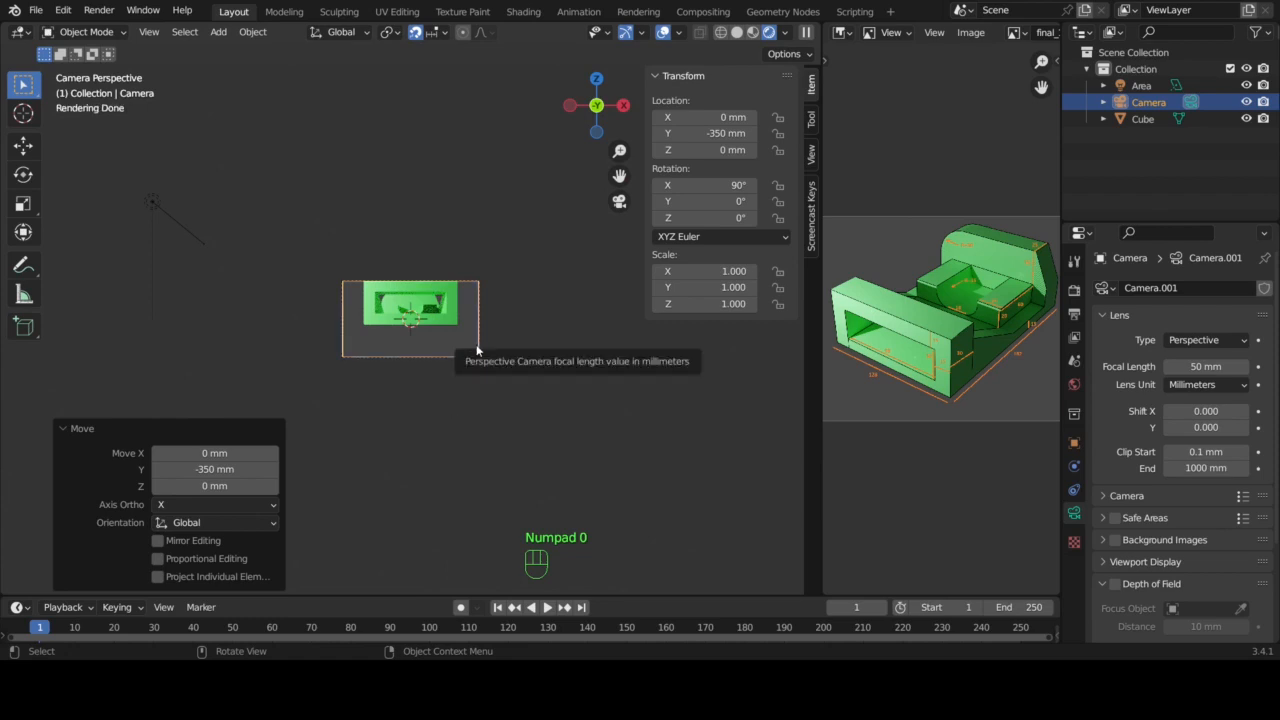
pyautogui.press('g')
pyautogui.press('z')
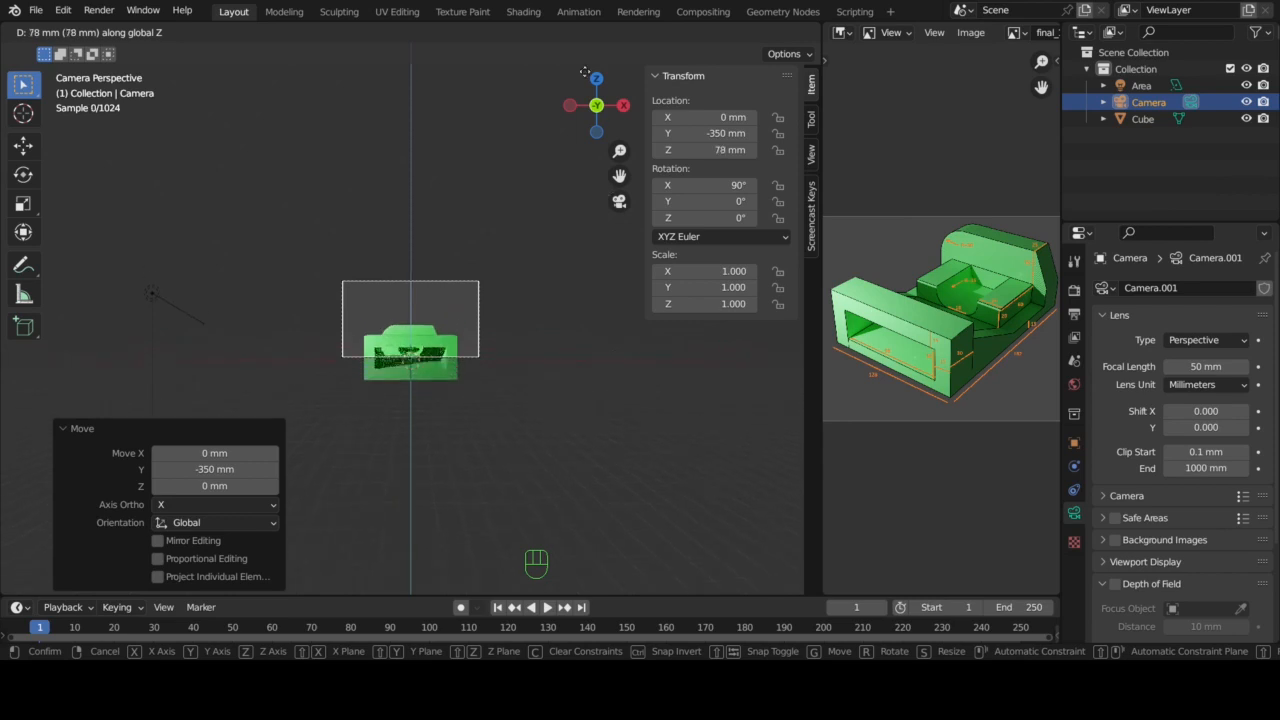
pyautogui.click(403, 314)
pyautogui.press('g')
pyautogui.press('x')
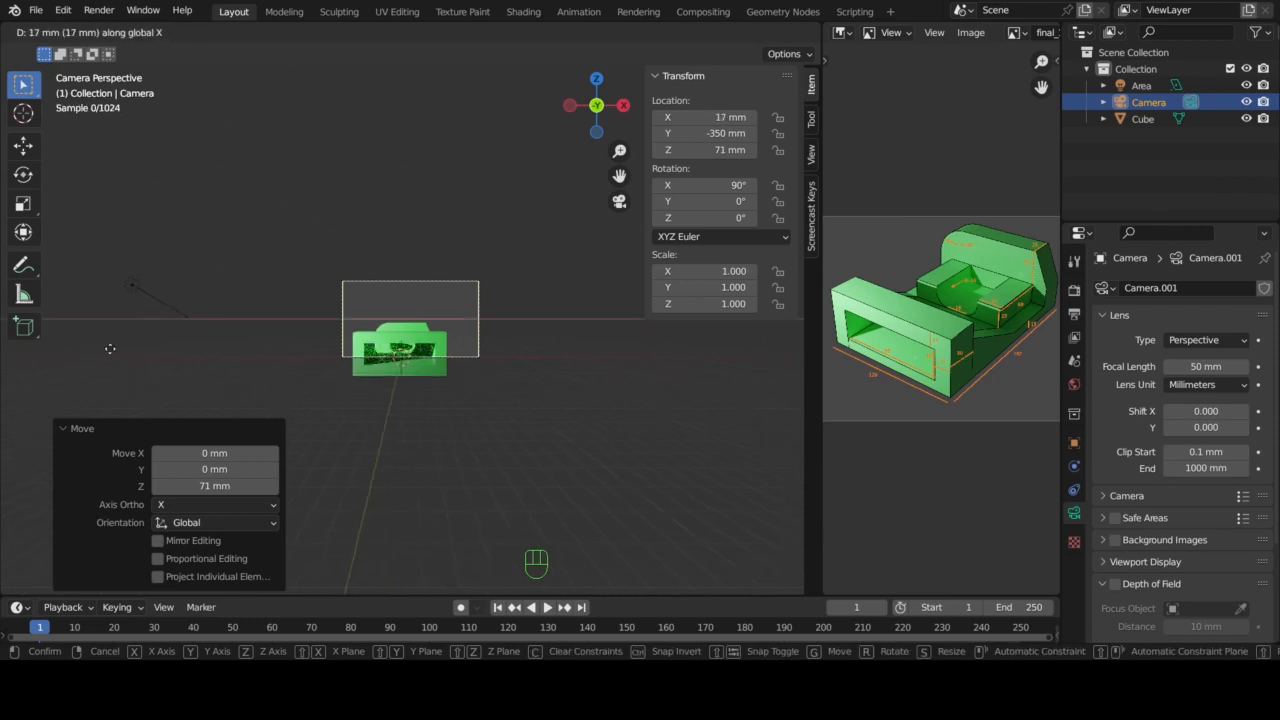
pyautogui.click(798, 390)
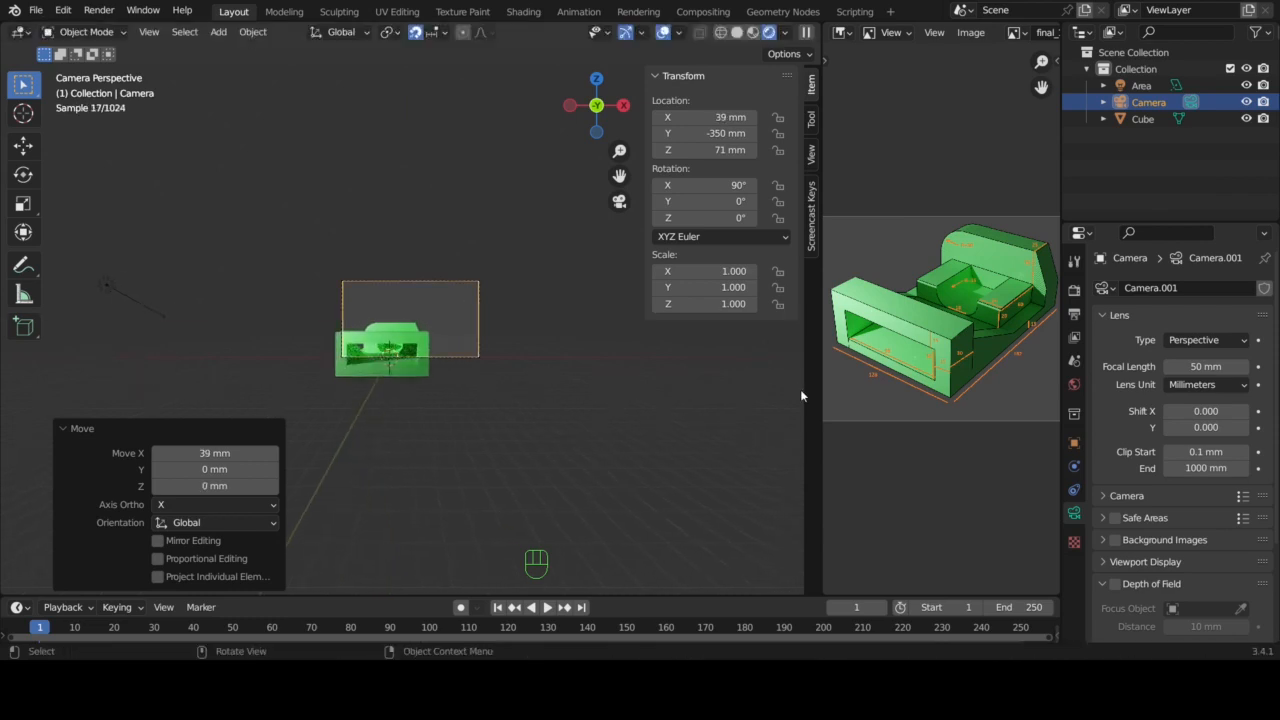
# - In the top view, move the camera to about X 129 mm and turn it toward the part to about 15.3° around Z
pyautogui.click(496, 370)
pyautogui.press('KP_7')
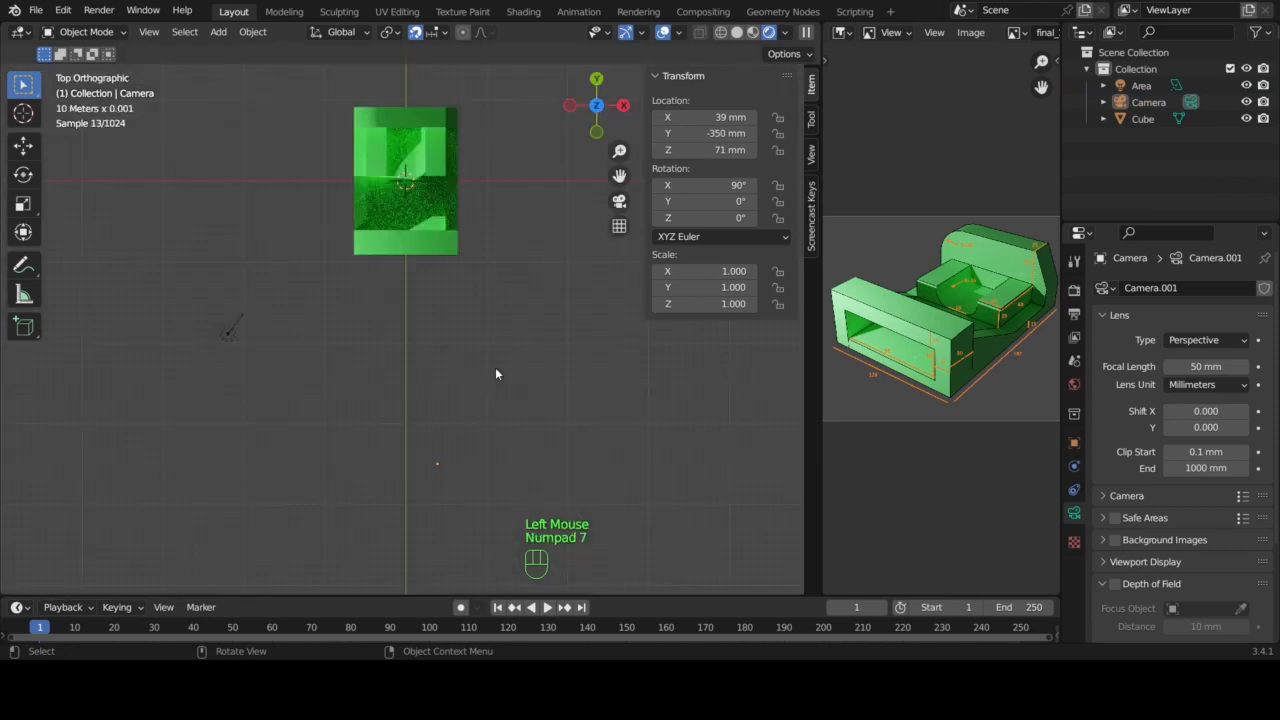
pyautogui.click(440, 464)
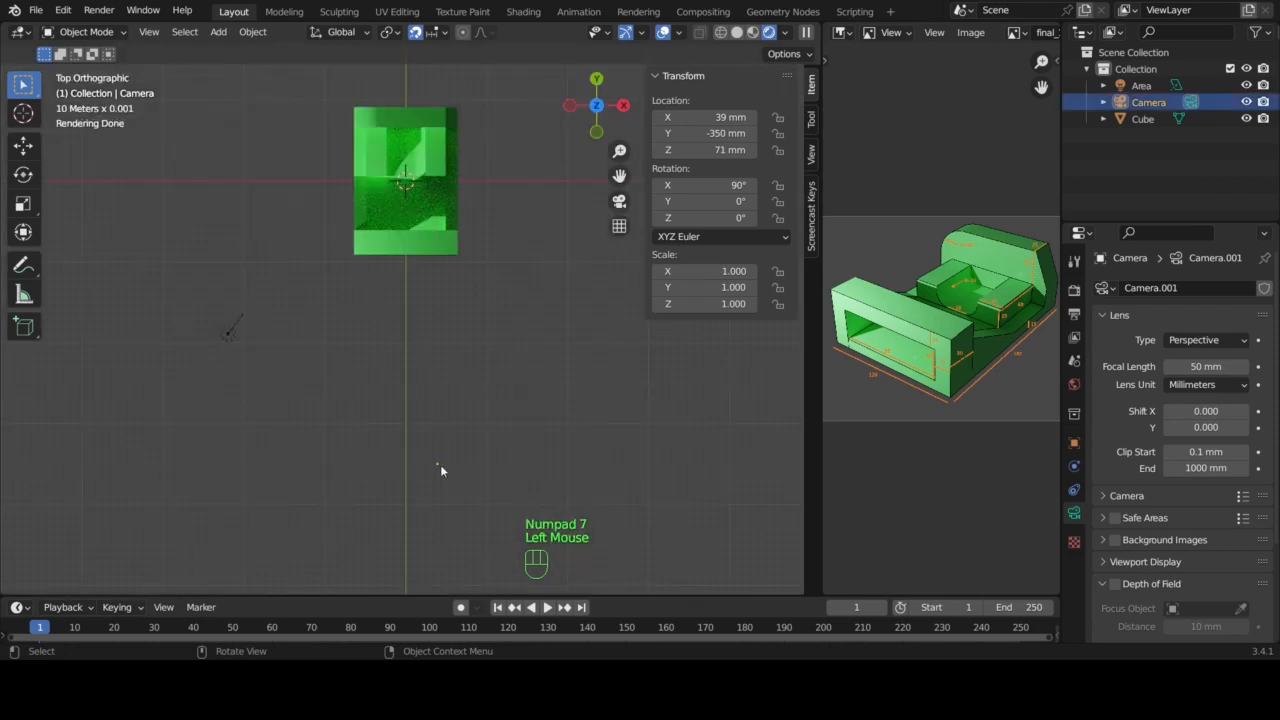
pyautogui.press('g')
pyautogui.click(511, 467)
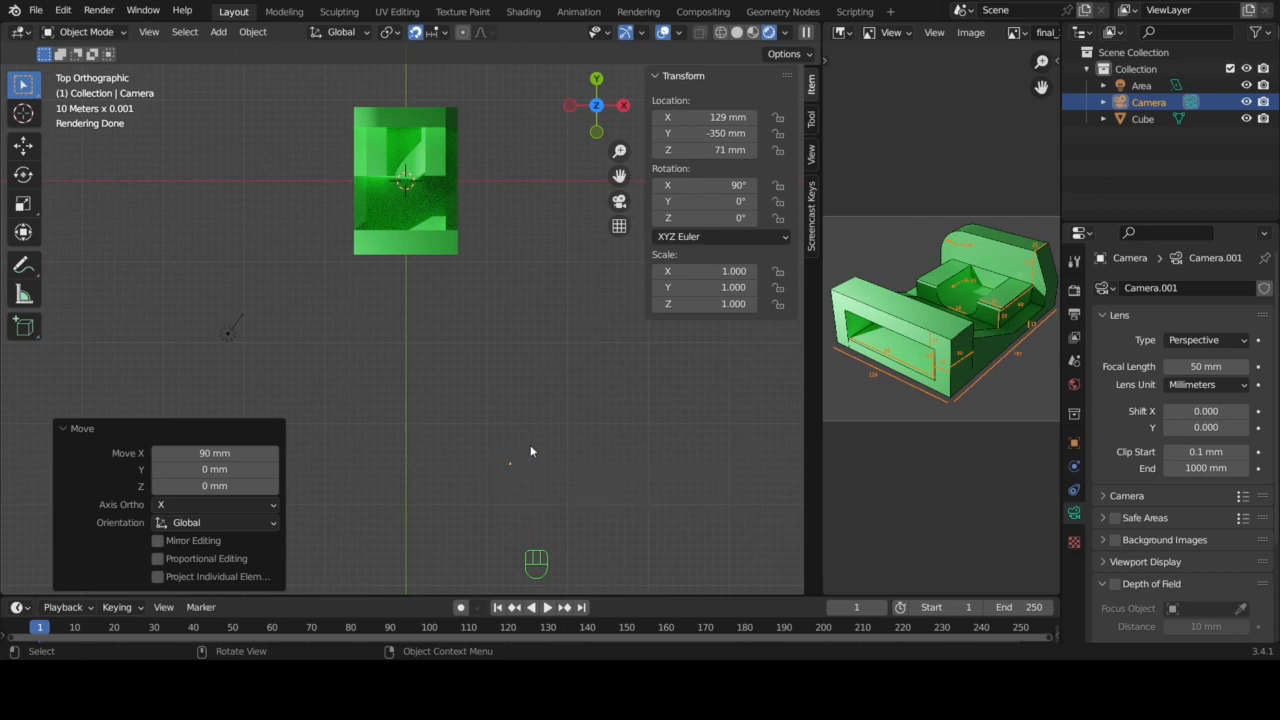
pyautogui.press('r')
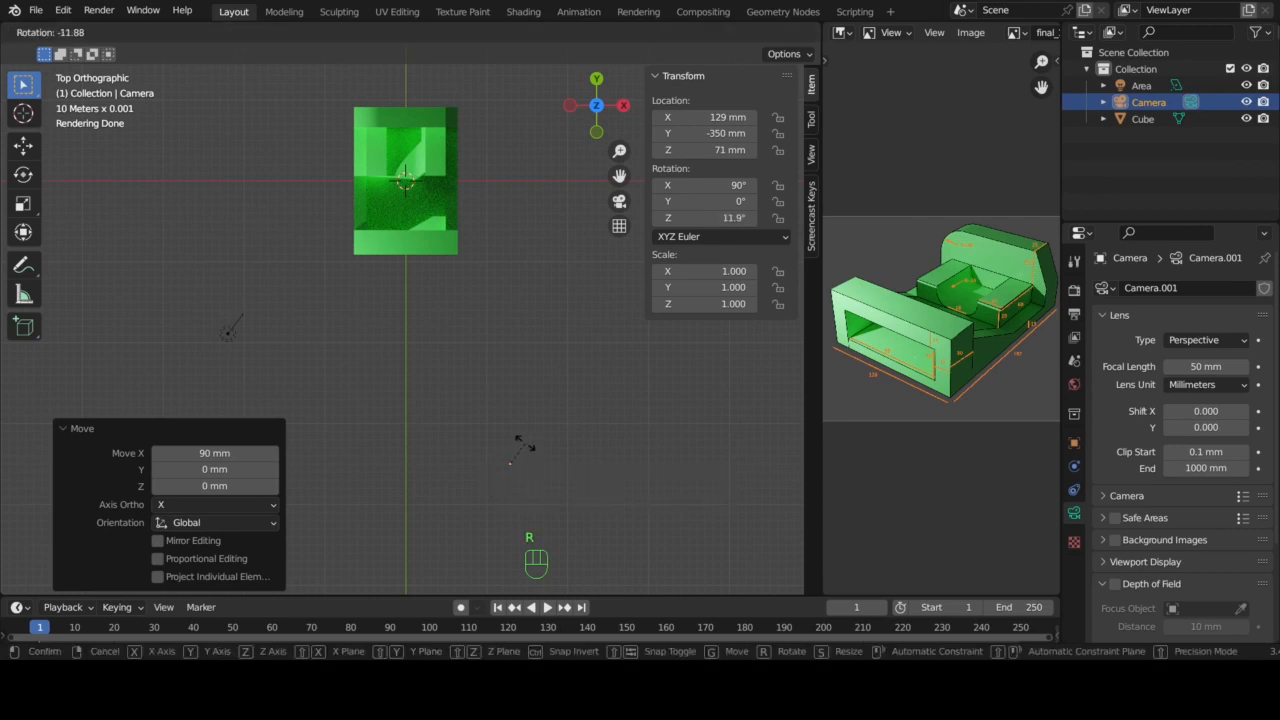
pyautogui.click(523, 449)
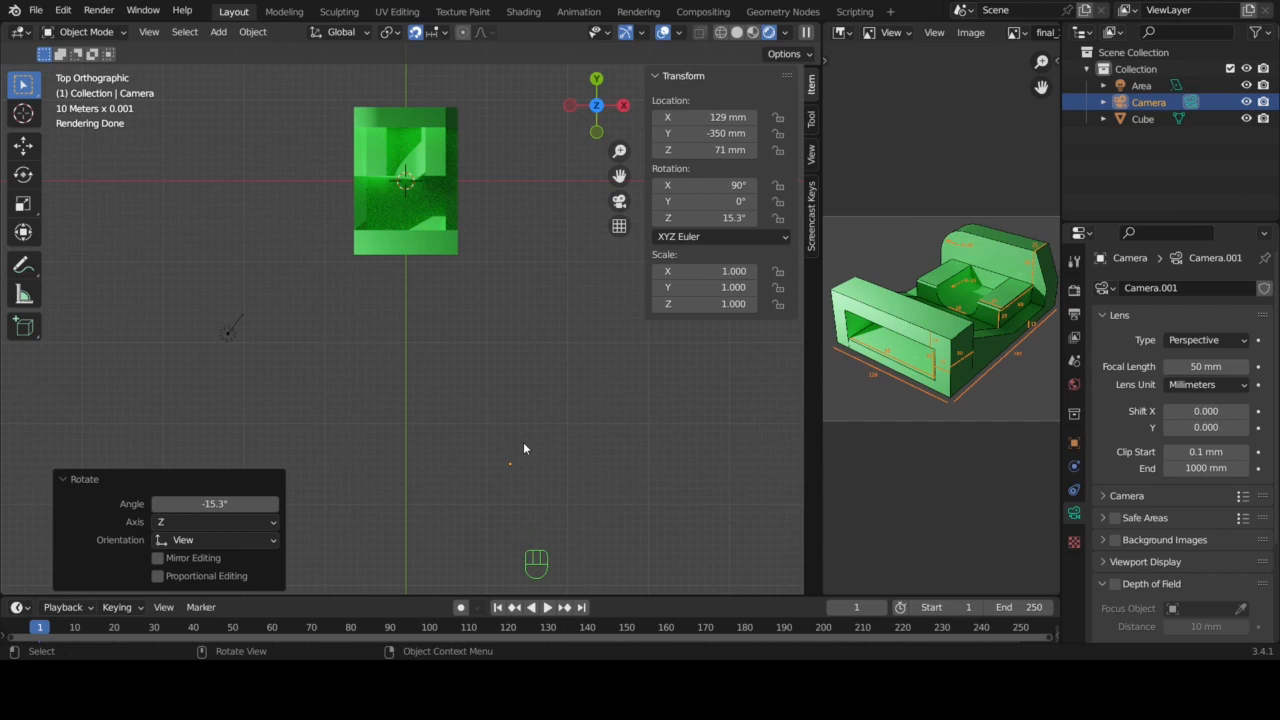
pyautogui.press('KP_0')
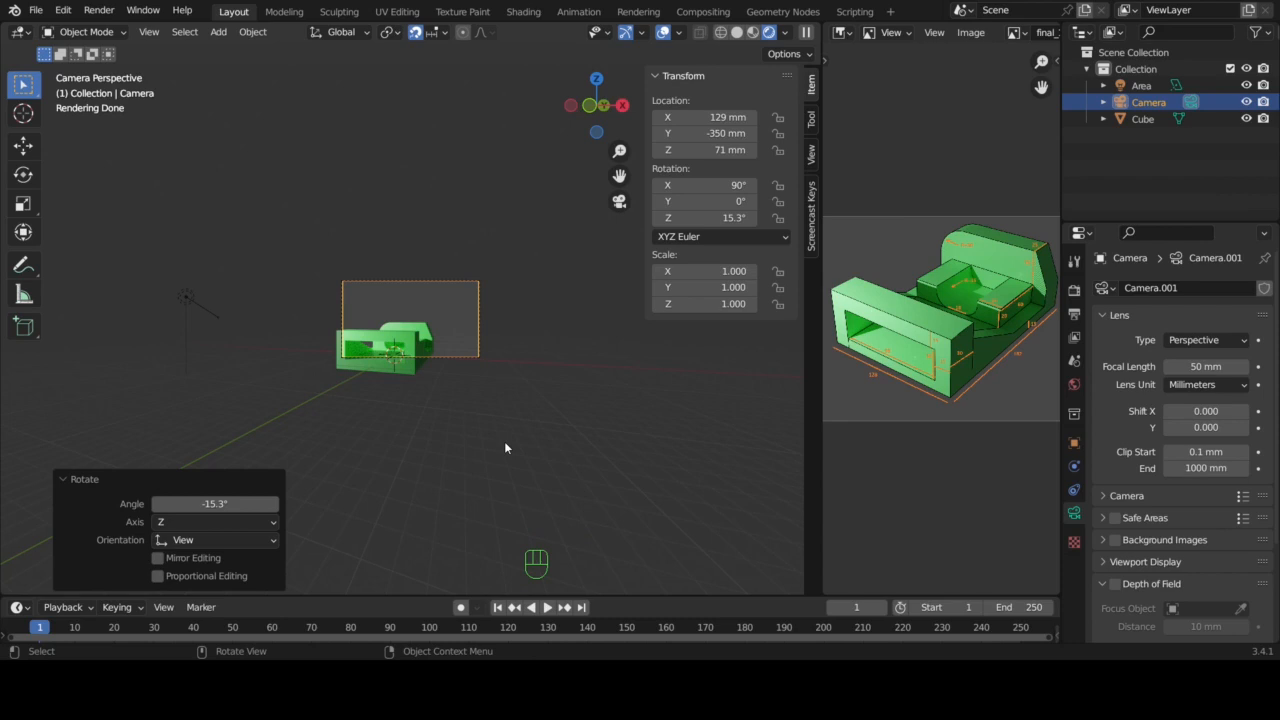
# - In the top view, shift the camera to about X 159, Y -340 mm and adjust its Z rotation to about 15.5°
pyautogui.press('KP_7')
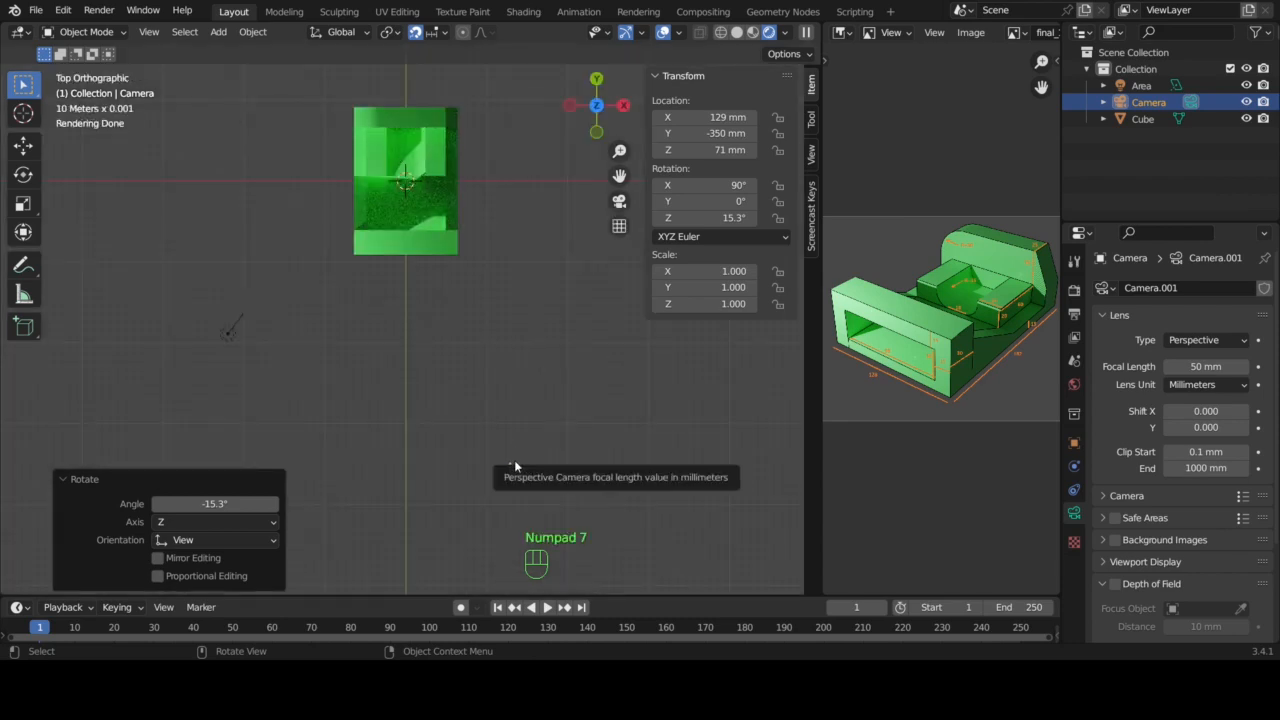
pyautogui.press('g')
pyautogui.click(540, 456)
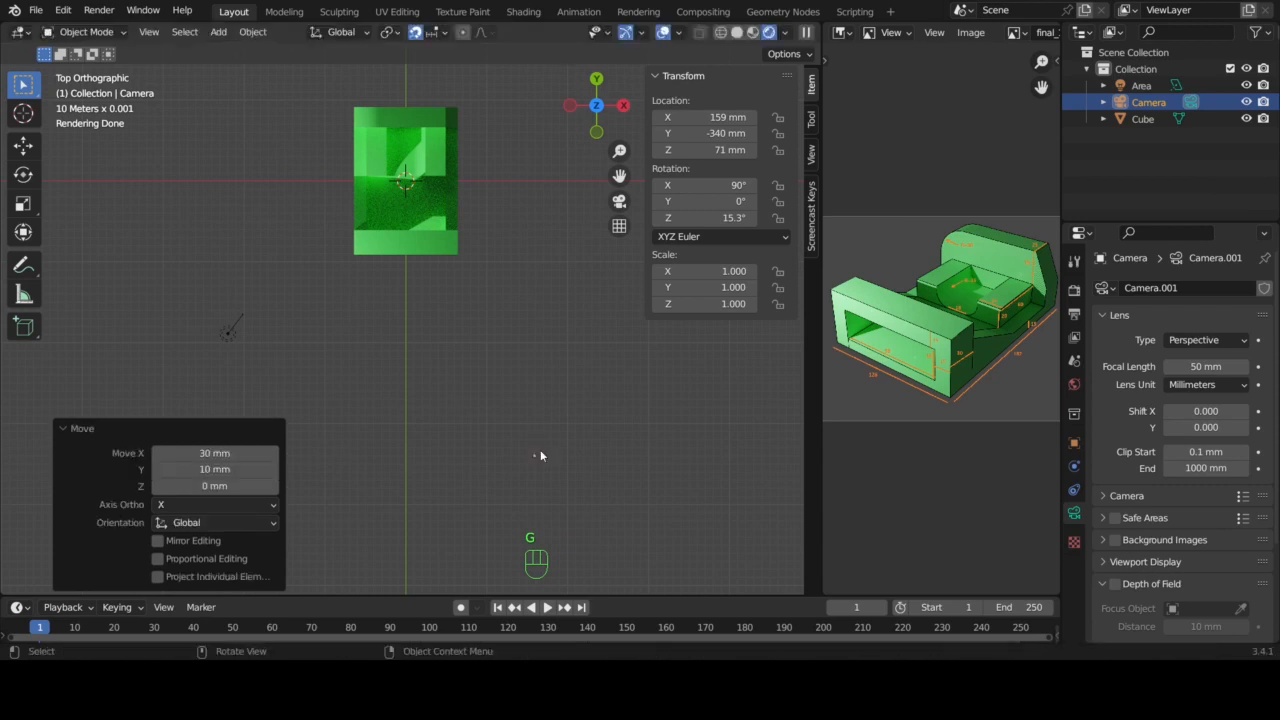
pyautogui.press('r')
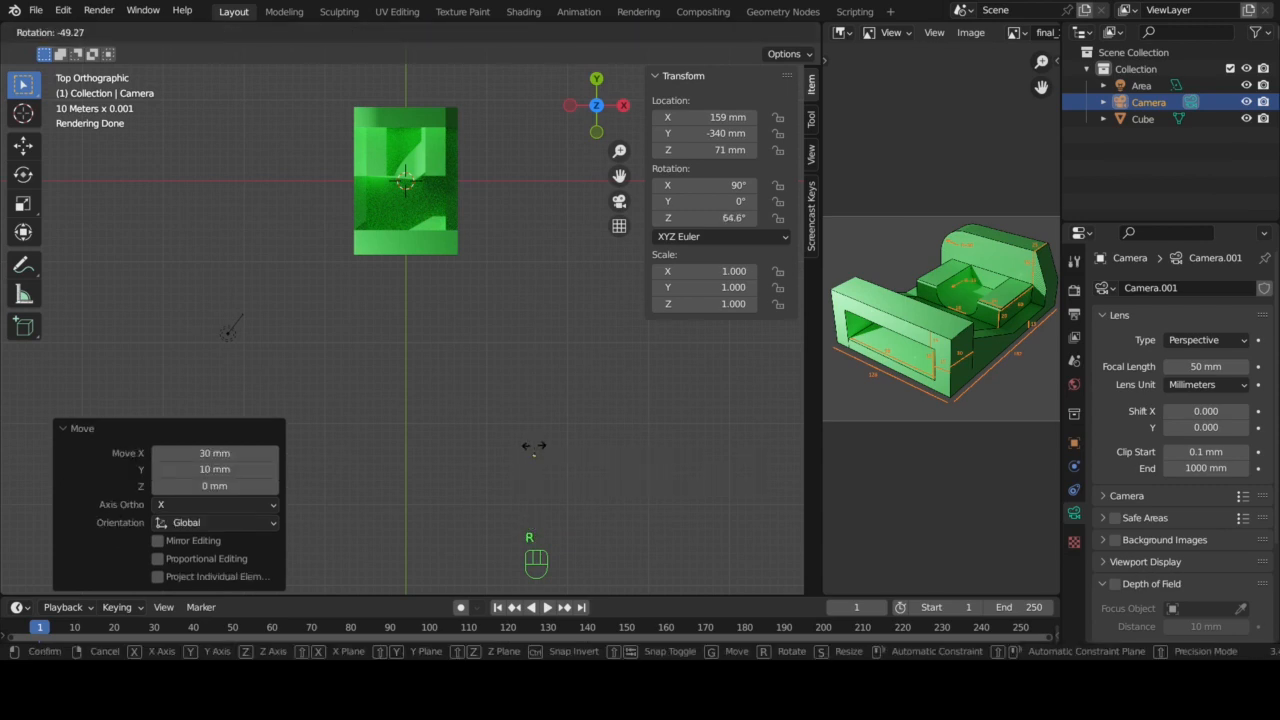
pyautogui.click(541, 452)
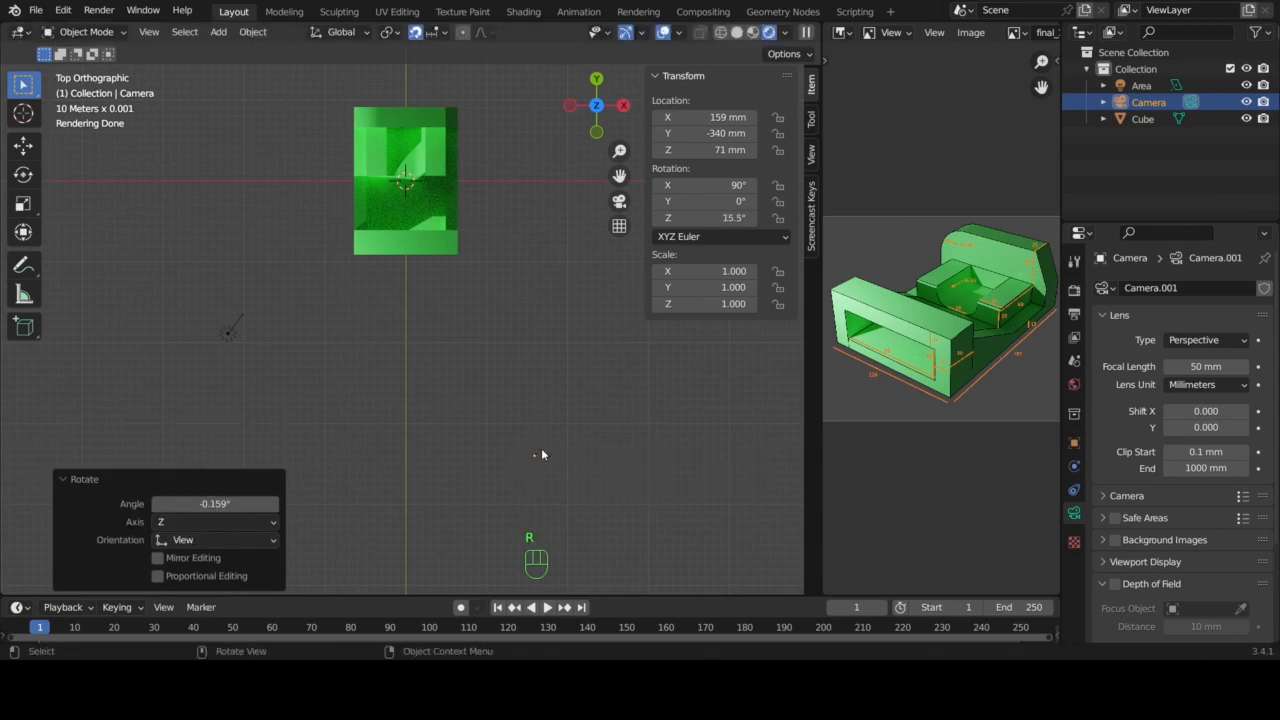
# - Looking through the camera, move it to about X 109, Y -354, Z 69 mm so the part sits nearer the frame's center
pyautogui.press('KP_0')
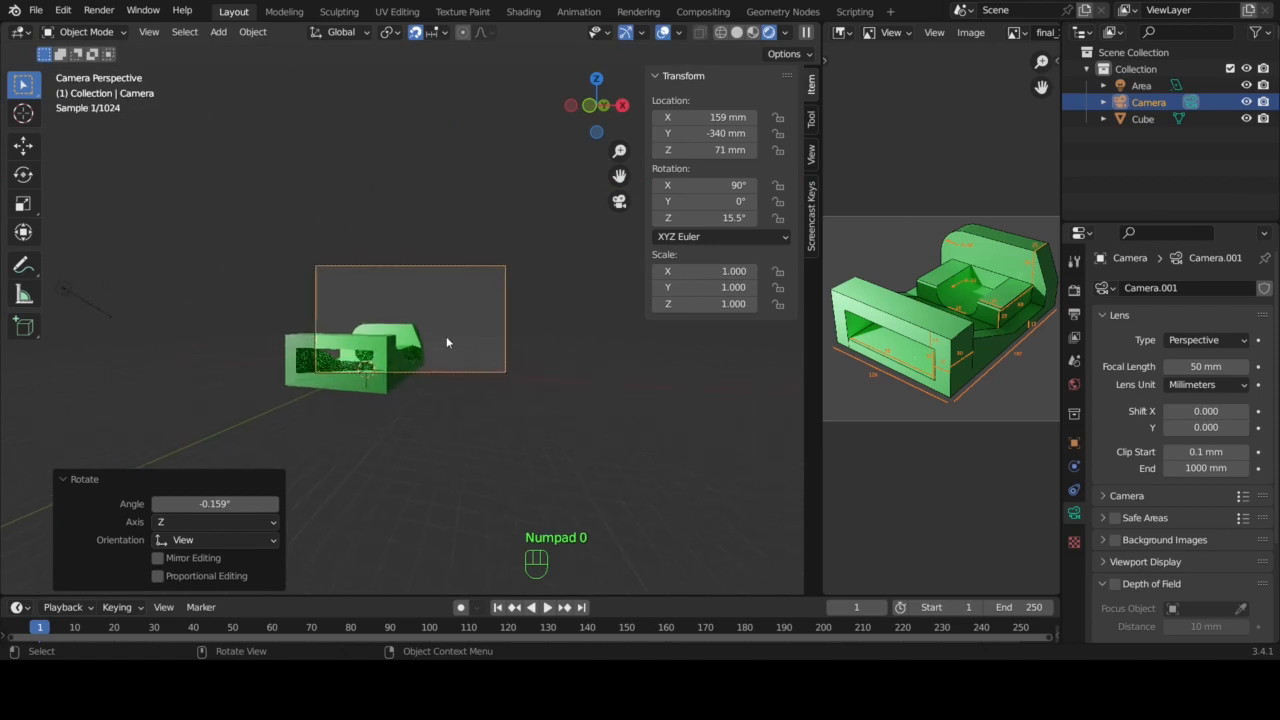
pyautogui.scroll(2, 446, 342)
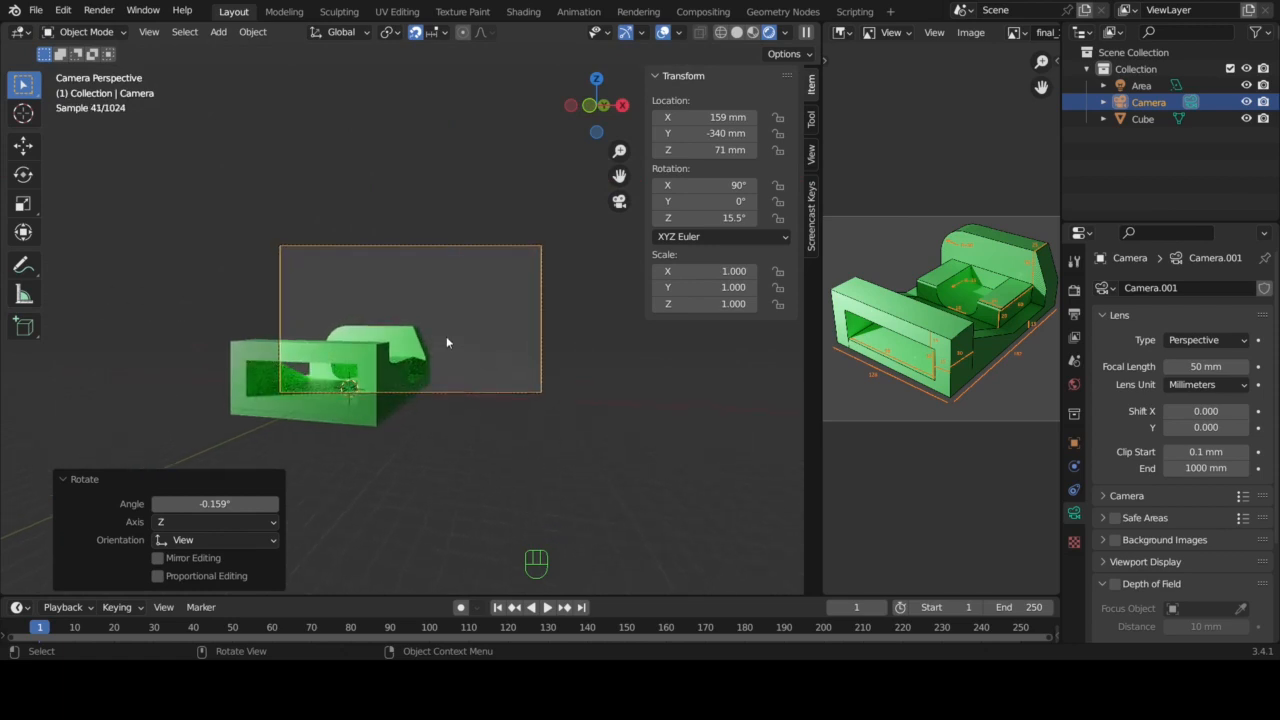
pyautogui.press('g')
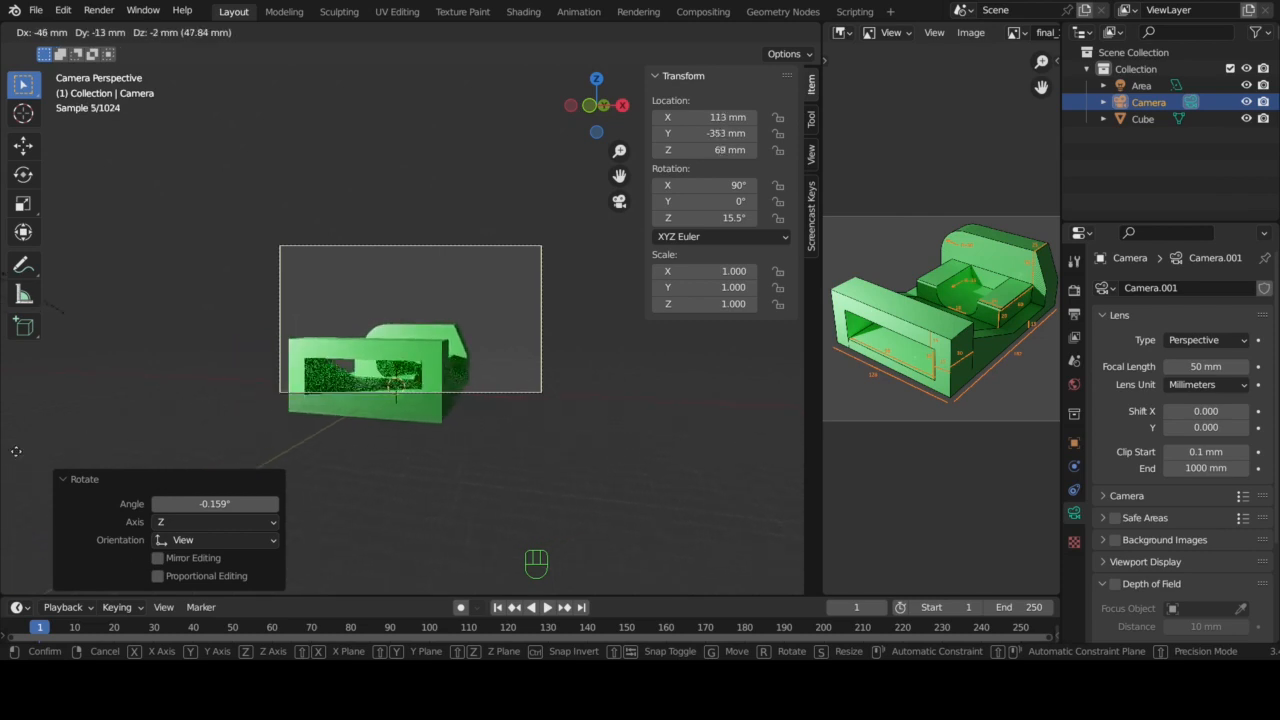
pyautogui.click(598, 482)
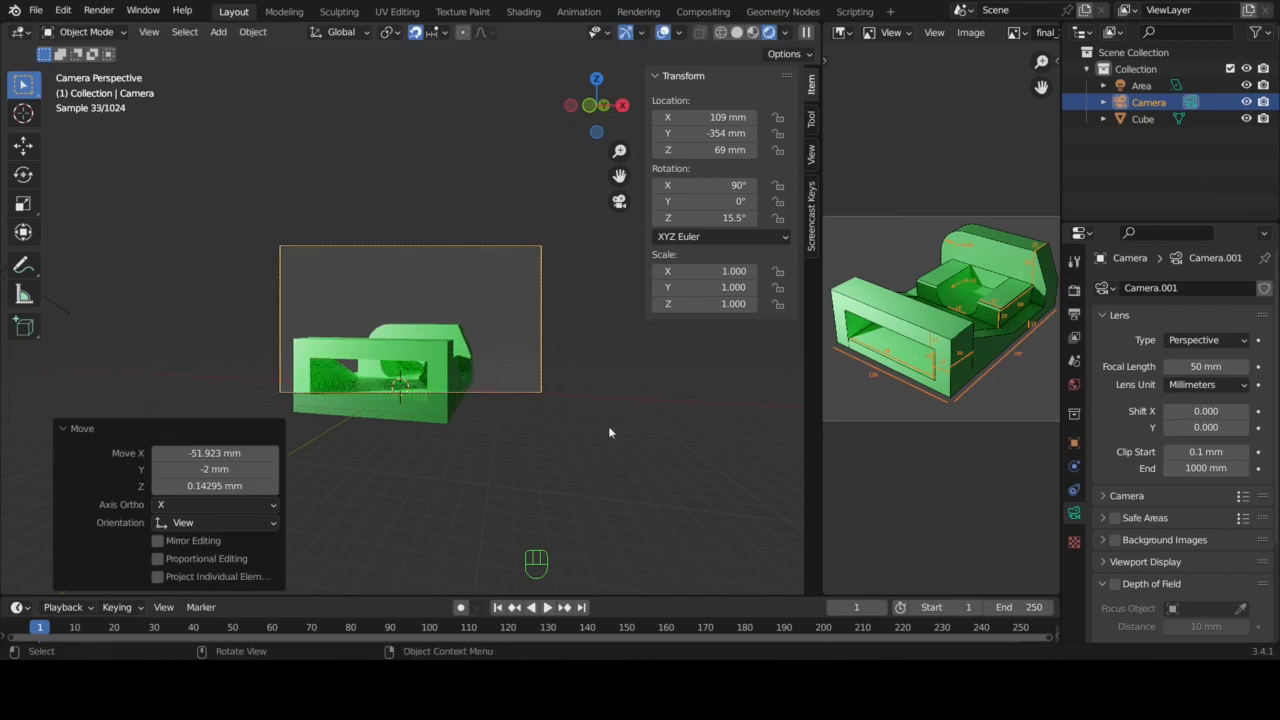
# - Rotate the camera by about 23° around its viewing axis
pyautogui.press('g')
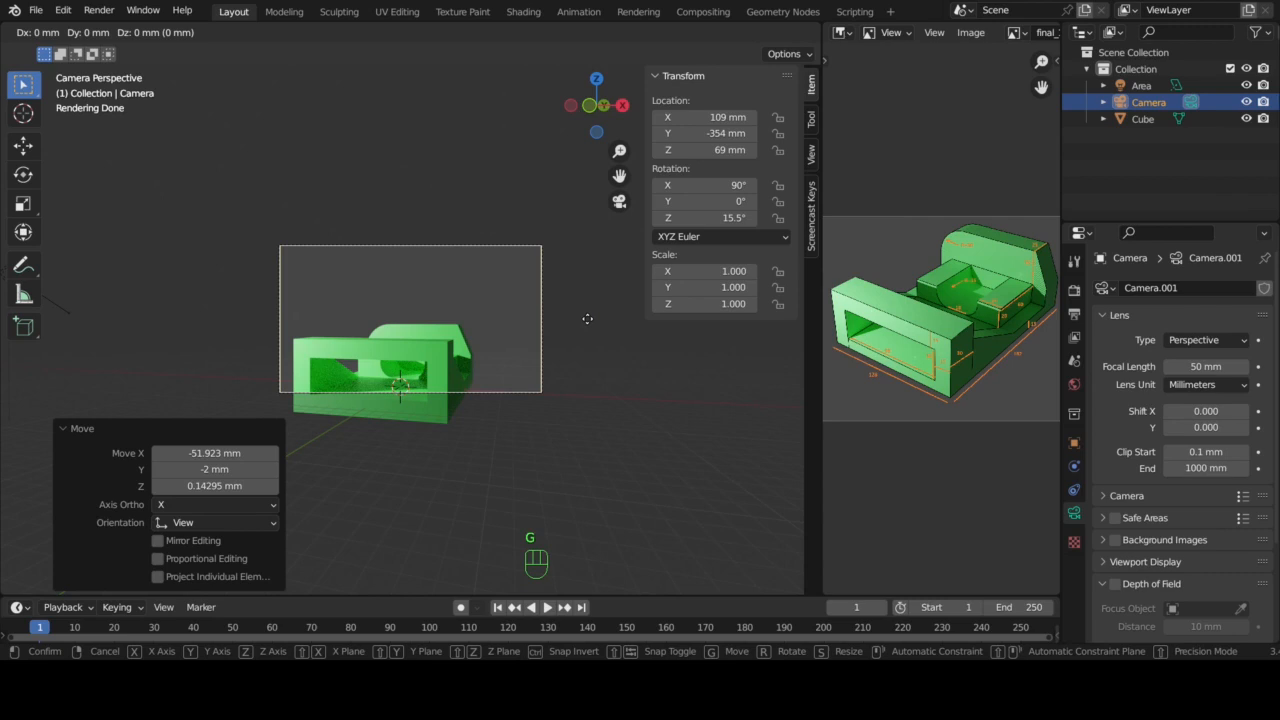
pyautogui.press('r')
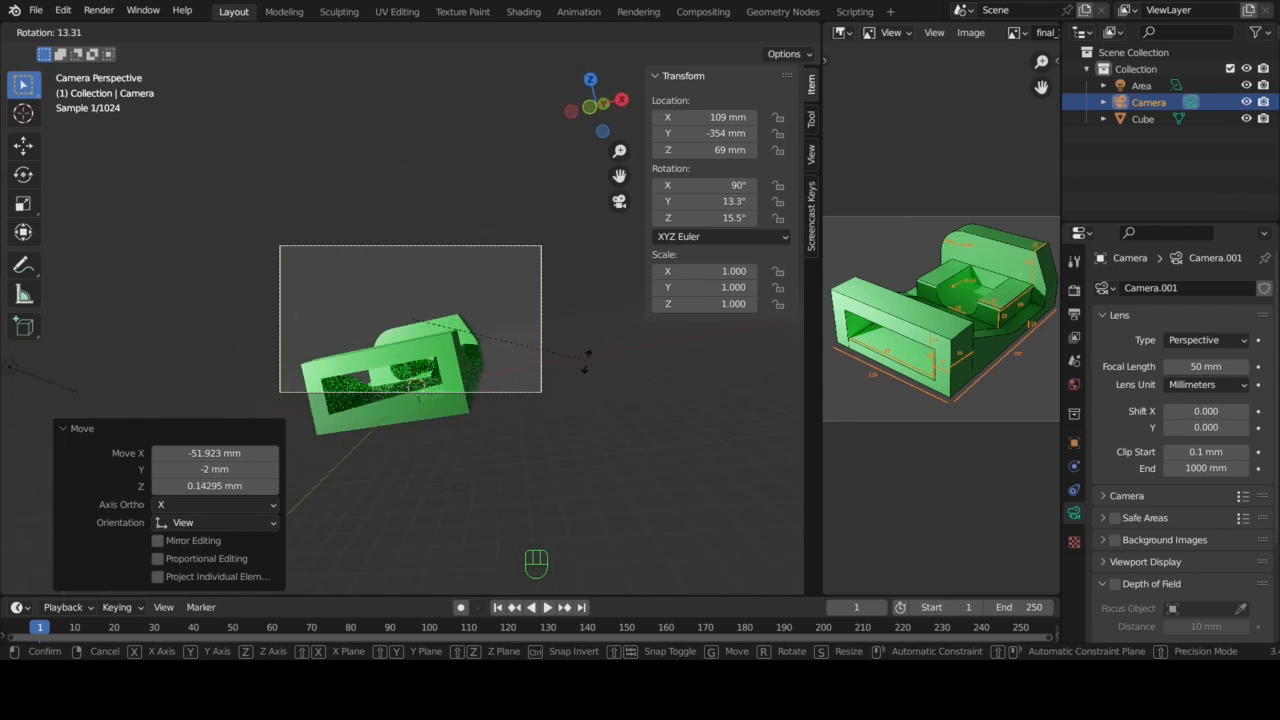
pyautogui.click(587, 396)
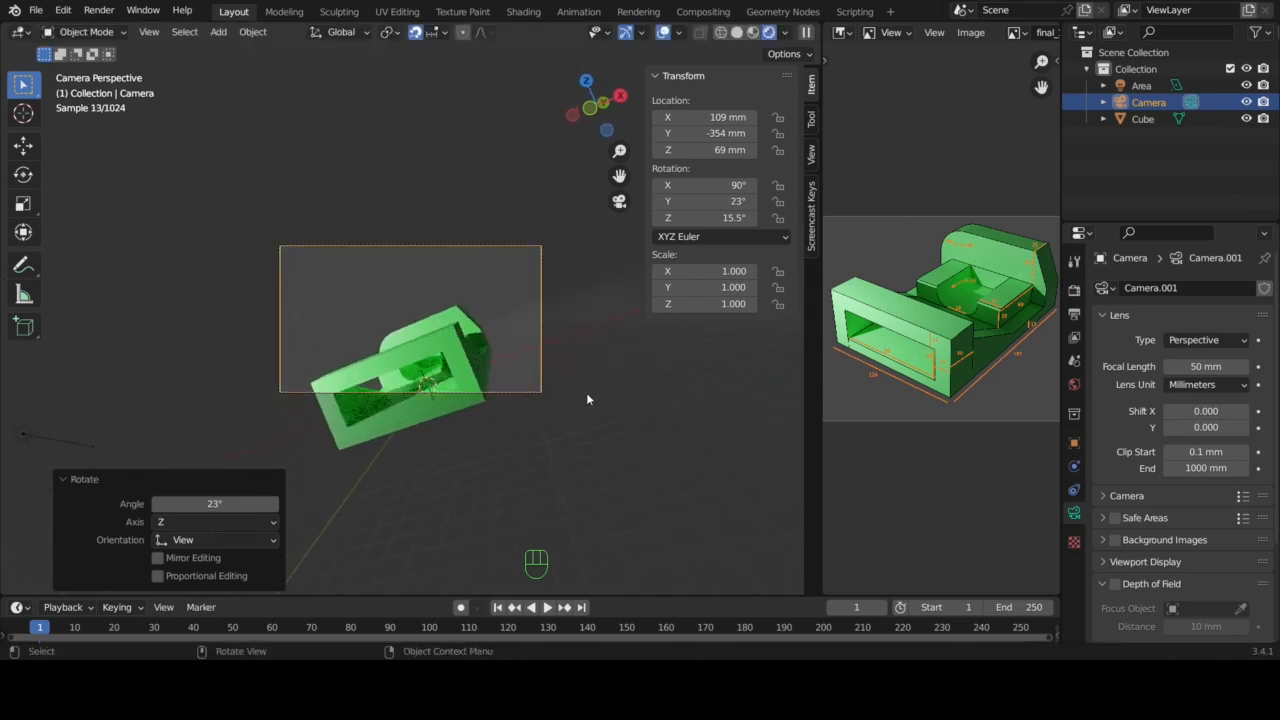
# - Rotate the camera by about -21.5° around the global Y axis to level the part in the frame
pyautogui.press('r')
pyautogui.press('y')
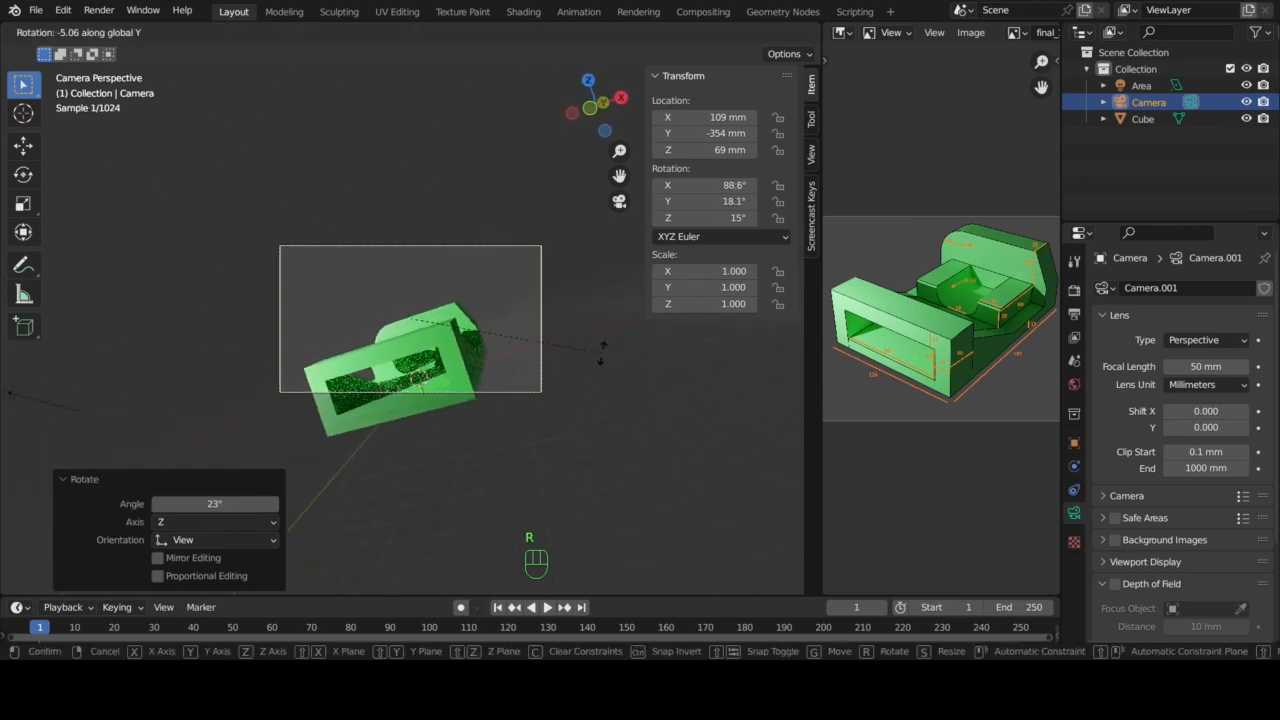
pyautogui.click(608, 296)
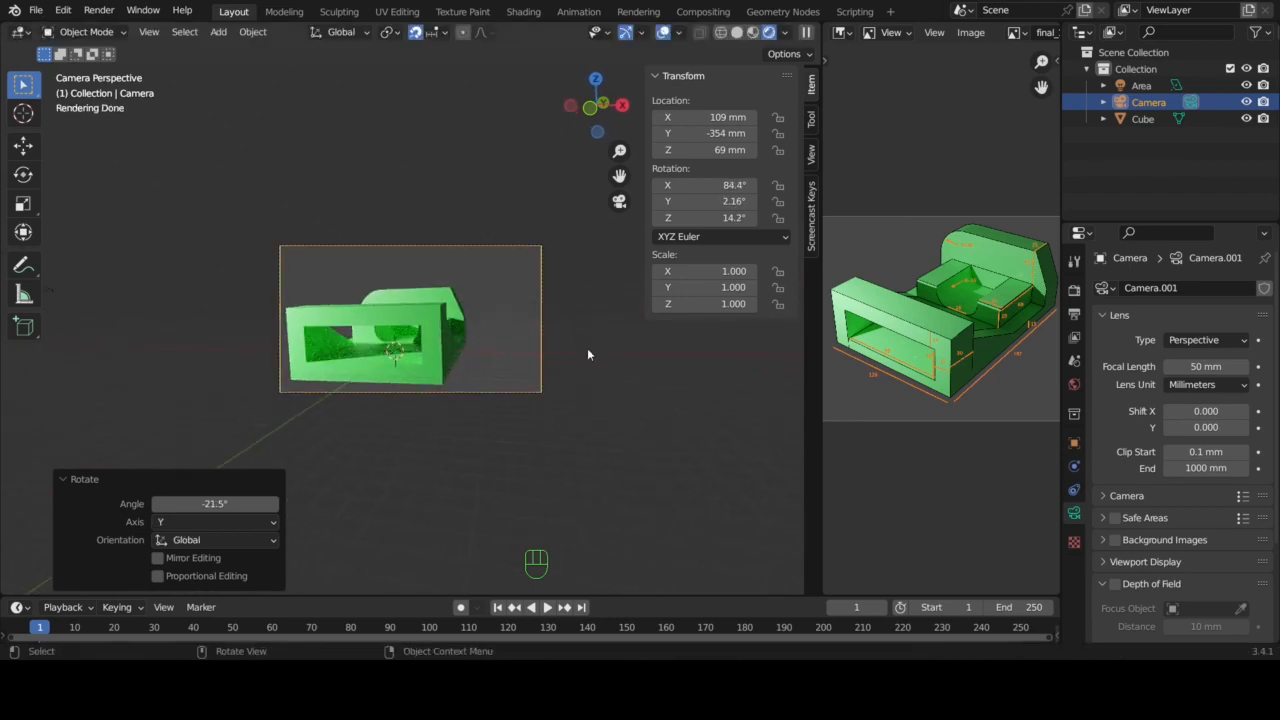
# - In the front view, raise the camera to about Z 109 mm and check the framing through the camera
pyautogui.press('KP_1')
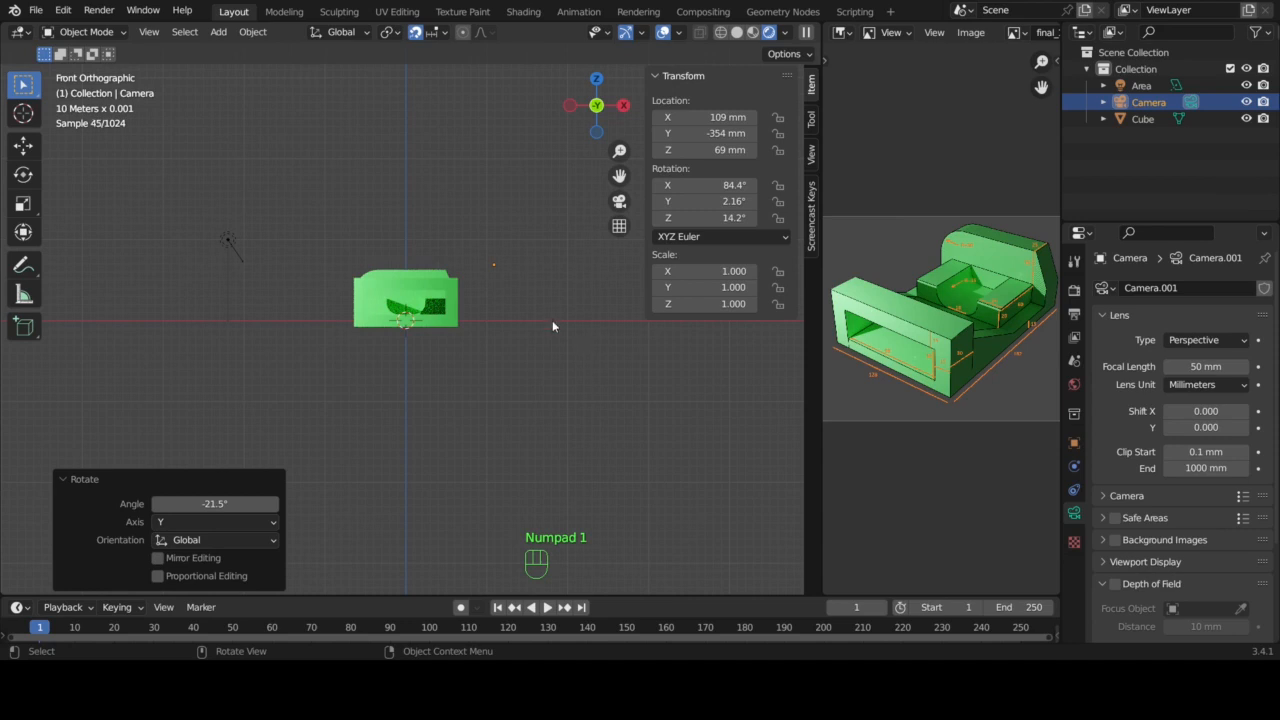
pyautogui.press('g')
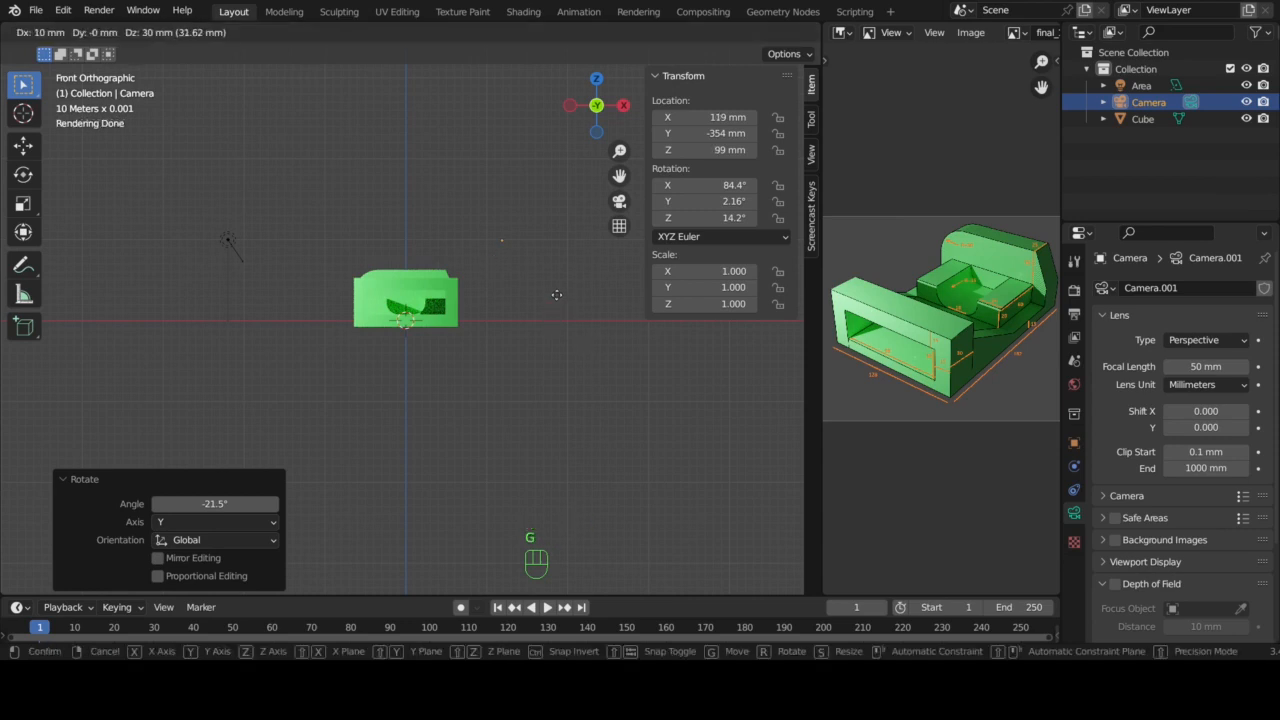
pyautogui.click(553, 288)
pyautogui.press('Right')
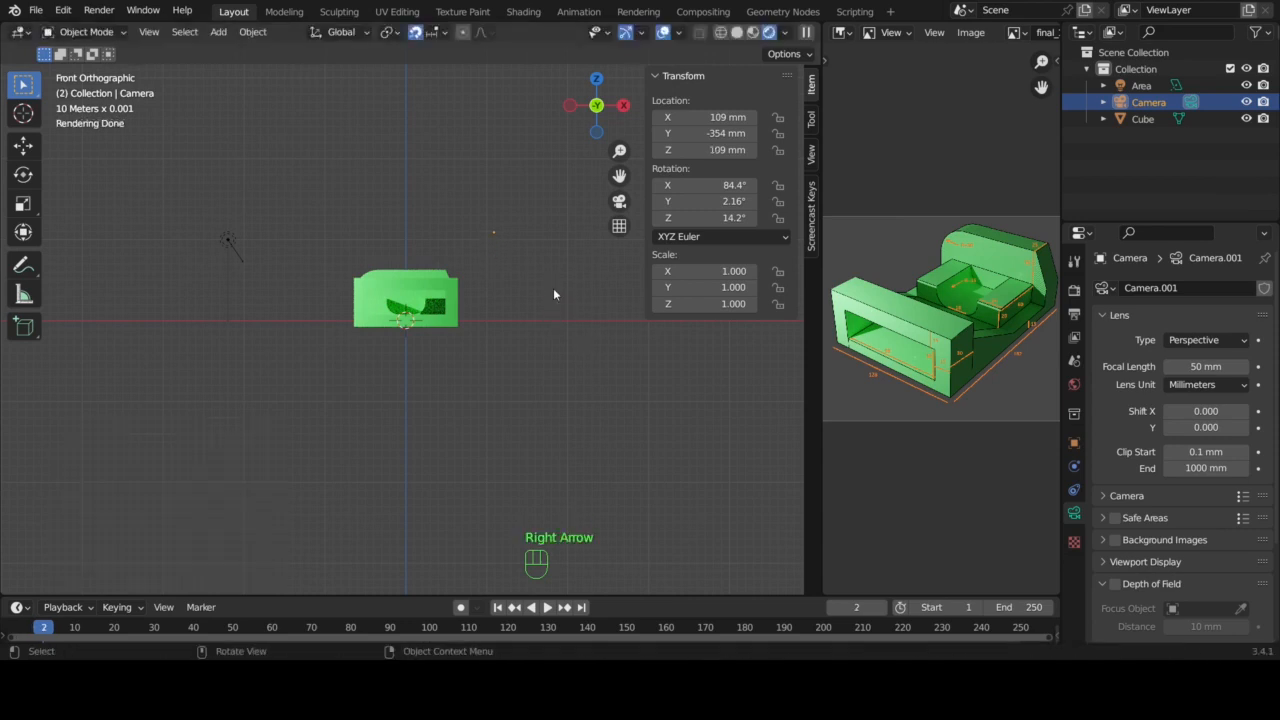
pyautogui.press('KP_0')
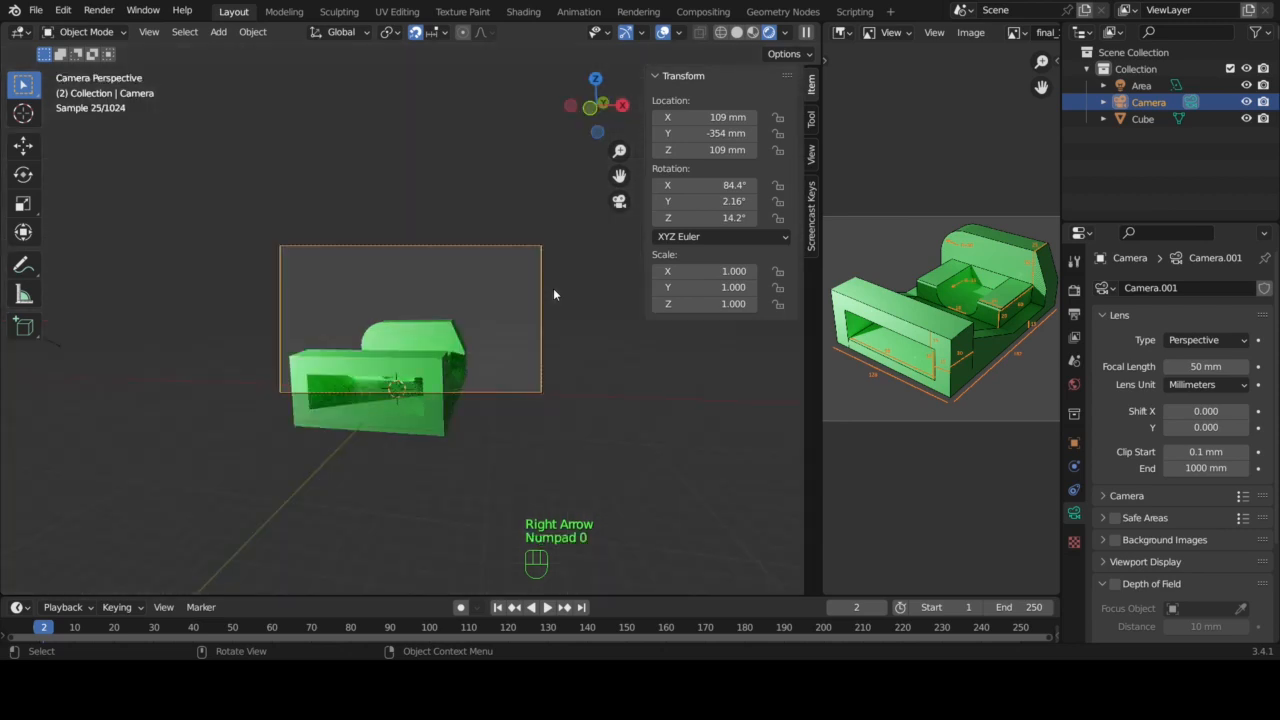
# - Looking through the camera, rotate it about 30.2° around its viewing axis and about -34.8° around global Y
pyautogui.press('g')
pyautogui.click(471, 318)
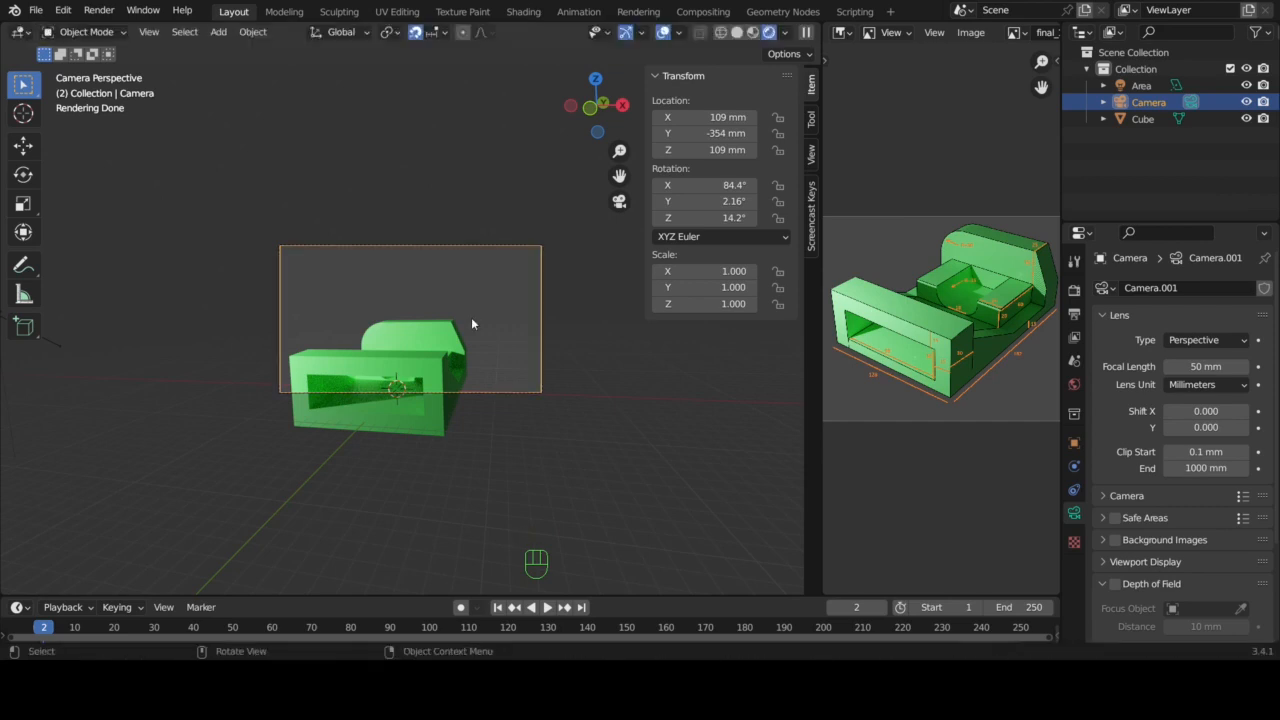
pyautogui.press('r')
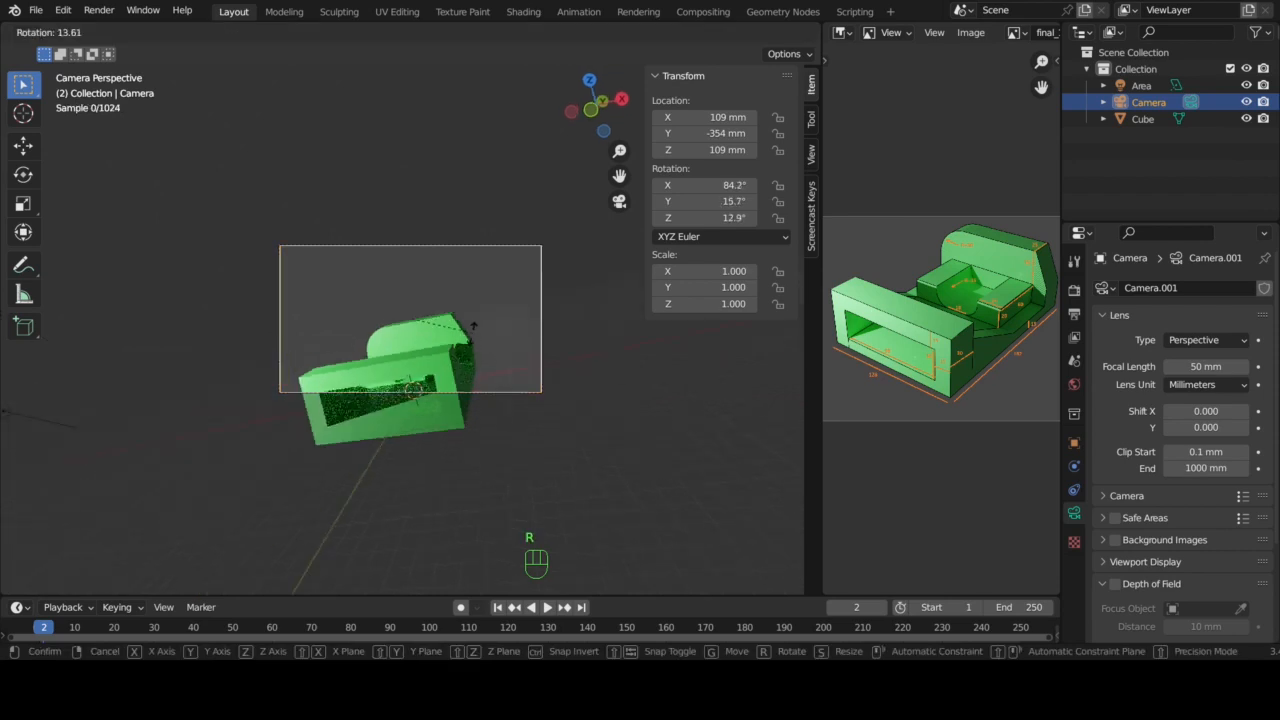
pyautogui.click(474, 344)
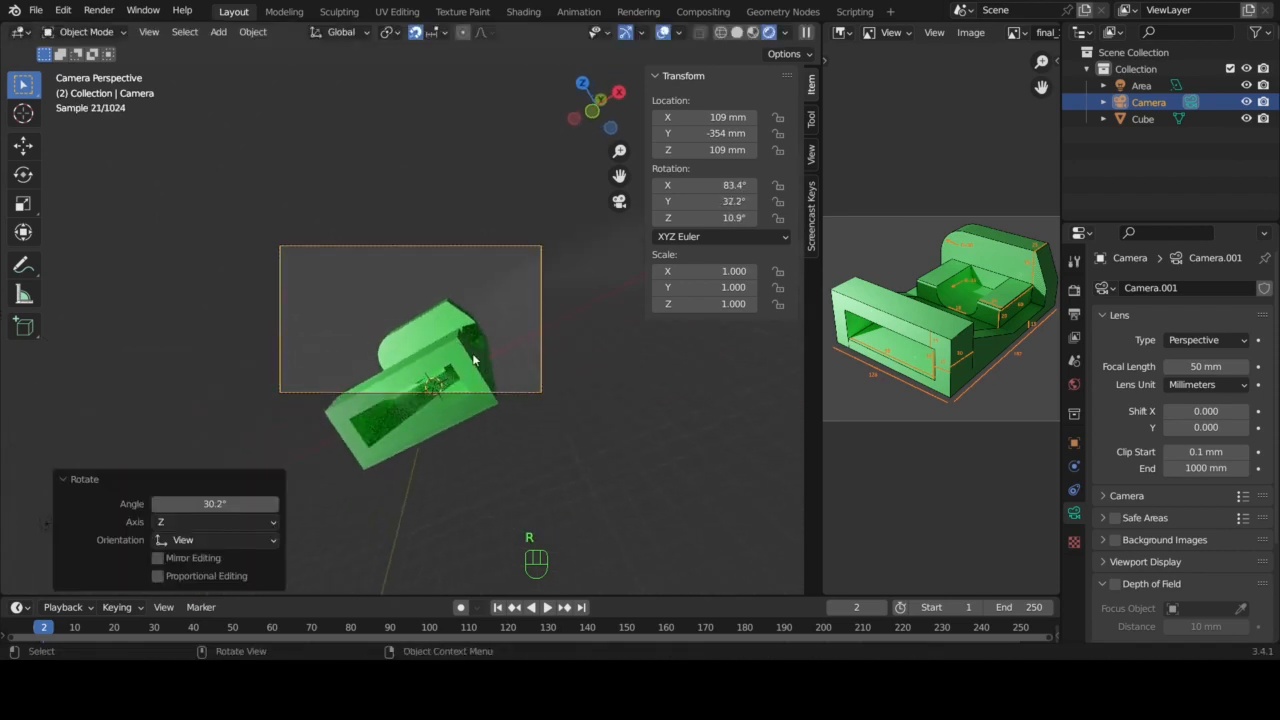
pyautogui.press('y')
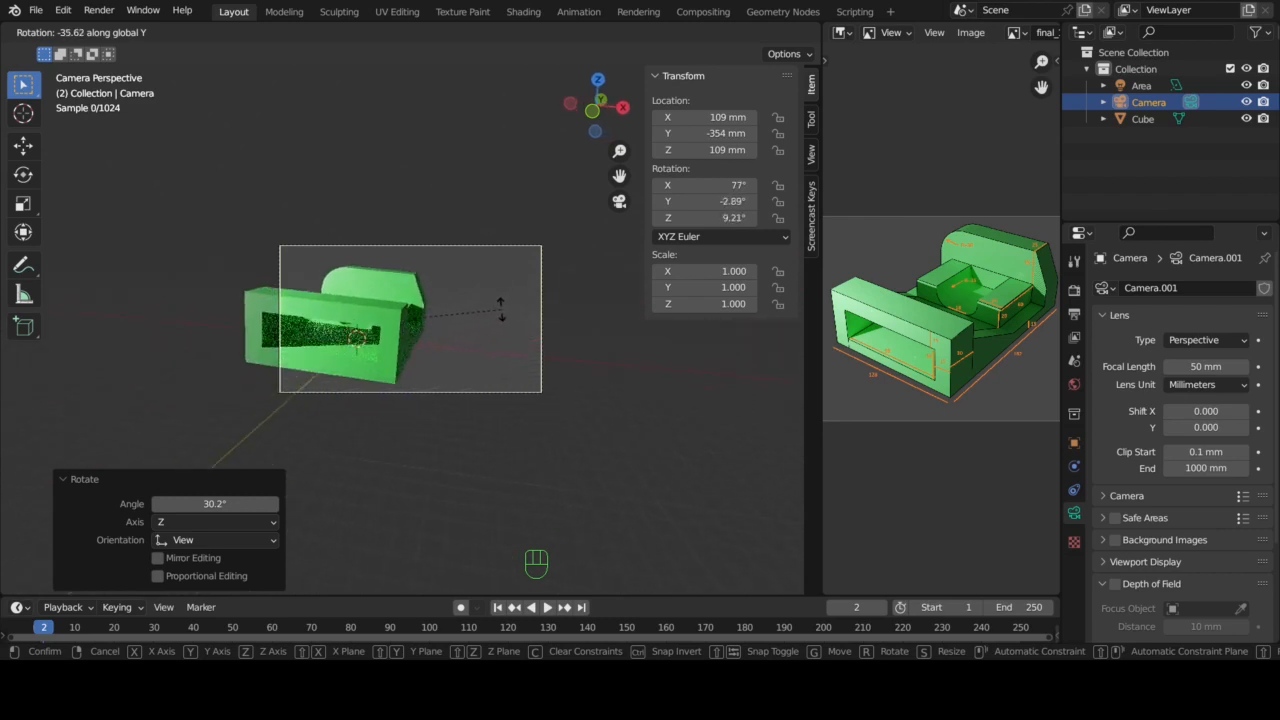
pyautogui.click(500, 310)
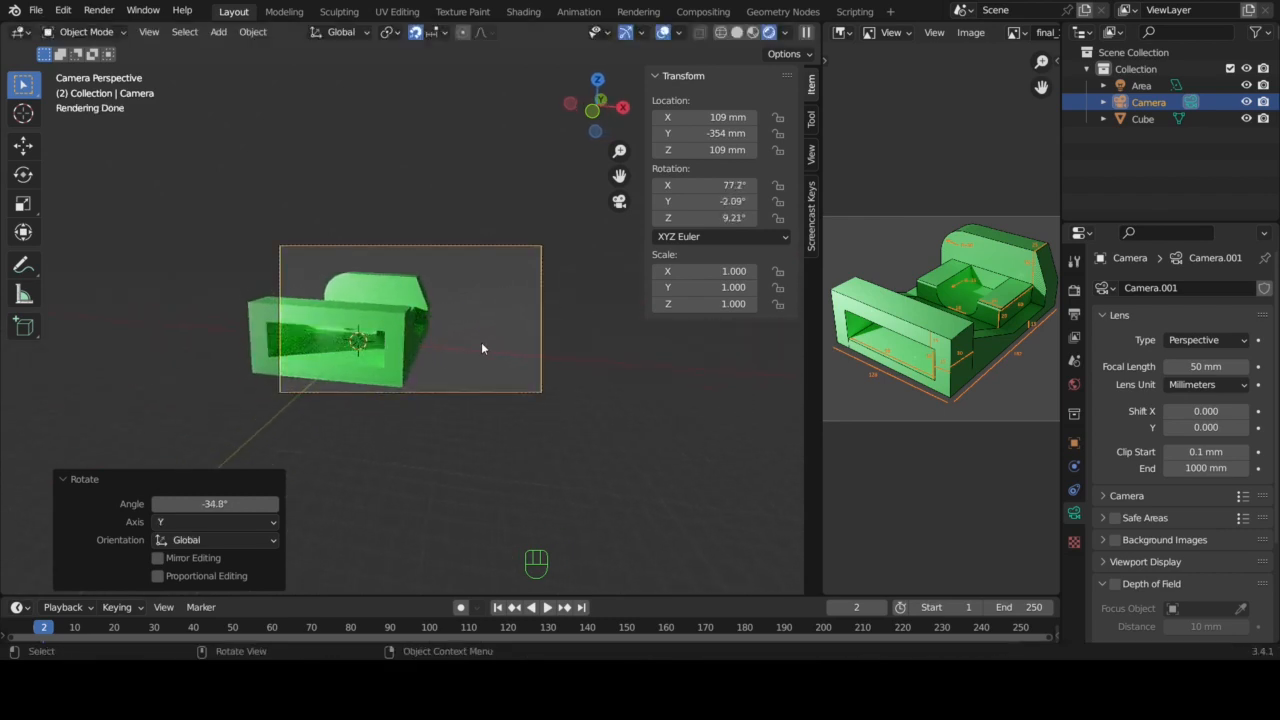
# - In the top view, move the camera to about X 239, Y -314 mm and turn it to about 19° around Z
pyautogui.press('KP_7')
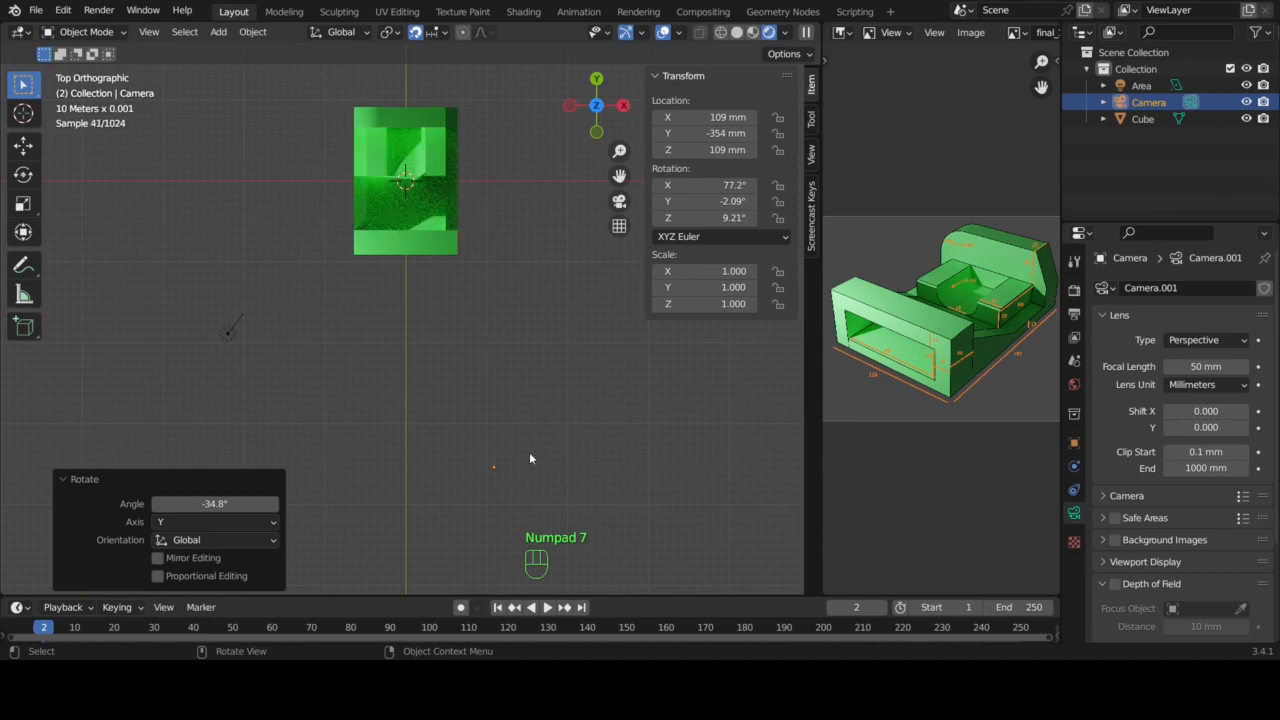
pyautogui.press('g')
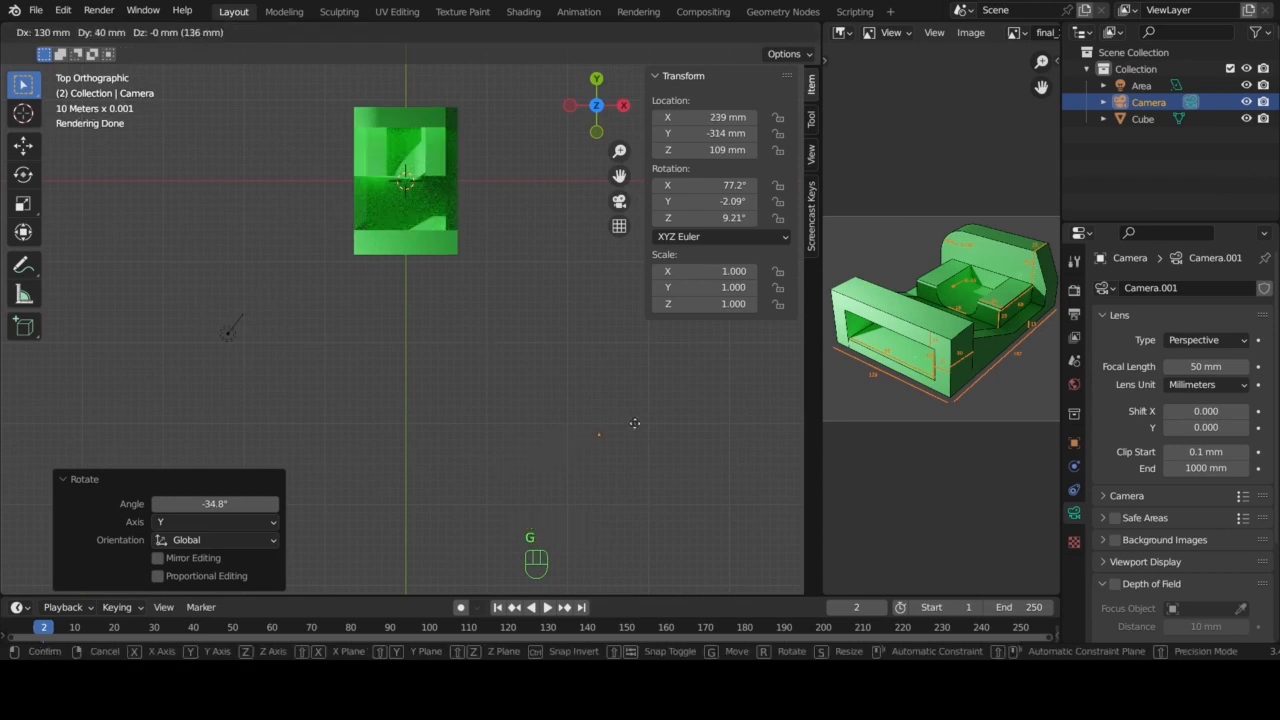
pyautogui.click(634, 429)
pyautogui.press('r')
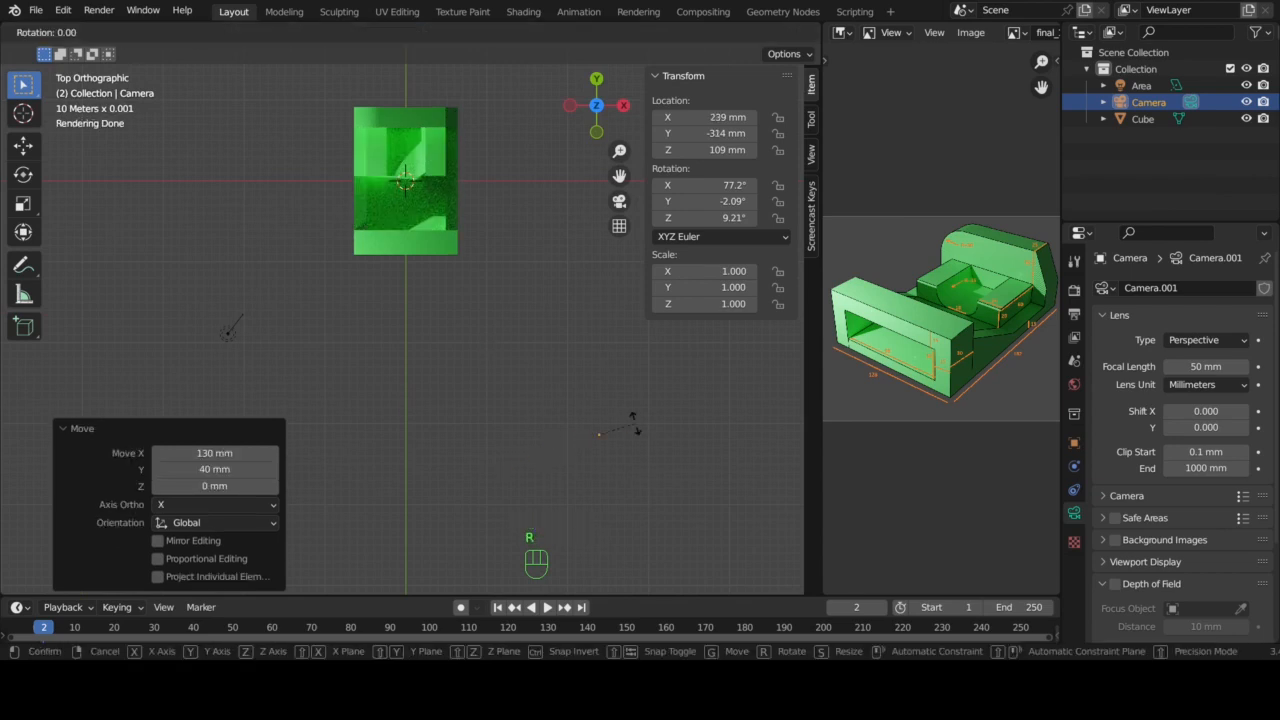
pyautogui.click(631, 419)
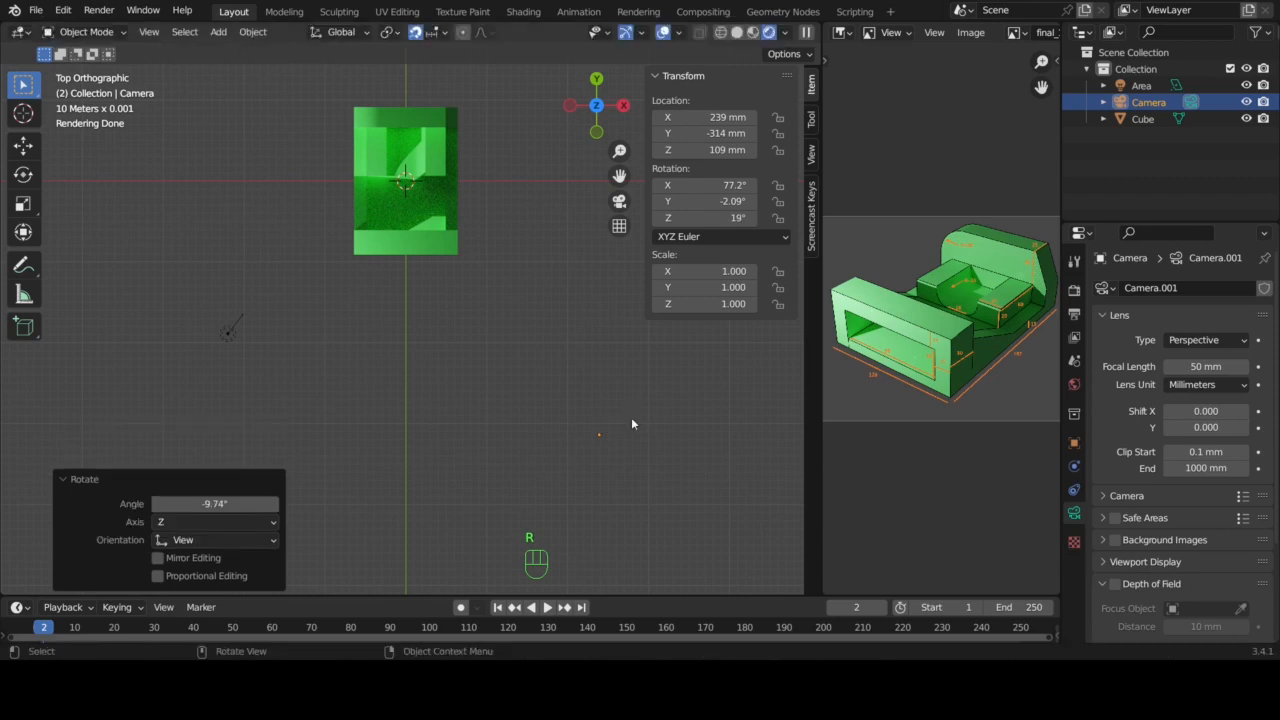
pyautogui.press('KP_0')
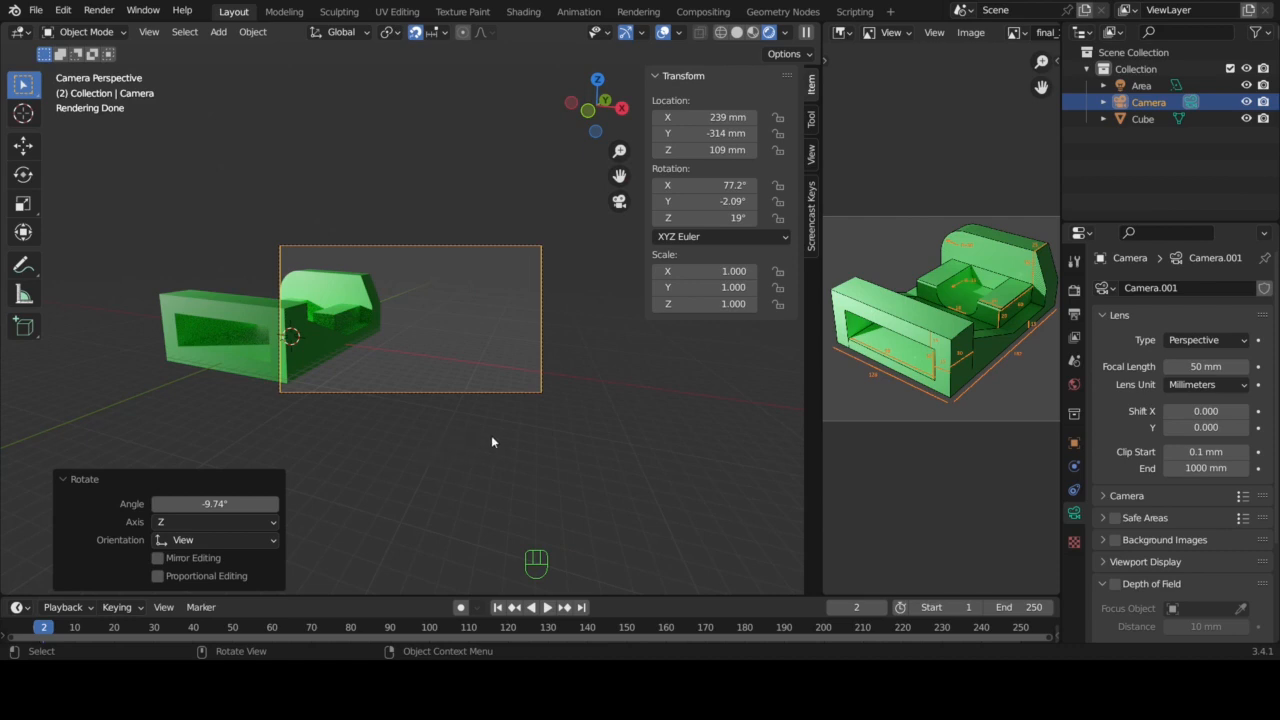
# - In the top view, move the camera to about X 249, Y -224 mm and turn it to about 52.5° around Z
pyautogui.press('KP_7')
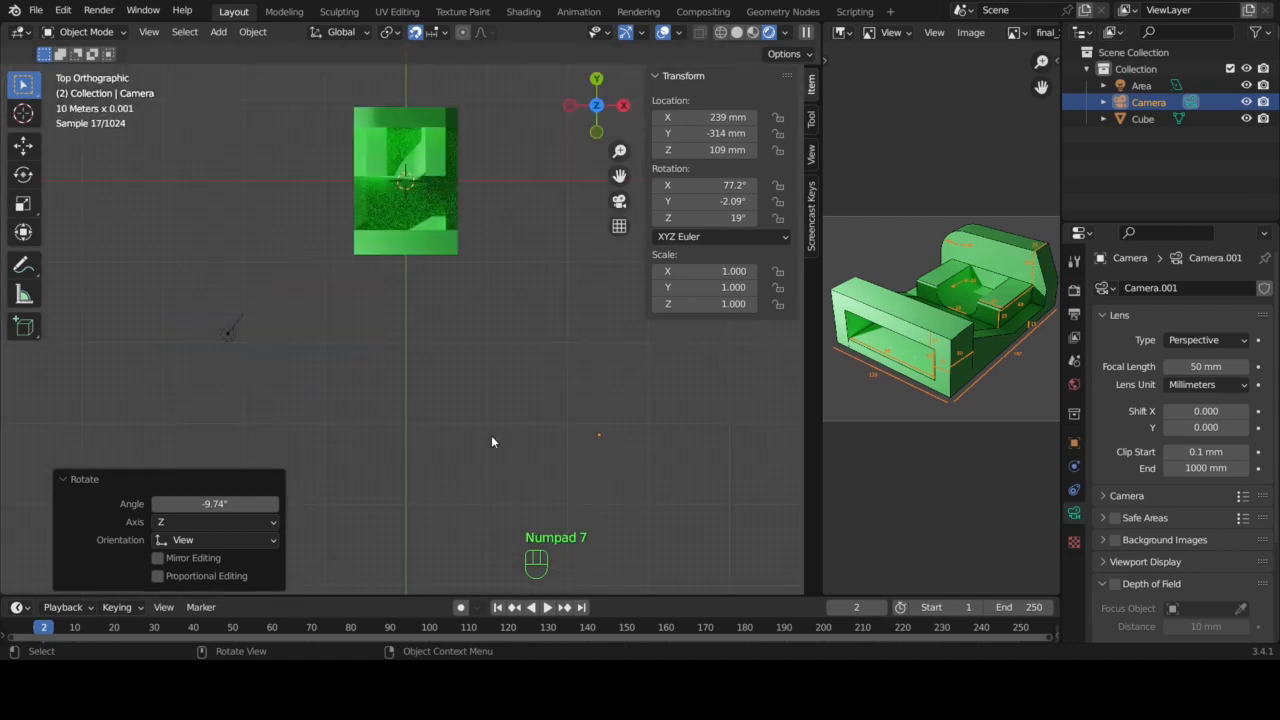
pyautogui.press('g')
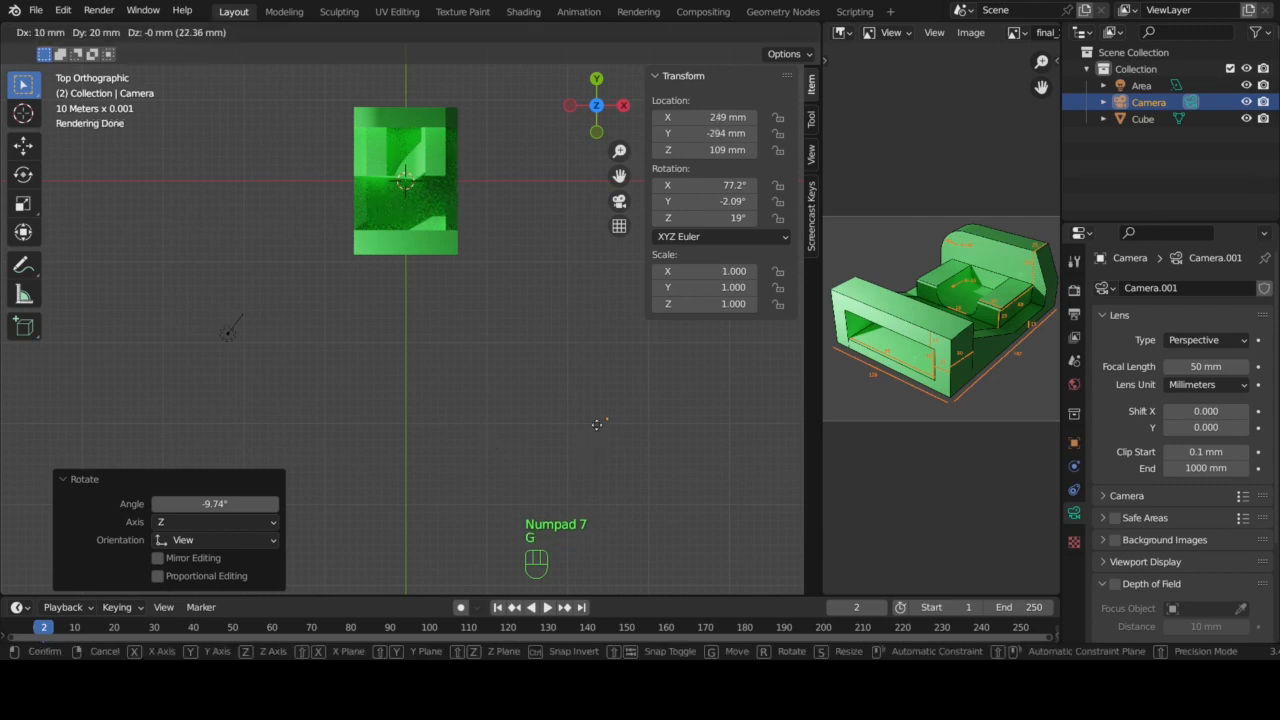
pyautogui.click(590, 373)
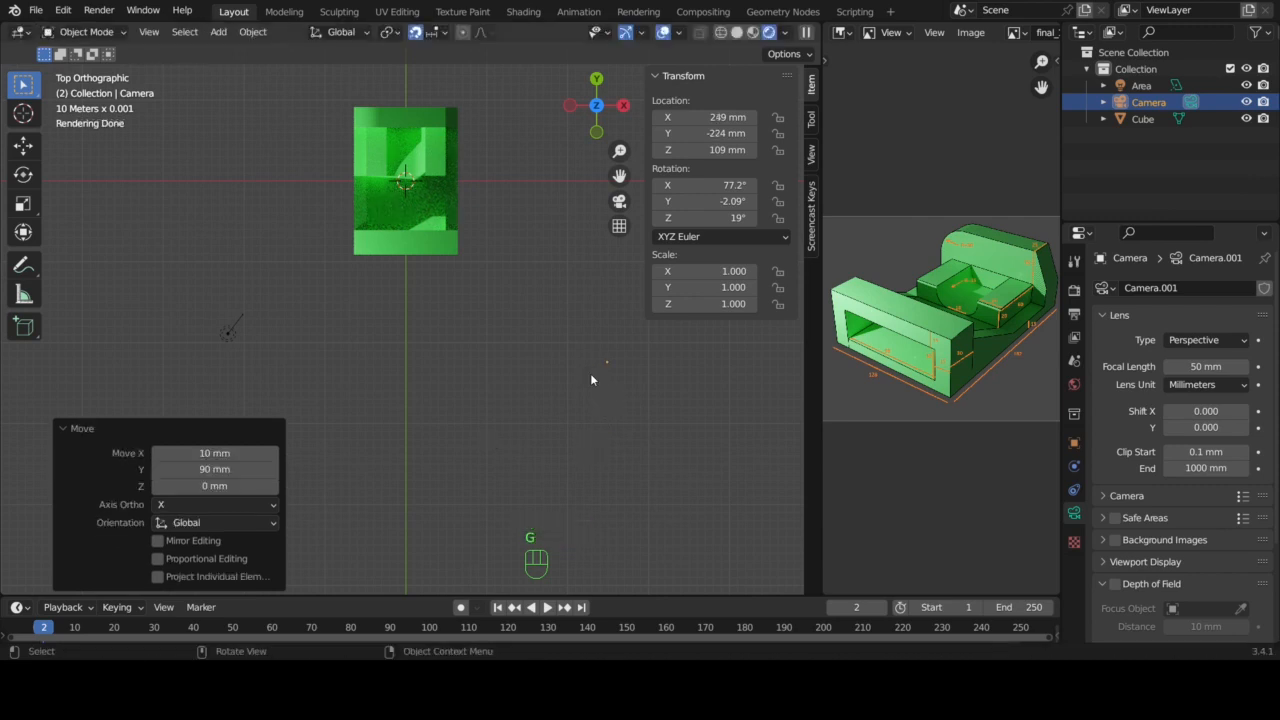
pyautogui.press('KP_0')
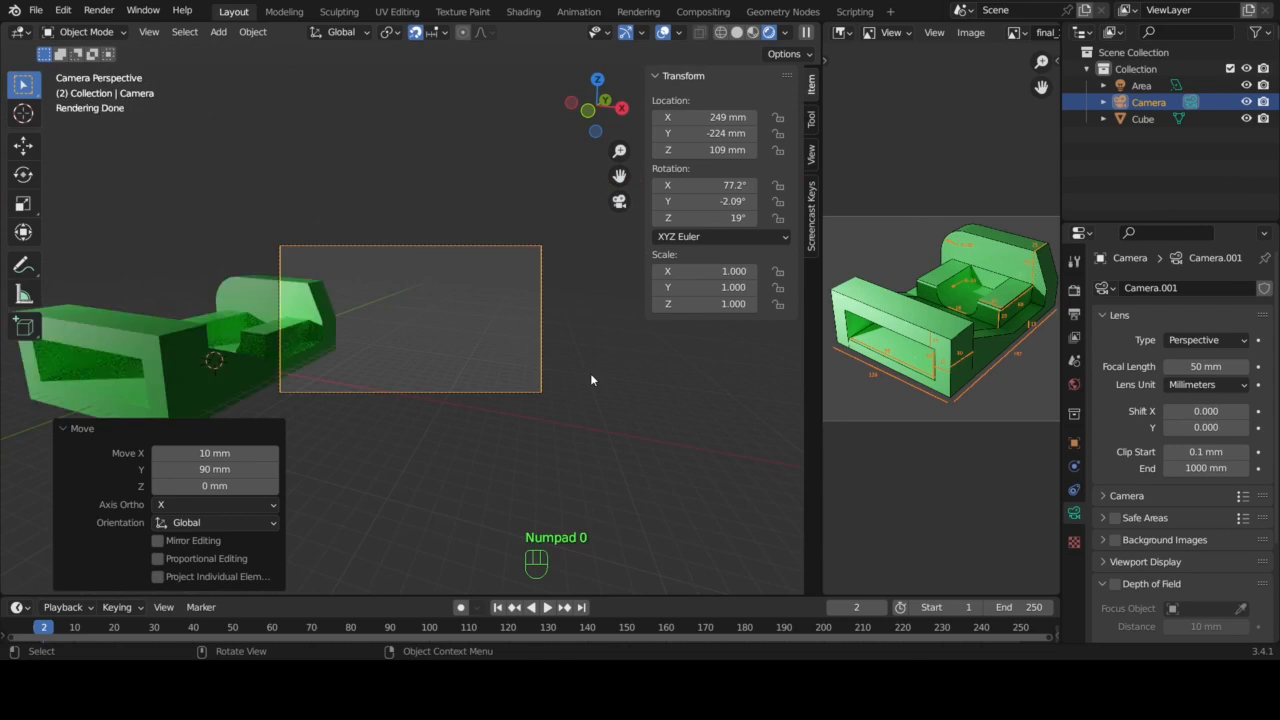
pyautogui.press('KP_0')
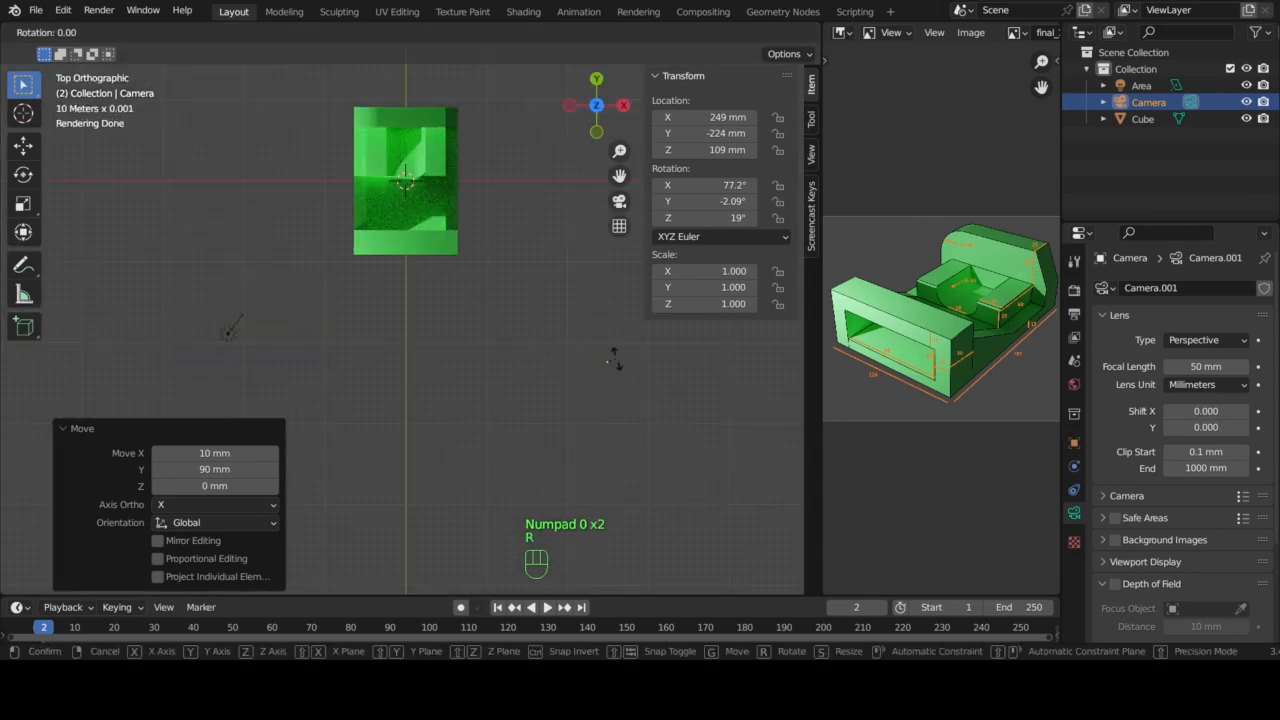
pyautogui.press('r')
pyautogui.click(613, 359)
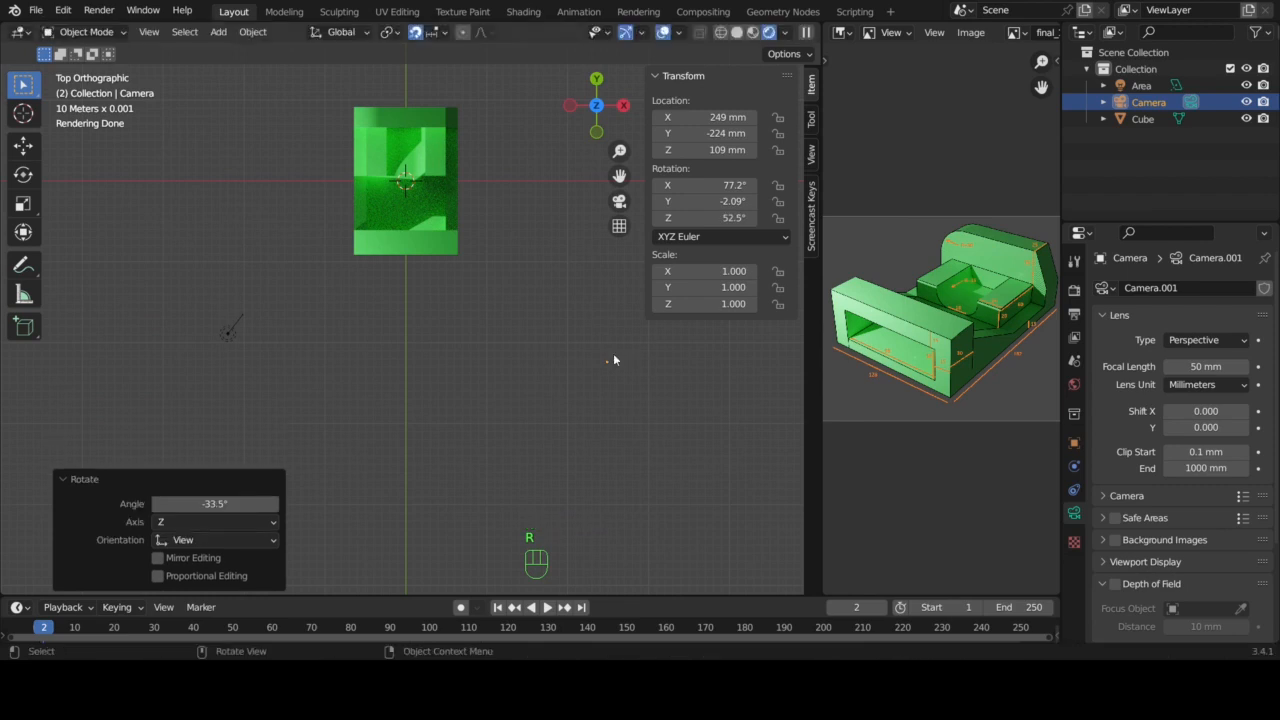
pyautogui.press('KP_0')
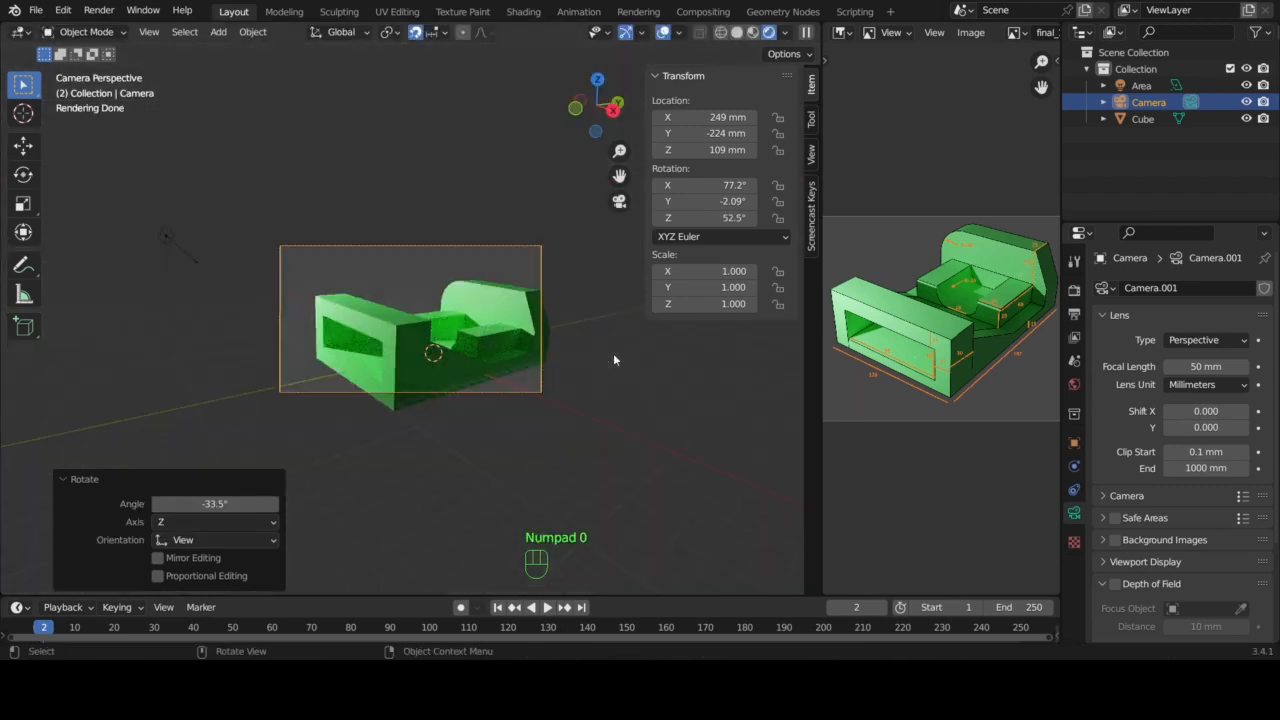
# - Looking through the camera, shift it to about X 251, Y -228, Z 90 mm to place the part inside the frame
pyautogui.click(502, 382)
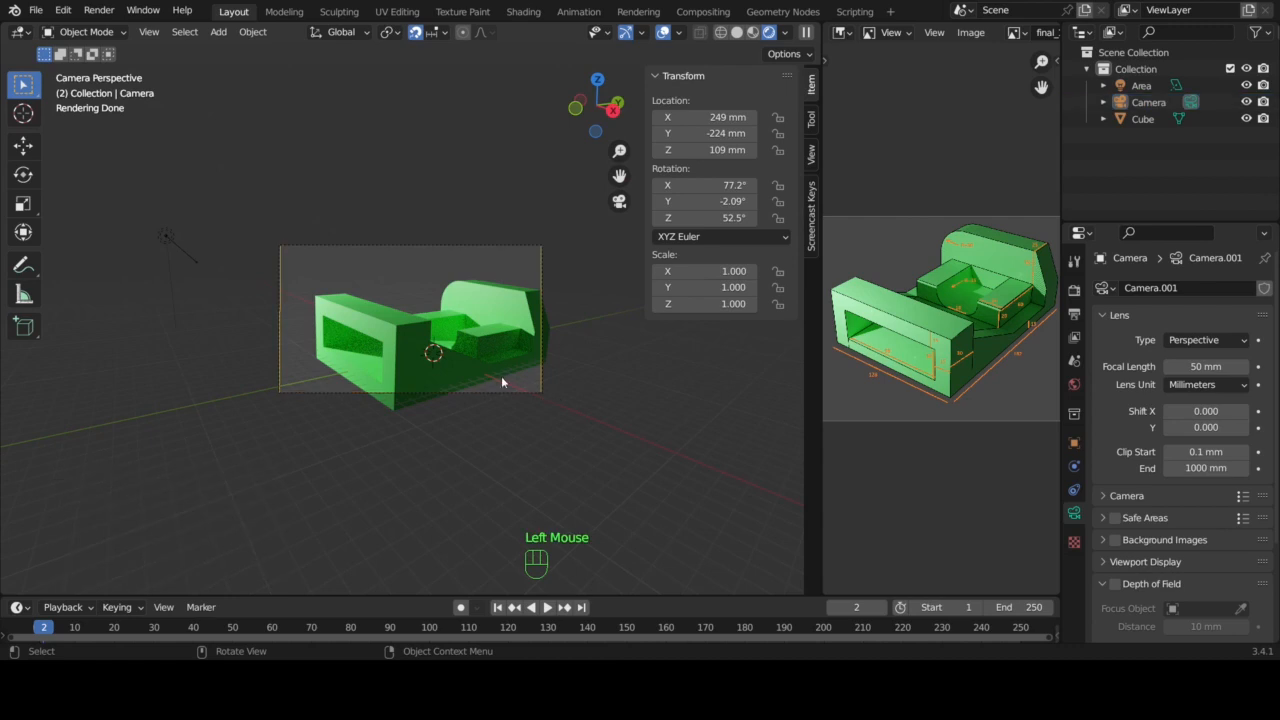
pyautogui.doubleClick(517, 393)
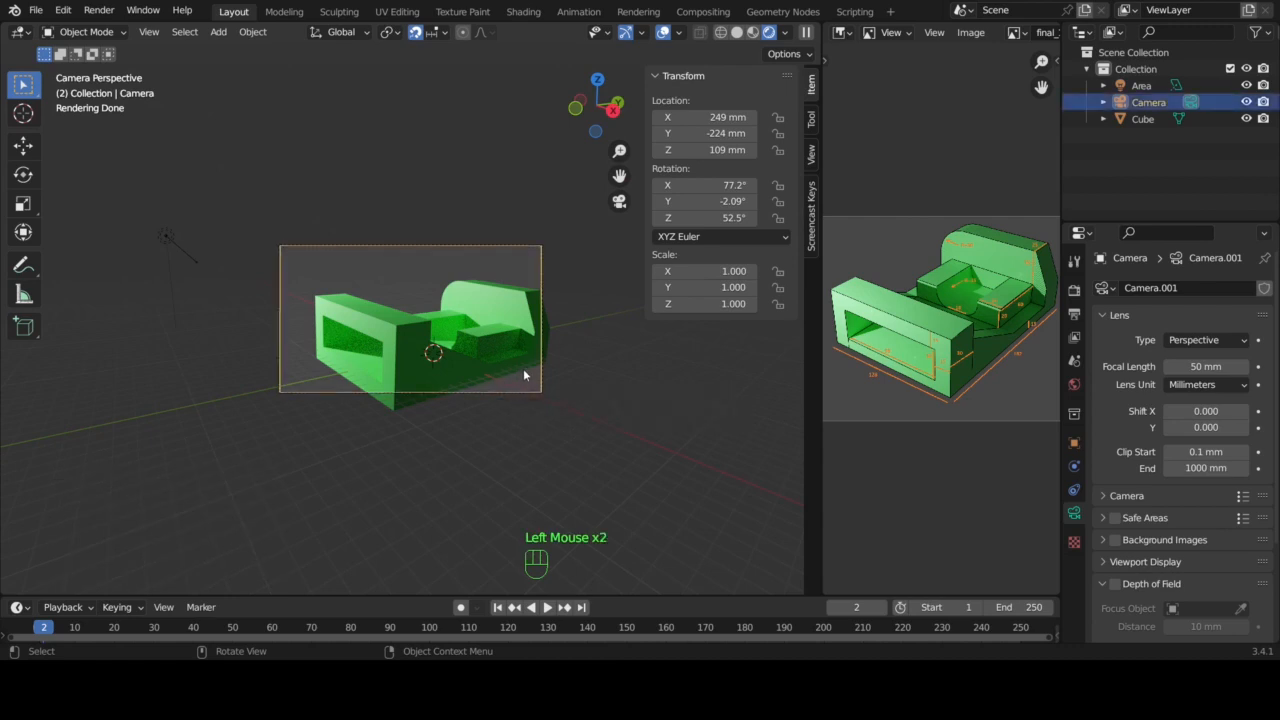
pyautogui.press('g')
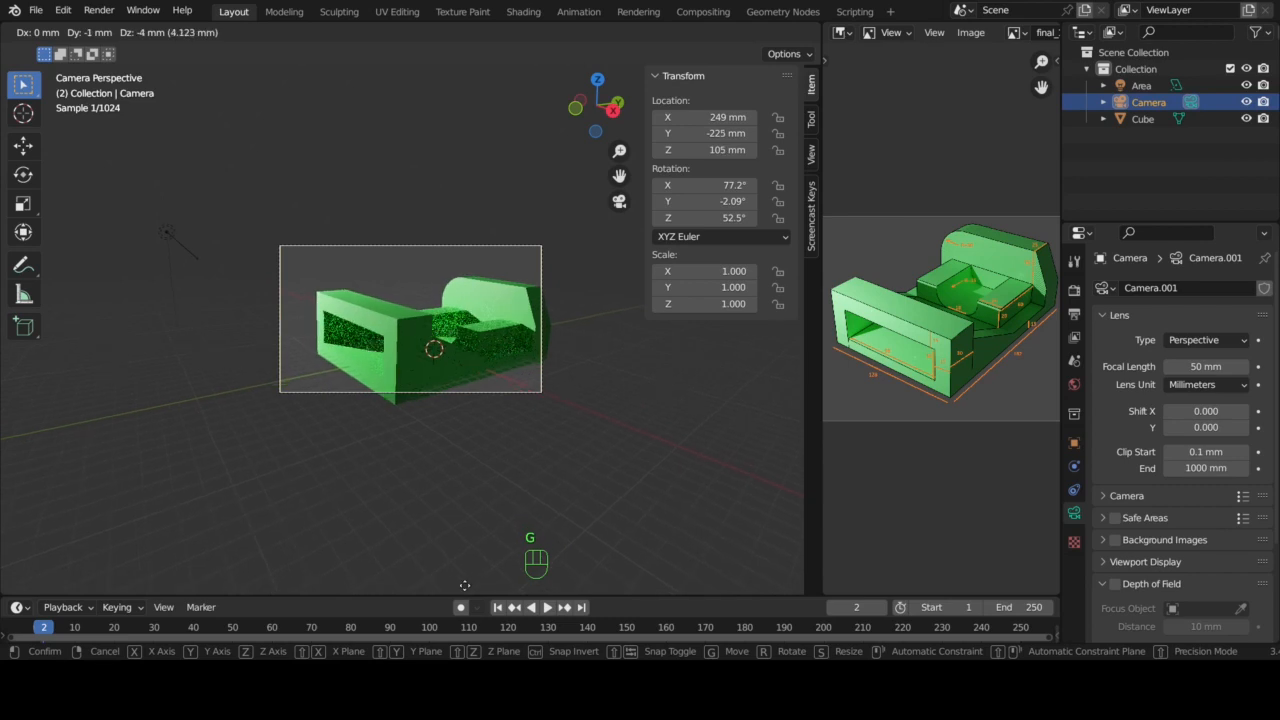
pyautogui.click(371, 440)
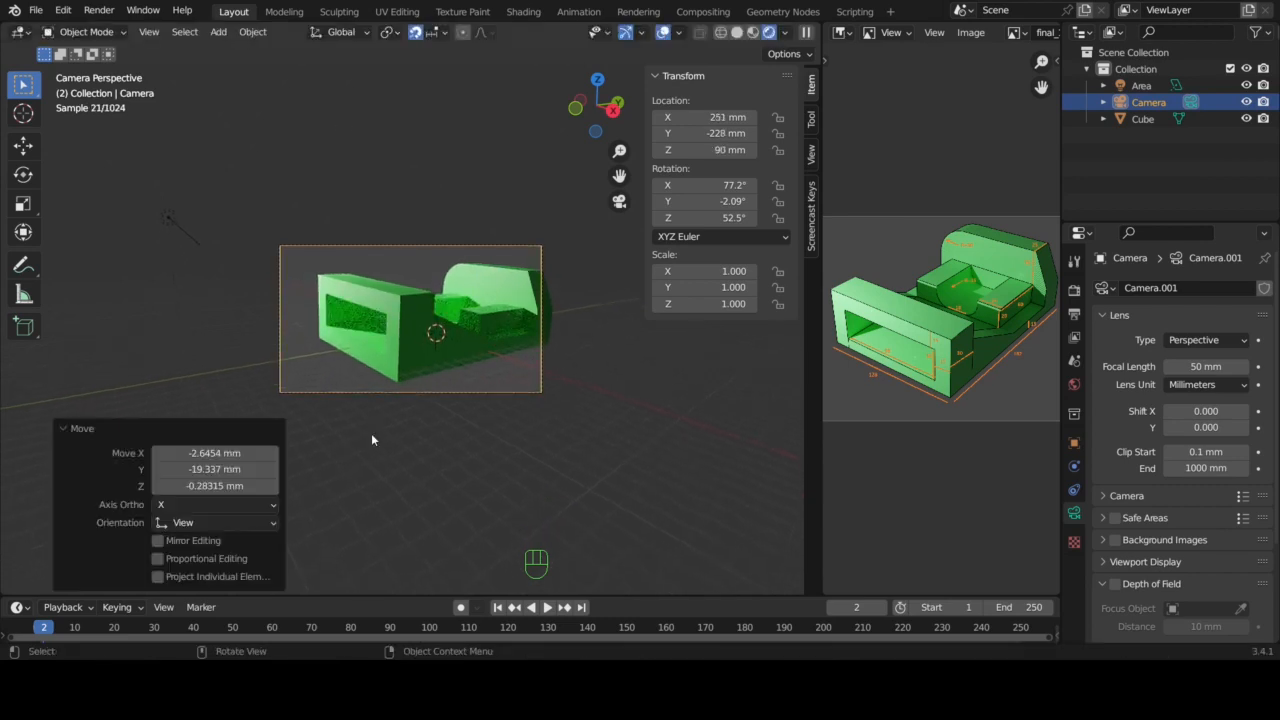
# - In the top view, move the camera back from the part to about X 301, Y -258 mm and check the framing
pyautogui.click(464, 358)
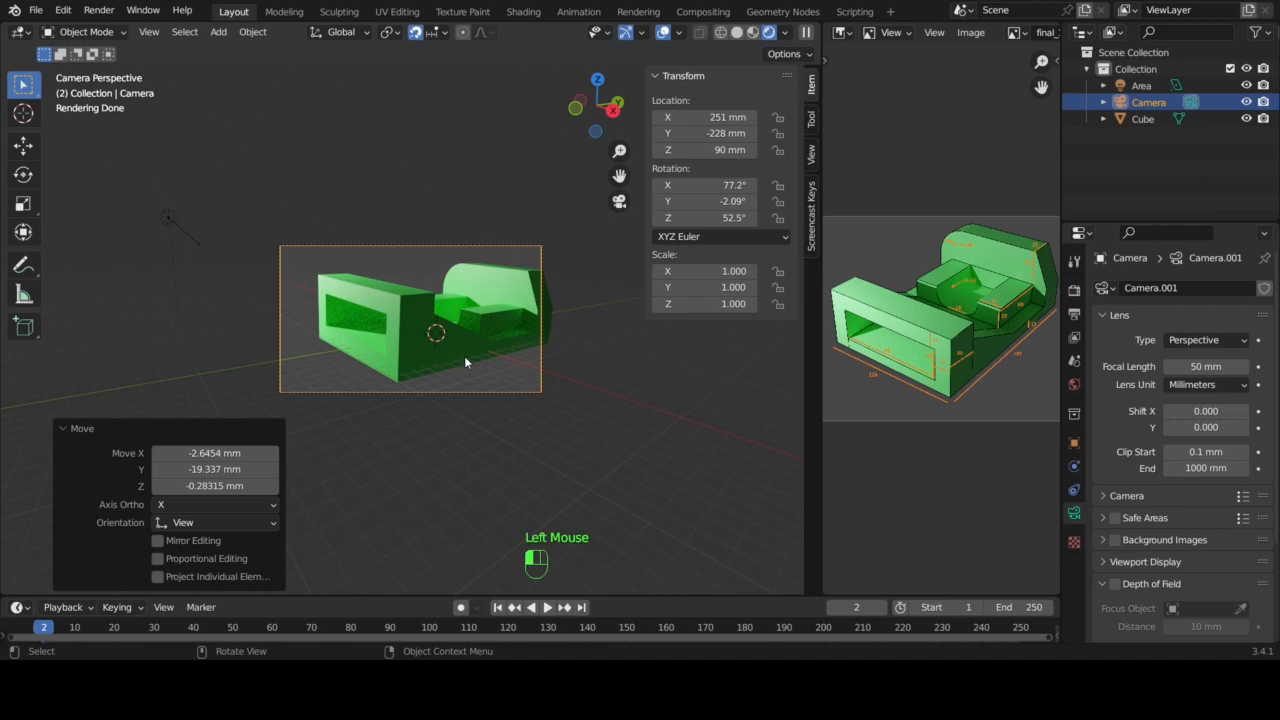
pyautogui.press('KP_0')
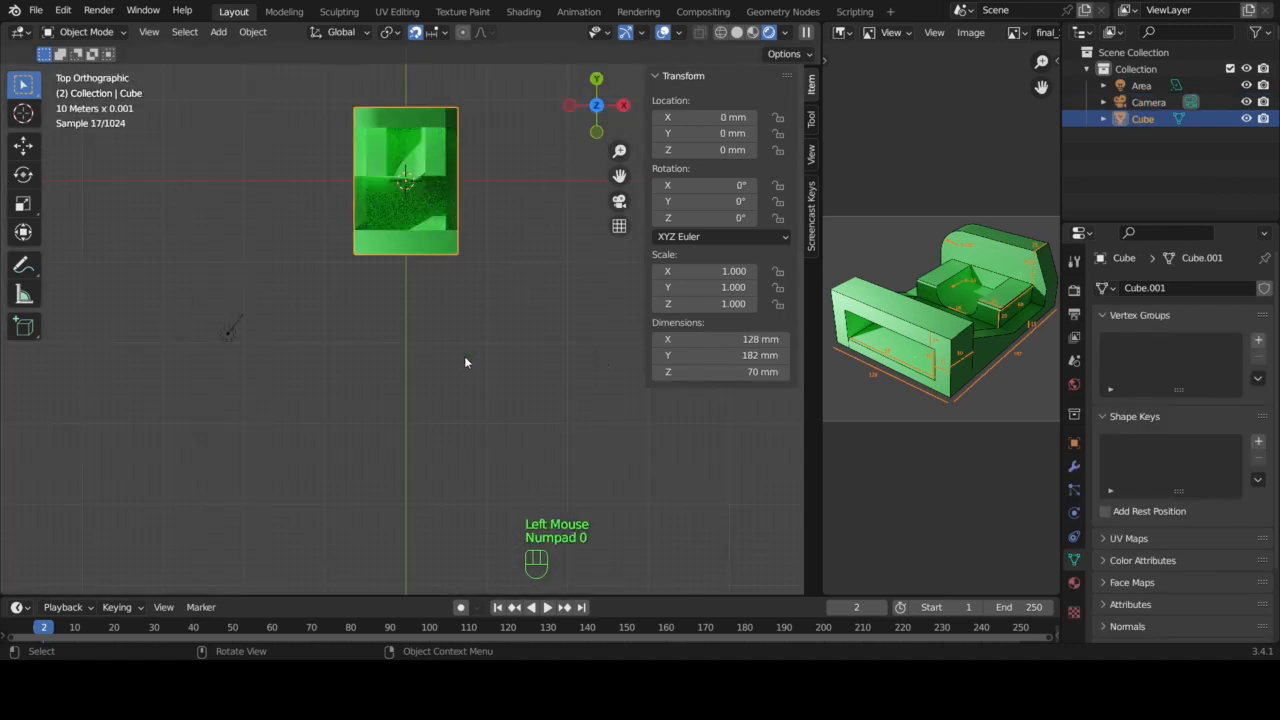
pyautogui.click(609, 365)
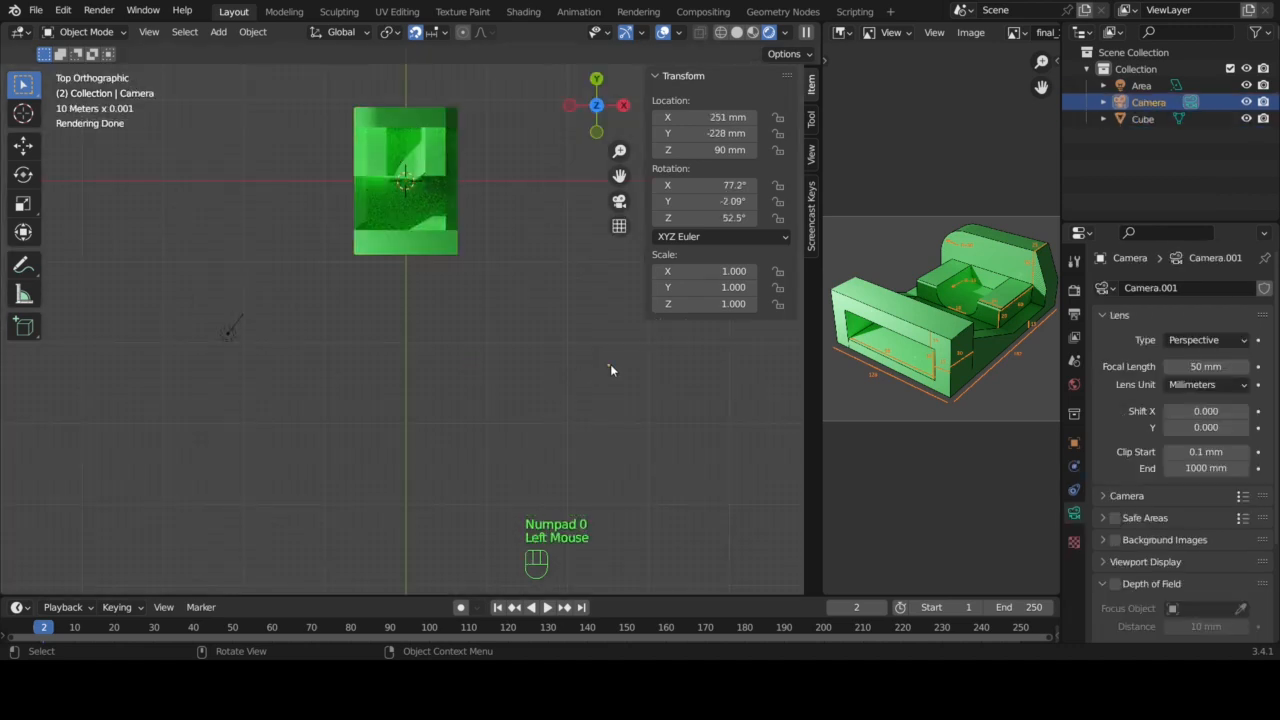
pyautogui.press('g')
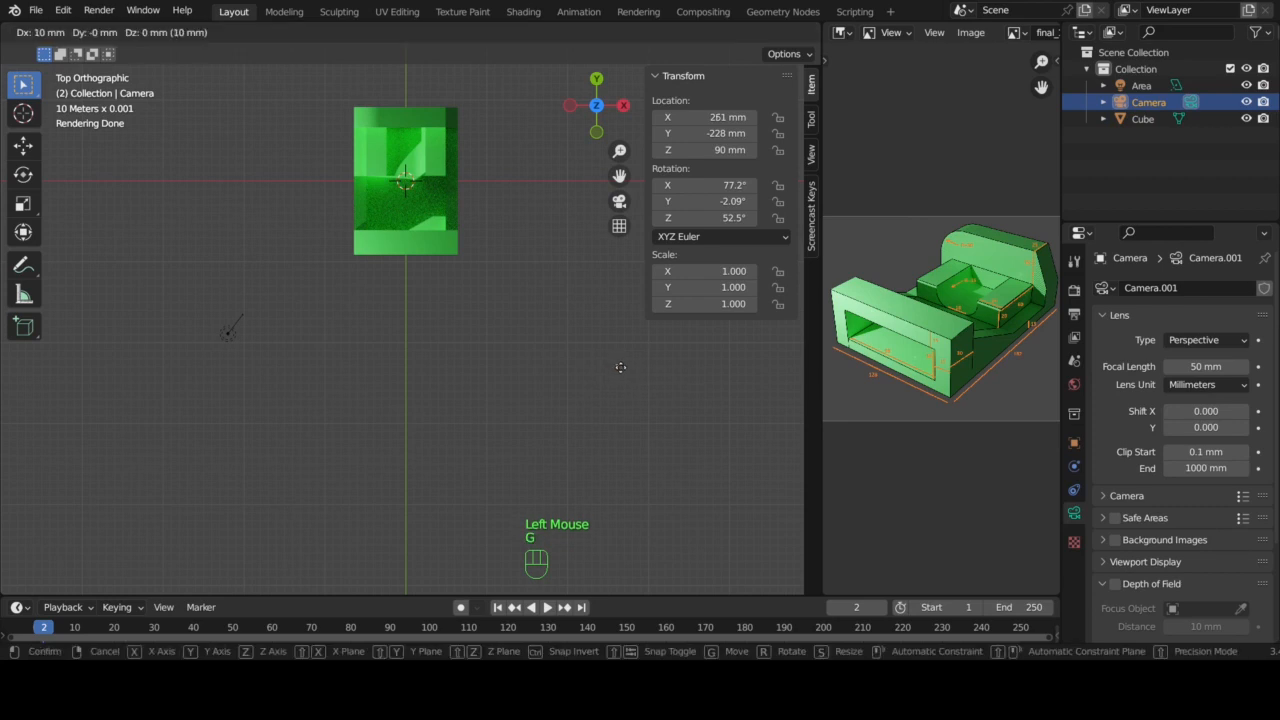
pyautogui.click(648, 391)
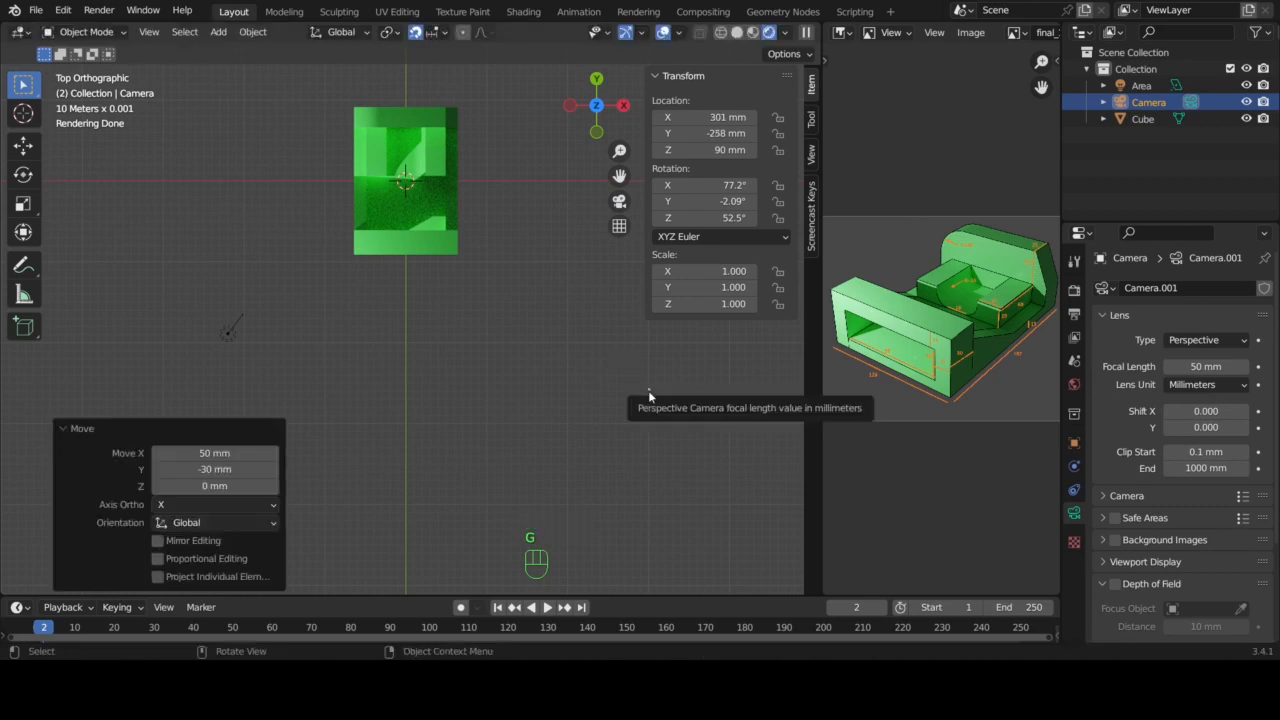
pyautogui.press('KP_0')
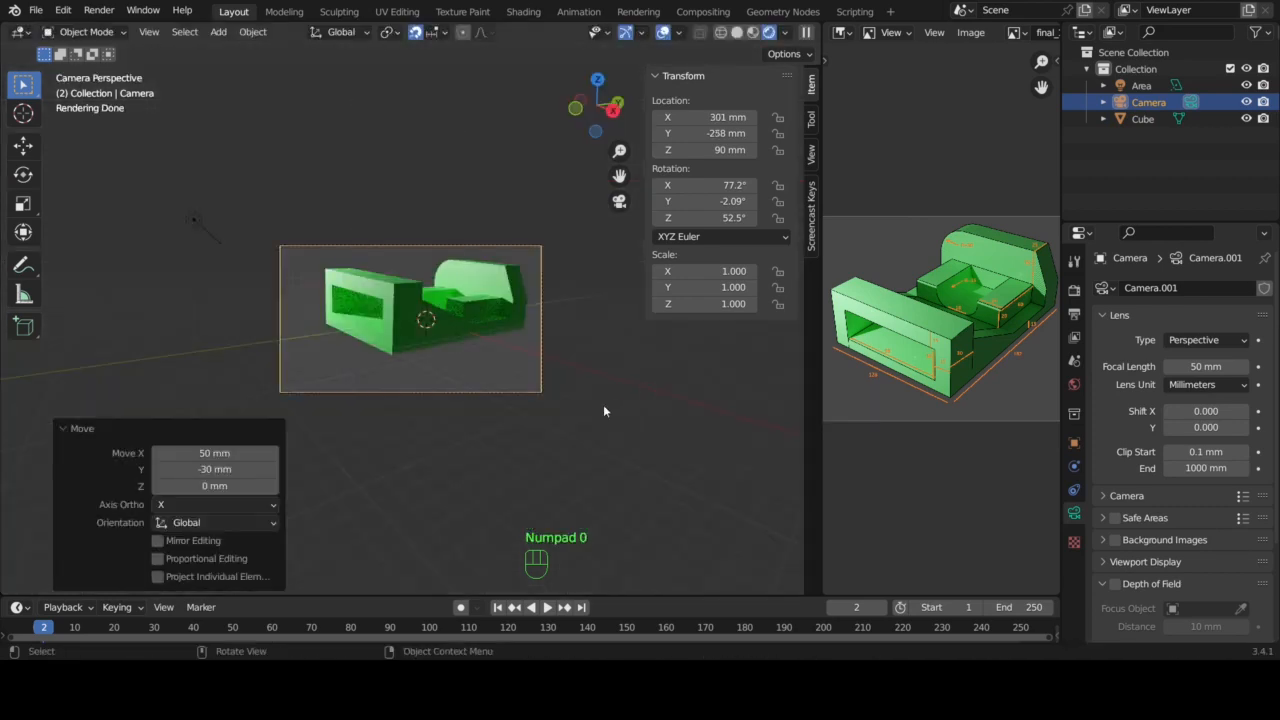
# - In the front view, raise the camera to Z 130 mm and check the framing through it
pyautogui.press('KP_1')
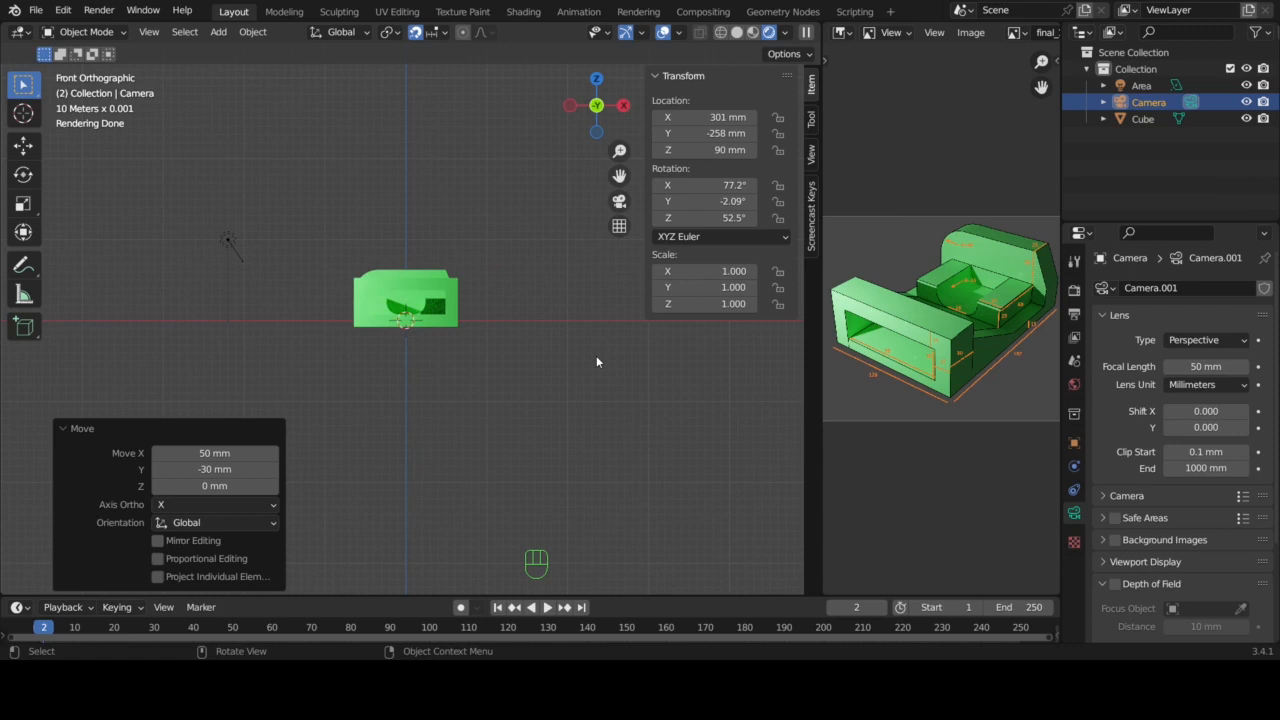
pyautogui.scroll(-3, 495, 355)
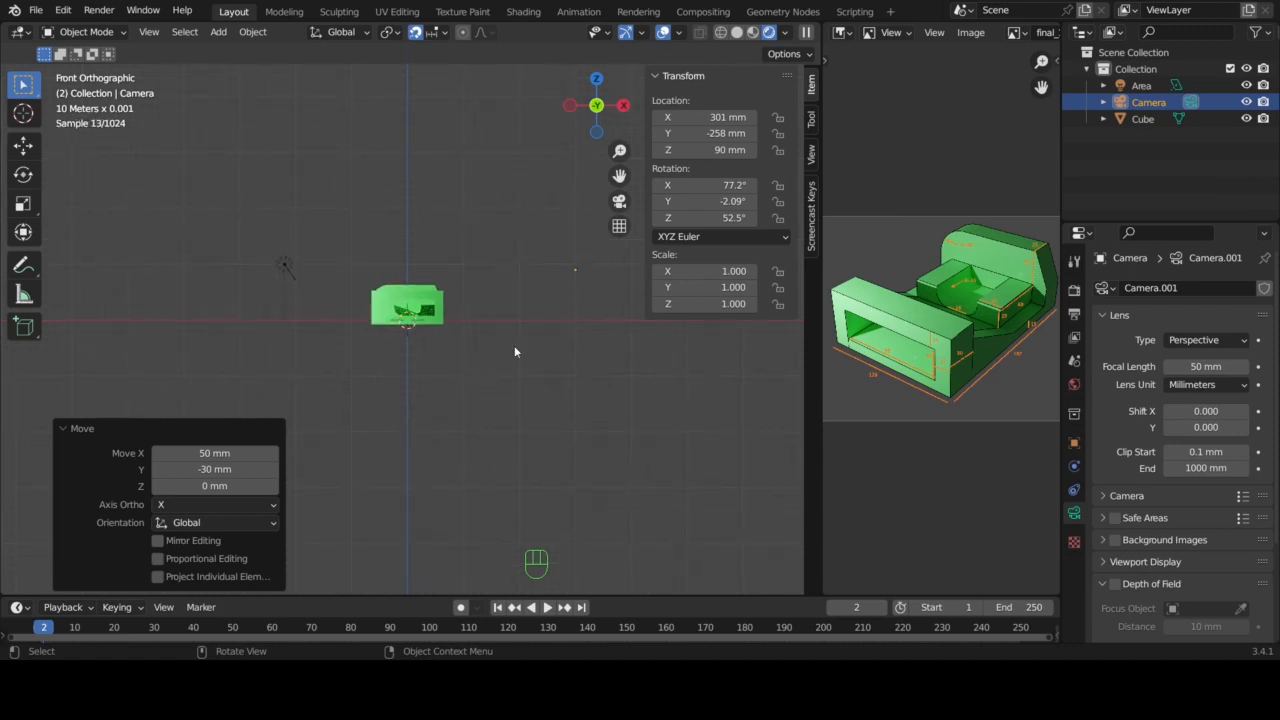
pyautogui.press('g')
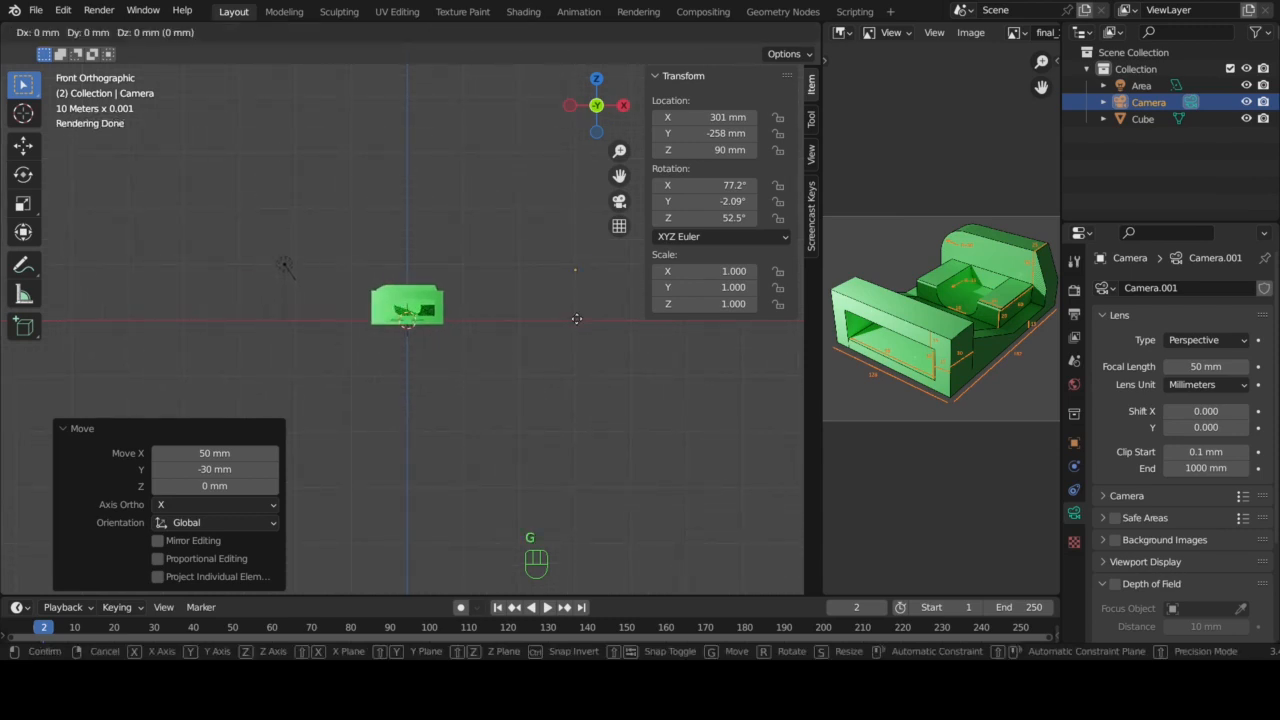
pyautogui.click(578, 296)
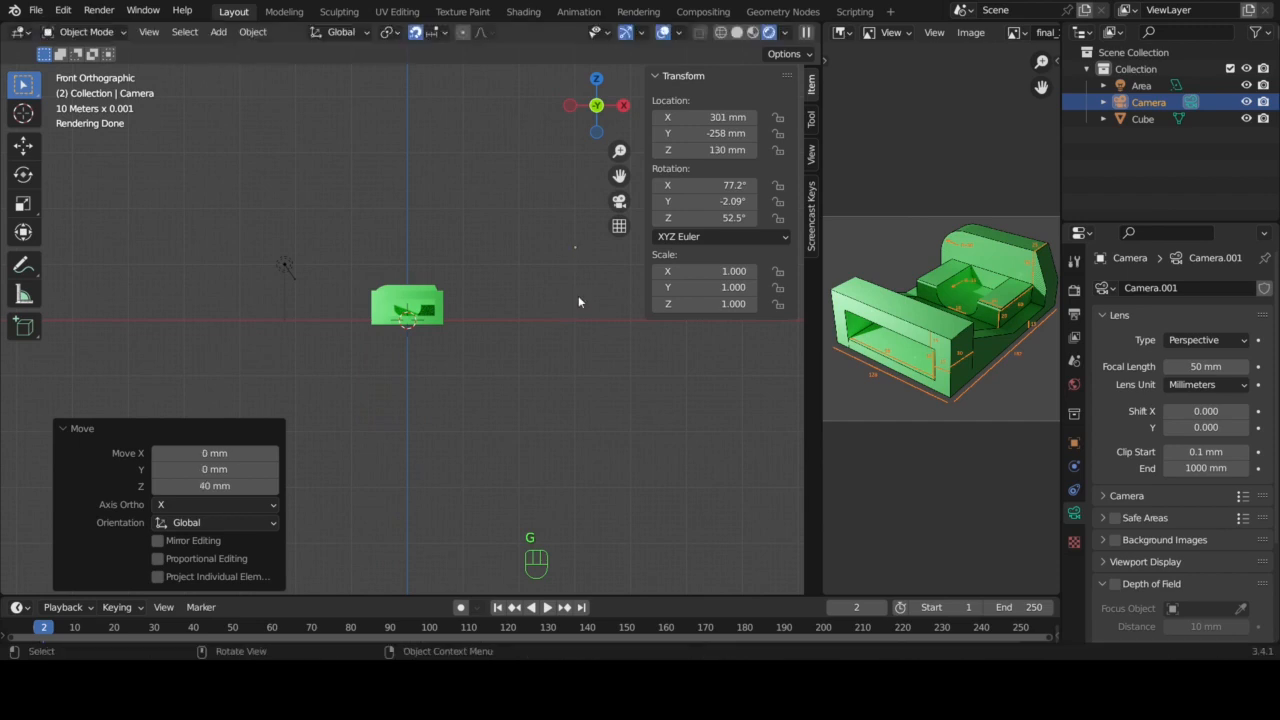
pyautogui.press('KP_0')
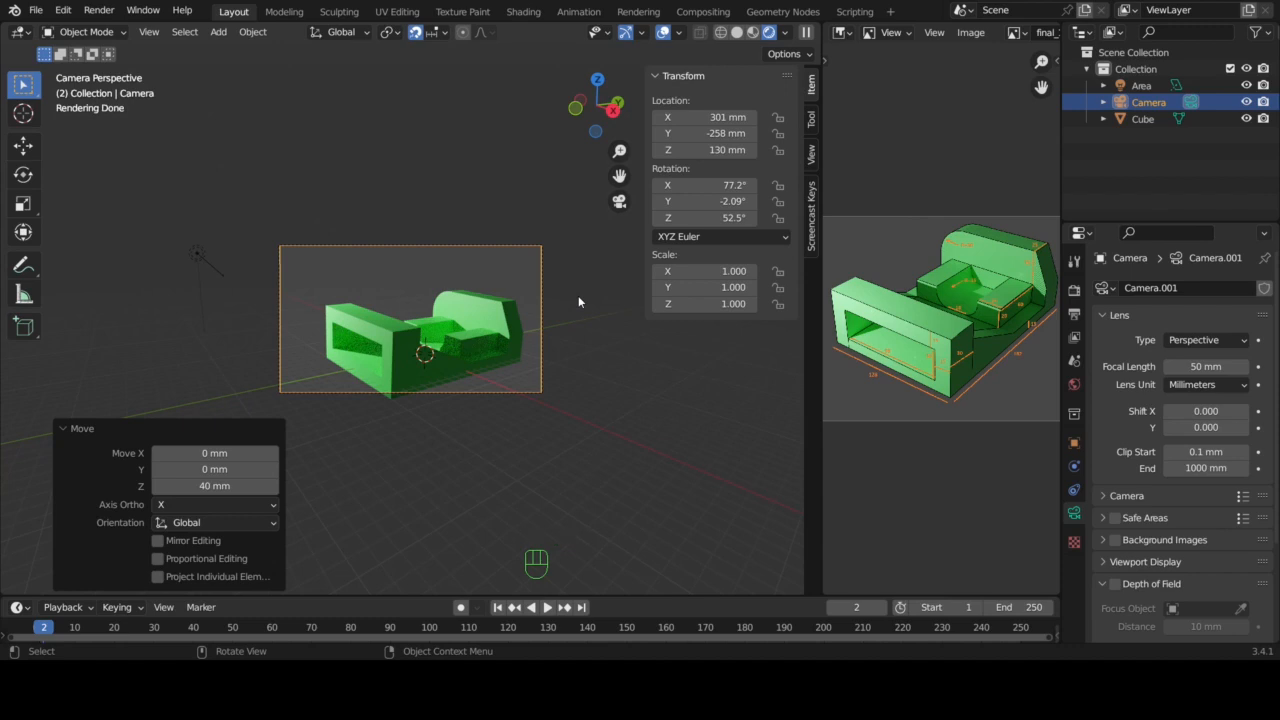
# - In the top view, move the camera back to about X 341, Y -288 mm and inspect the part through the camera
pyautogui.press('KP_7')
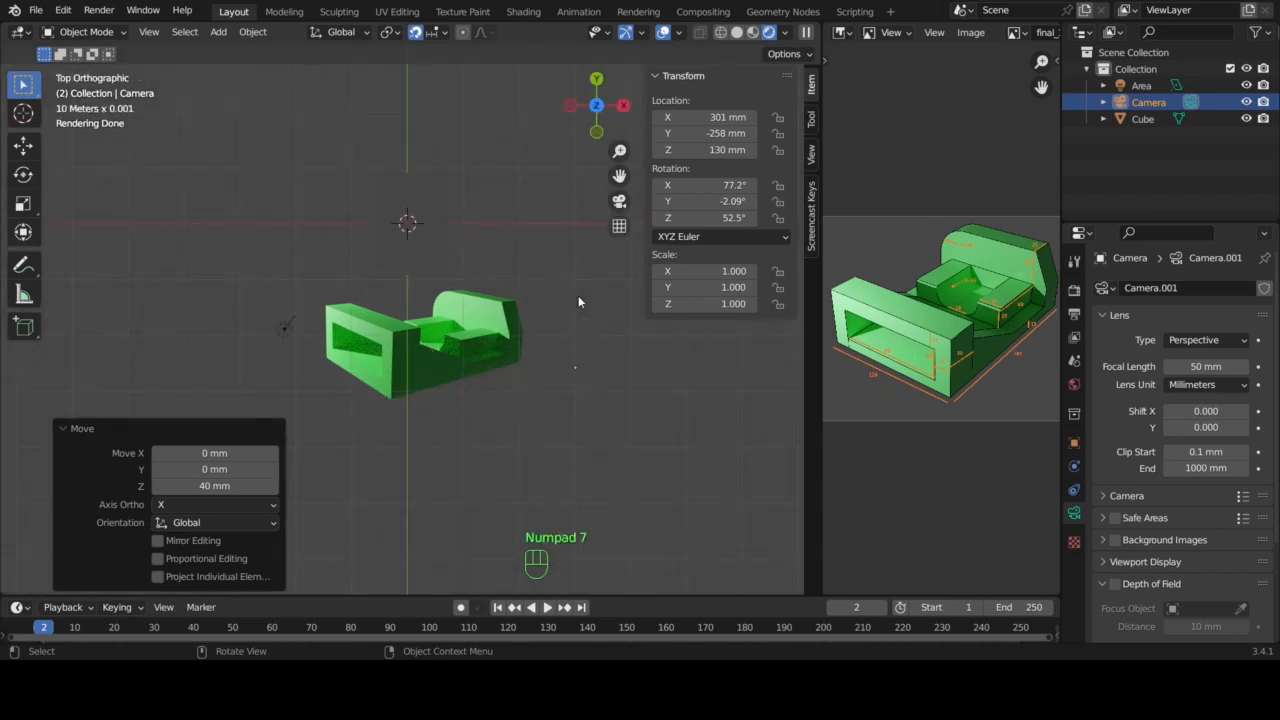
pyautogui.press('g')
pyautogui.click(618, 408)
pyautogui.press('KP_0')
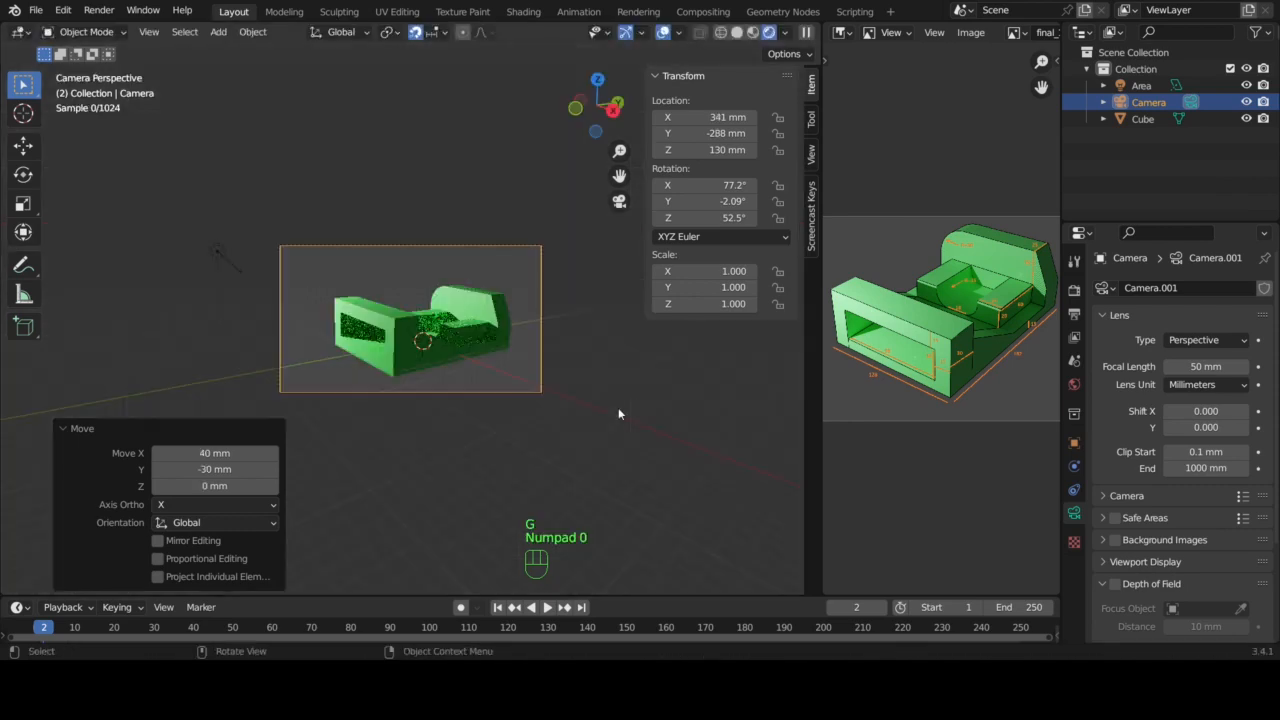
pyautogui.scroll(5, 551, 405)
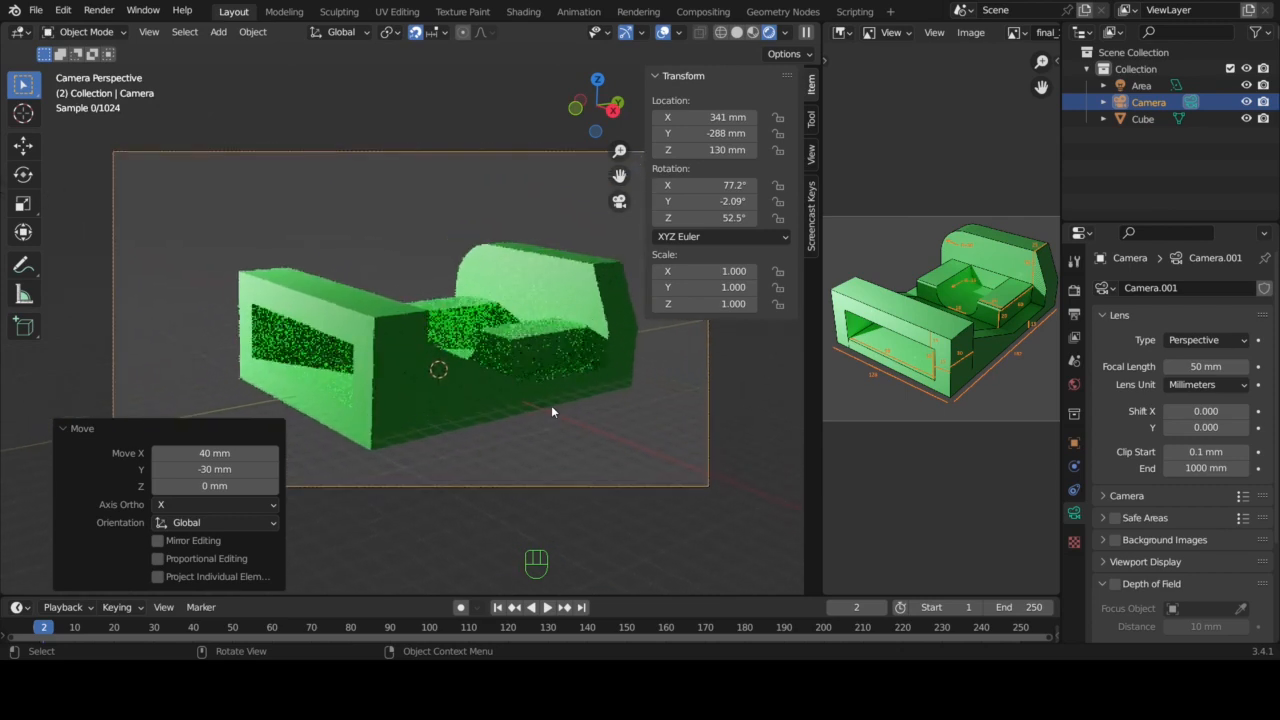
pyautogui.scroll(2, 551, 405)
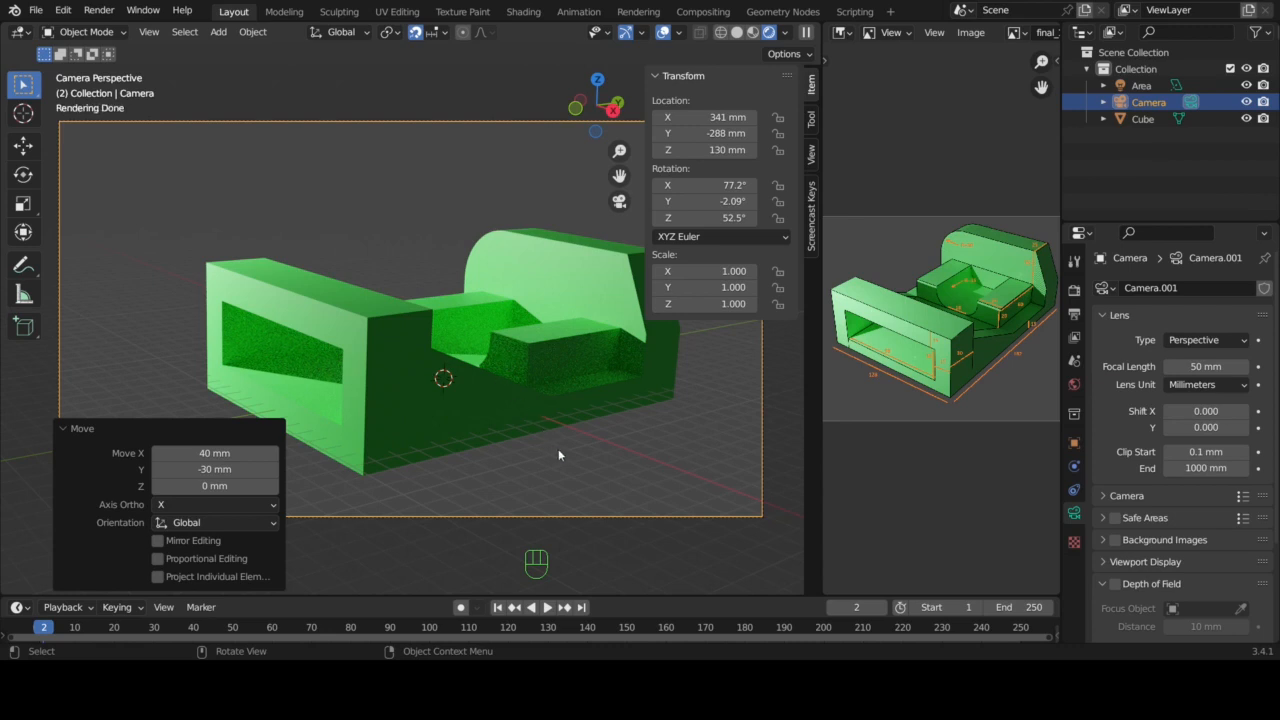
# - In the front view, raise the camera to Z 200 mm and rotate it about -9.8° around the view axis
pyautogui.press('KP_1')
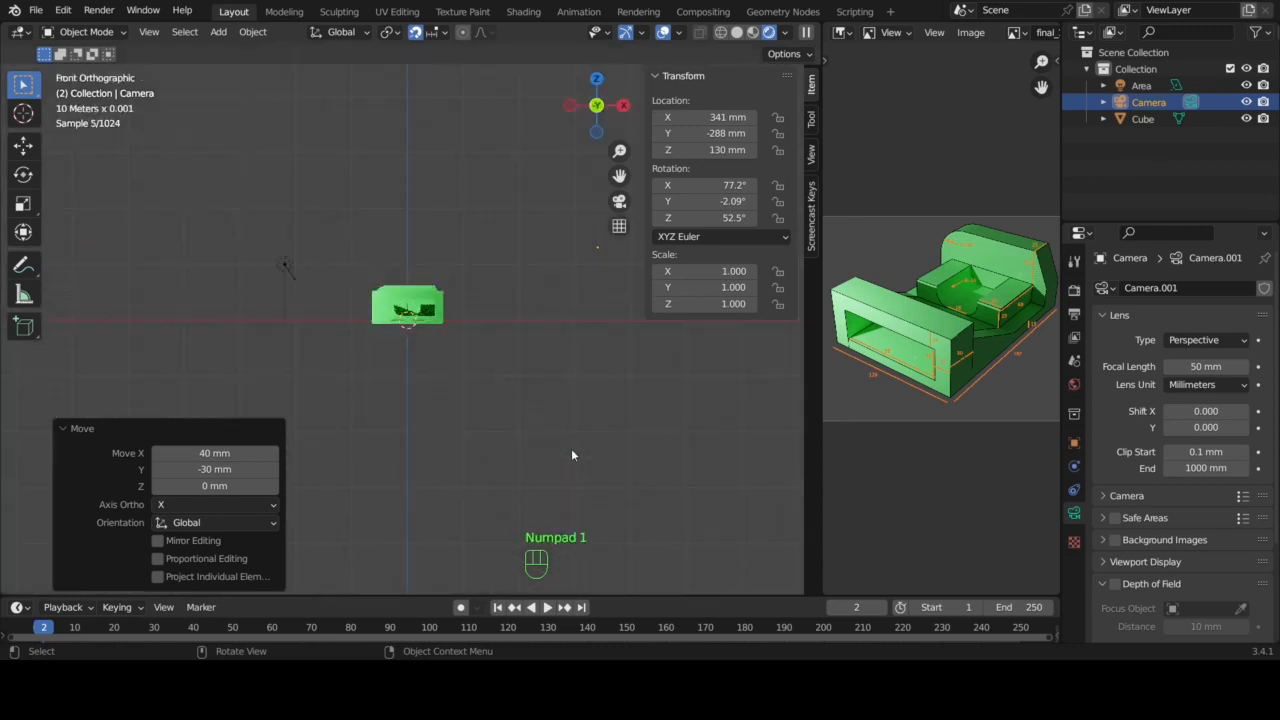
pyautogui.press('g')
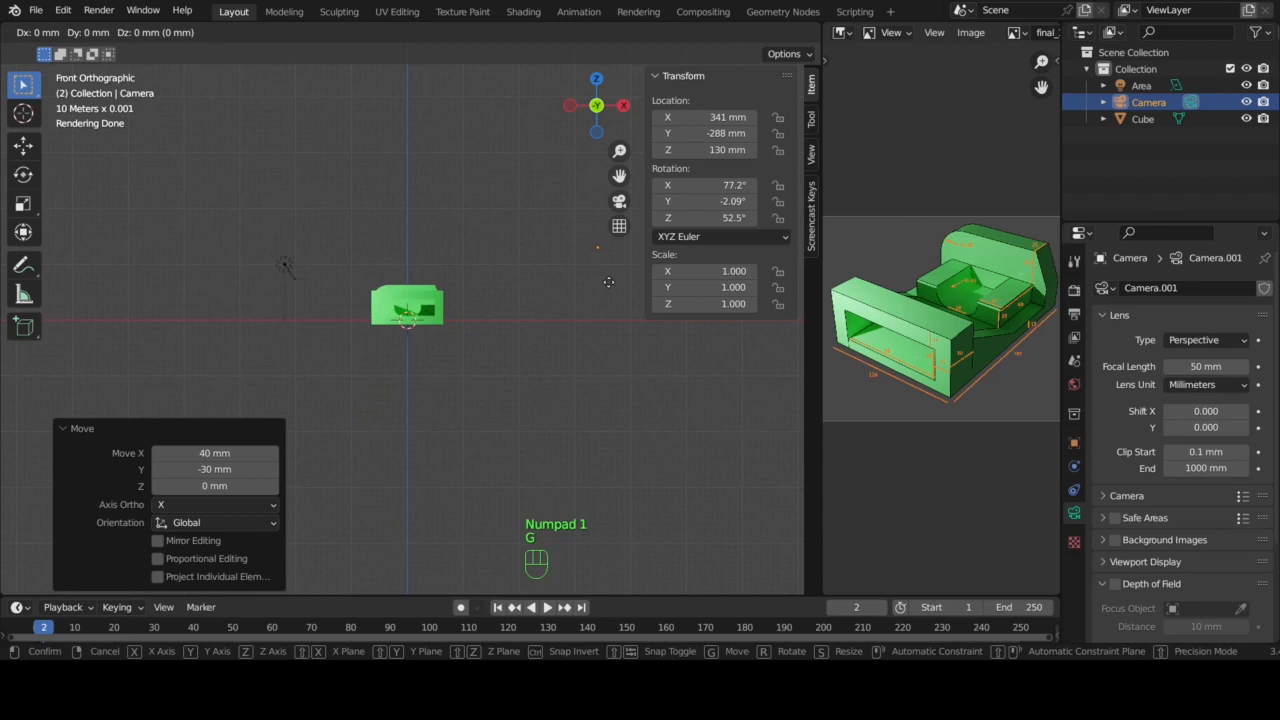
pyautogui.click(611, 242)
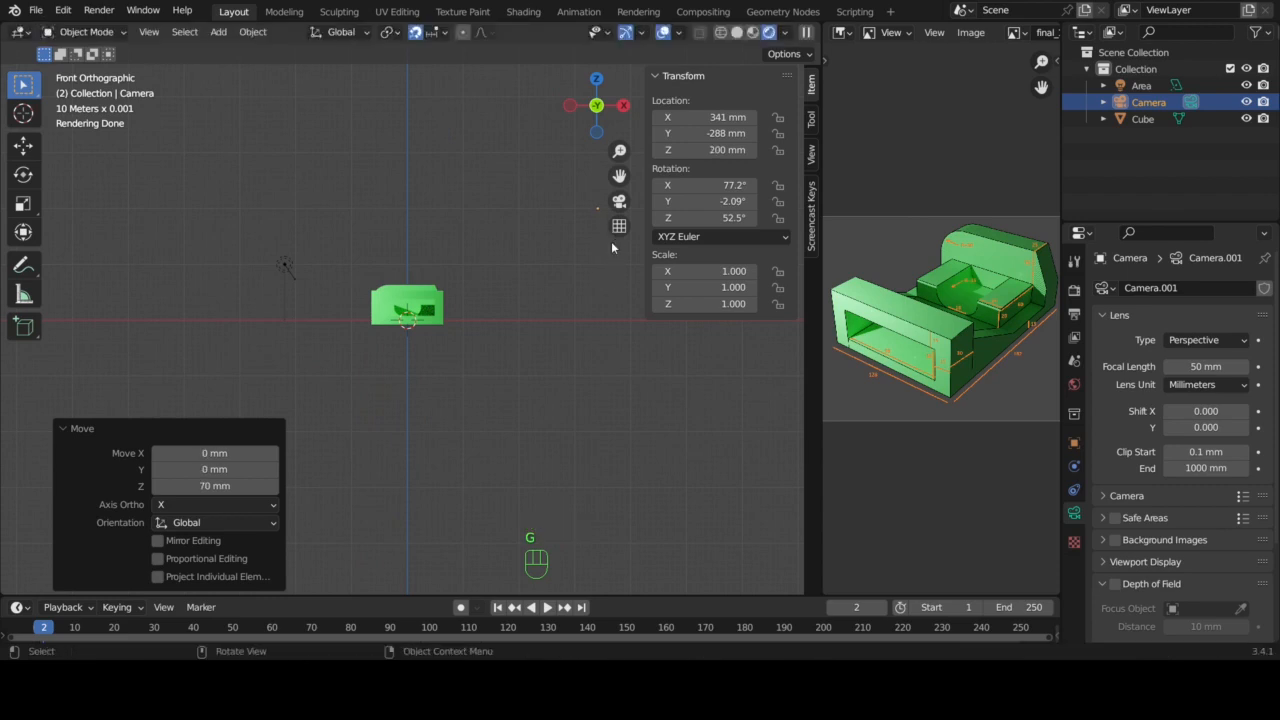
pyautogui.press('r')
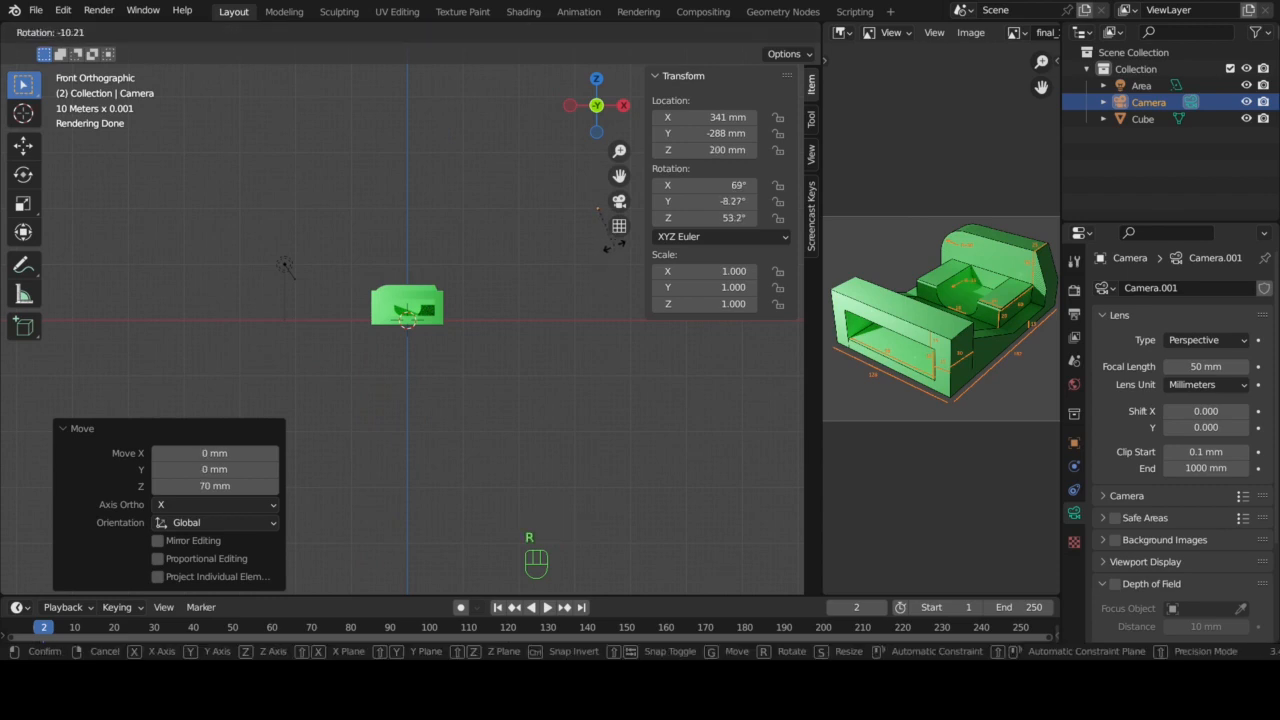
pyautogui.click(614, 245)
pyautogui.press('KP_0')
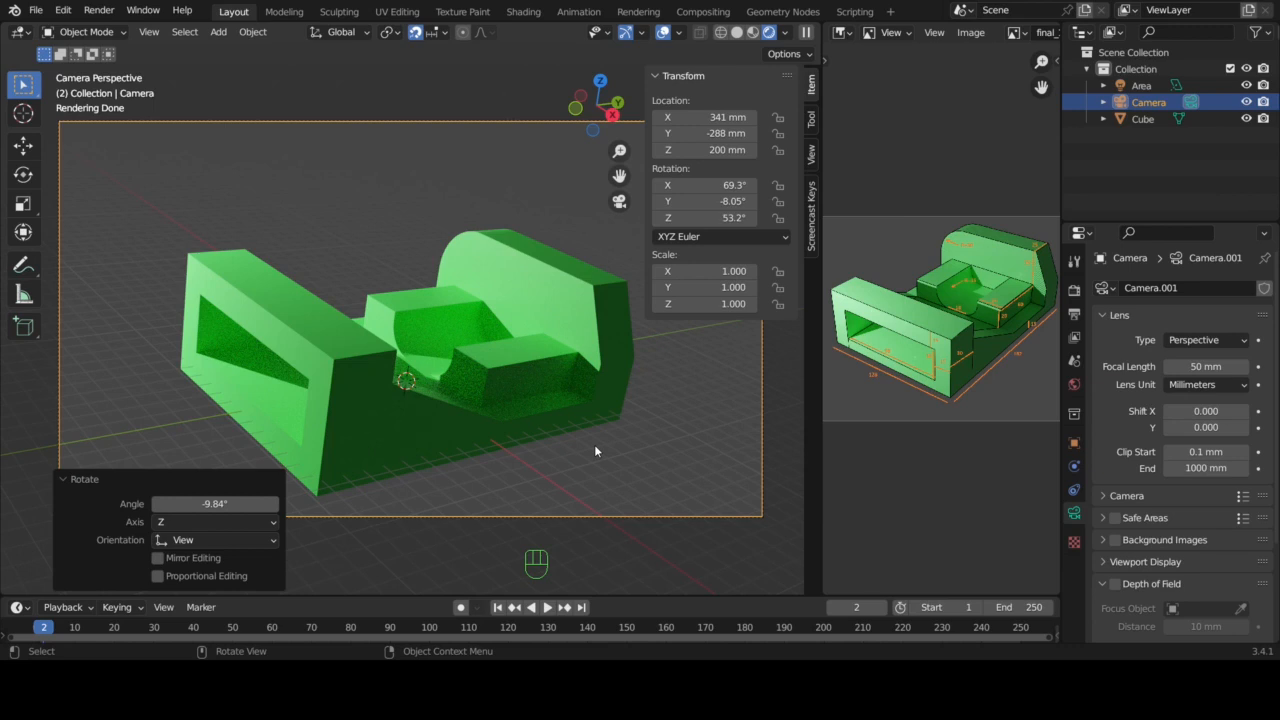
# - Looking through the camera, roll it about 5.8° to level the part, keeping its location at X 341, Y -288, Z 200 mm
pyautogui.press('r')
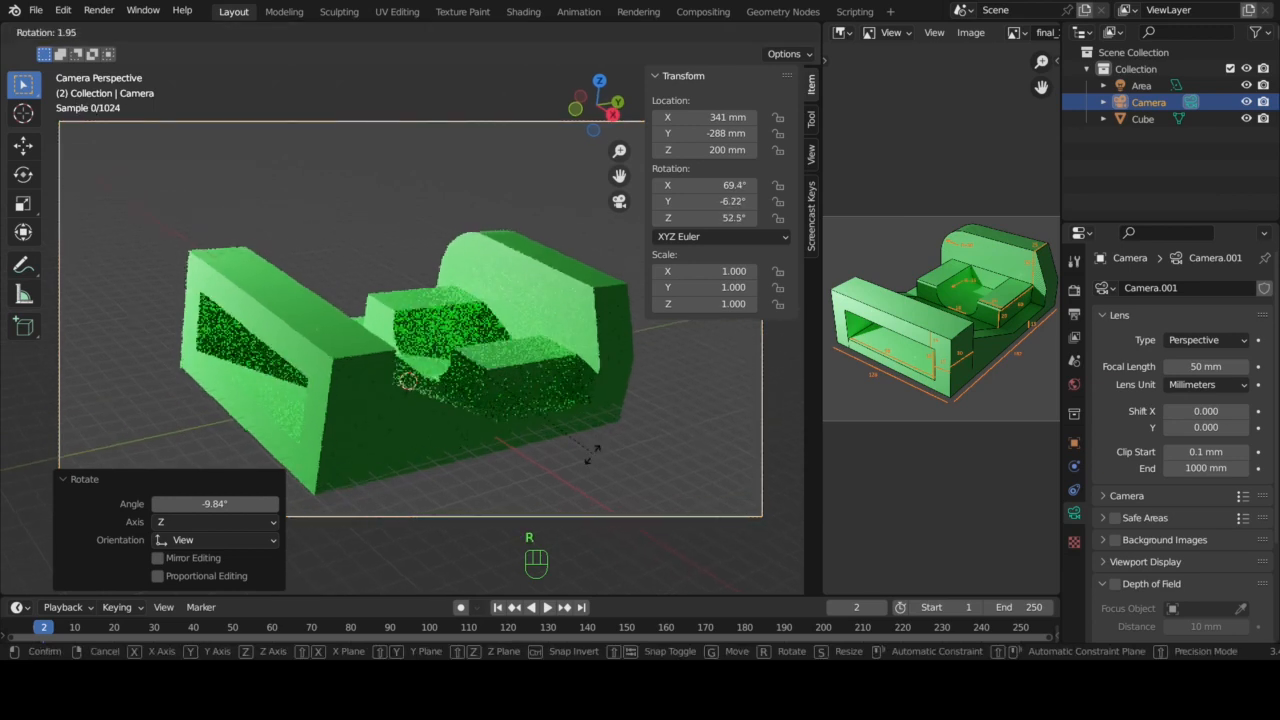
pyautogui.click(583, 464)
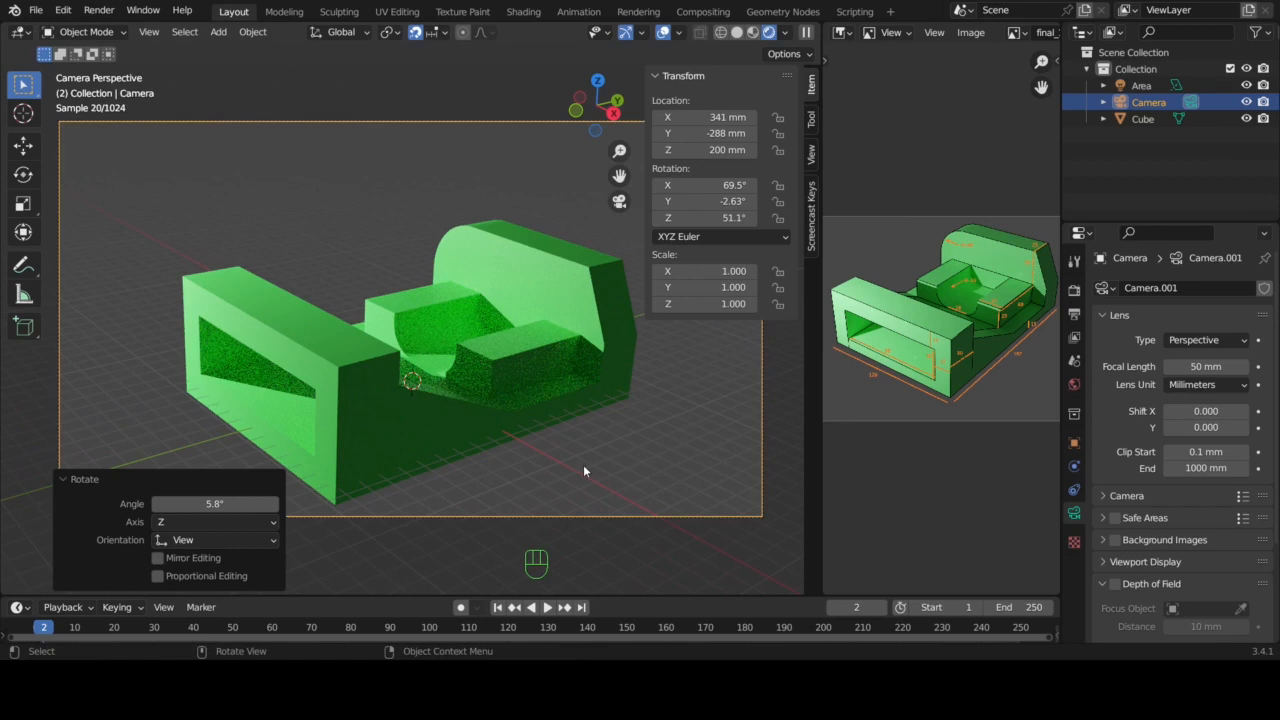
pyautogui.press('g')
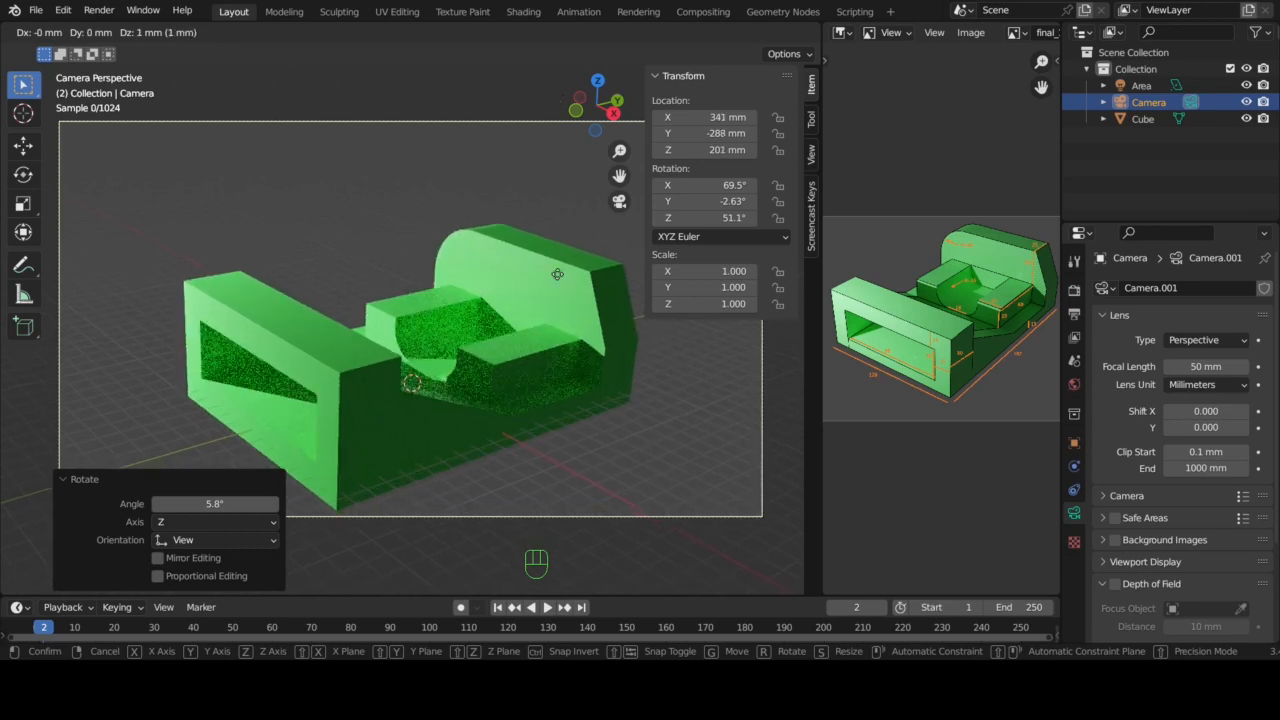
pyautogui.click(570, 440)
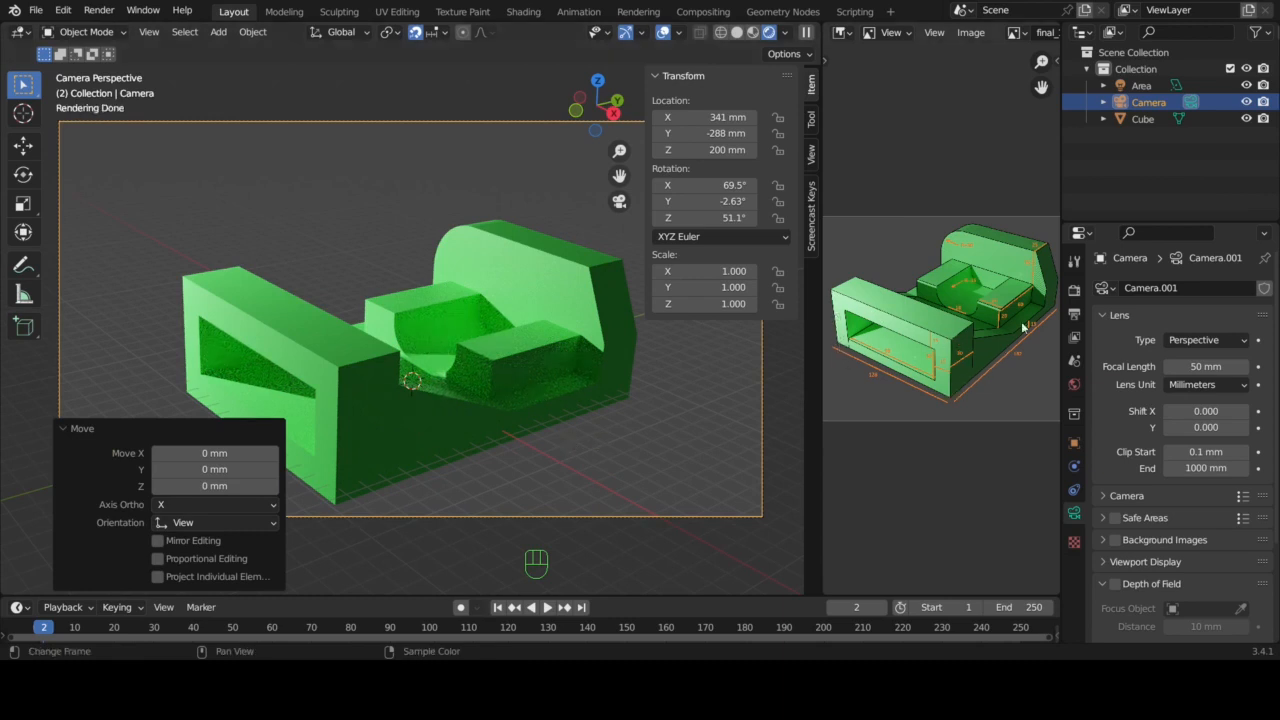
# - Enable Freestyle line rendering in the scene's render settings
pyautogui.click(1074, 291)
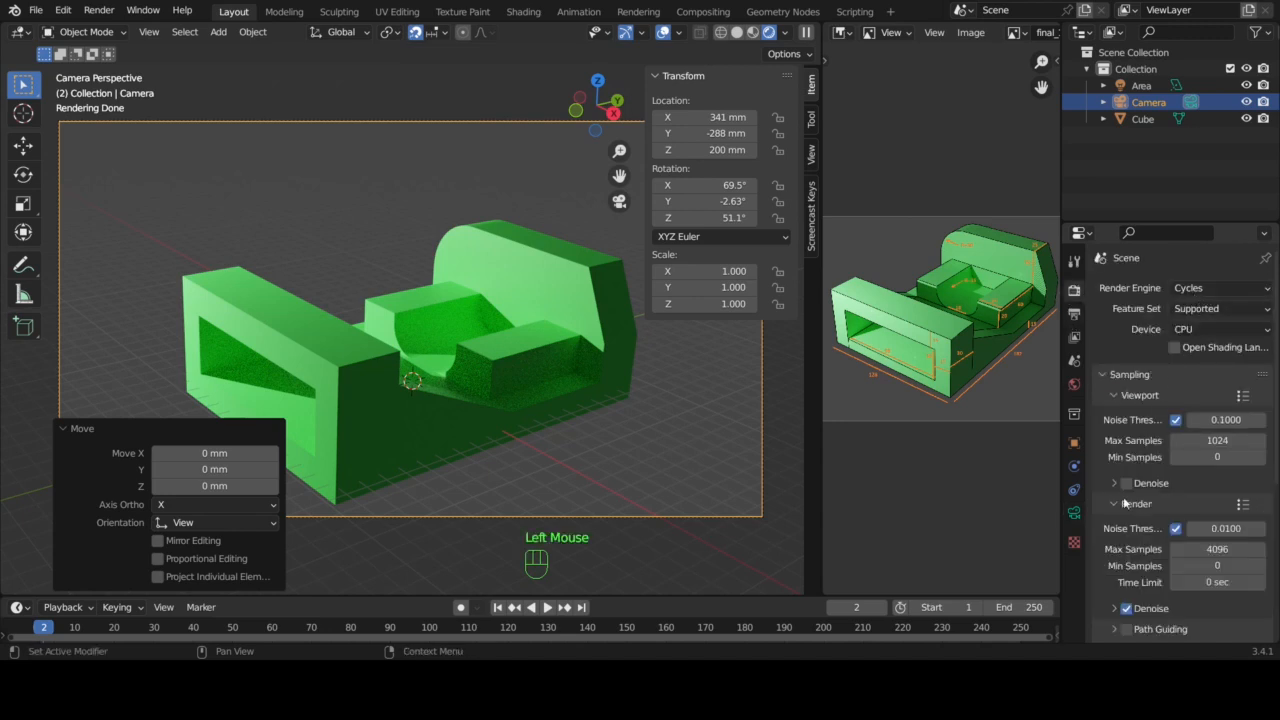
pyautogui.scroll(-6, 1124, 502)
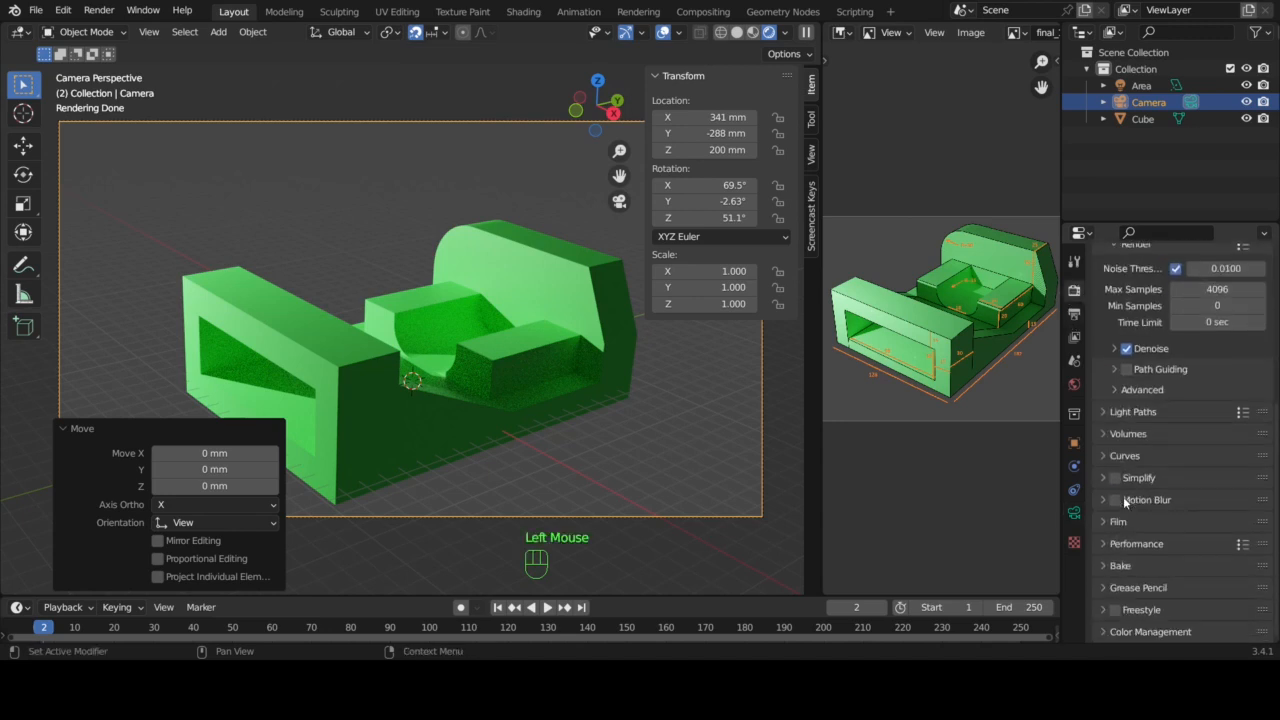
pyautogui.click(1116, 610)
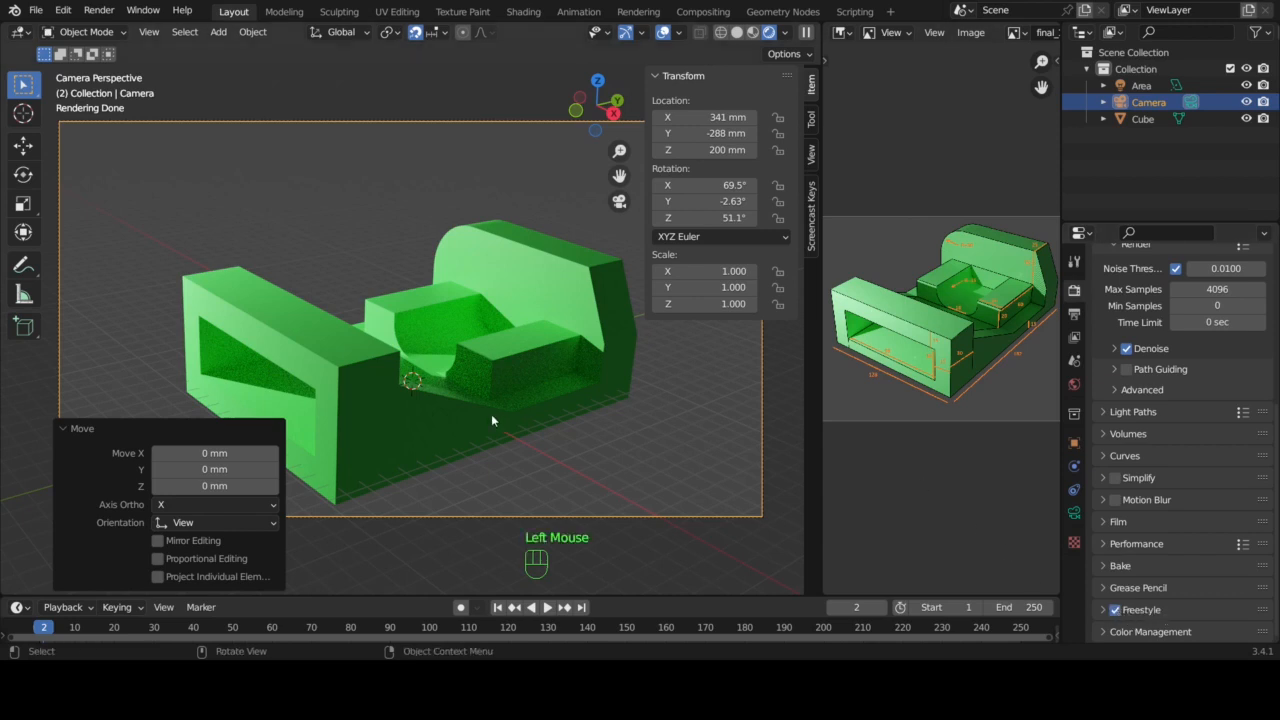
# - Deselect the camera and hide the transform sidebar, keeping the viewport in the camera view
pyautogui.click(410, 555)
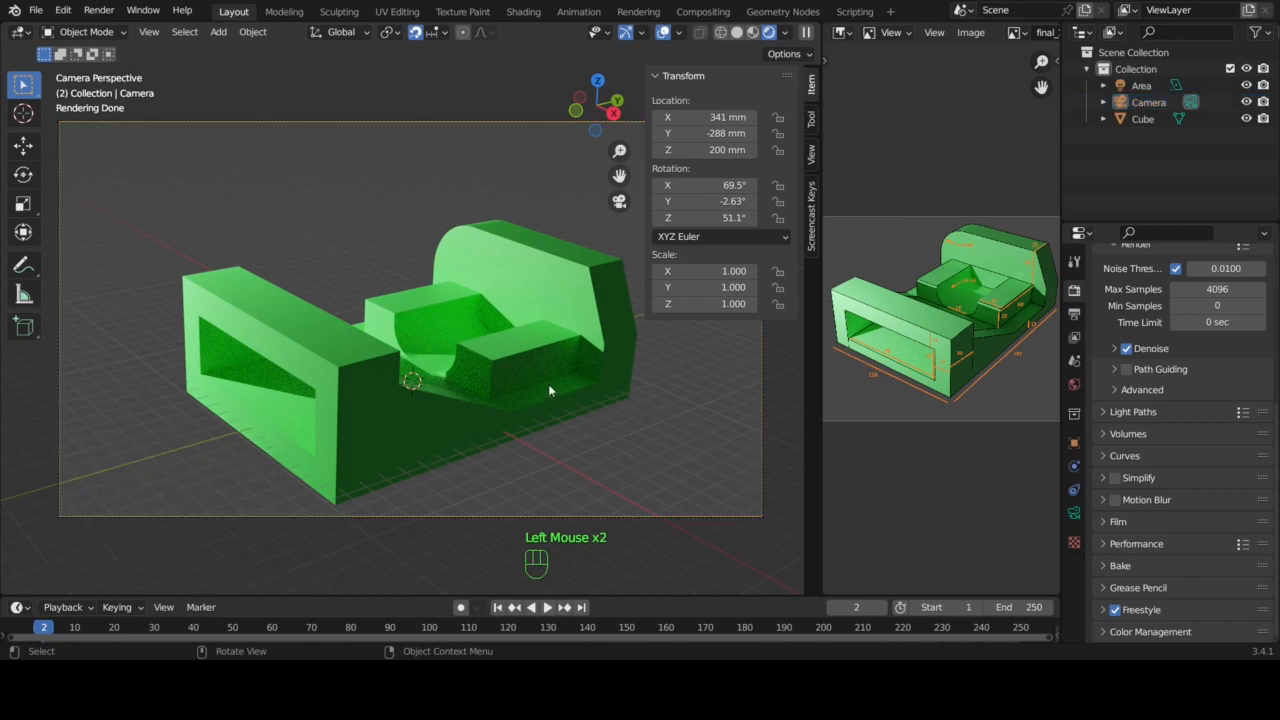
pyautogui.press('n')
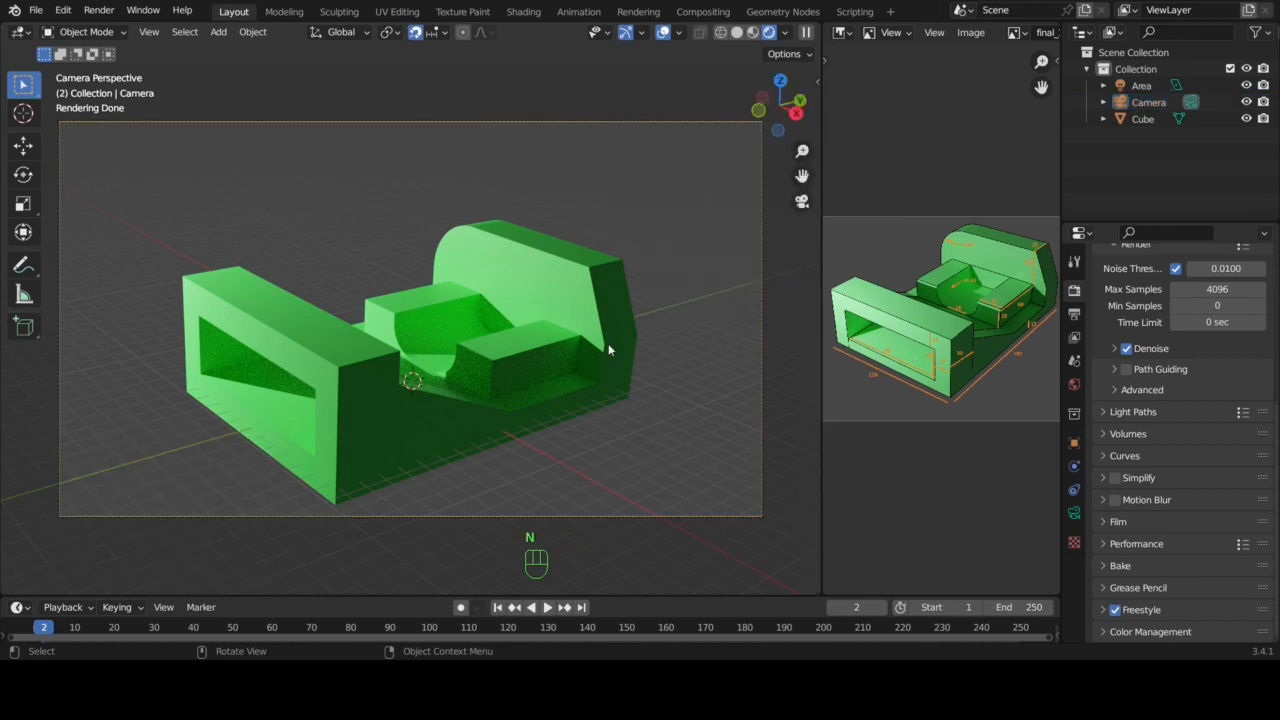
pyautogui.press('KP_0')
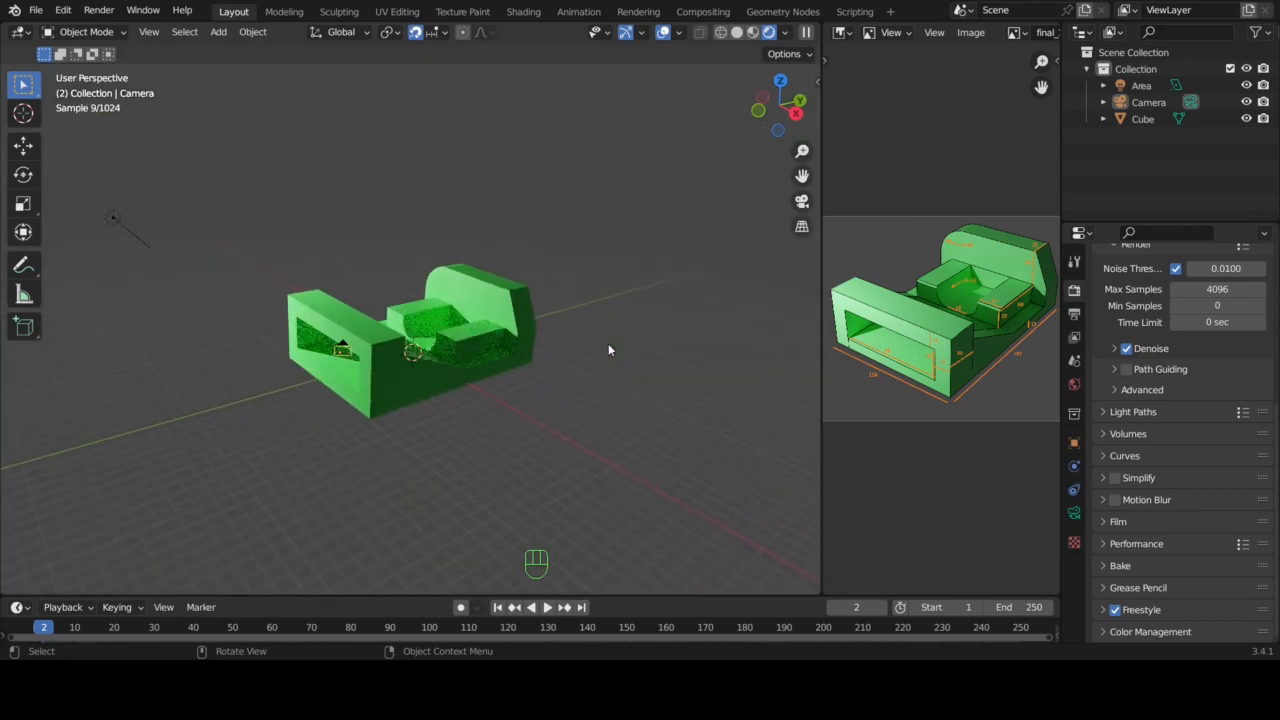
pyautogui.press('KP_0')
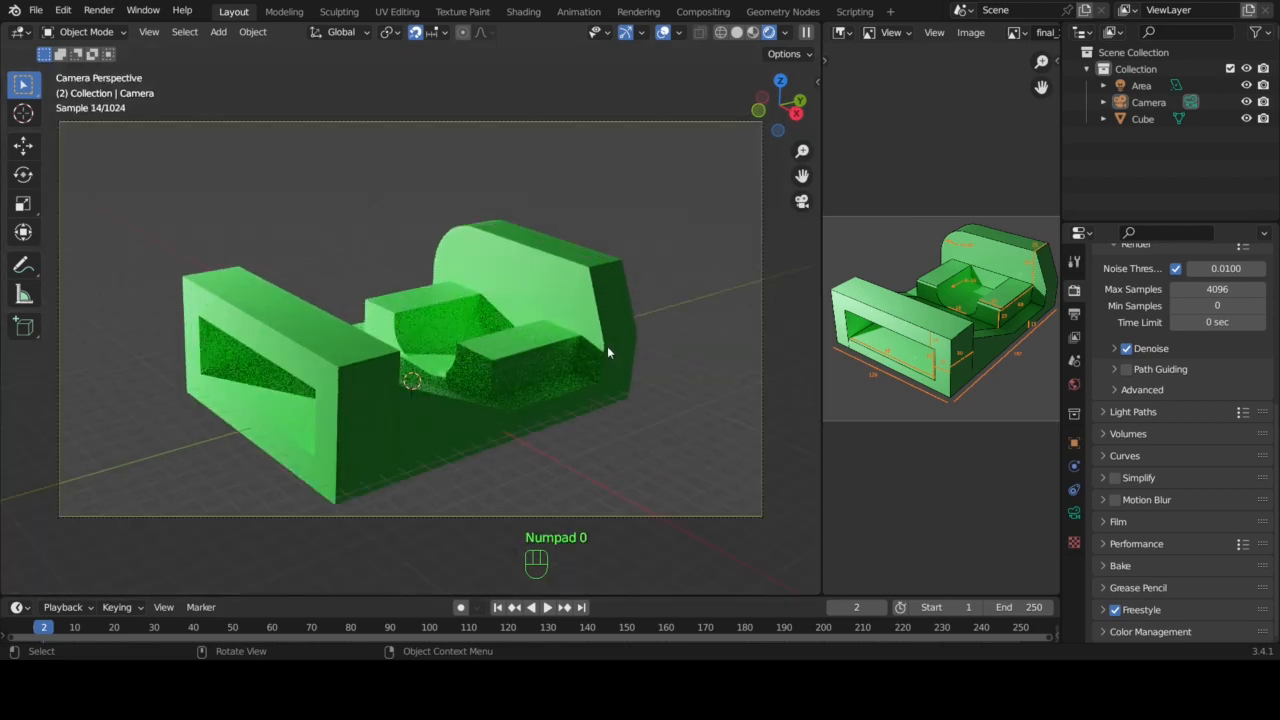
pyautogui.press('KP_Add')
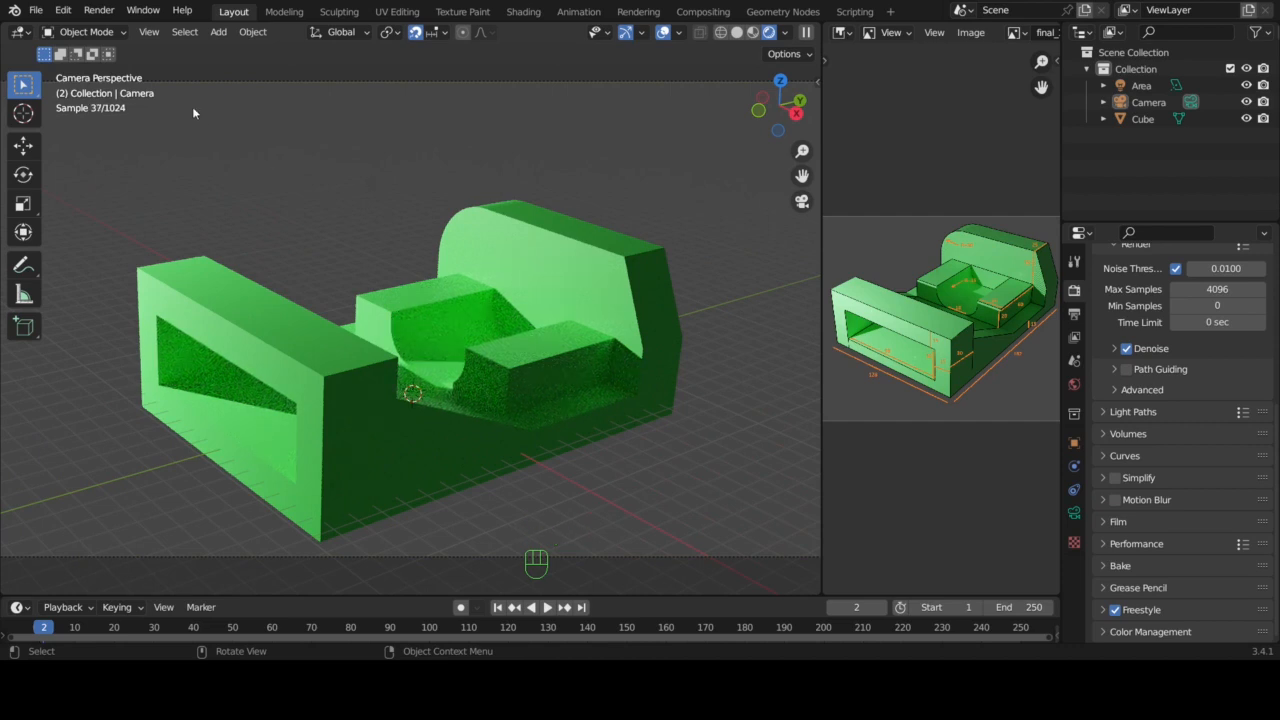
# - Halve the maximum sample count for the final render to 2048
pyautogui.click(99, 10)
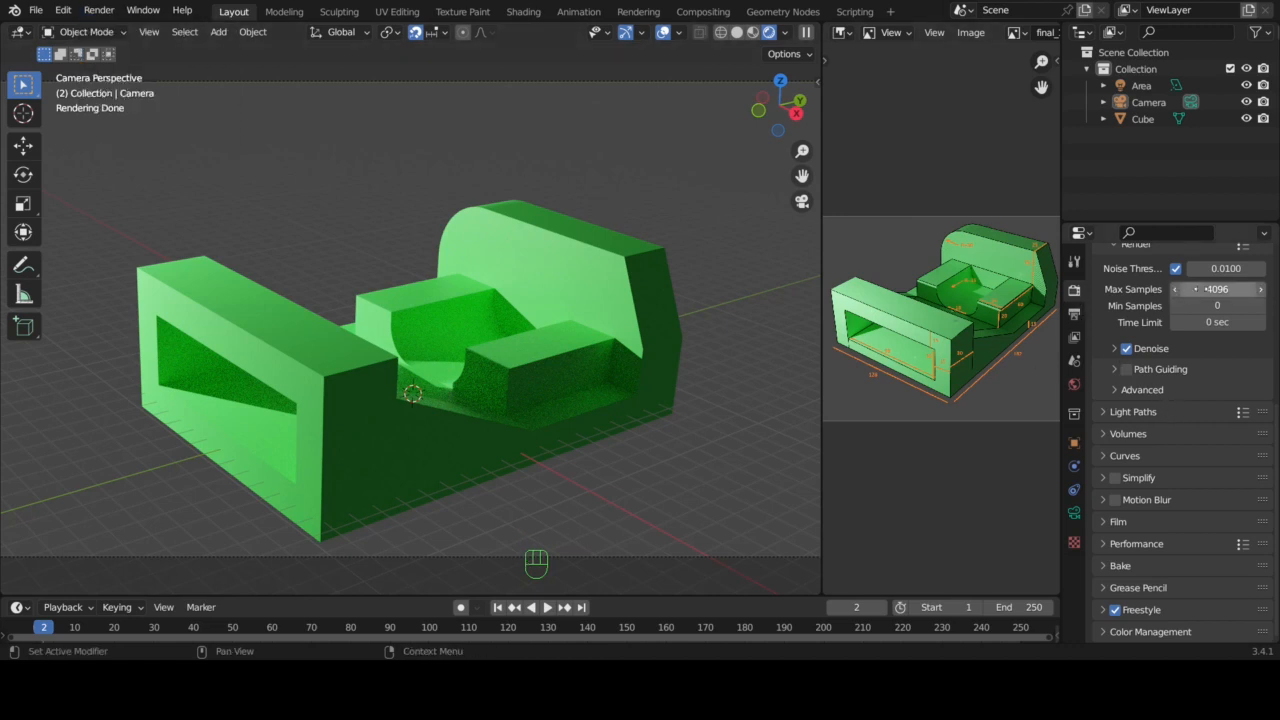
pyautogui.click(1236, 290)
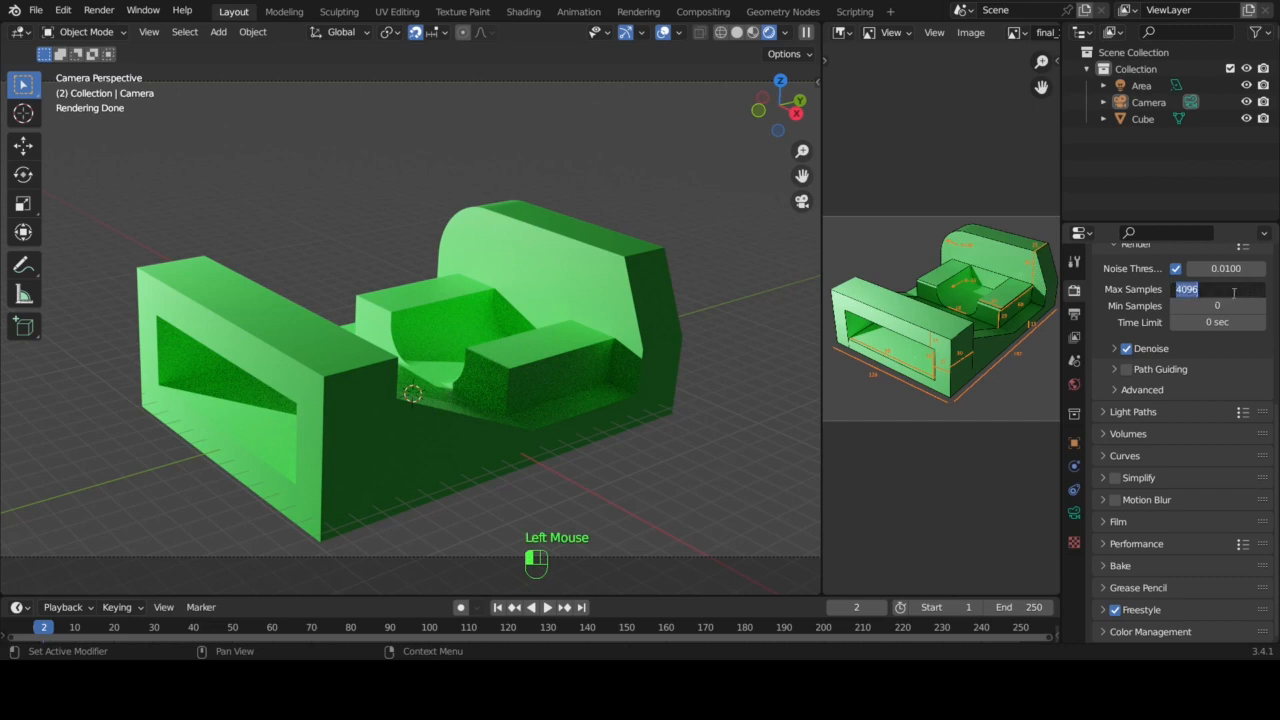
pyautogui.write('/2')
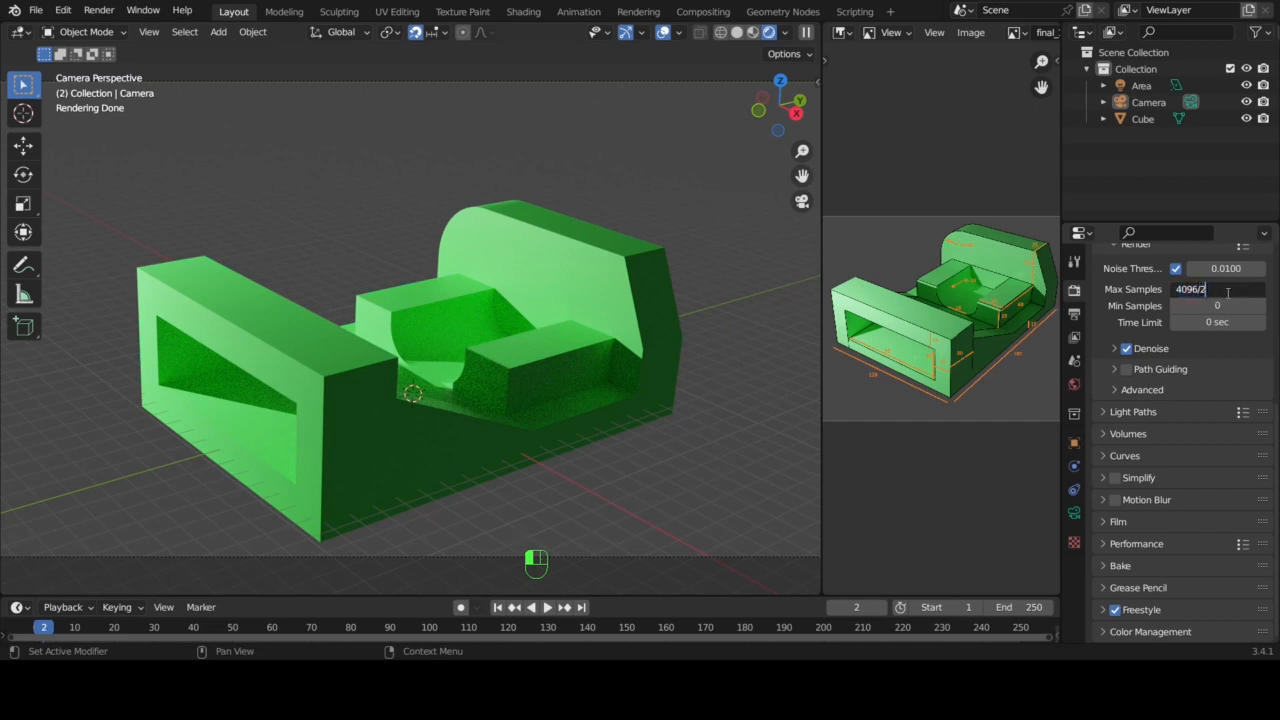
pyautogui.press('Return')
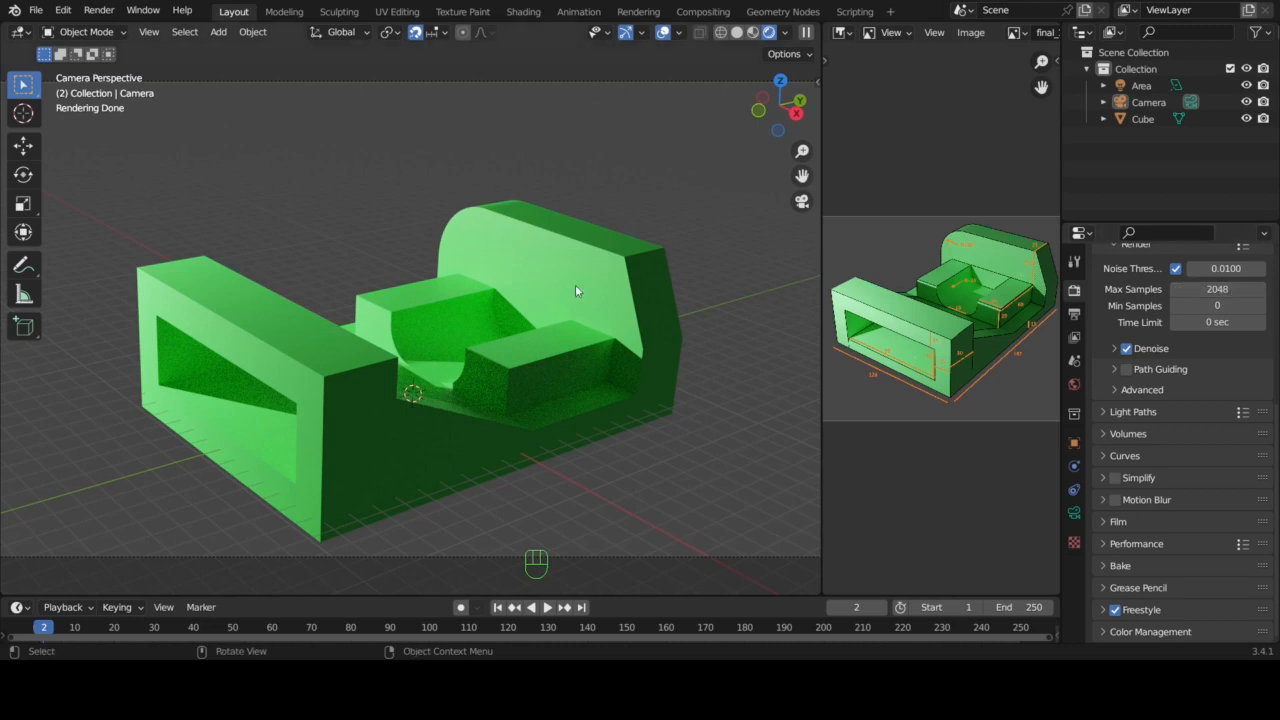
# - Render the still image from the camera and view the whole frame in the render window
pyautogui.click(99, 10)
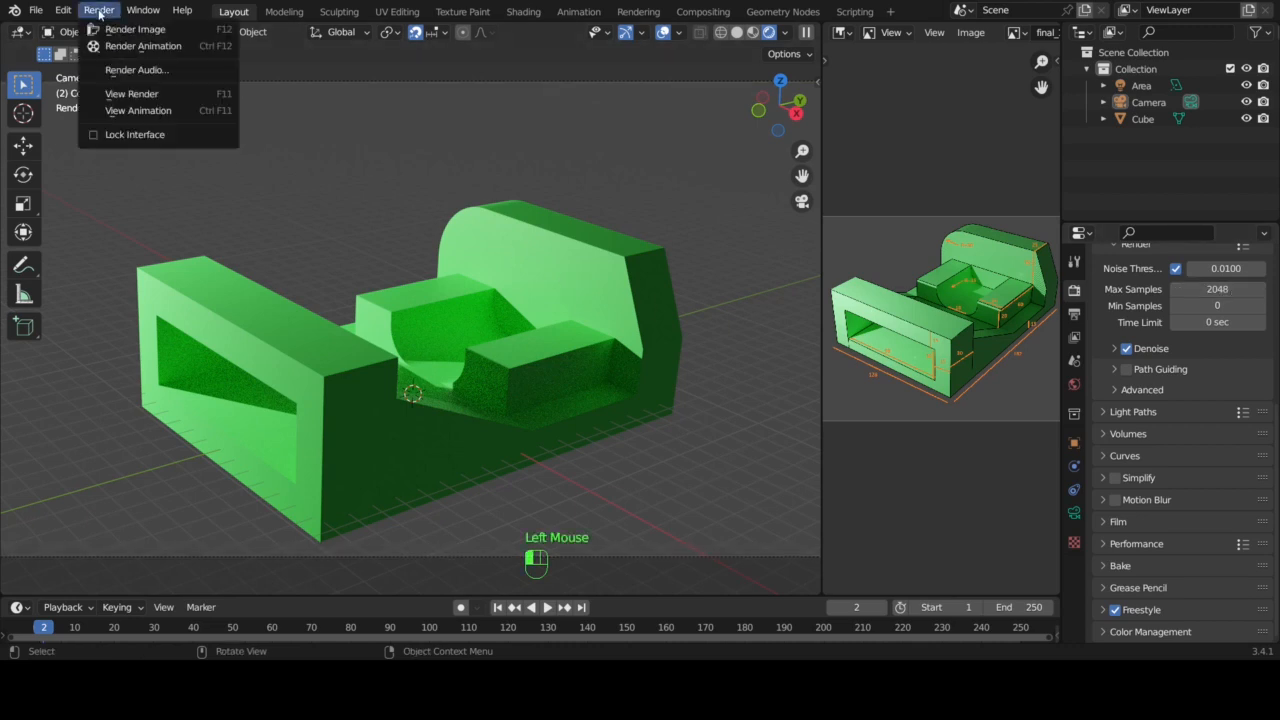
pyautogui.click(122, 29)
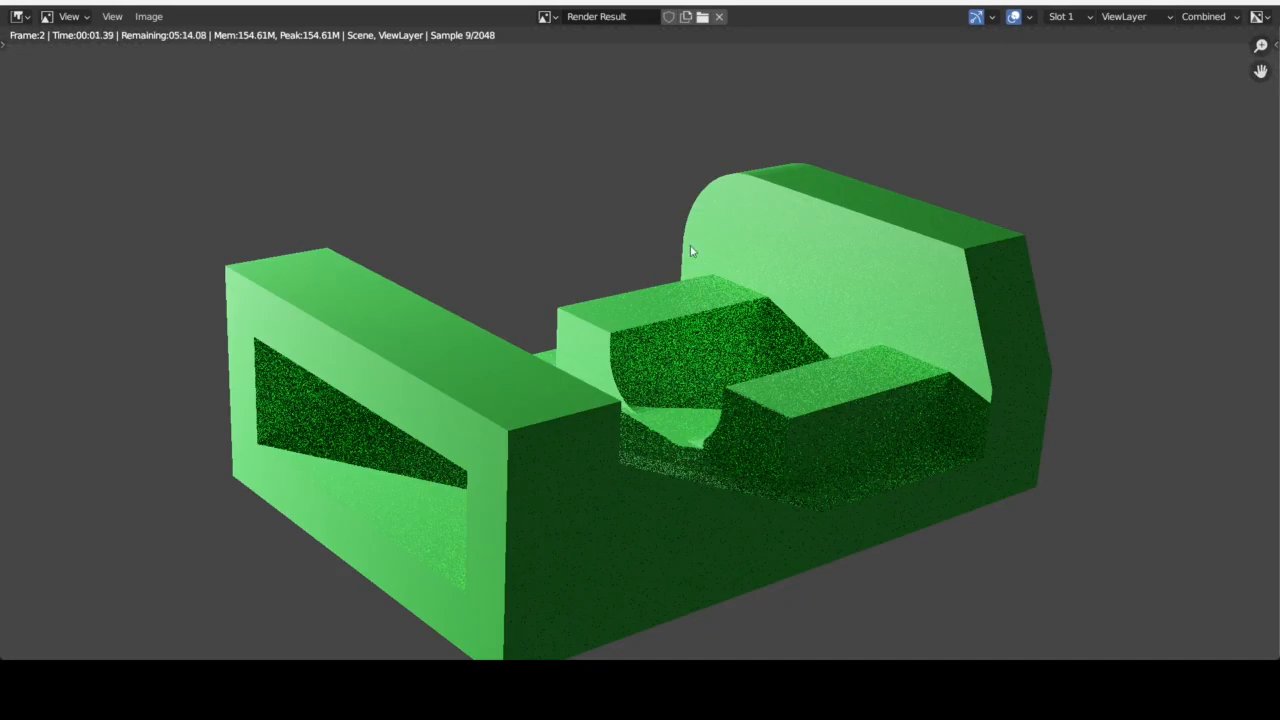
pyautogui.scroll(-2, 690, 251)
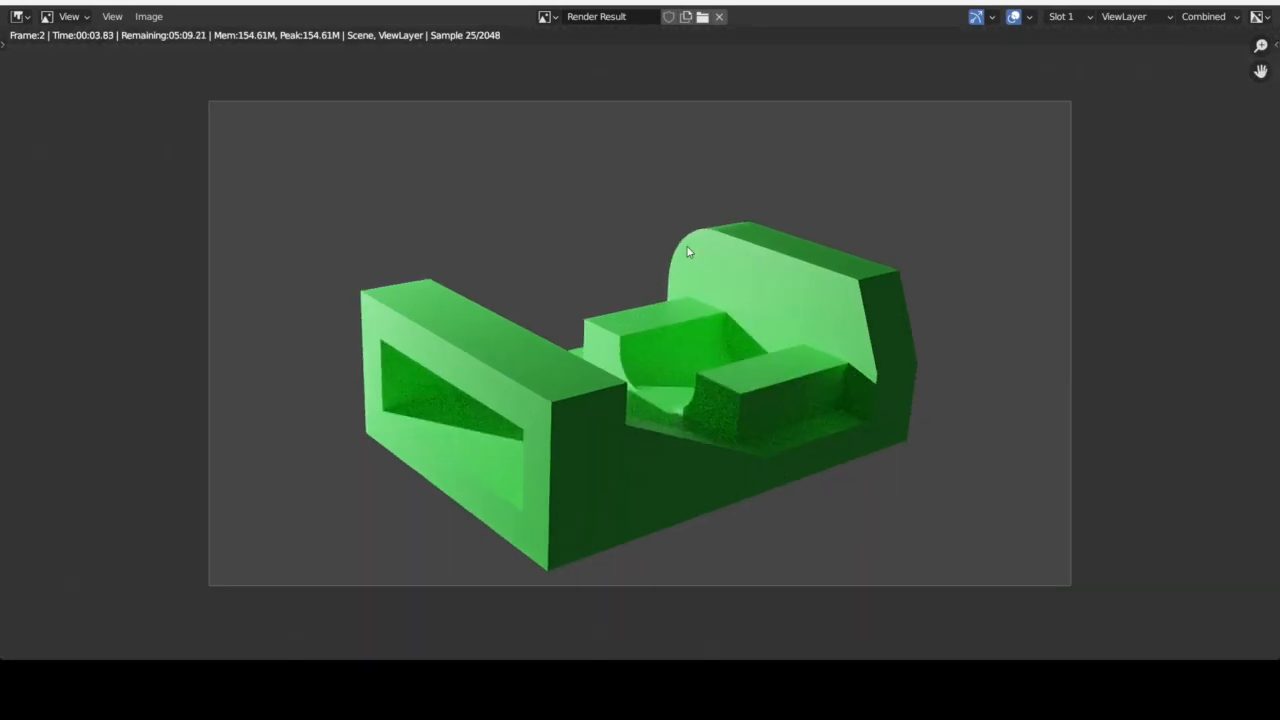